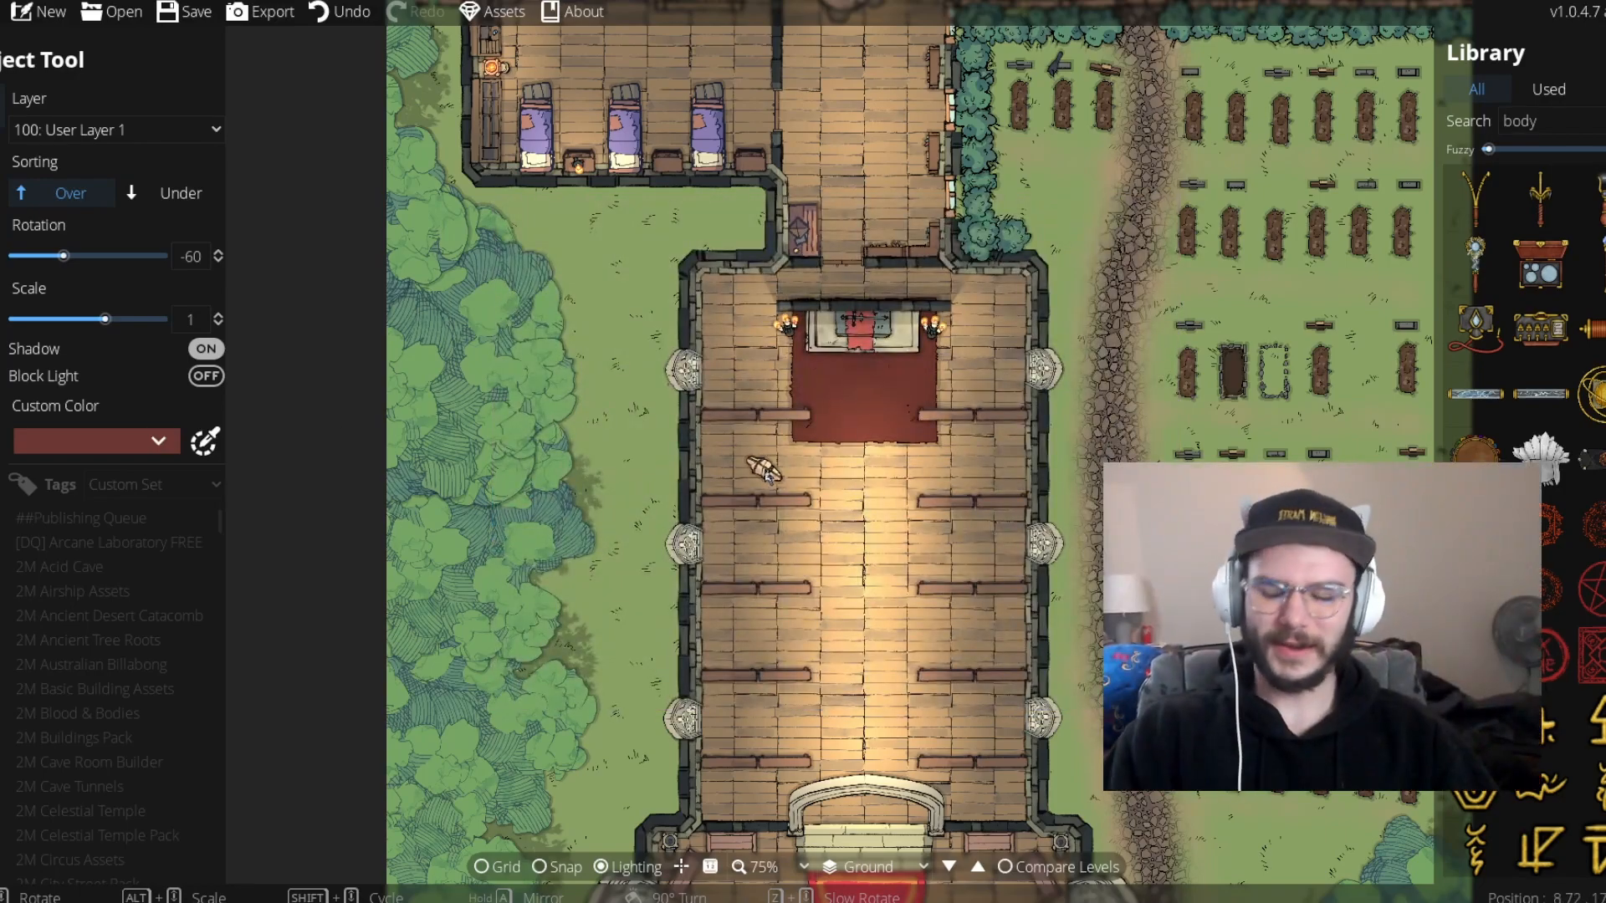
Examine the finished church map's Ground level with its nave and graveyard, and the Underground level beneath it
scroll(795, 481, "down", 2)
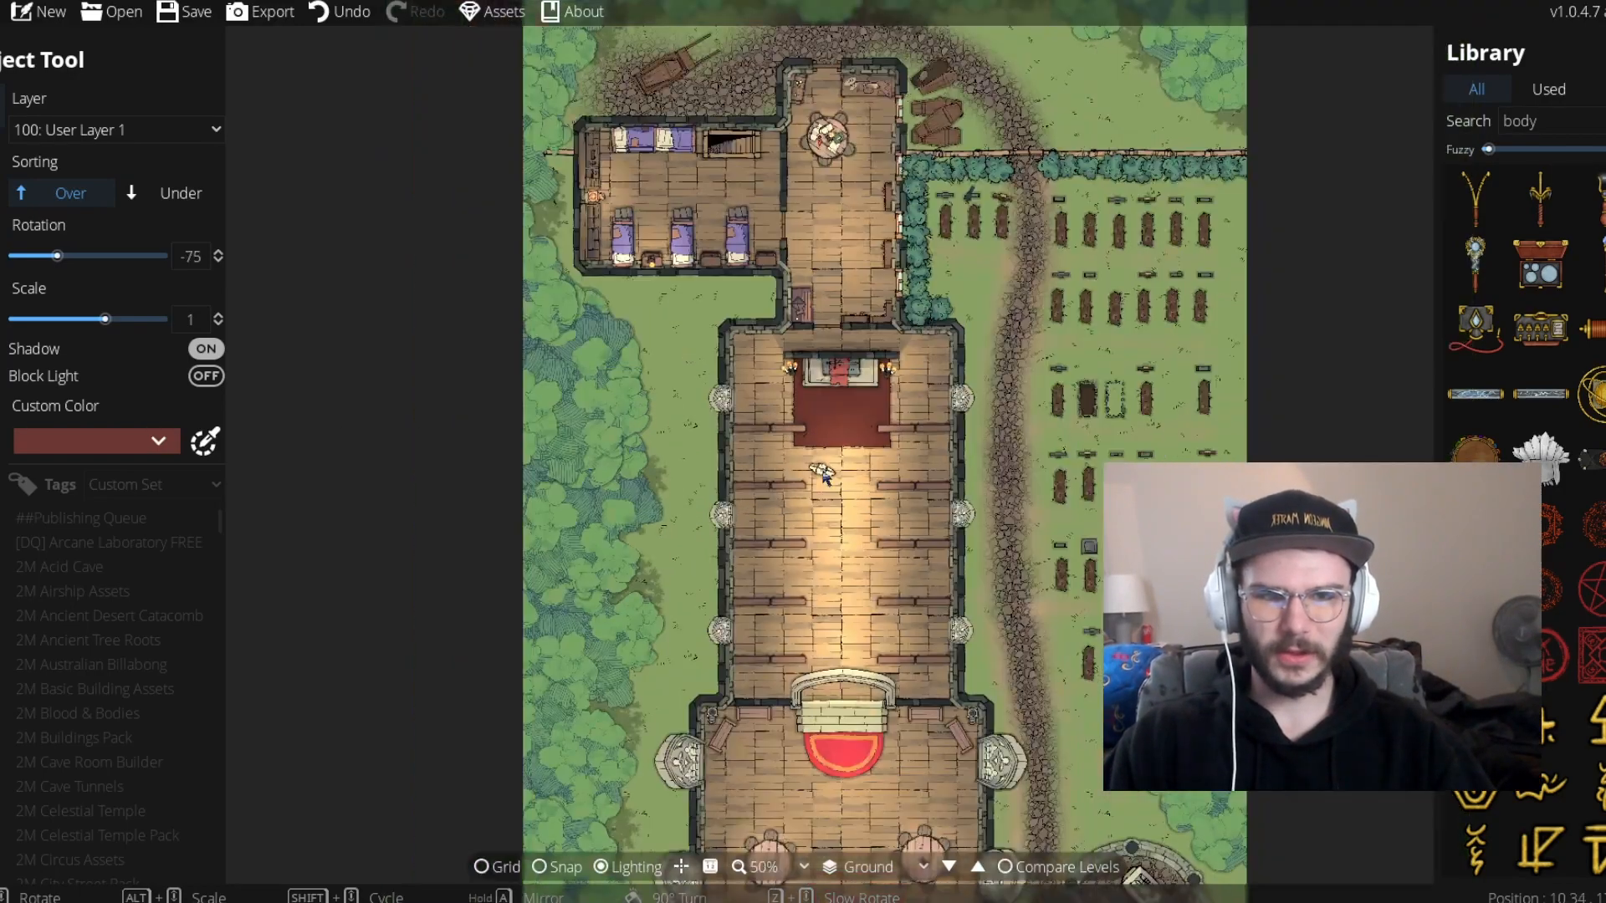
scroll(824, 476, "down", 1)
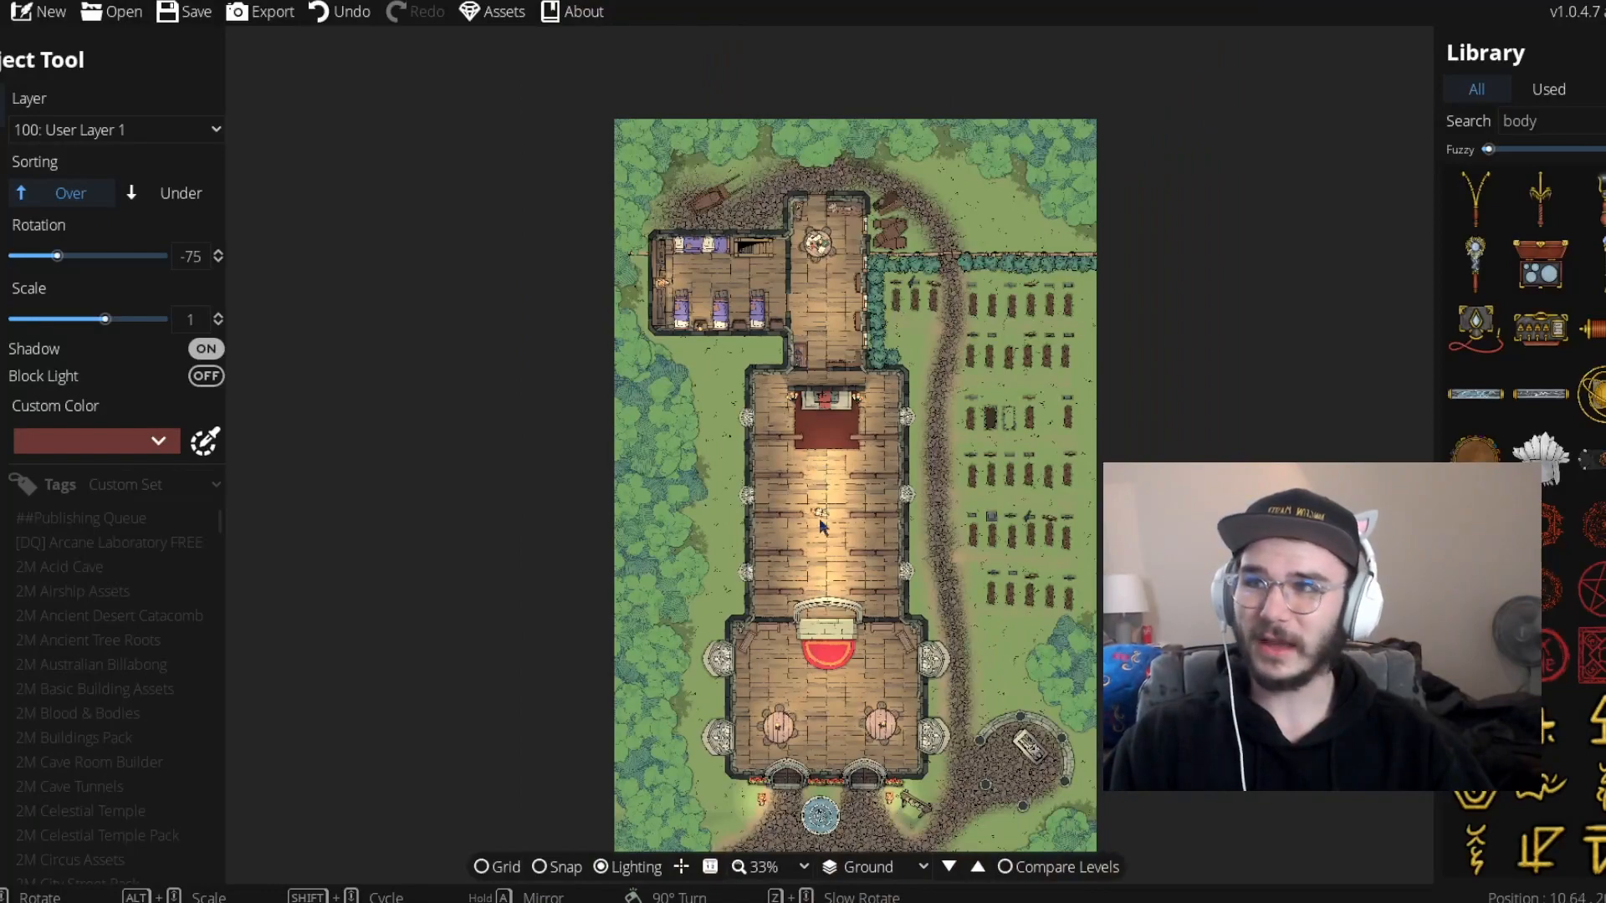
scroll(887, 601, "up", 5, "ctrl")
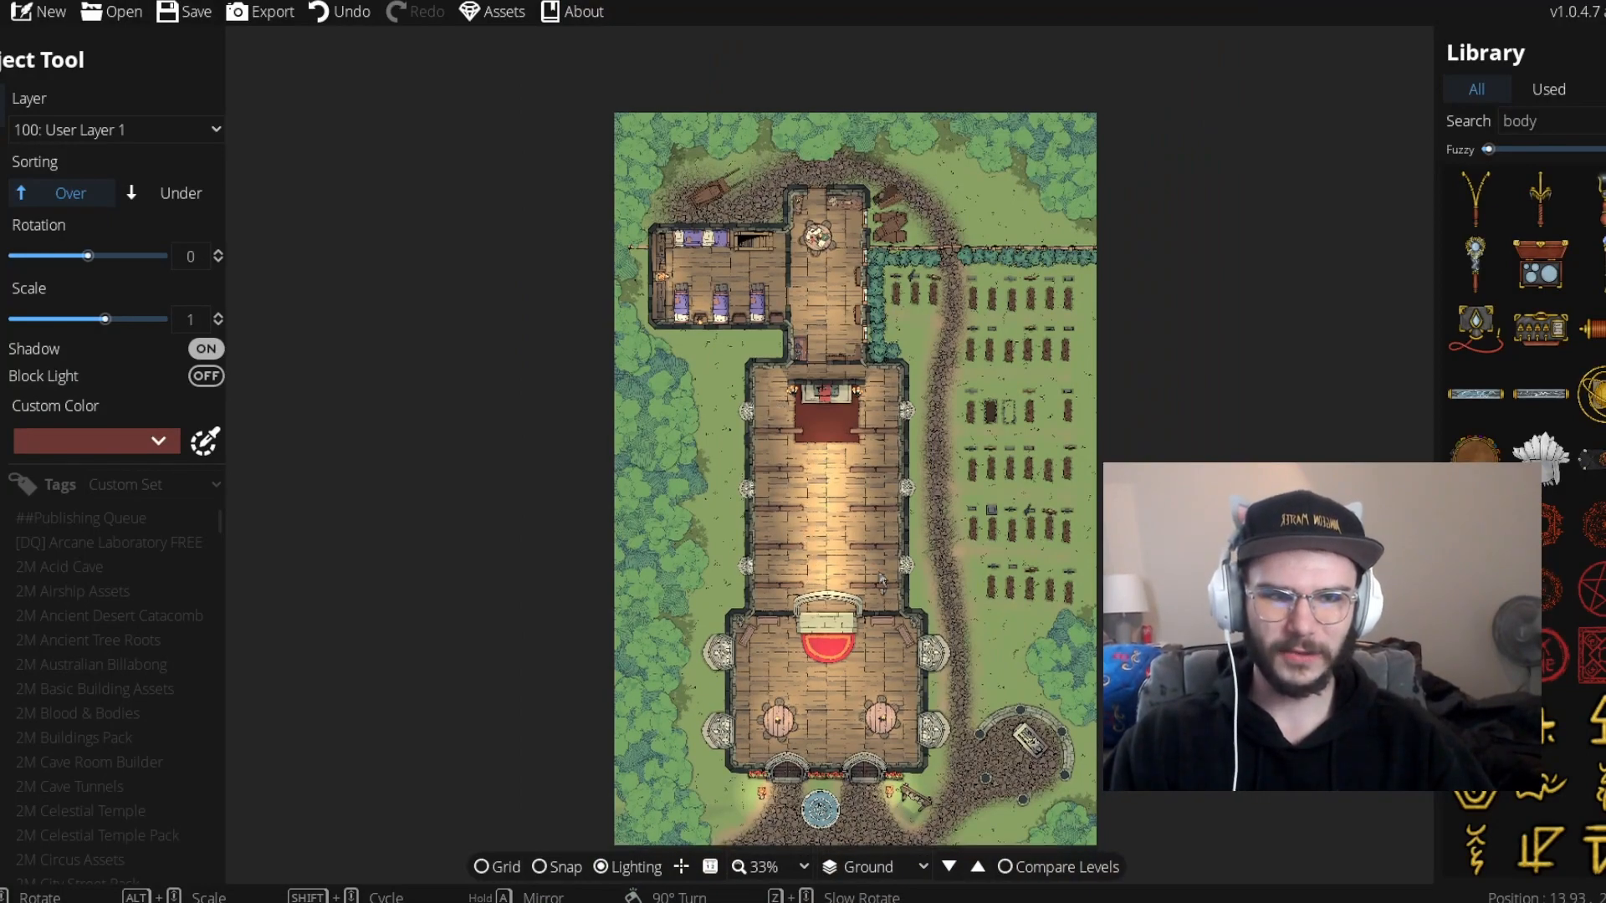
scroll(870, 585, "up", 1)
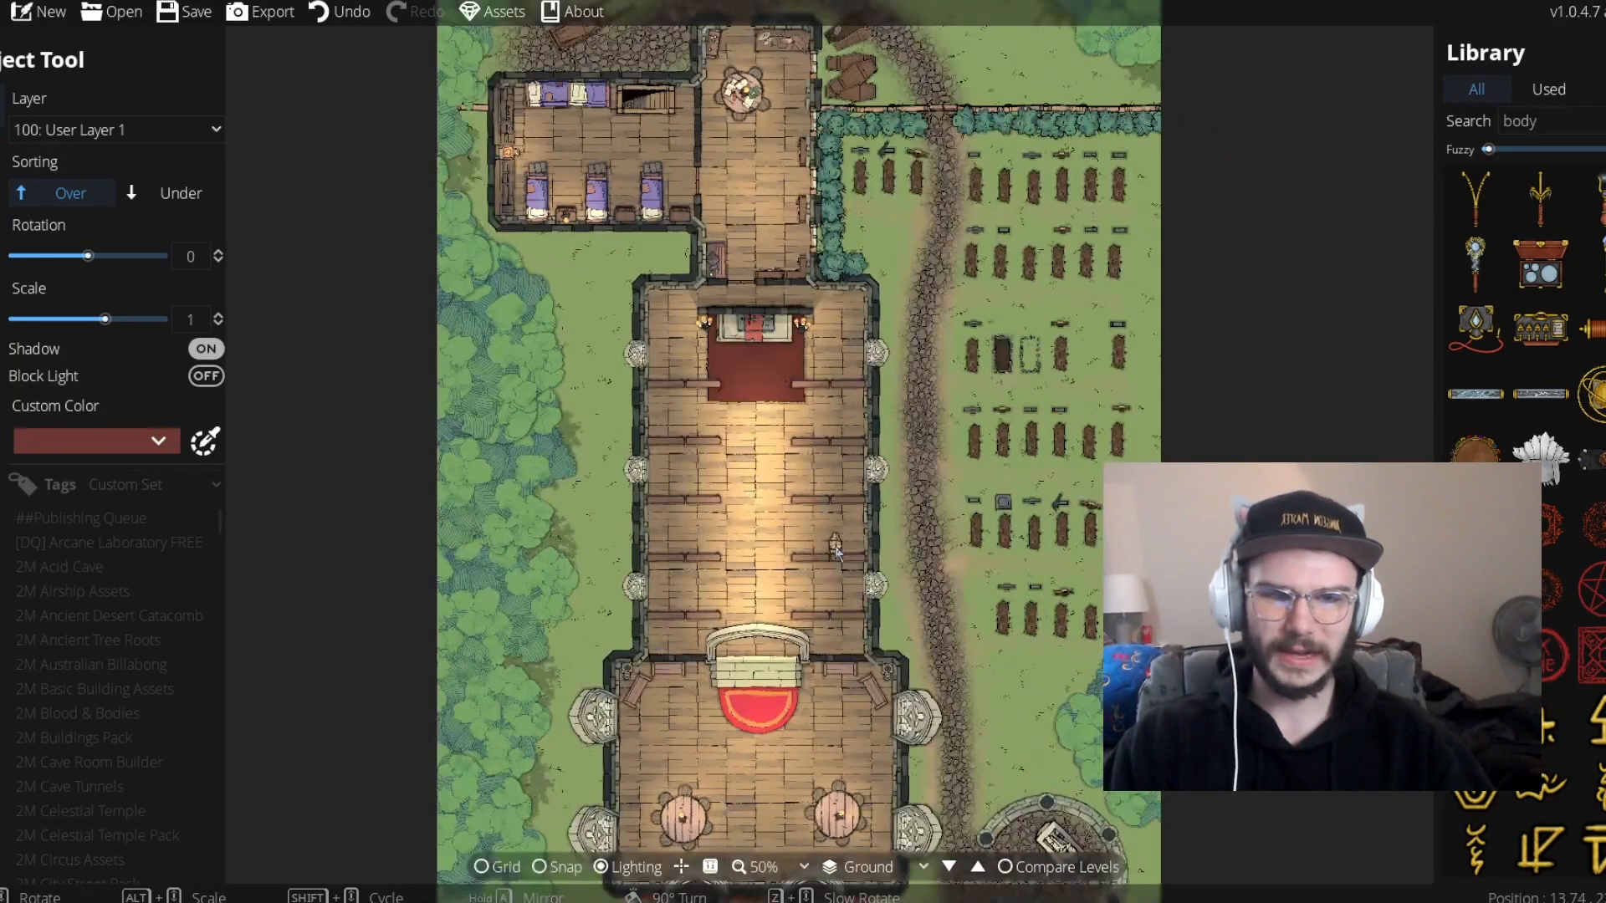
mouse_move(836, 552)
left_mouse_down()
mouse_move(828, 471)
mouse_move(846, 551)
mouse_move(848, 471)
mouse_move(852, 552)
left_mouse_up()
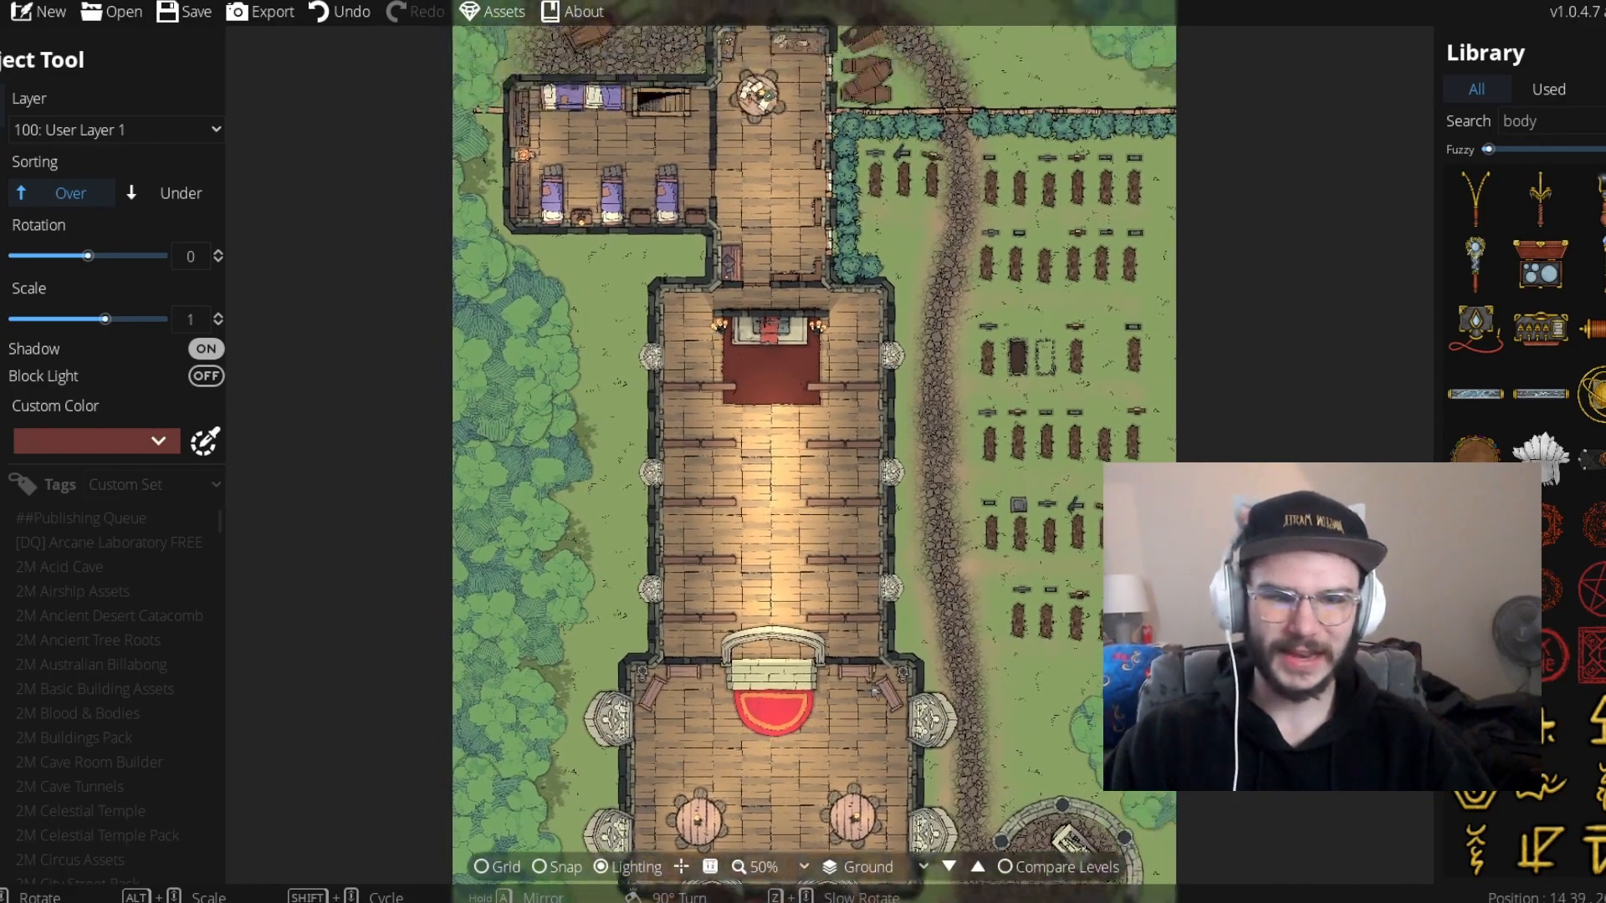
left_click(951, 868)
scroll(733, 361, "up", 3)
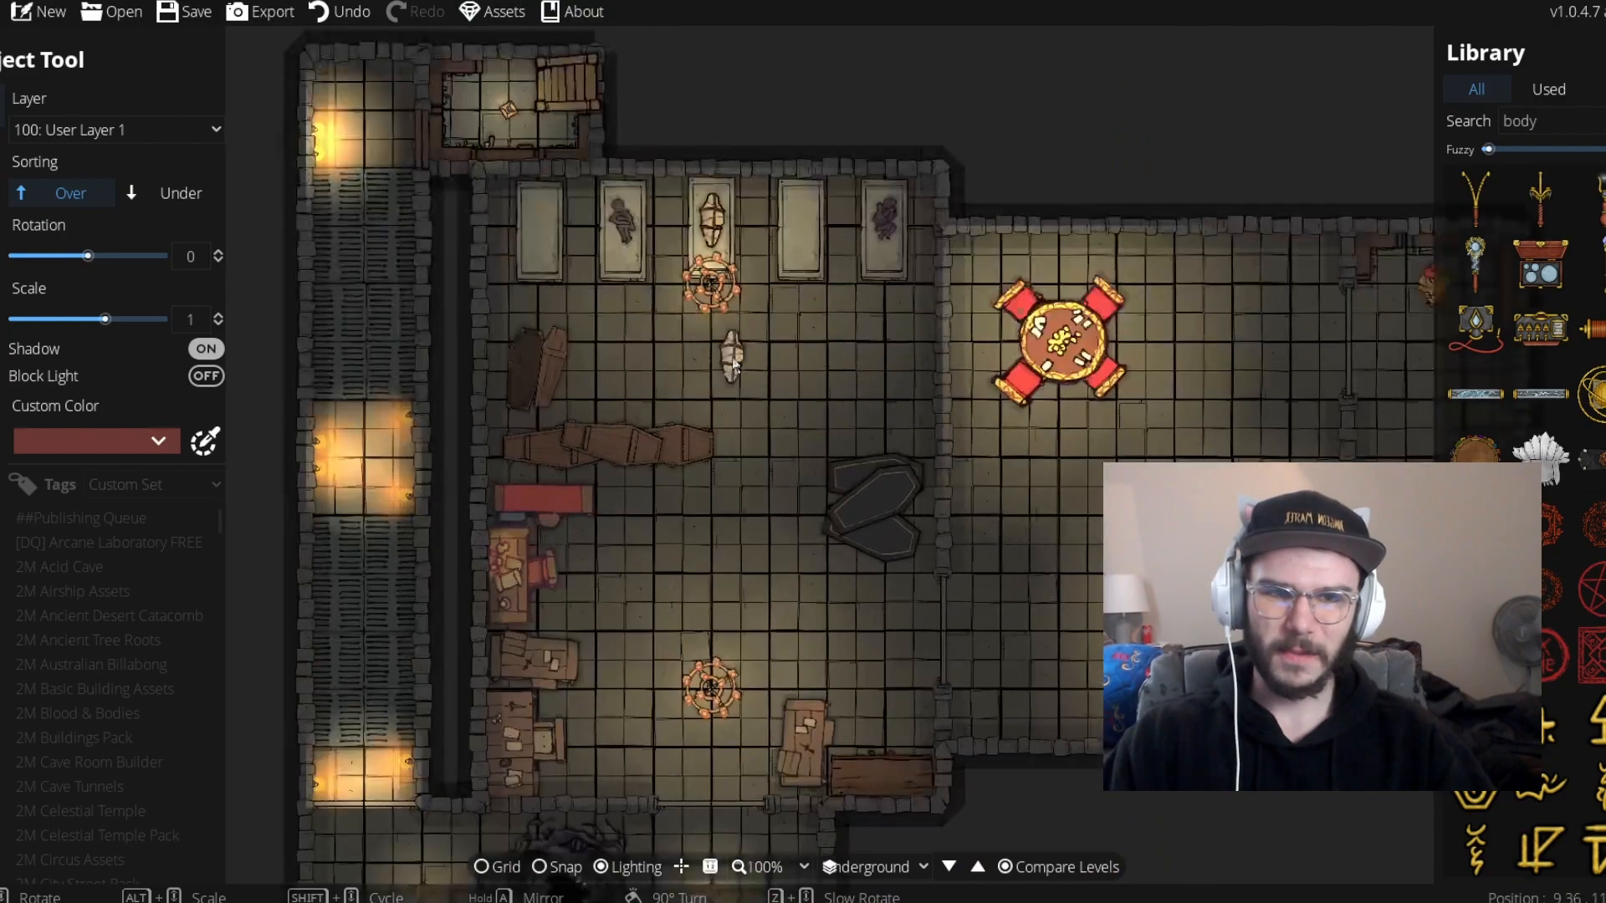
scroll(733, 361, "down", 1)
left_click_drag(732, 309, 597, 276)
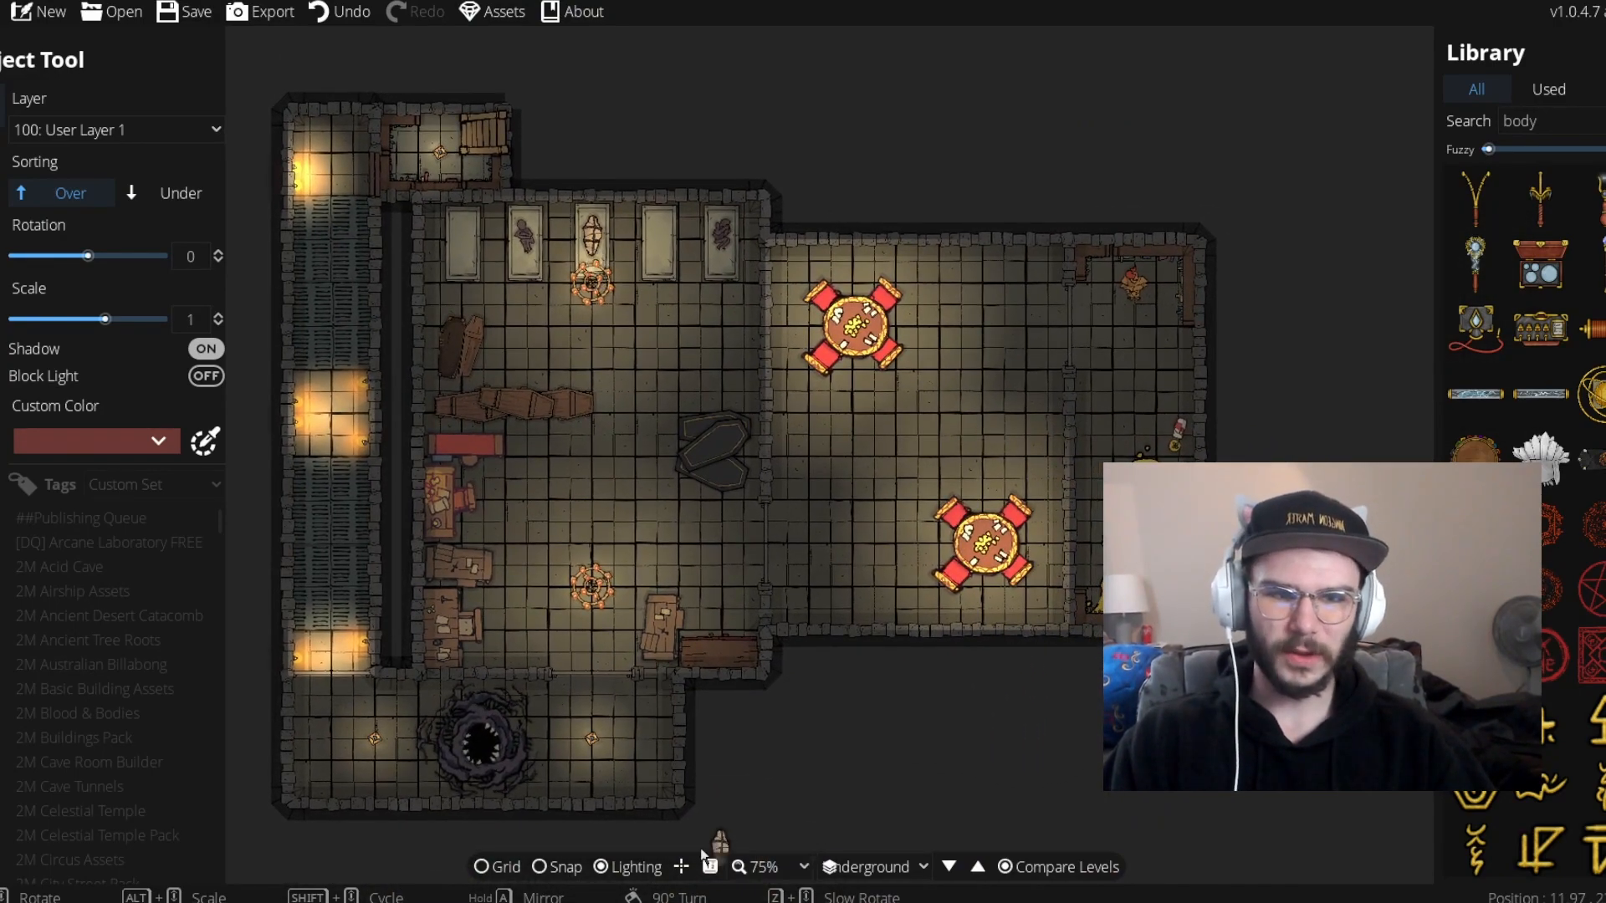
Compare the church's nave on the Ground level with the crypt rooms and side corridor on the Underground level
left_click(977, 866)
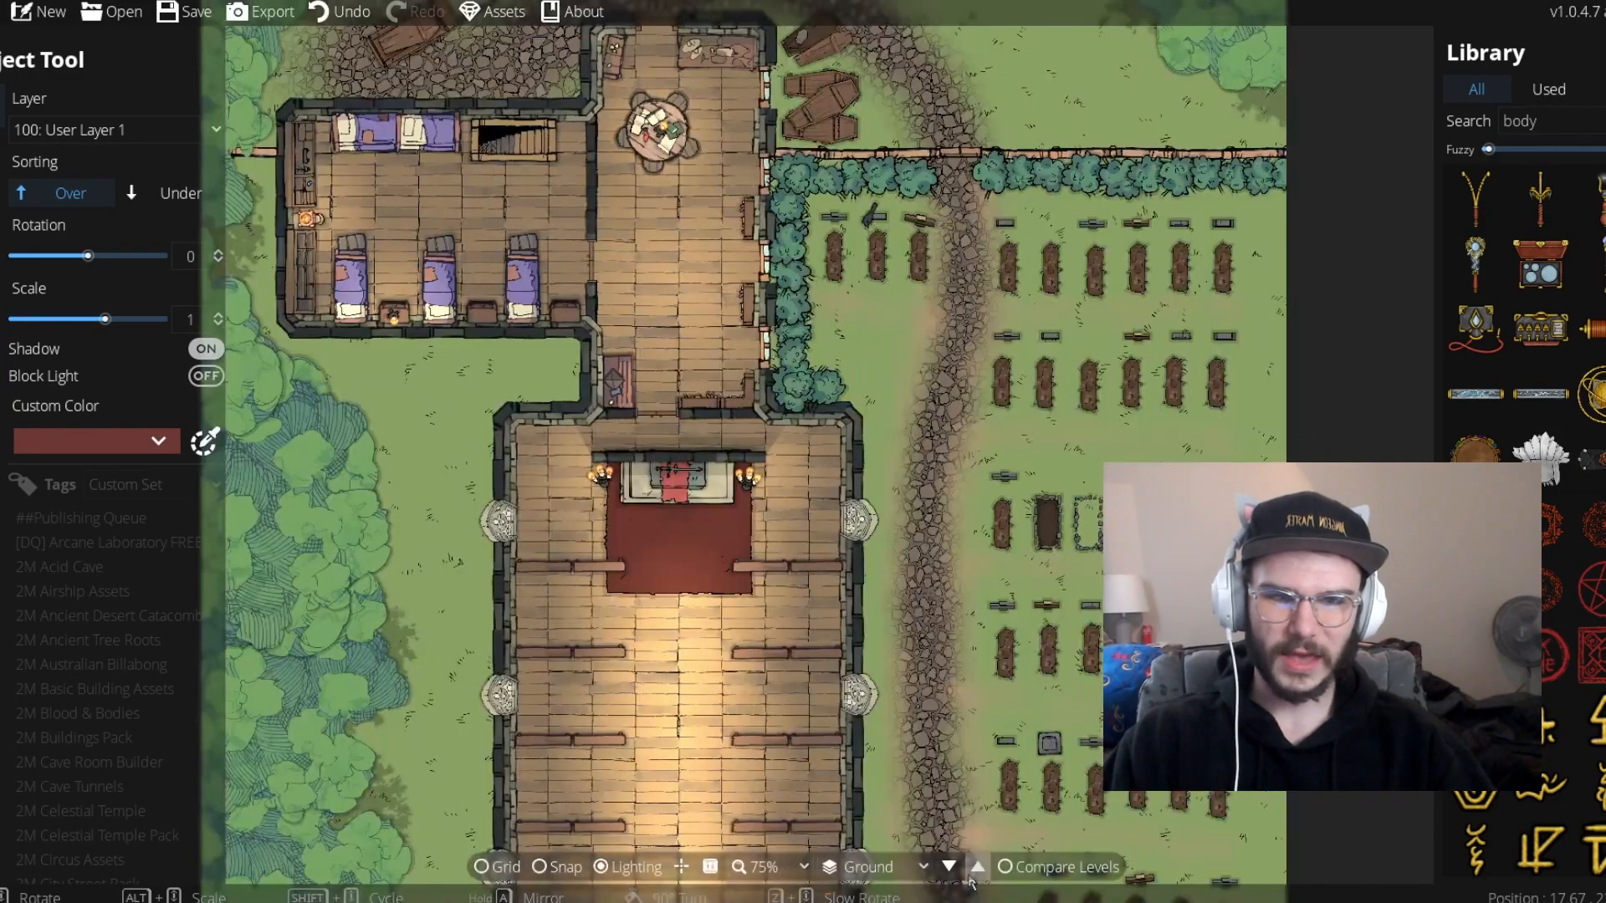
left_click_drag(724, 652, 731, 266)
scroll(847, 457, "down", 1)
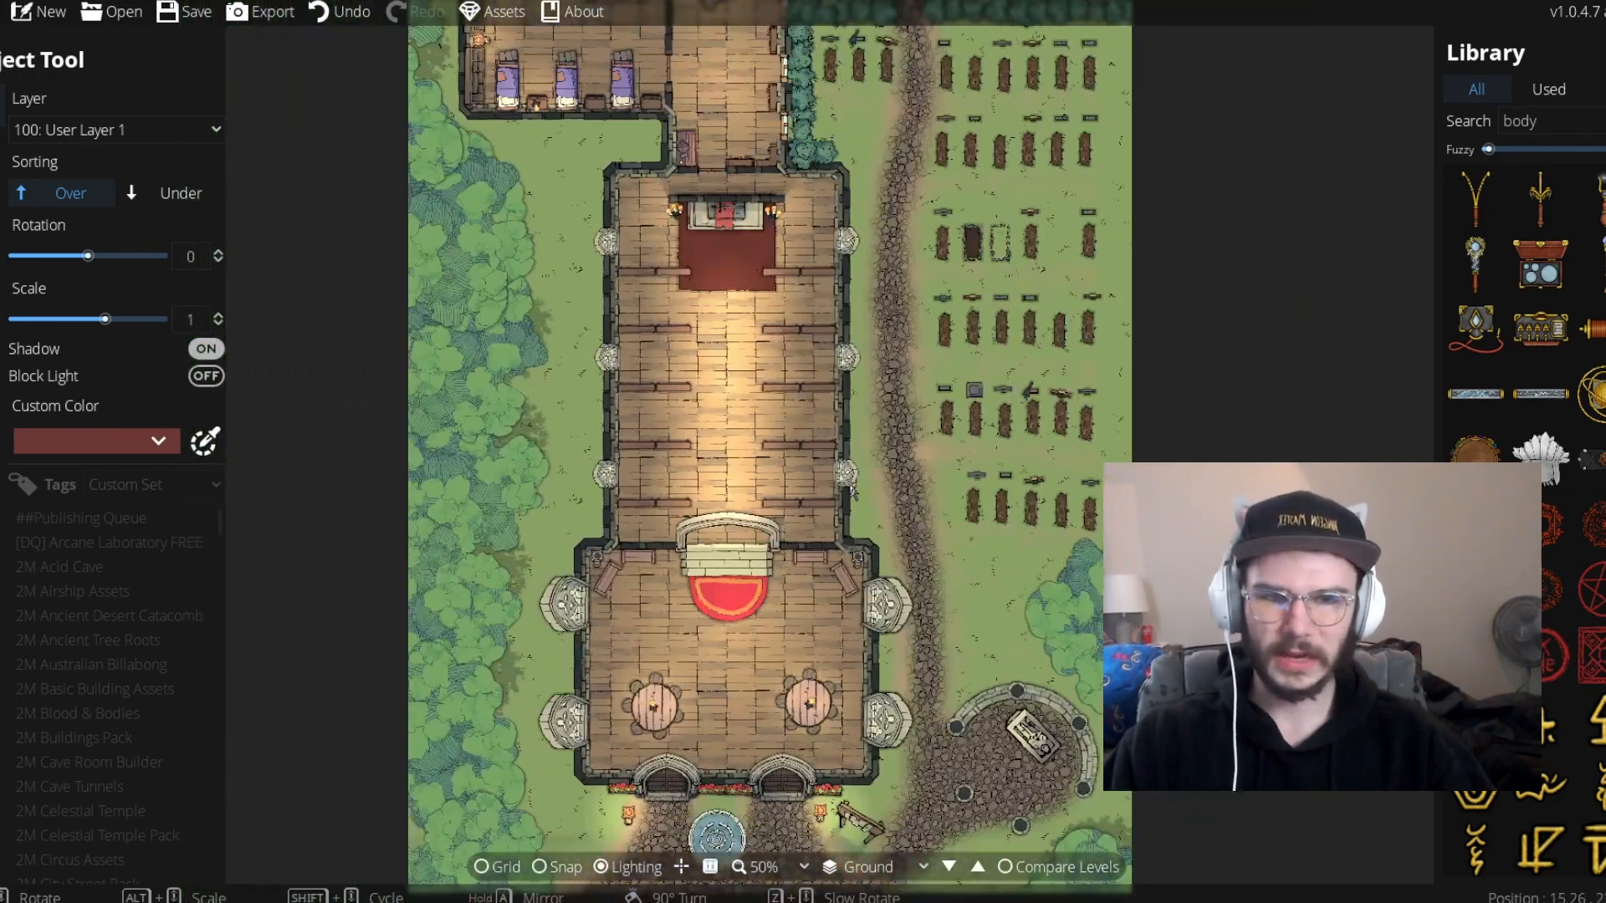
left_click_drag(807, 398, 799, 511)
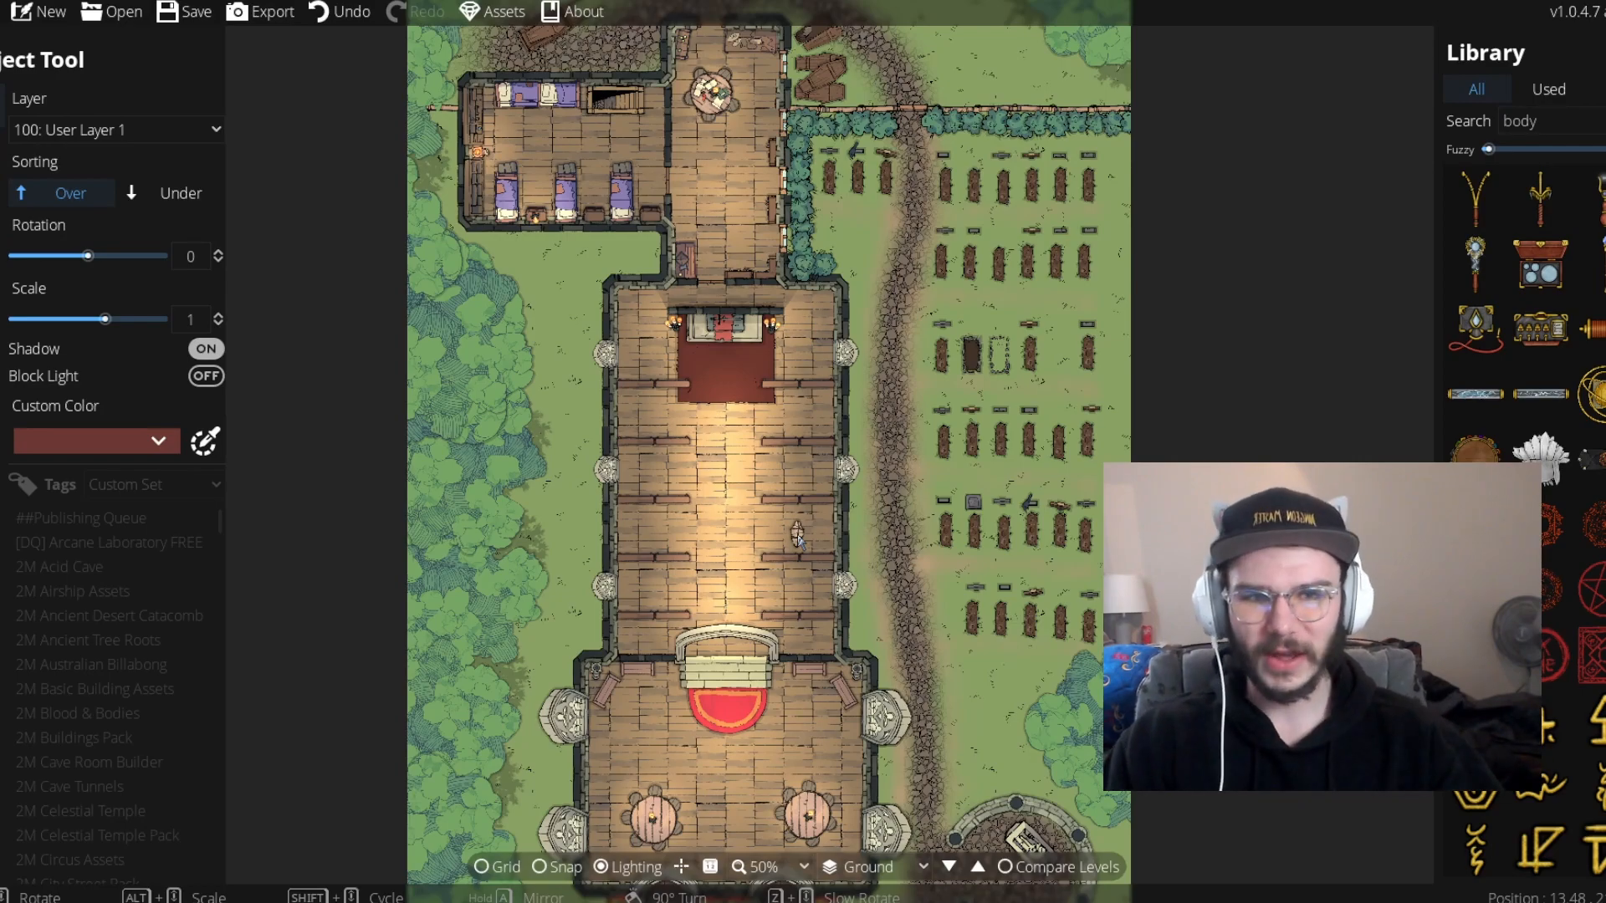
scroll(752, 660, "up", 1)
scroll(836, 609, "up", 2)
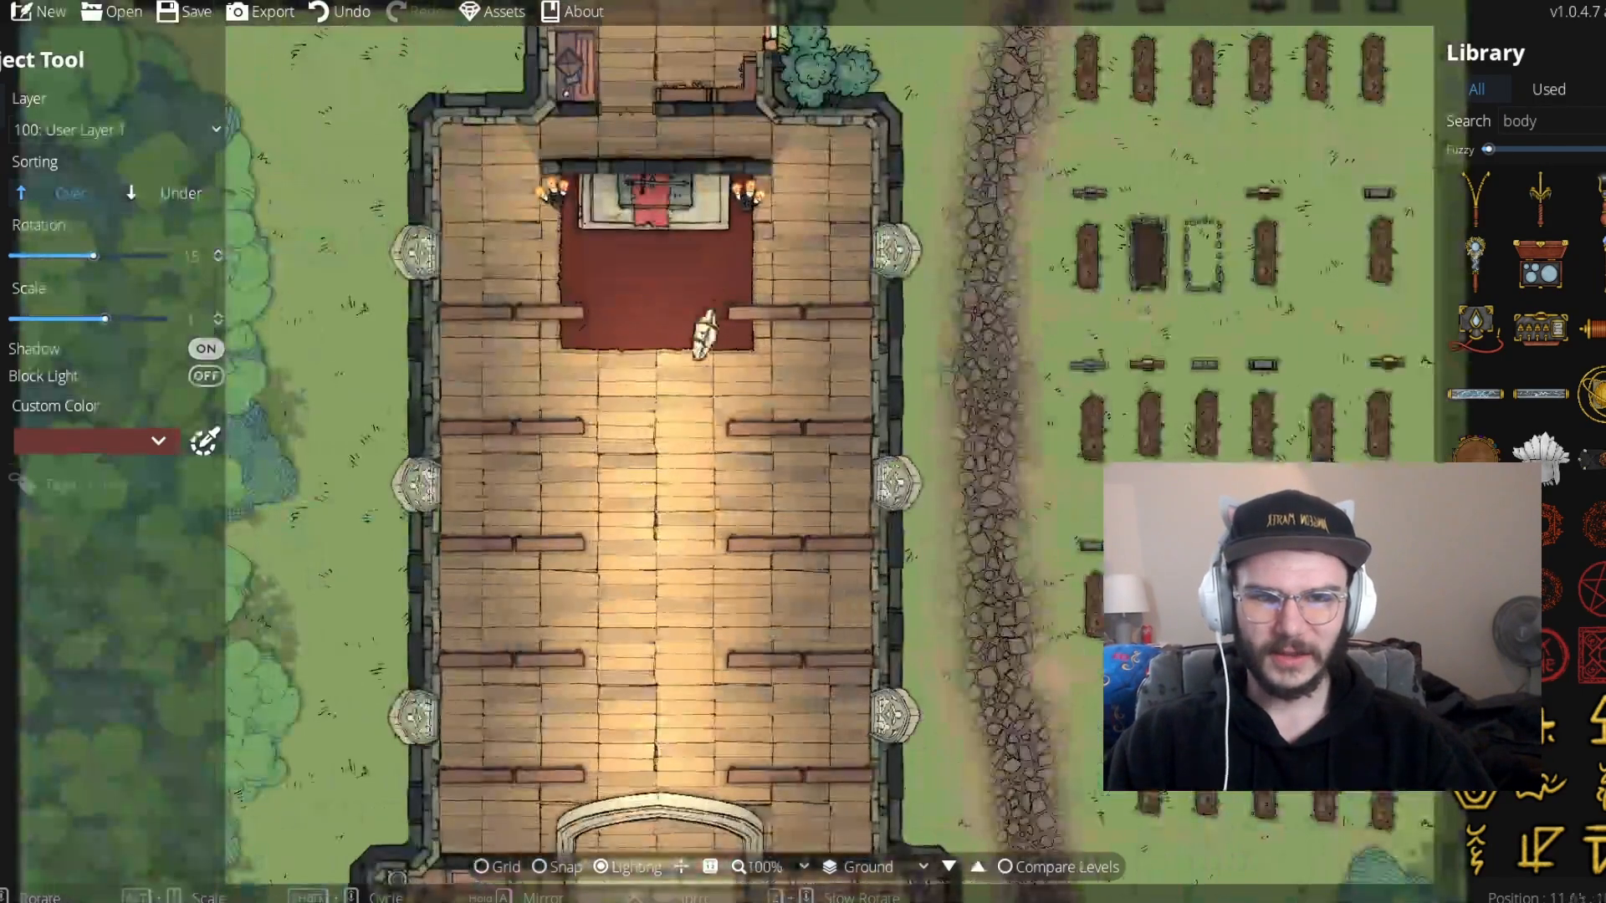
left_click_drag(700, 330, 853, 631)
left_click(946, 869)
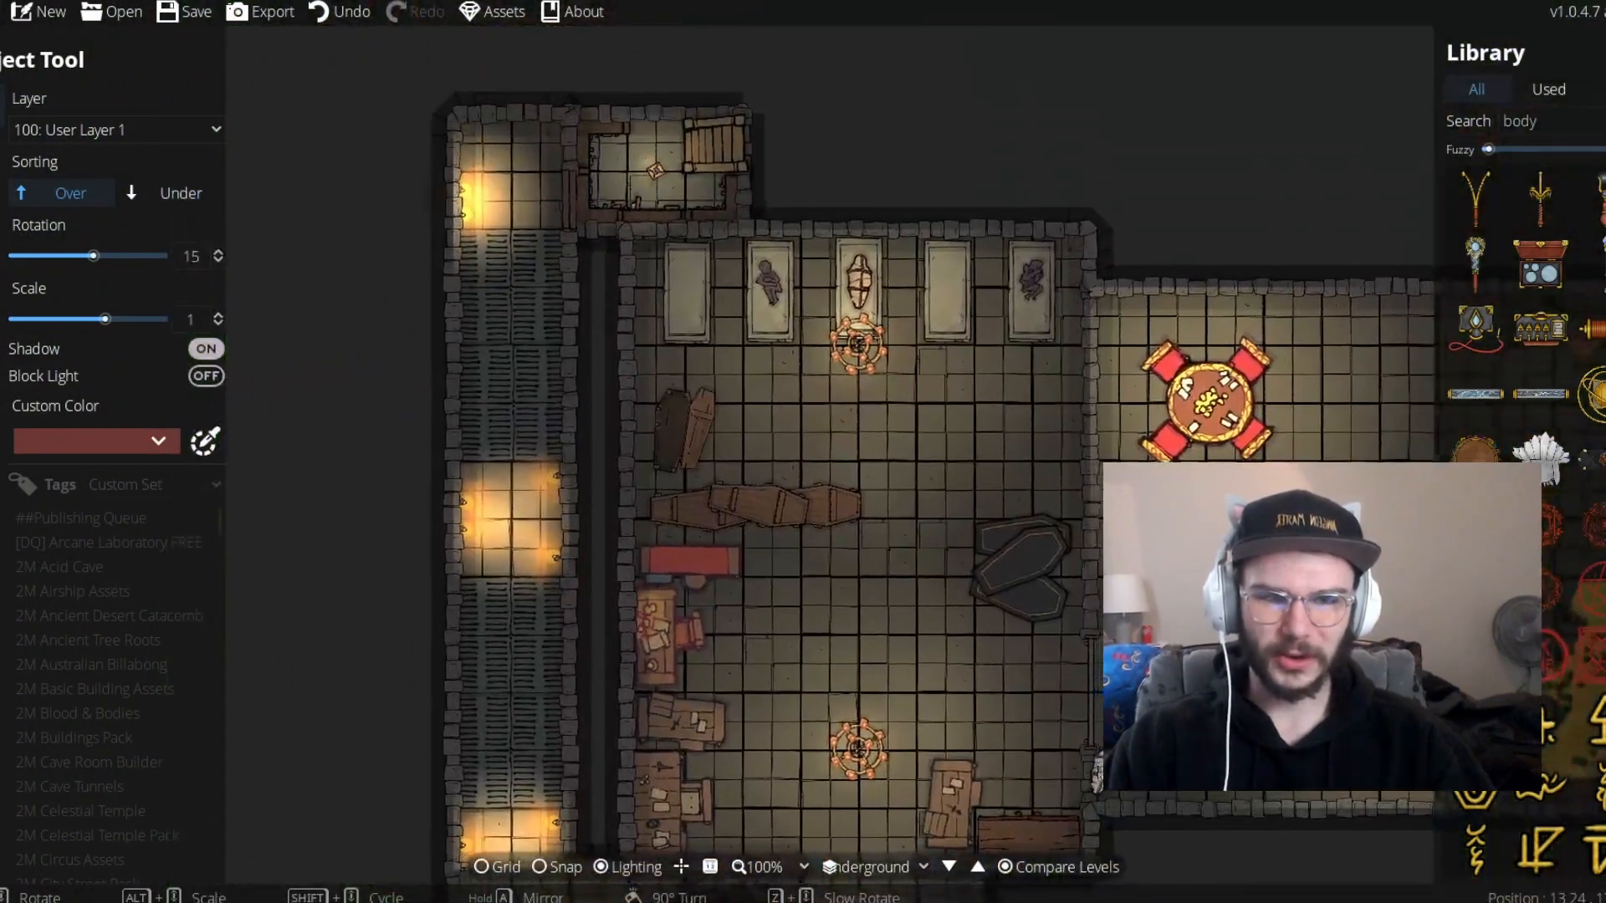
left_click_drag(1105, 776, 969, 765)
left_click_drag(943, 762, 789, 711)
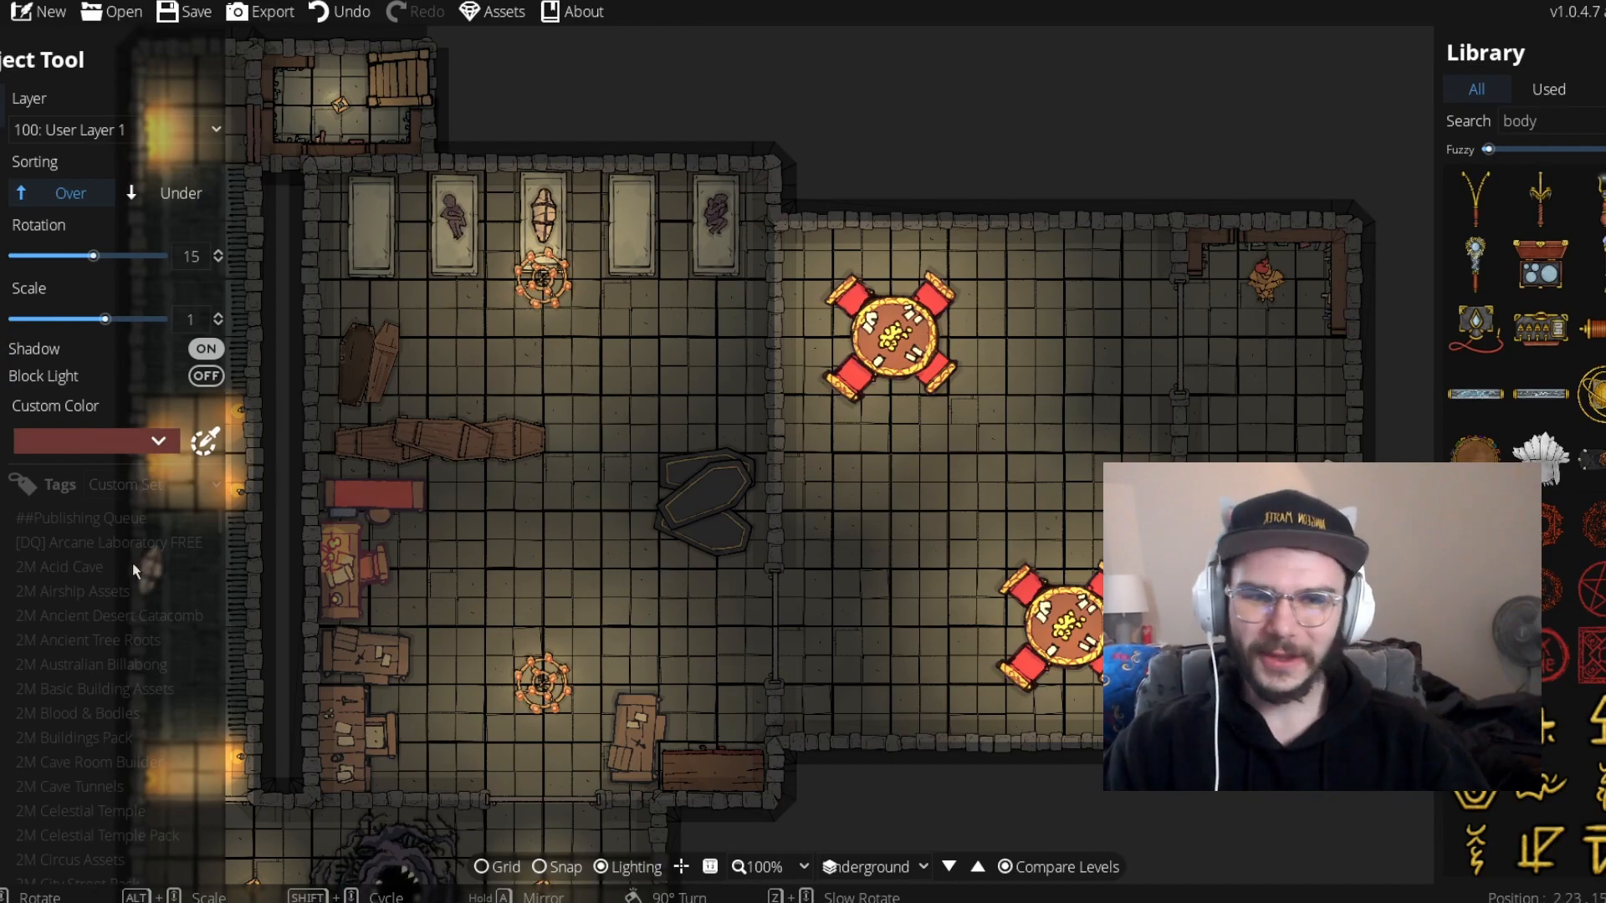
left_click_drag(574, 535, 710, 527)
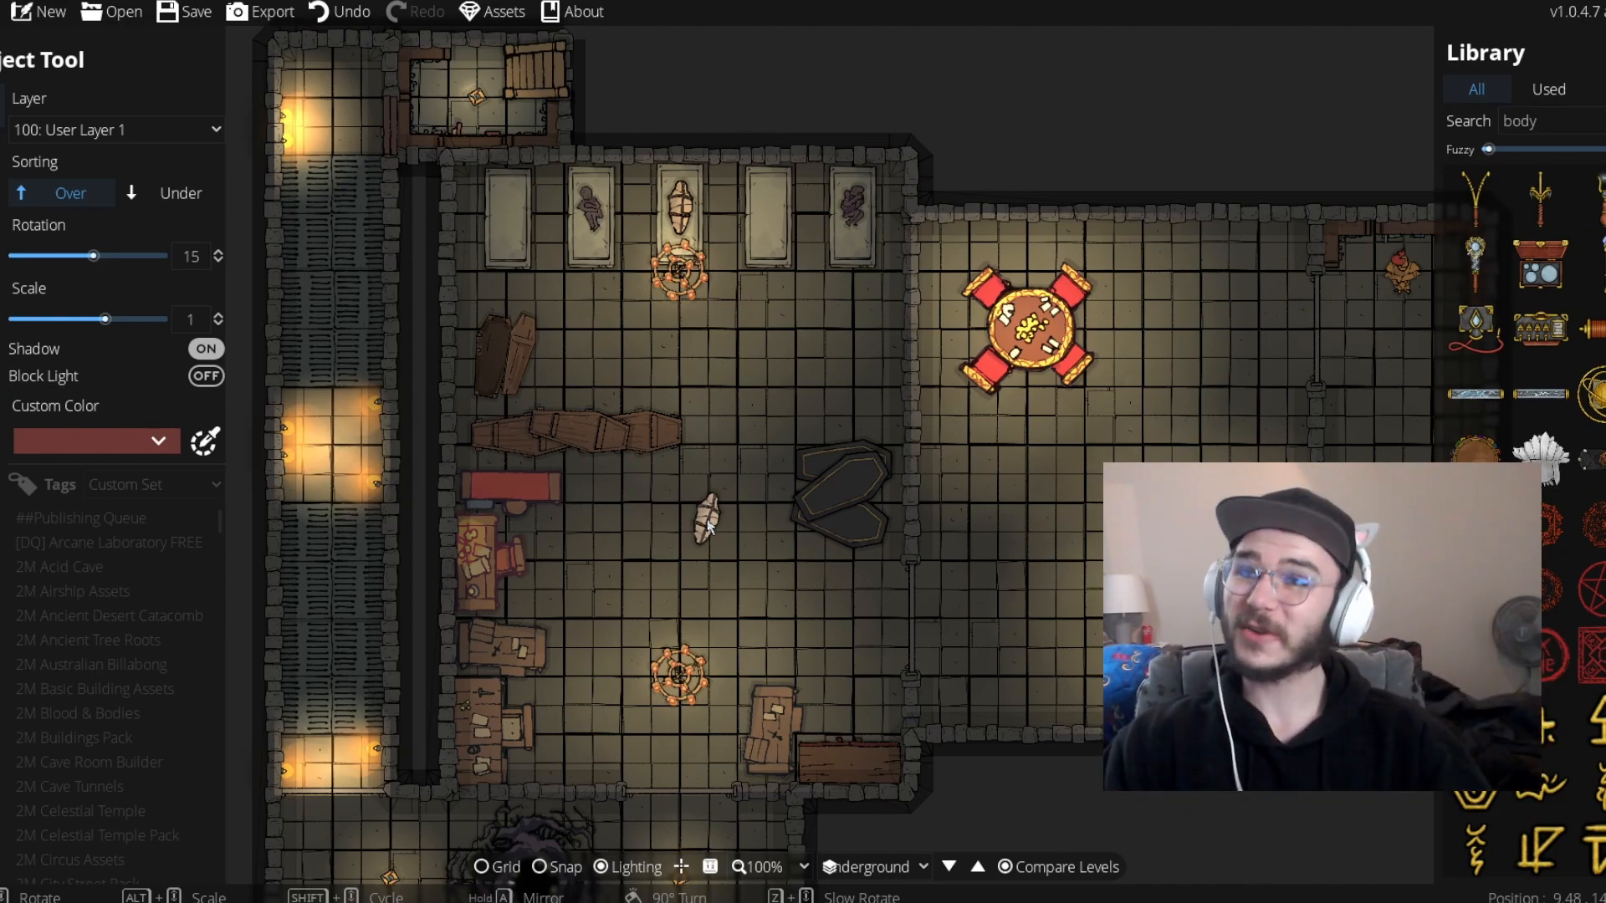
Create a new blank map
left_click(51, 13)
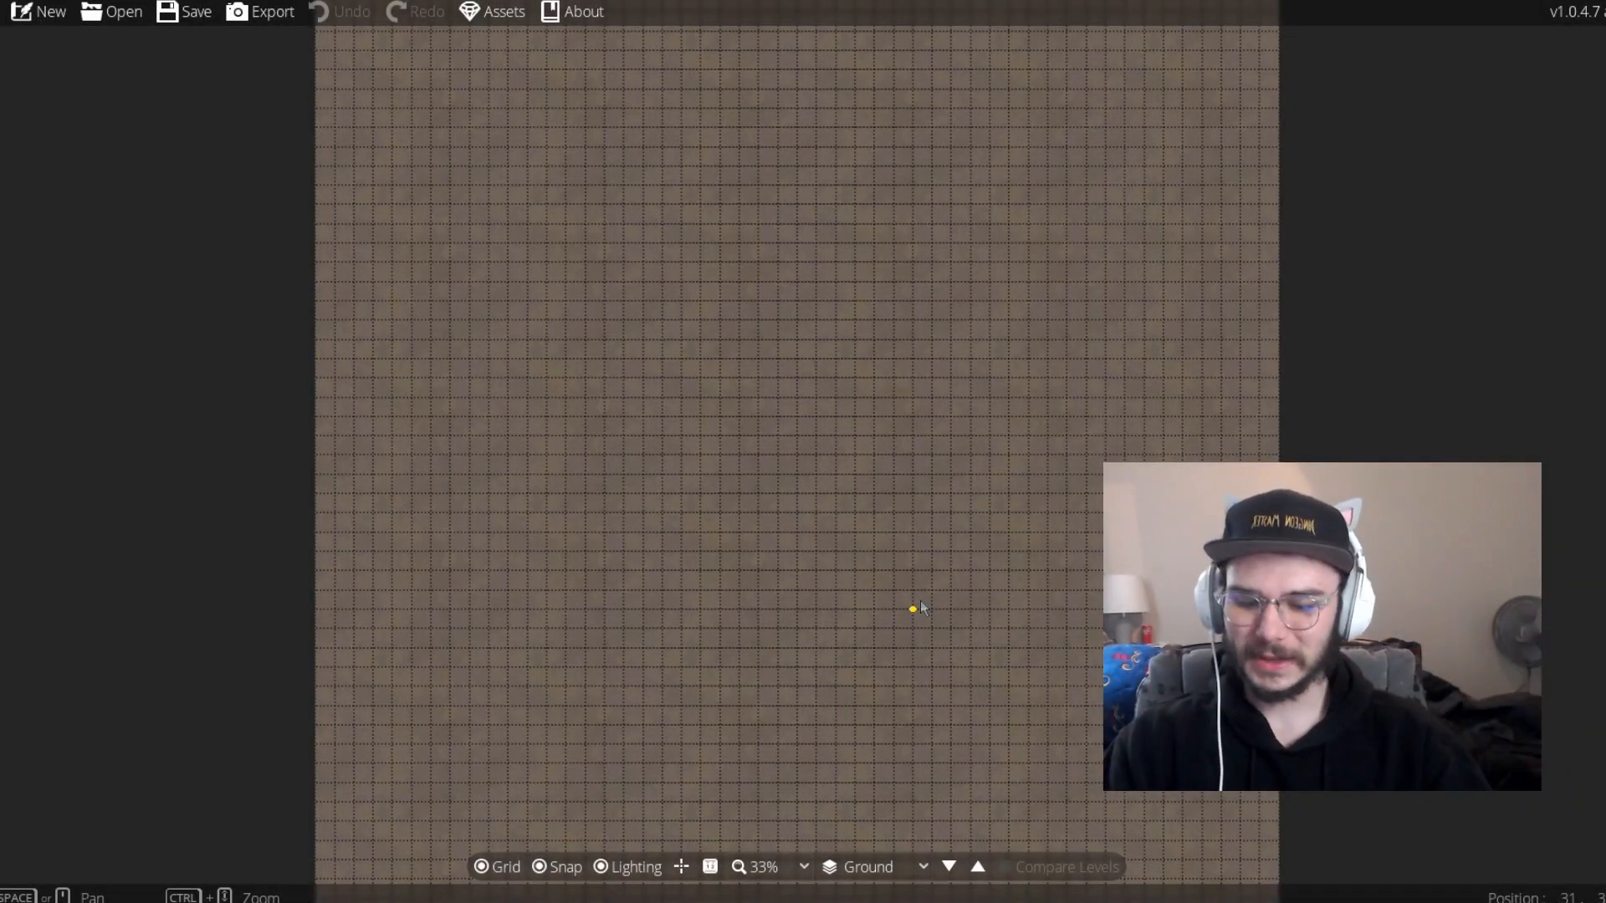
scroll(920, 600, "down", 1)
scroll(925, 599, "up", 1)
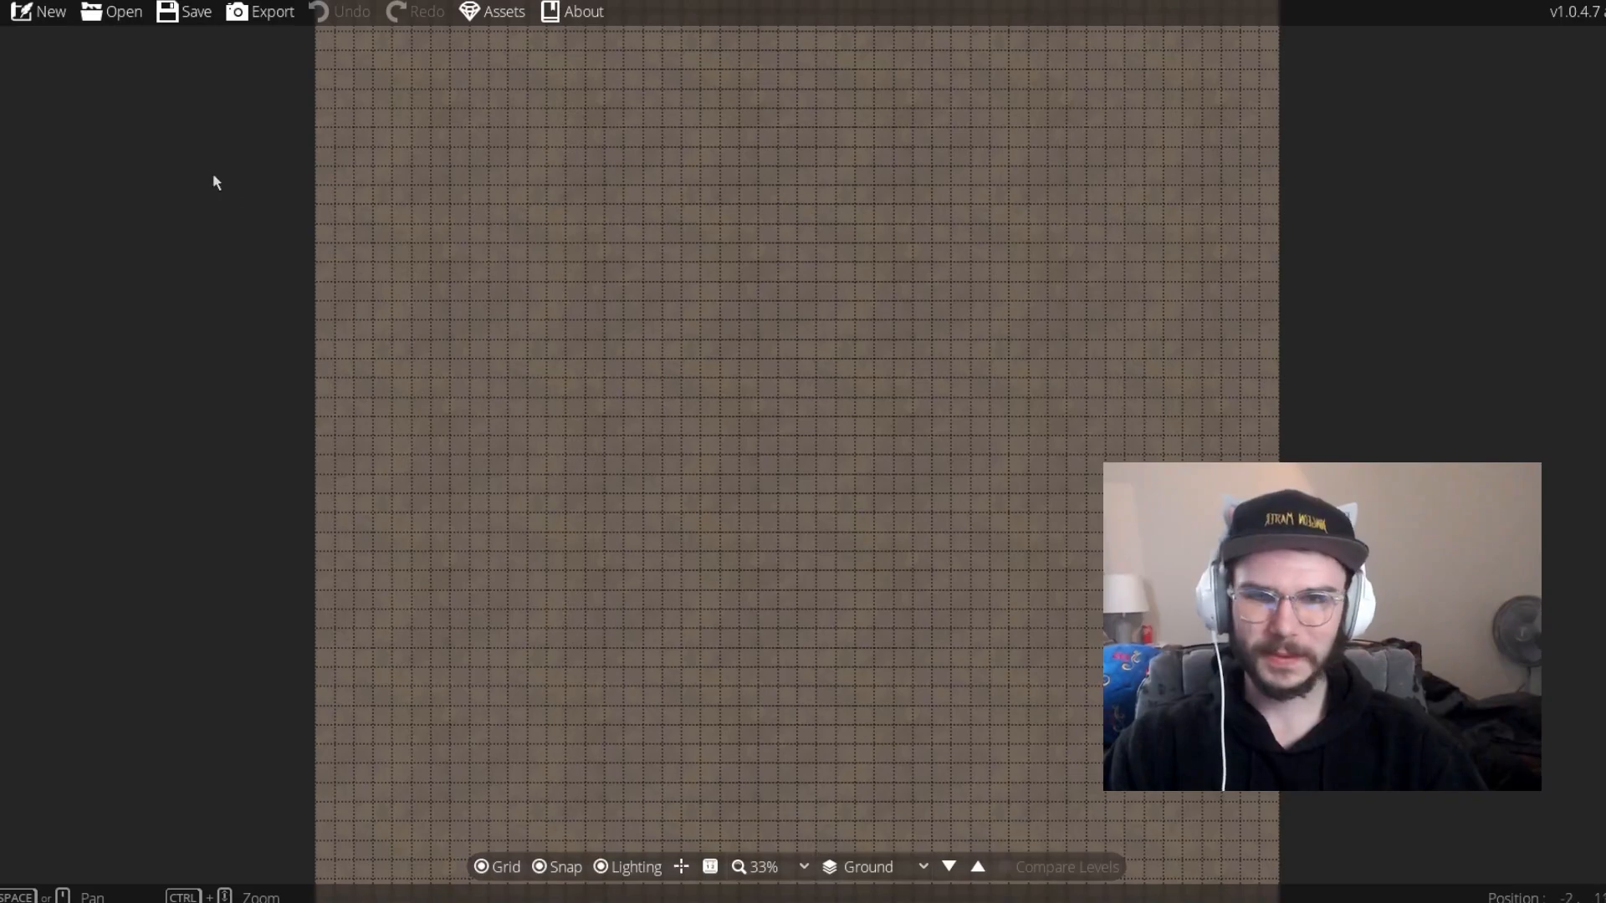
left_click(1, 11)
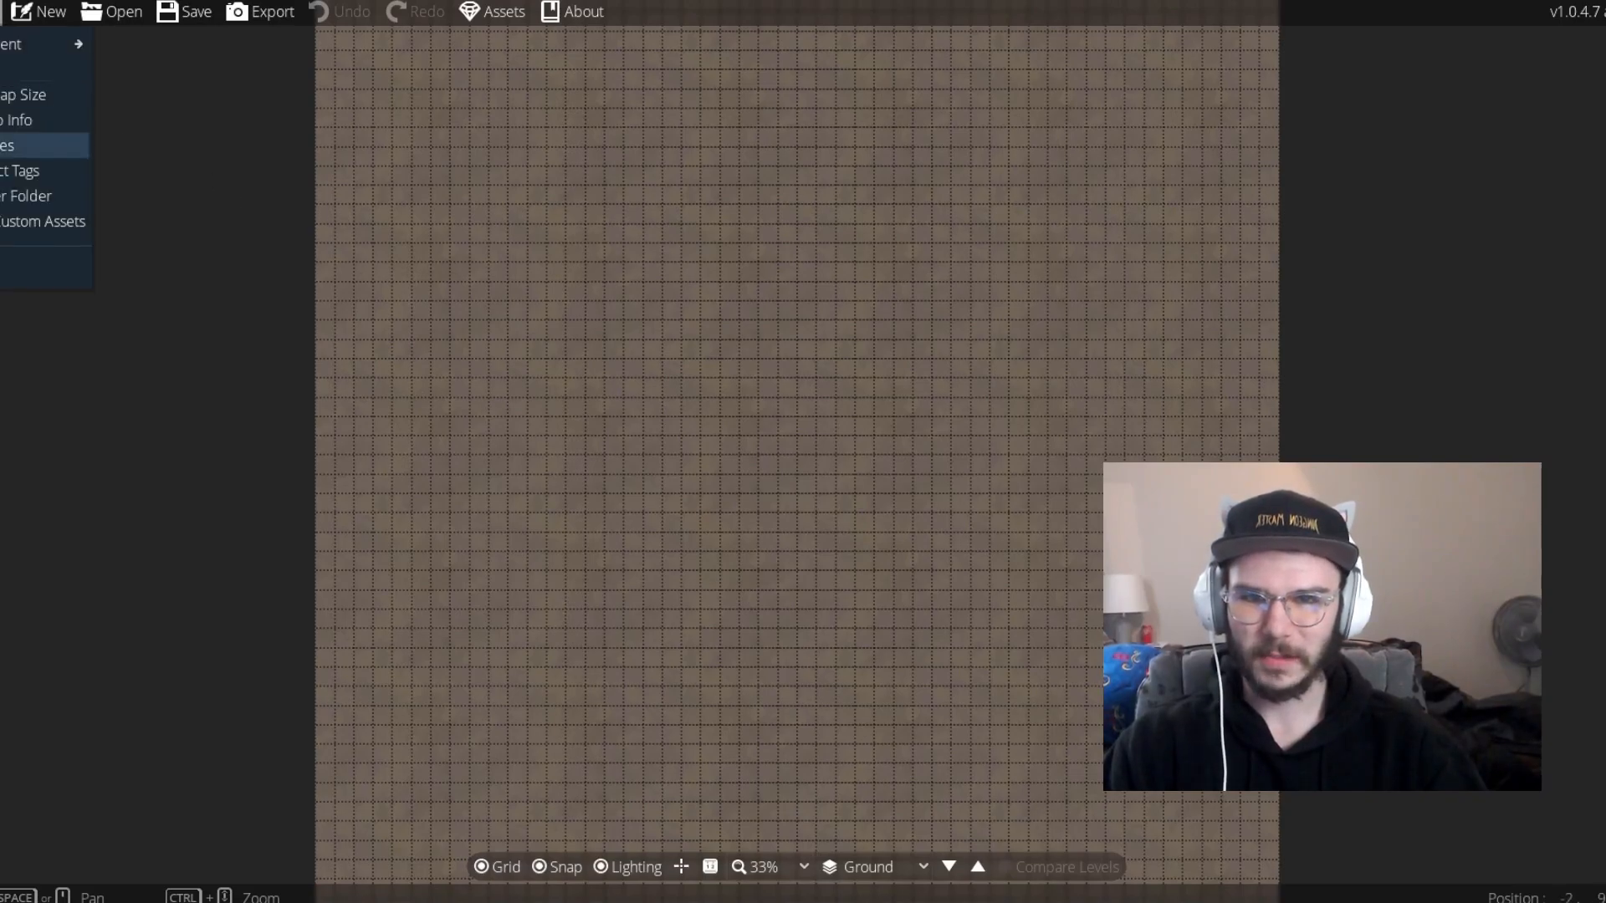
left_click(279, 215)
left_click(2, 374)
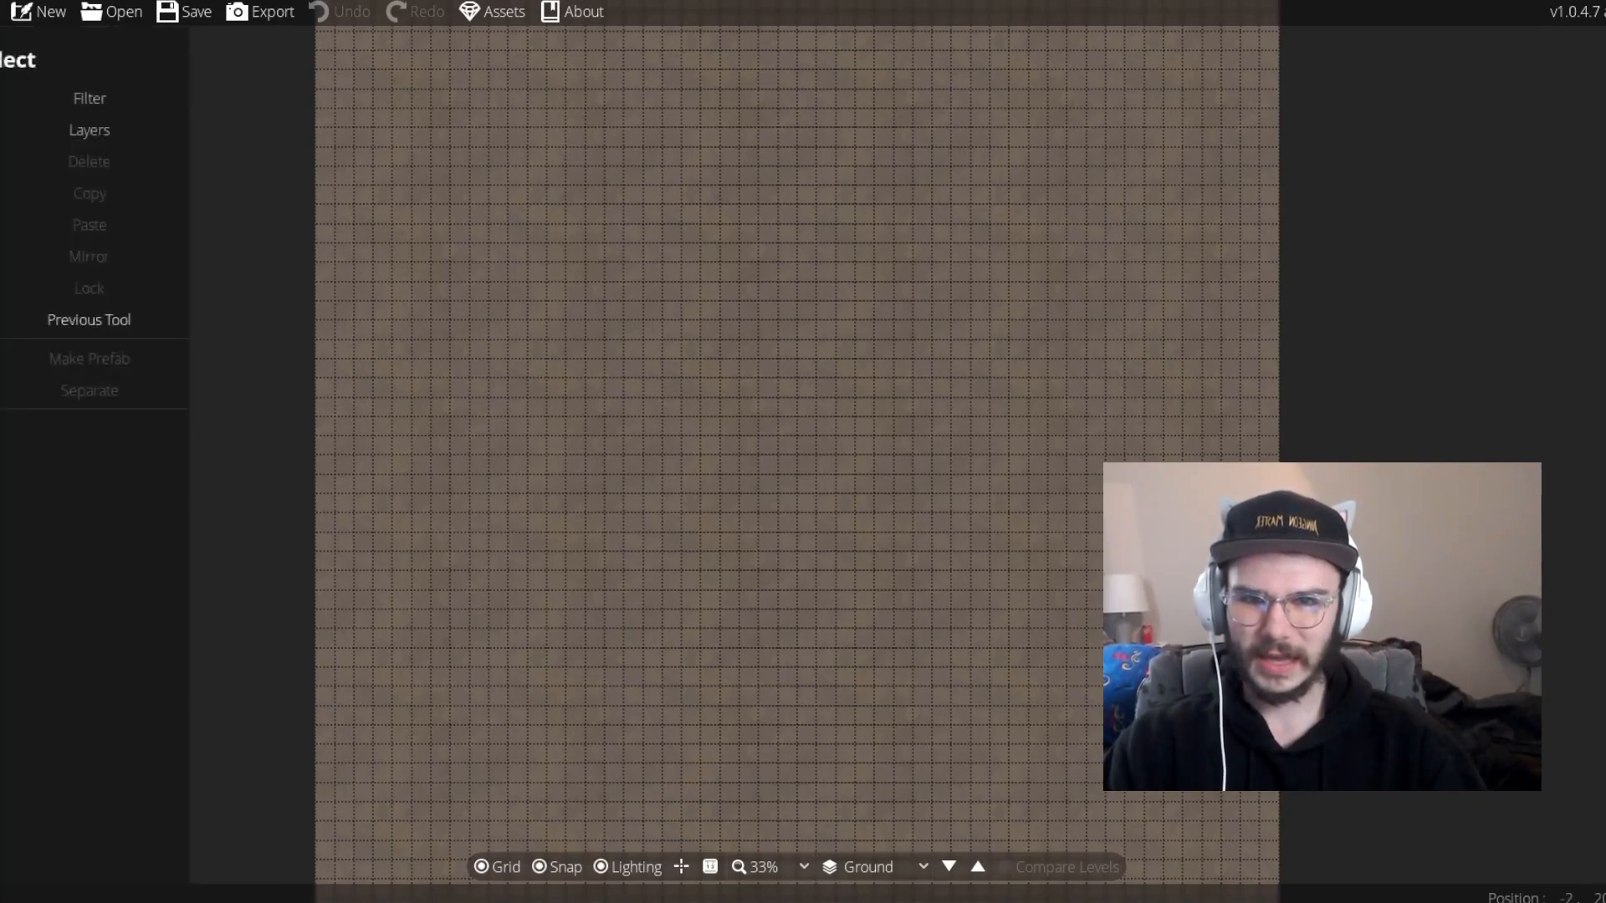
left_click(2, 329)
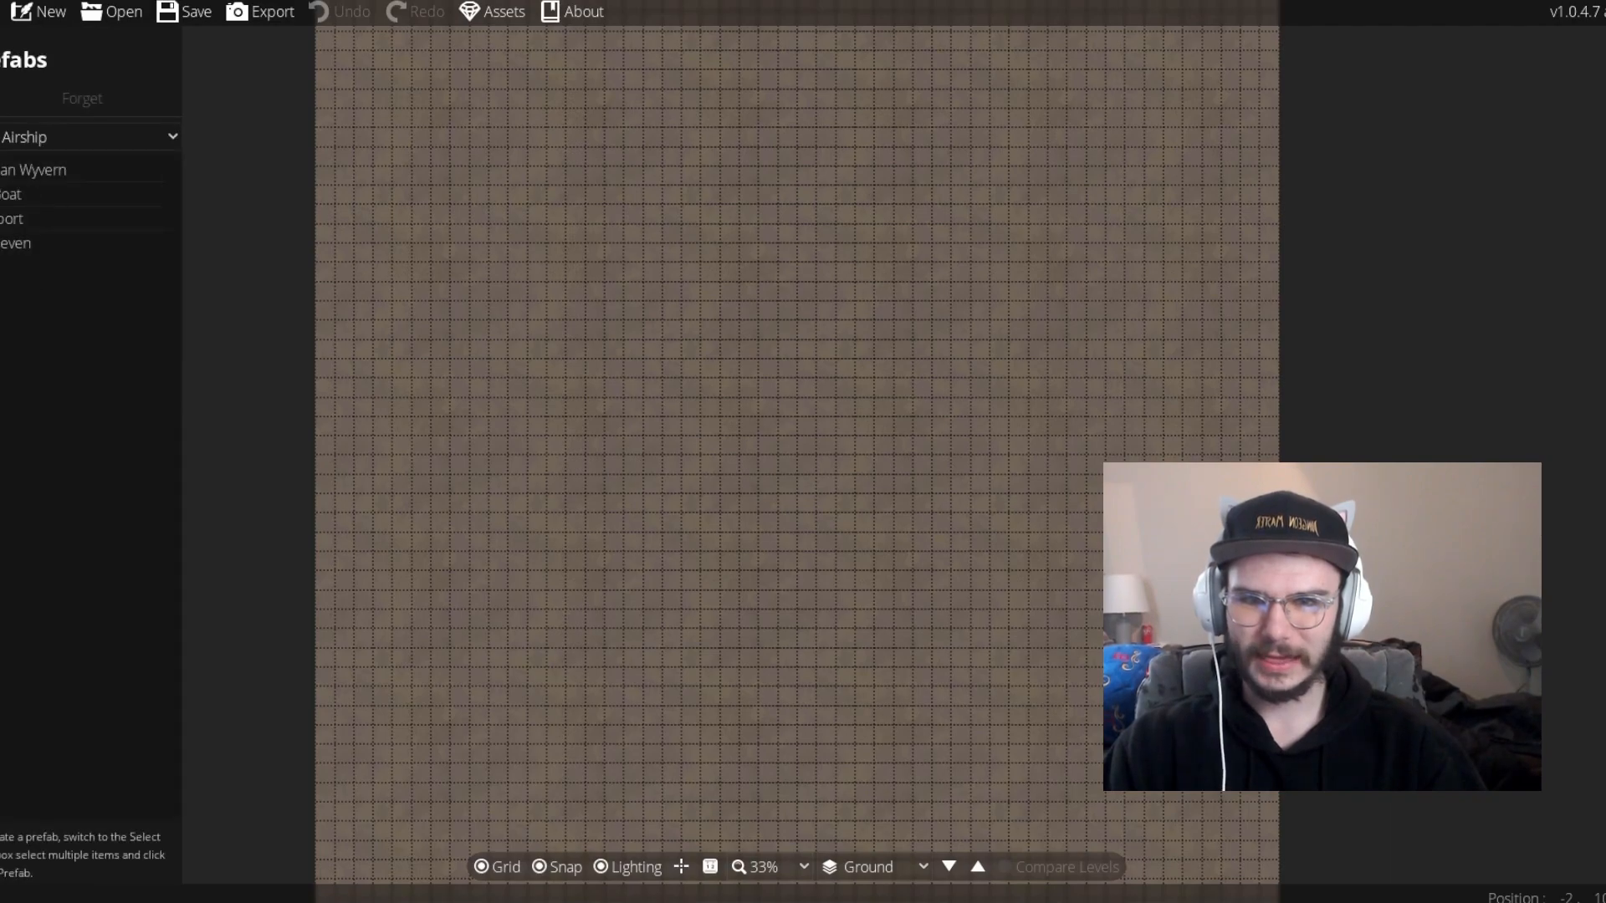
left_click(2, 285)
Create a new level labelled Underground in the level settings, without cloning an existing level
left_click(2, 238)
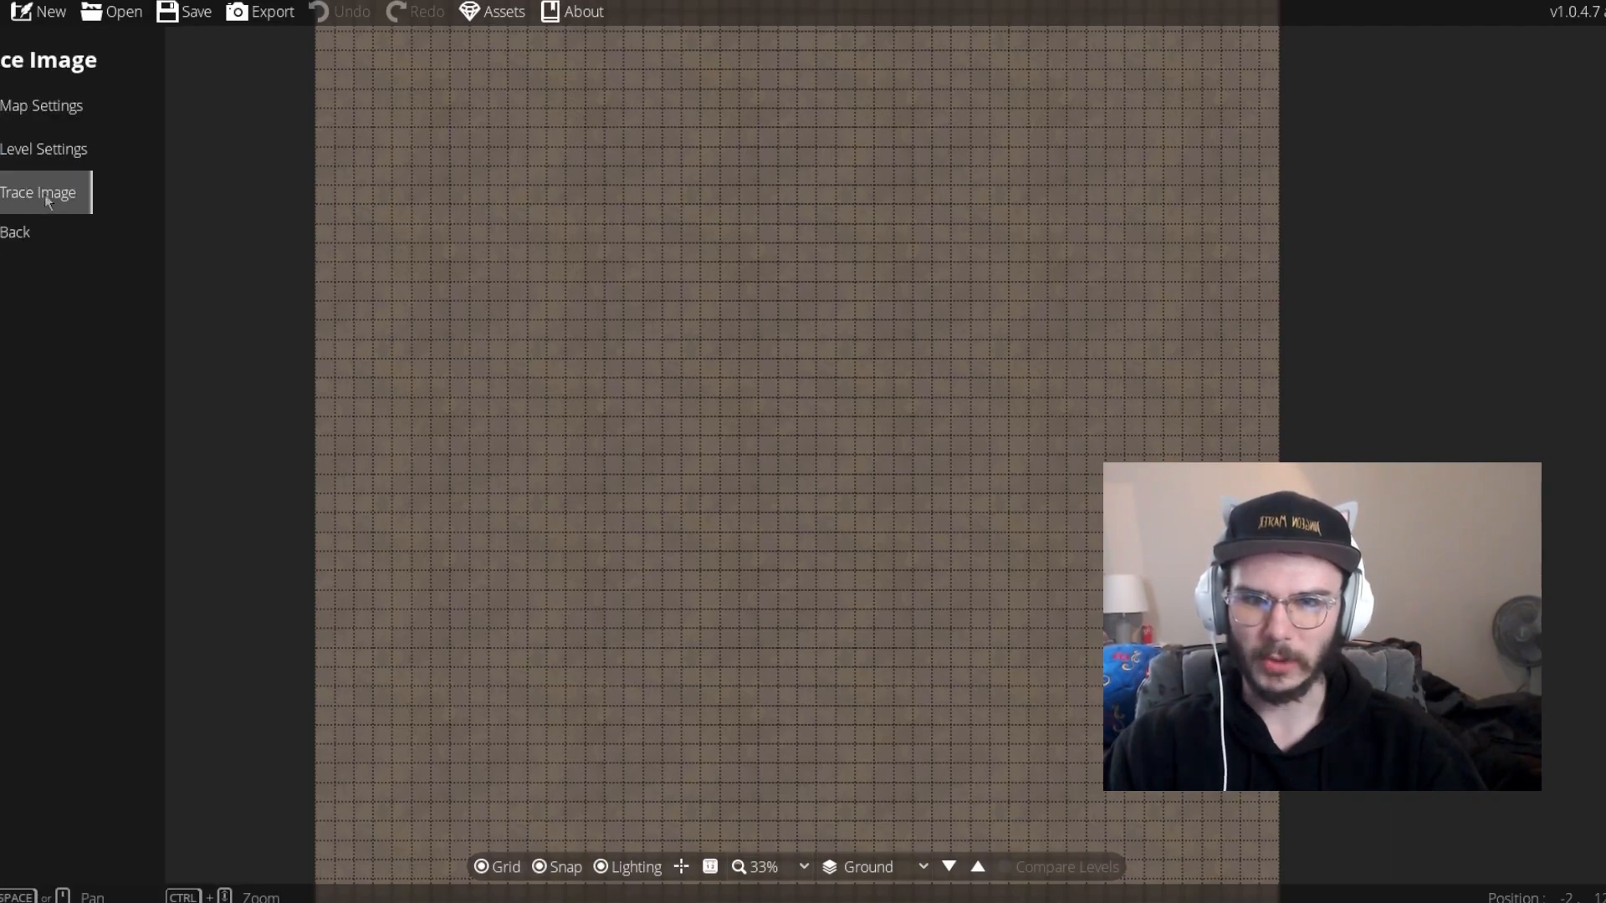
left_click(60, 159)
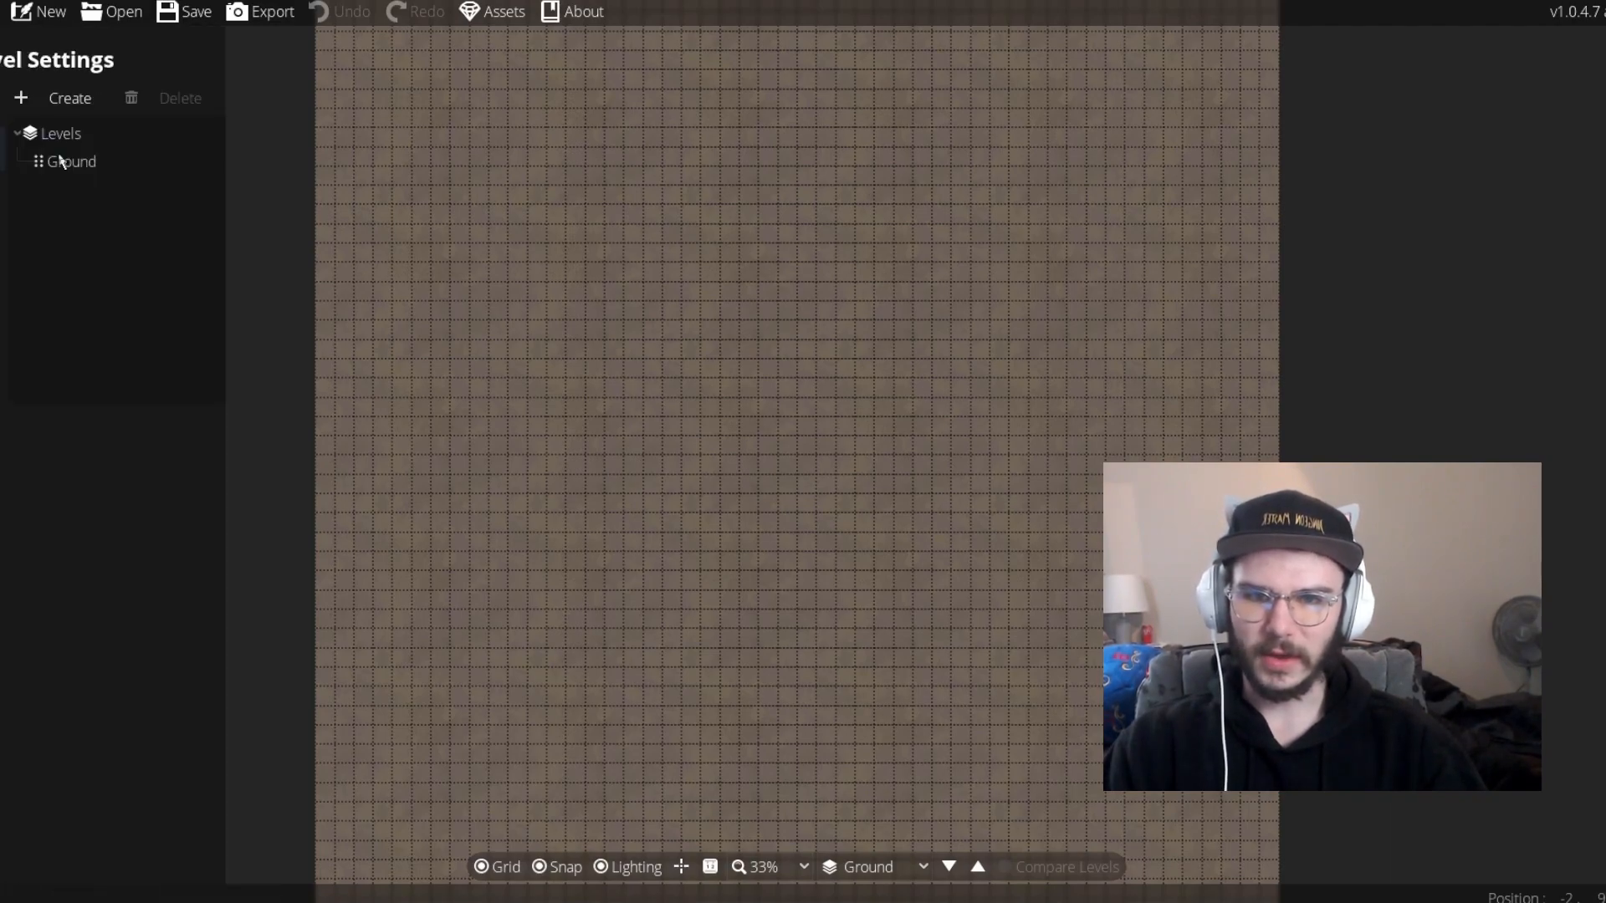
left_click(79, 110)
left_click(745, 408)
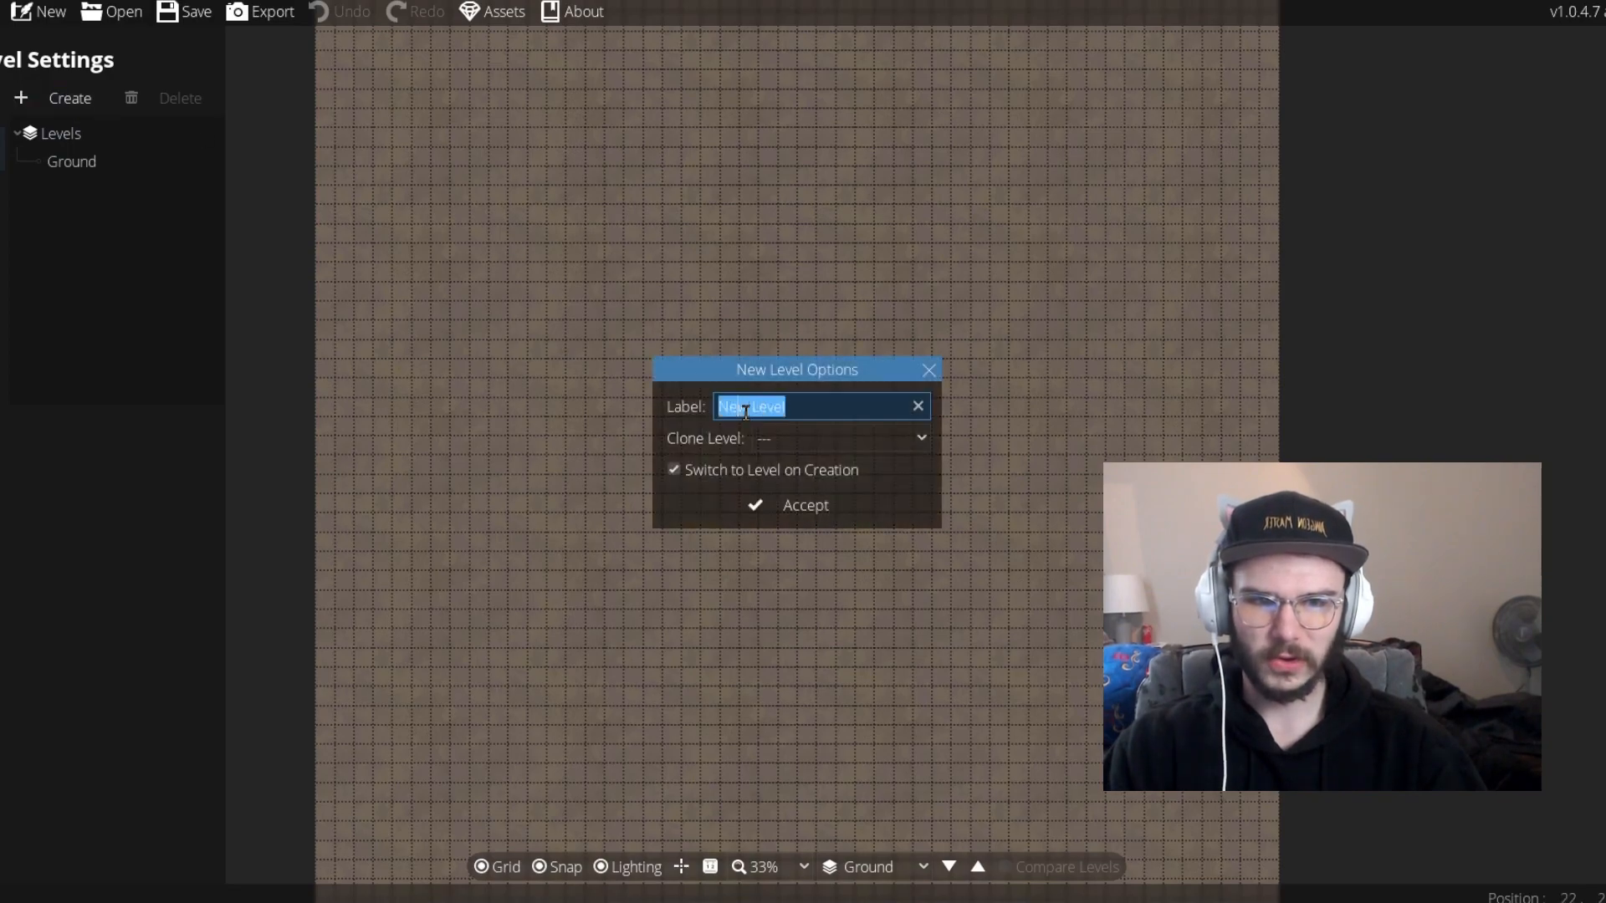
type("Underground")
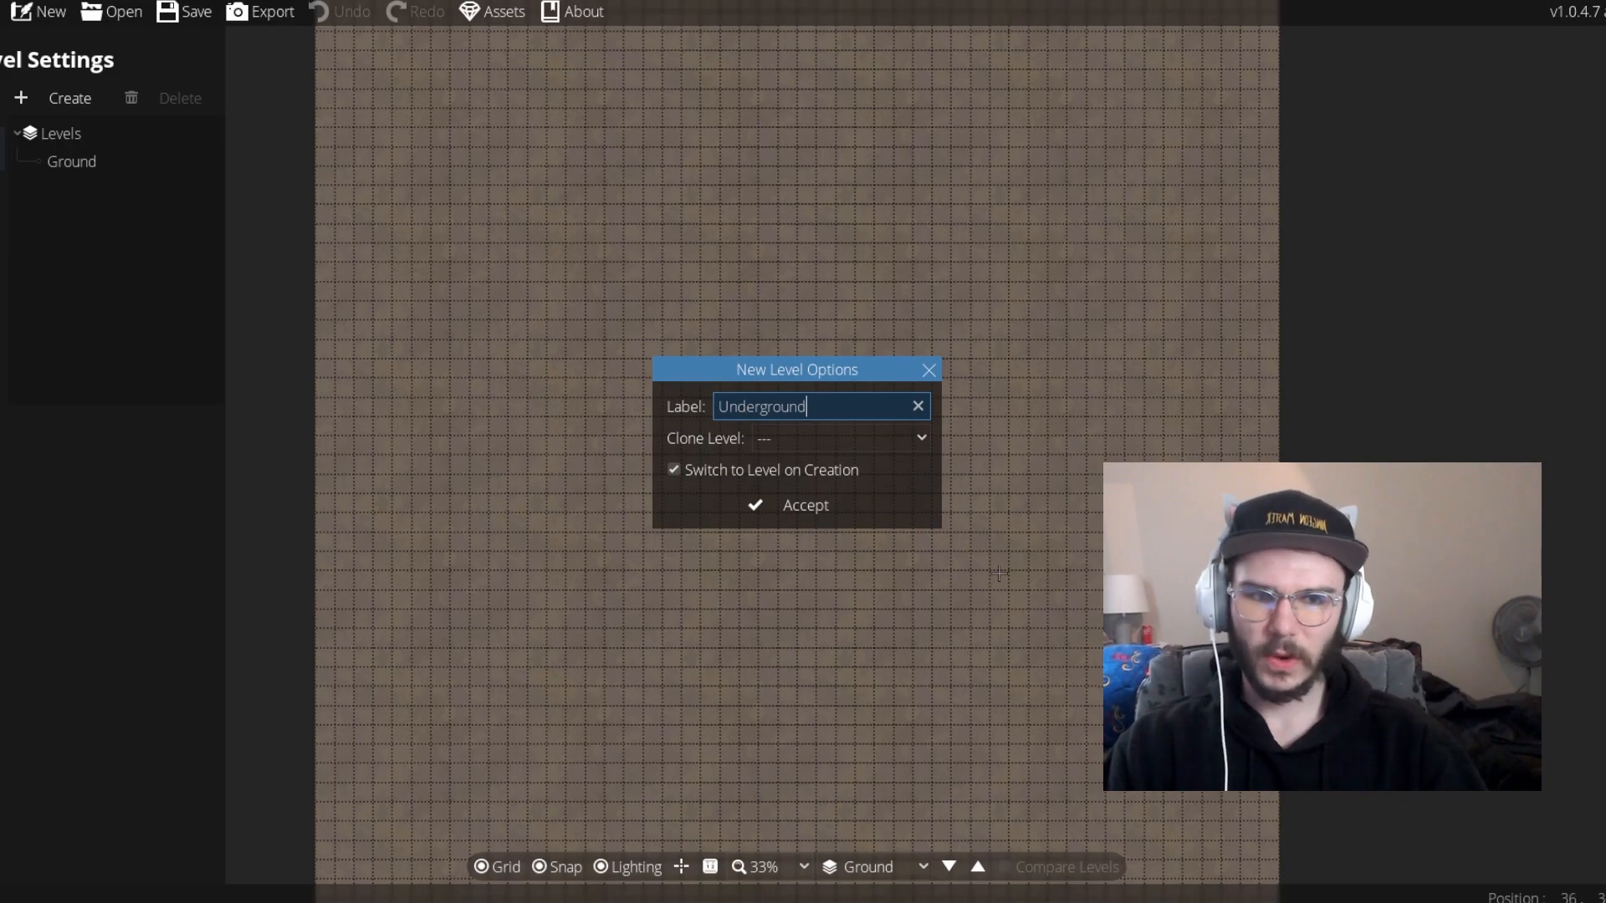
left_click(828, 500)
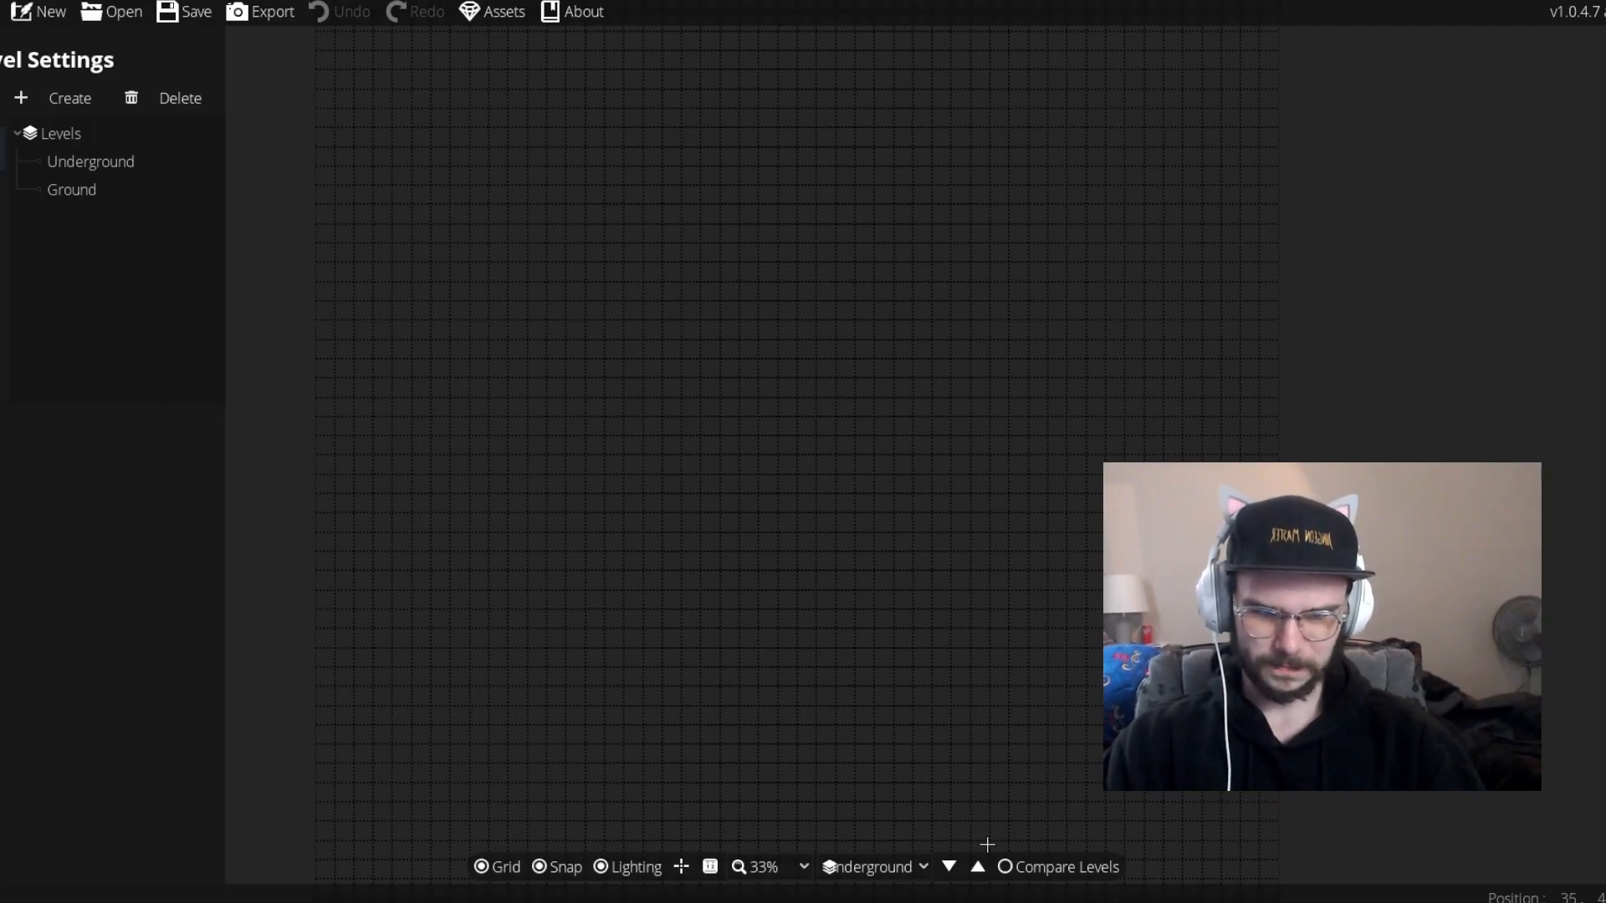
Move the Underground level below Ground in the level order and switch to the Ground level
left_click_drag(92, 161, 97, 209)
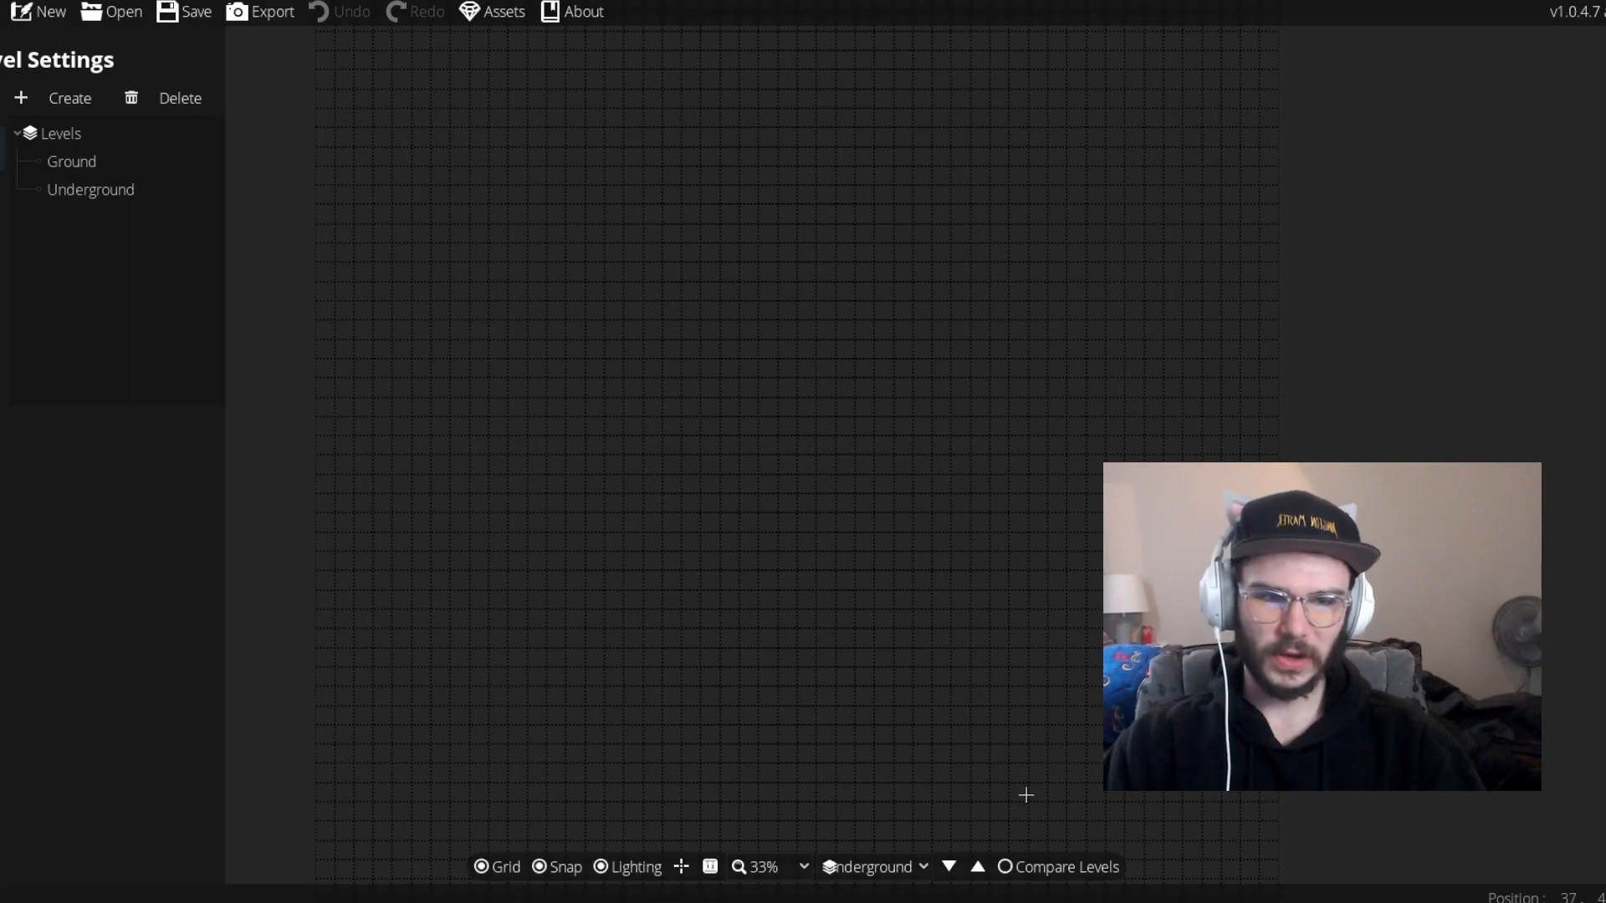
left_click(977, 867)
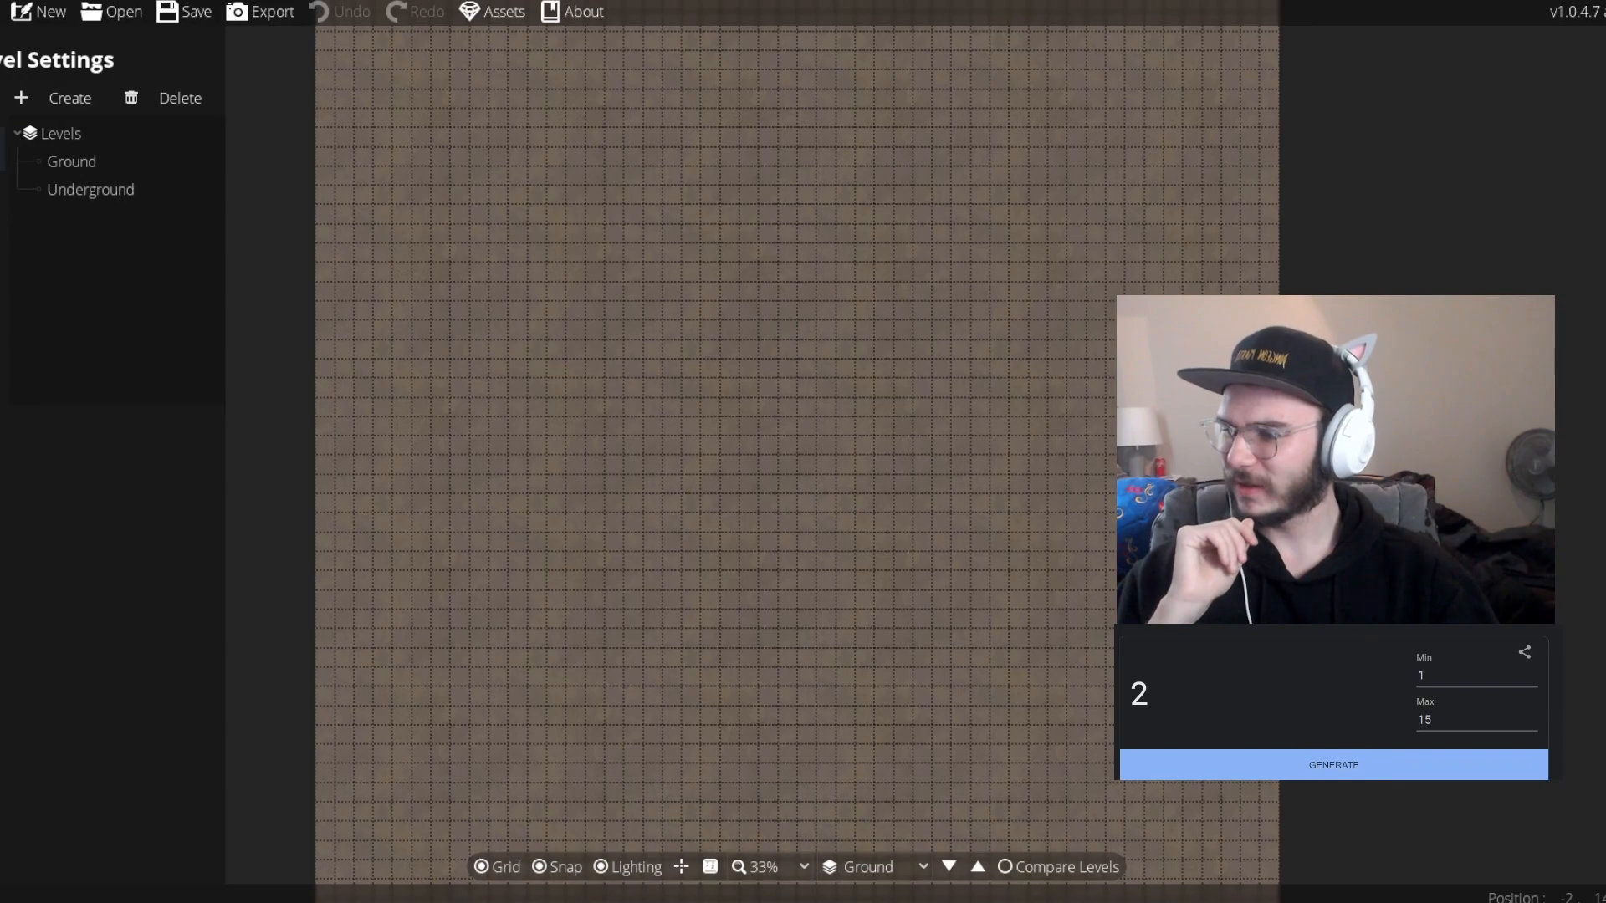
Generate random numbers between 1 and 15 for the first room's width and length
left_click(1372, 770)
double_click(1360, 773)
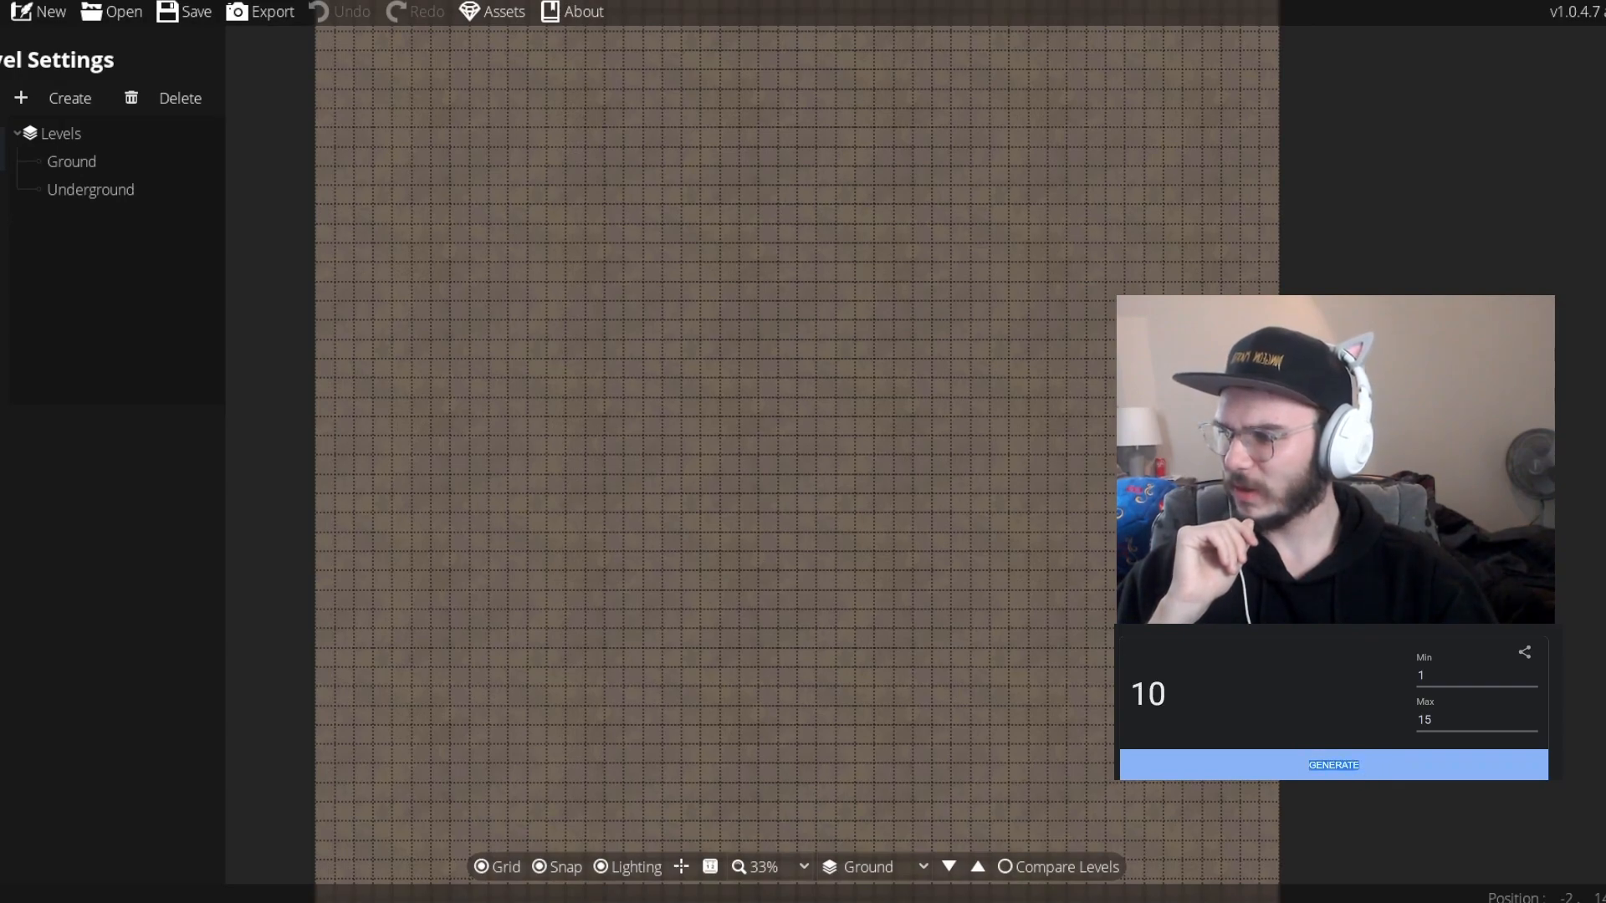
left_click(1318, 724)
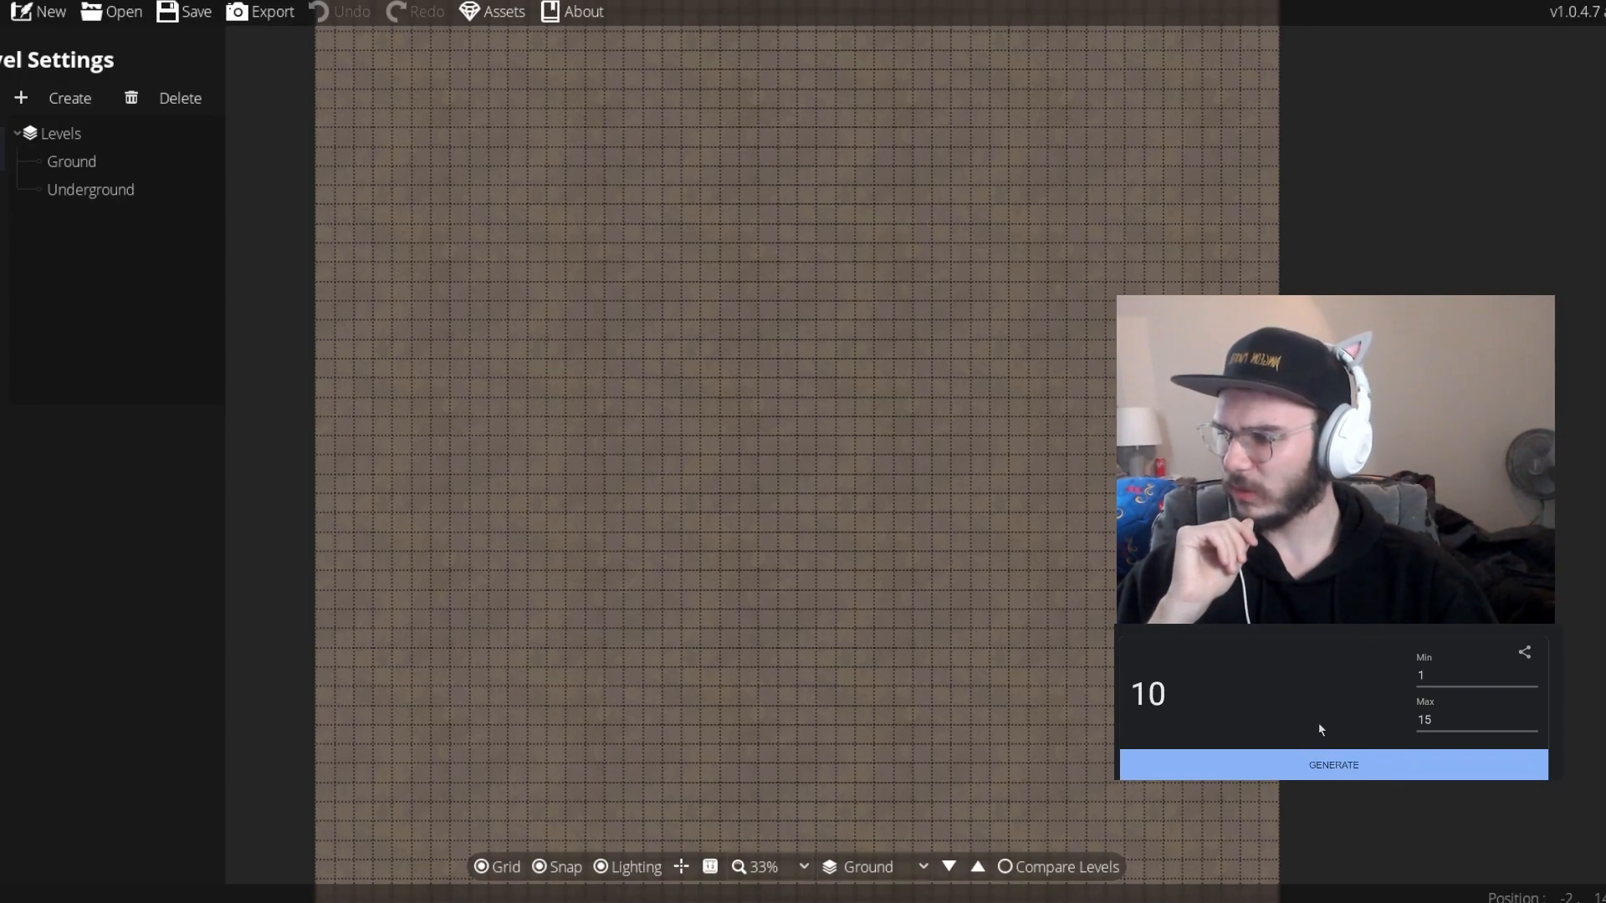
left_click(1380, 771)
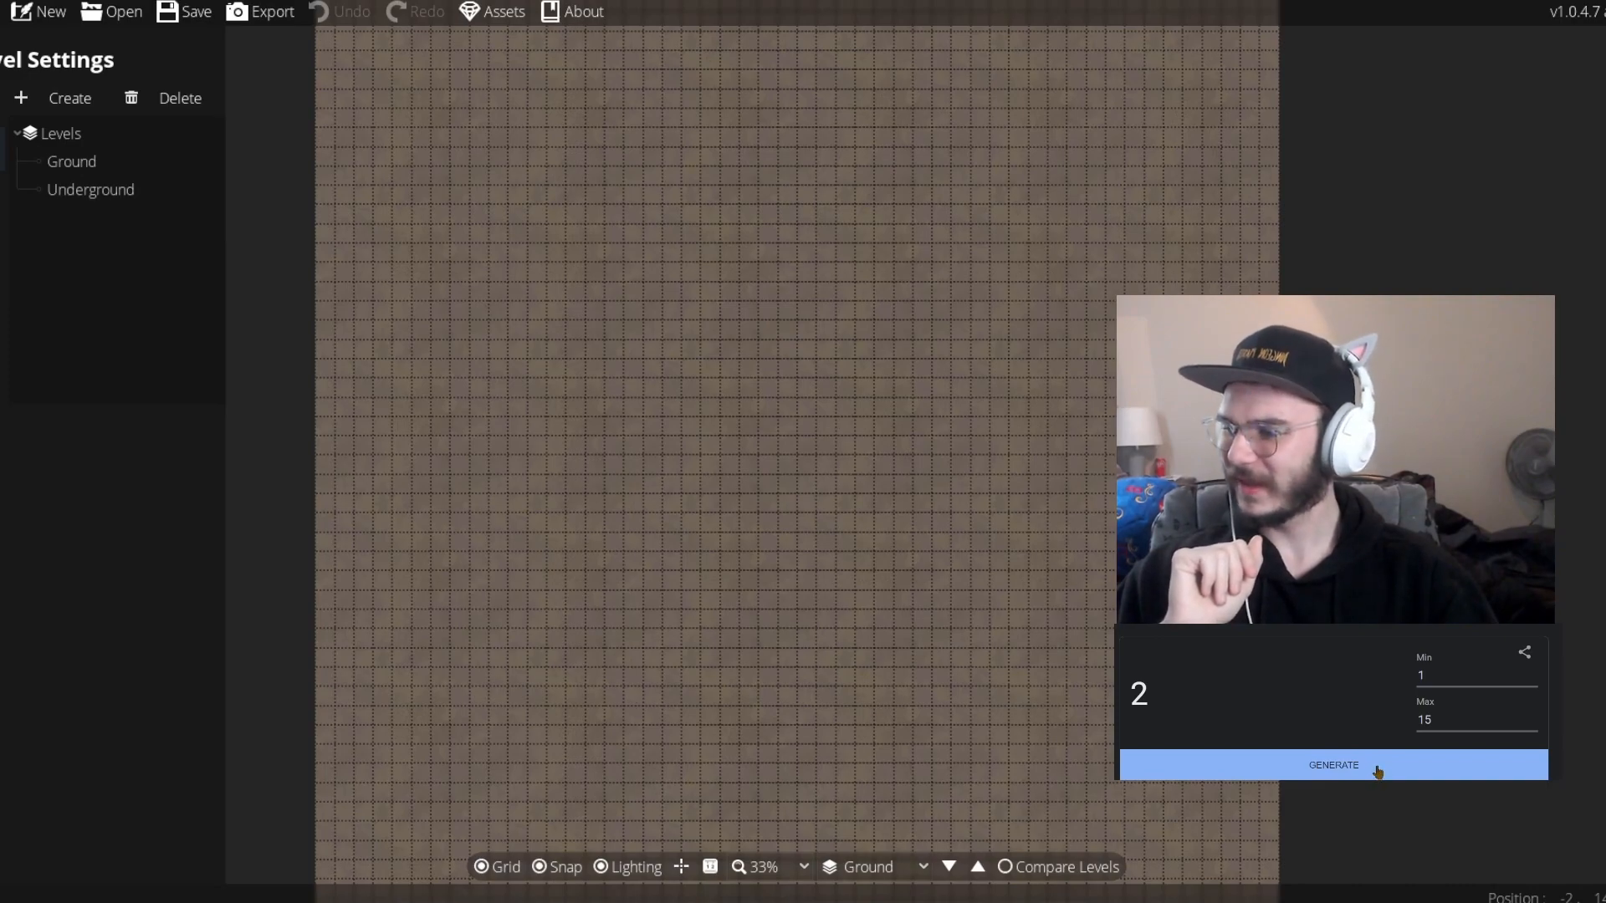
left_click(1378, 771)
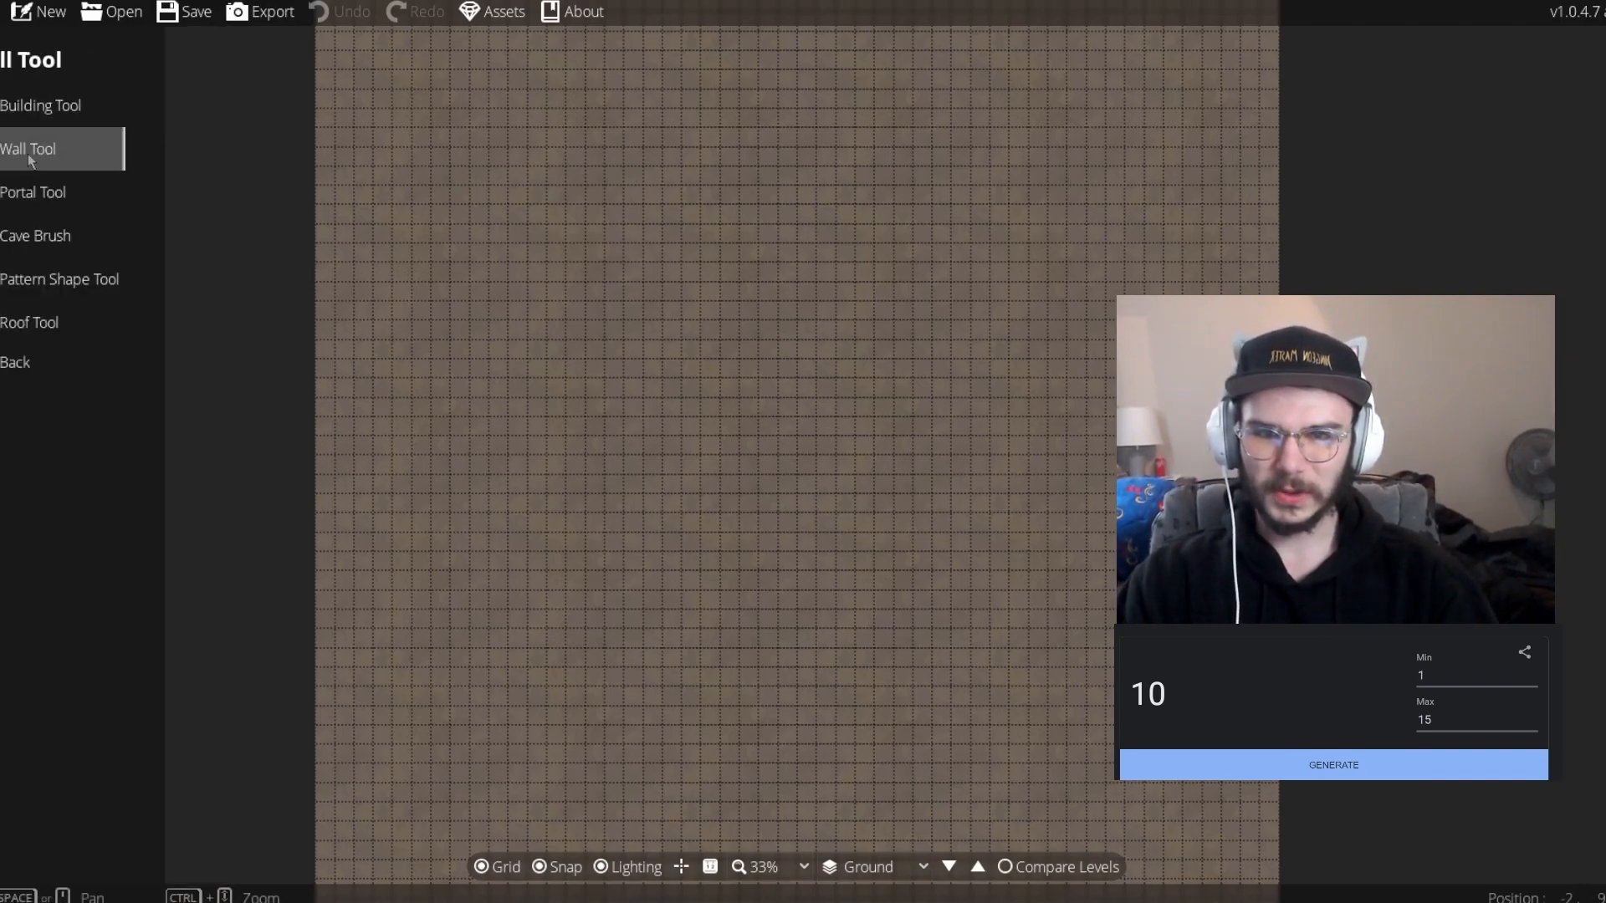
Draw a rectangular room 2 squares wide and 10 squares long with the Building Tool, using wood plank flooring and grey stone walls
left_click(36, 155)
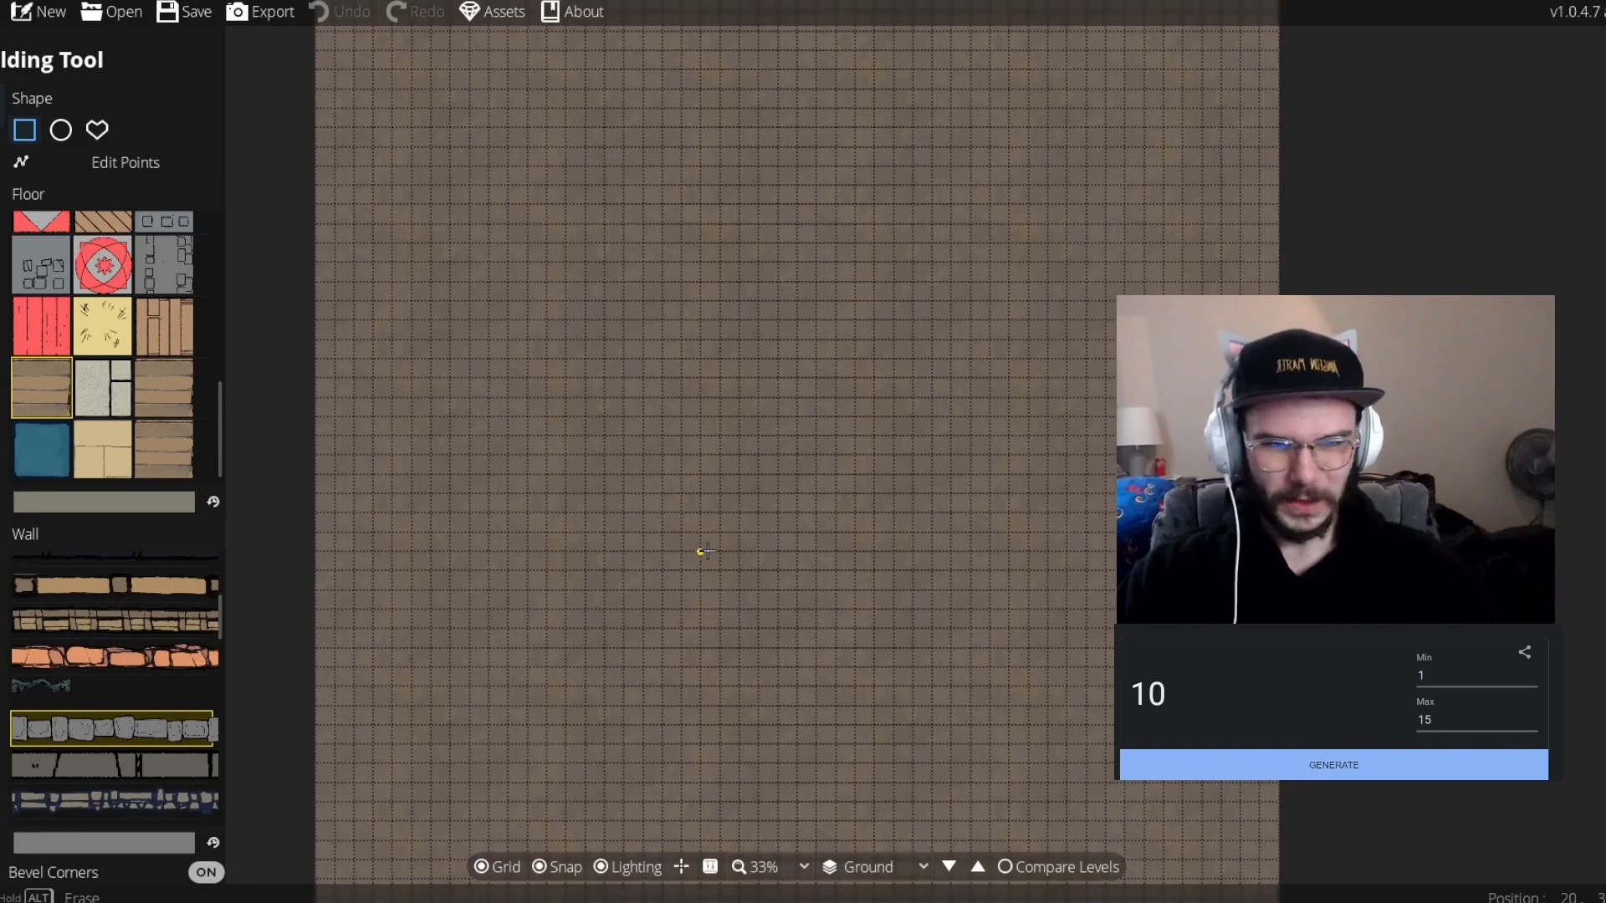
left_click_drag(701, 532, 739, 334)
scroll(826, 458, "up", 4)
scroll(826, 458, "up", 1)
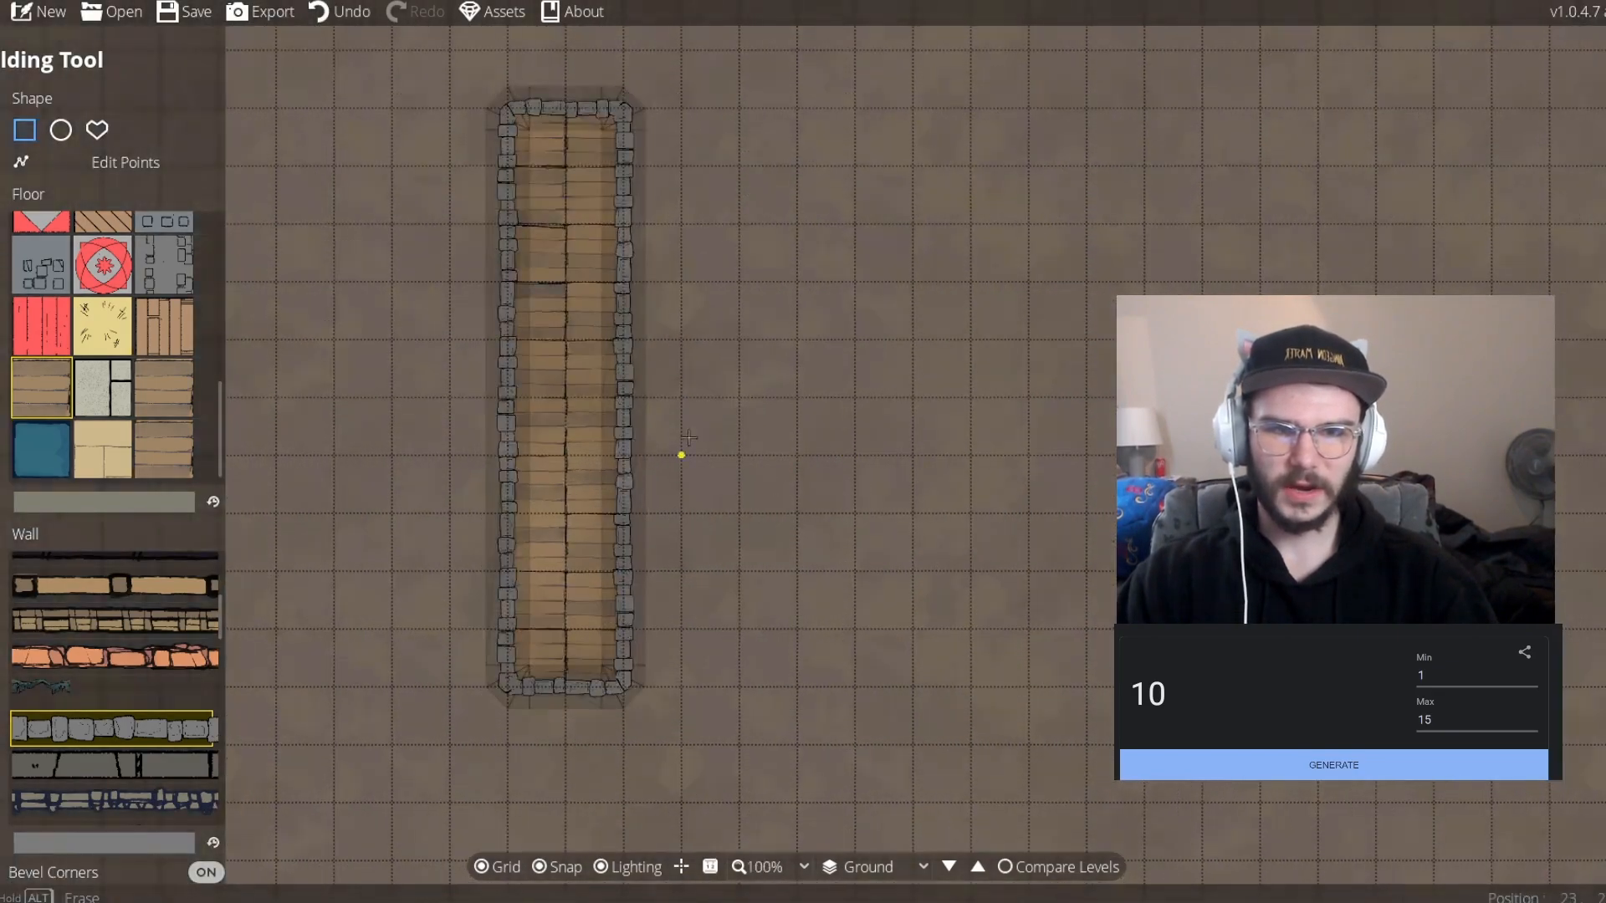
left_click_drag(691, 432, 821, 463)
scroll(822, 462, "down", 1)
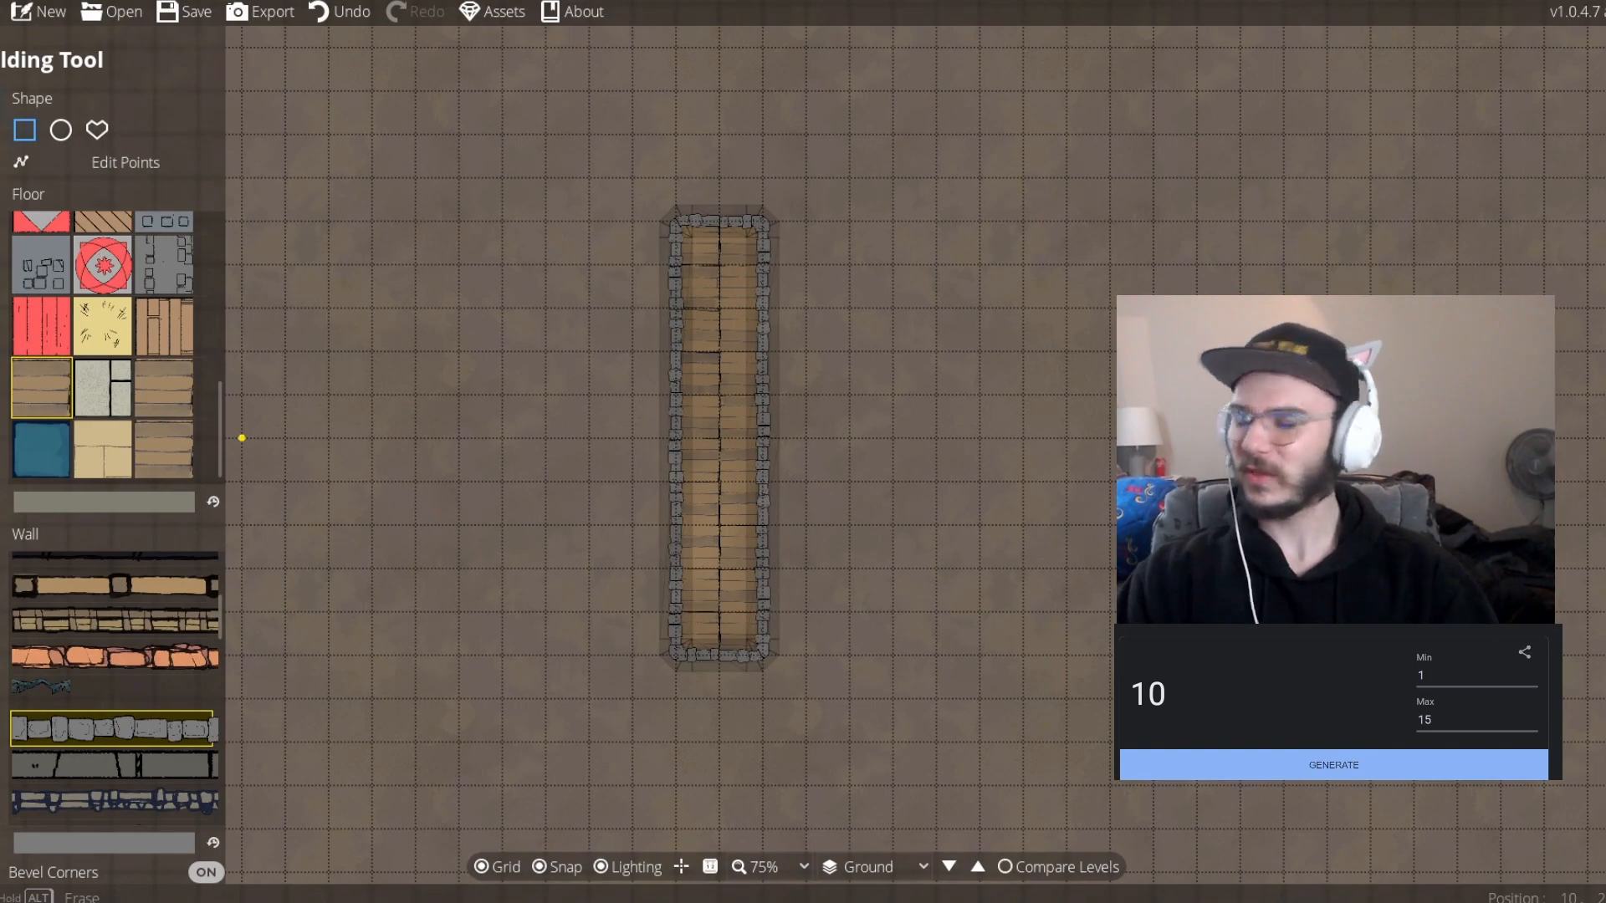
Generate random dimensions and draw a 12 by 13 square room at the lower end of the corridor on the Ground level
left_click(1431, 768)
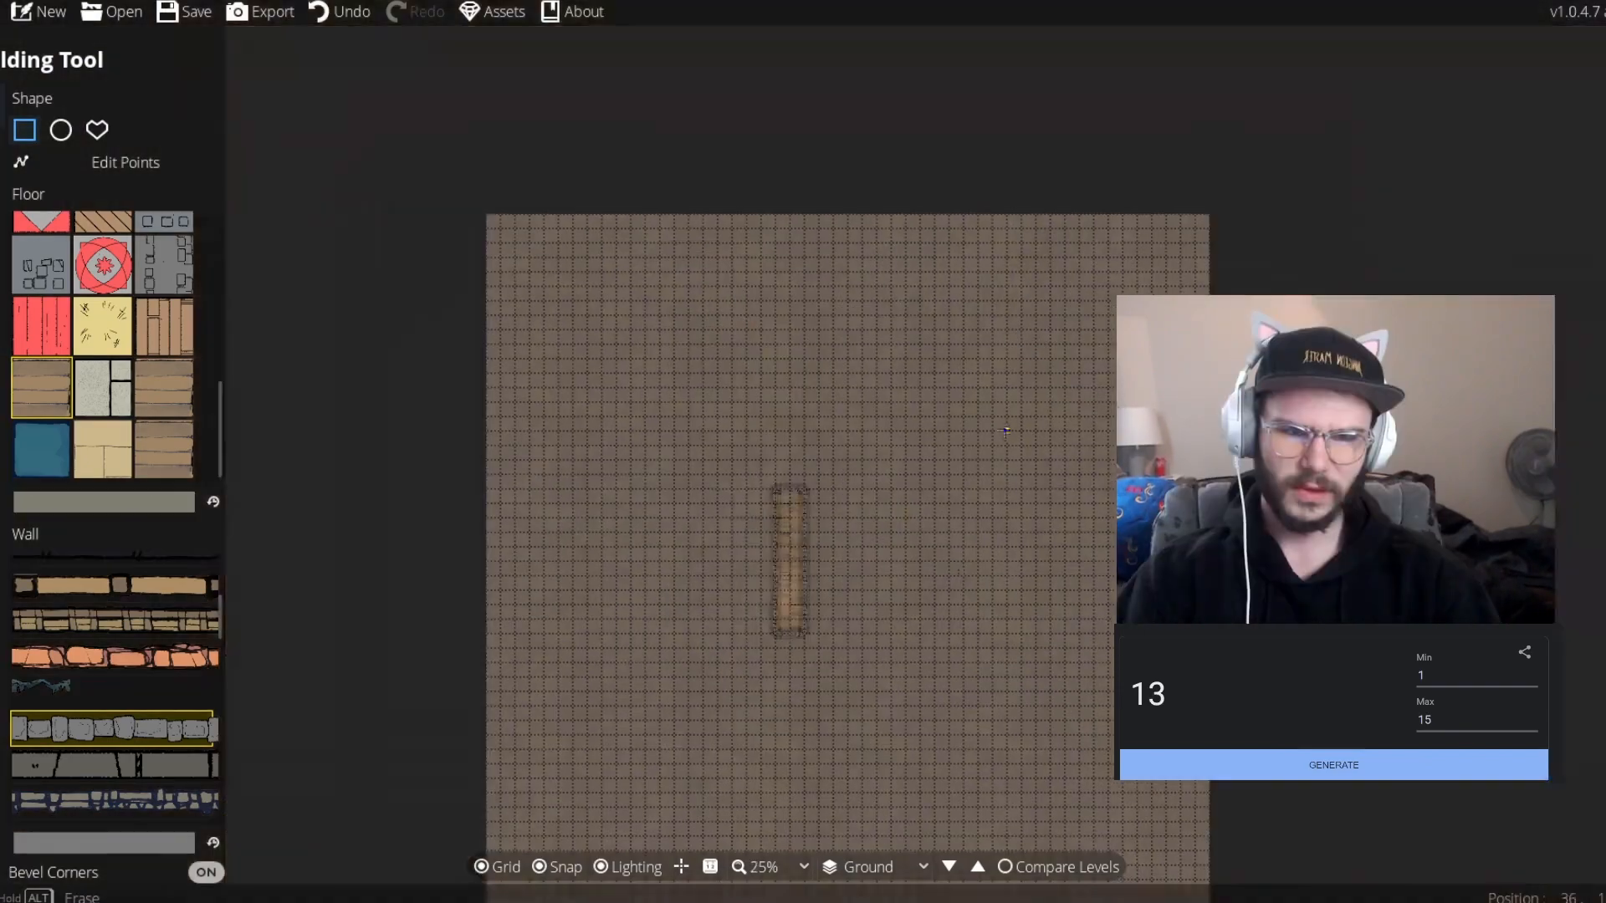
scroll(986, 434, "up", 2)
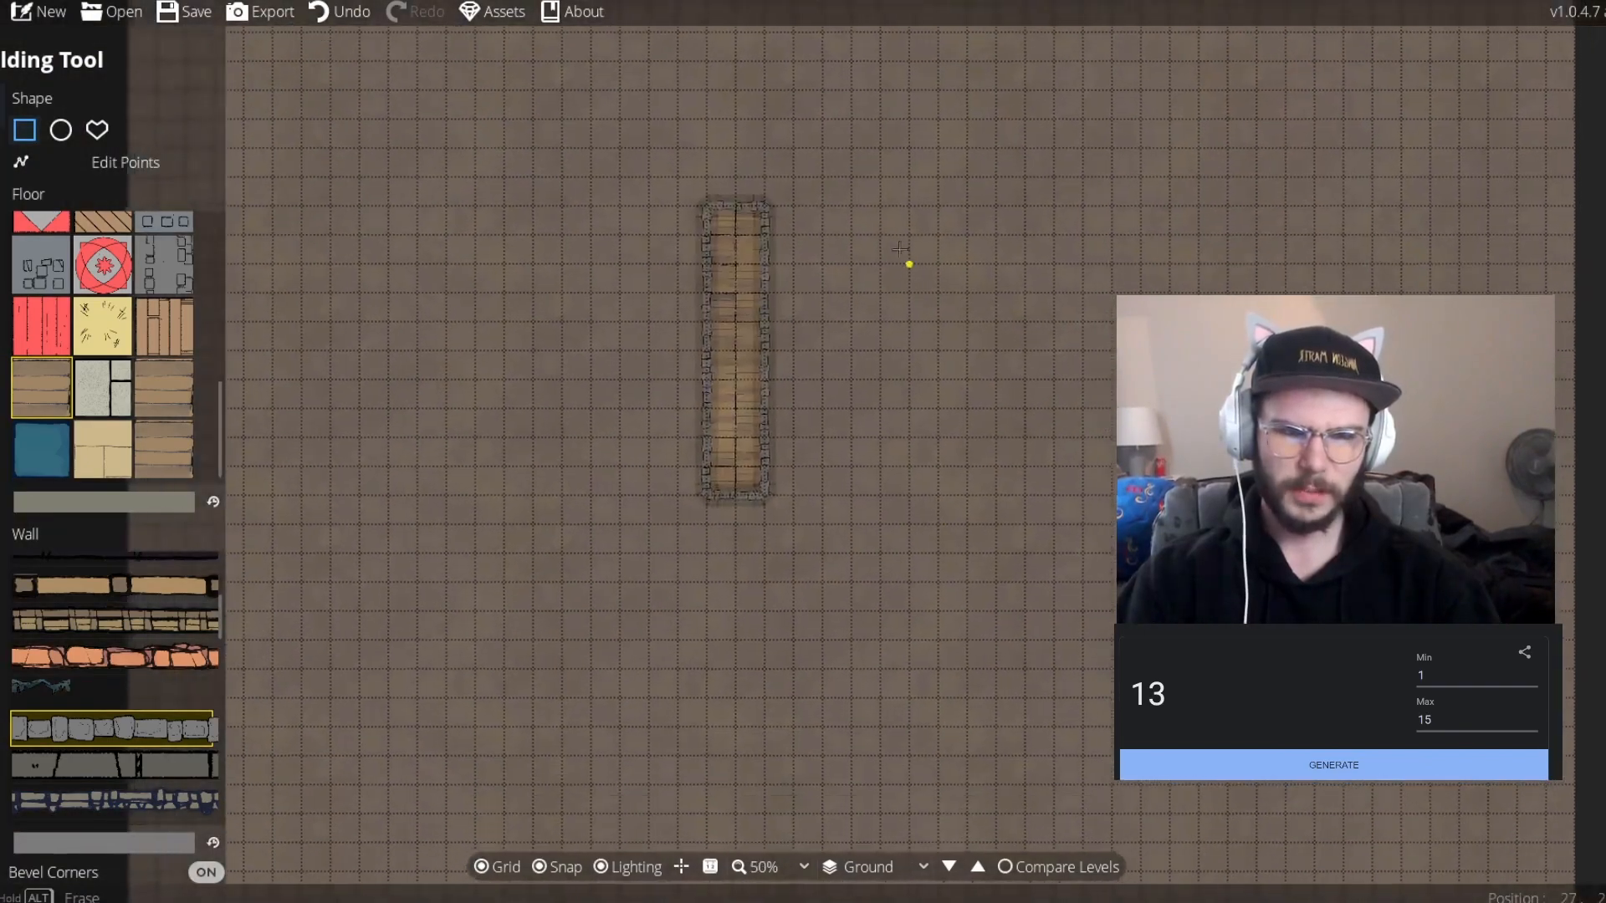
scroll(799, 365, "down", 2)
scroll(822, 481, "up", 2)
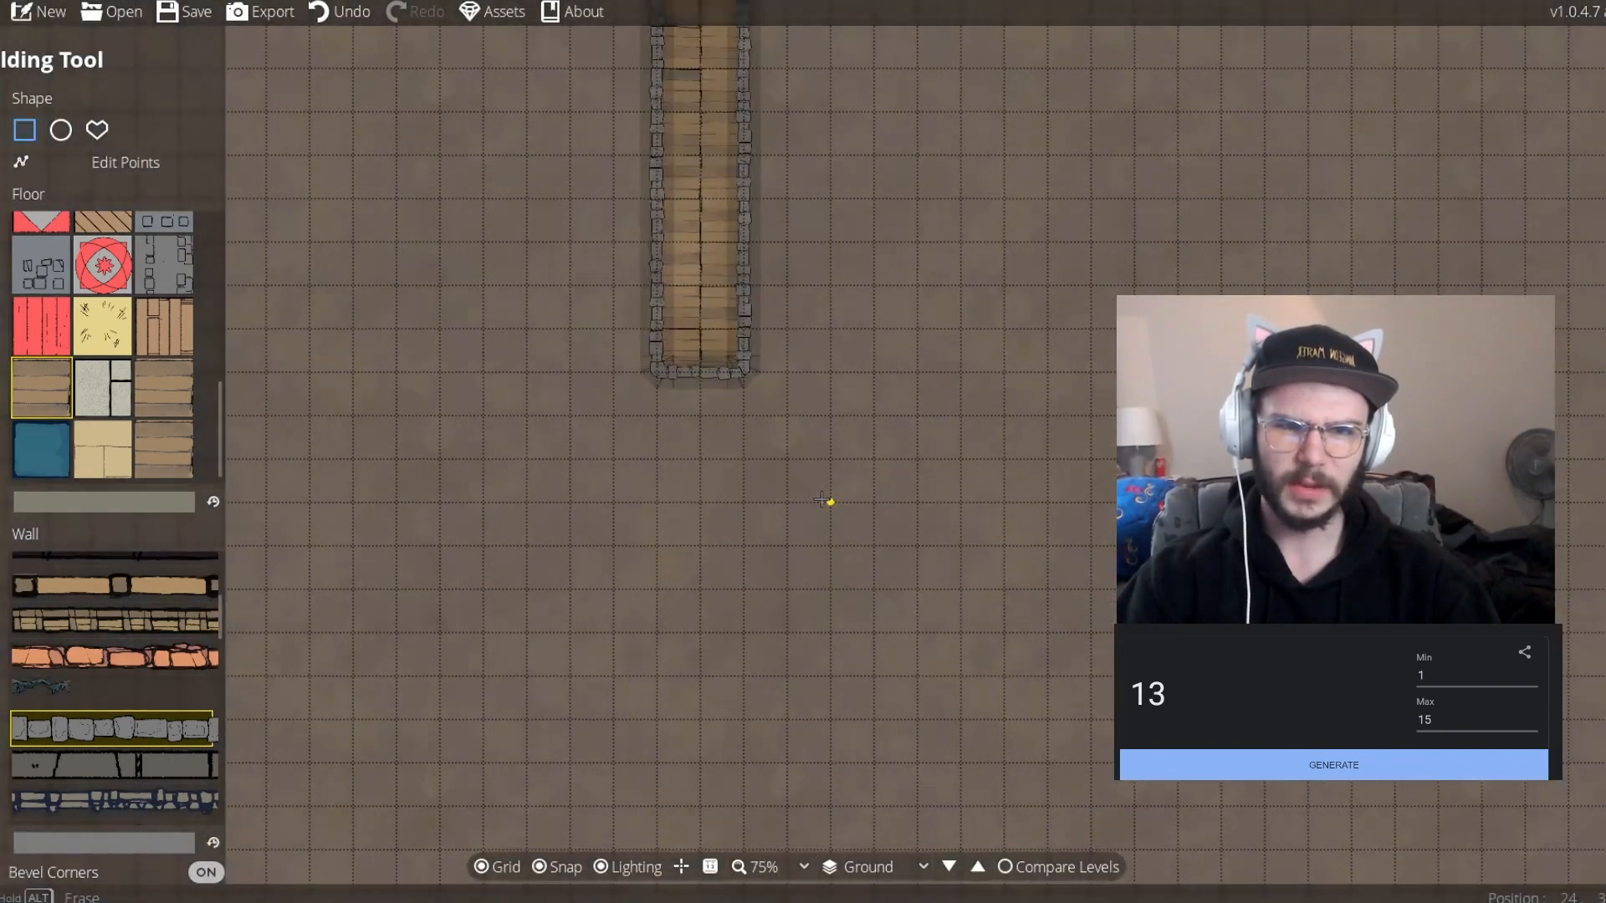
left_click_drag(589, 399, 938, 775)
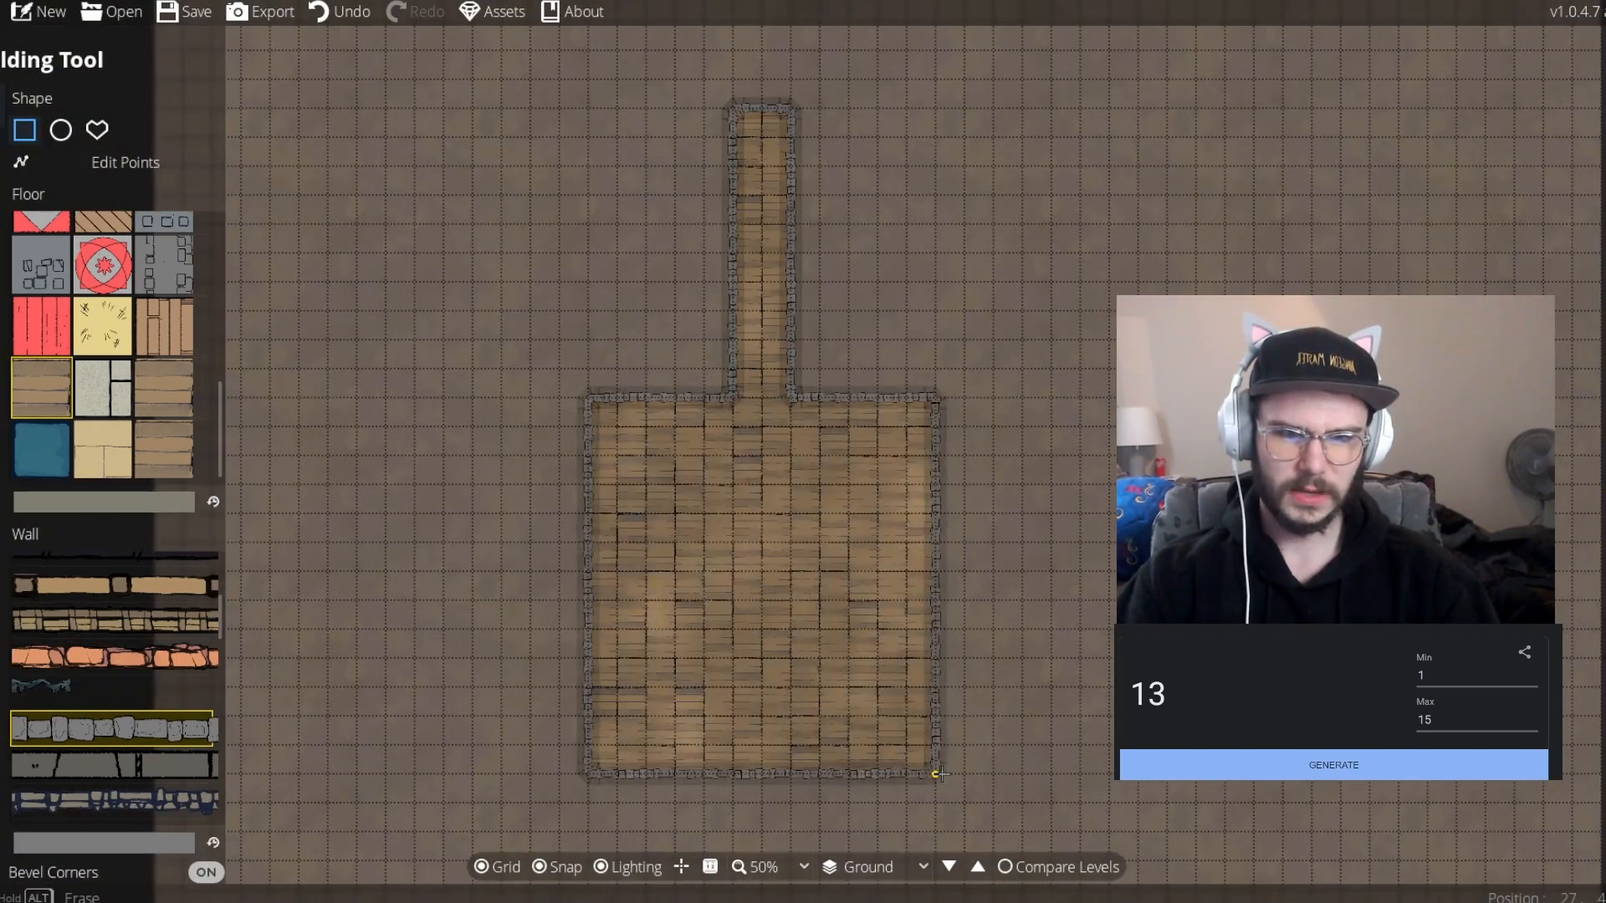
Wall off the opening between the corridor and the large room using the Wall Tool with the grey Cobble wall
left_click(2, 148)
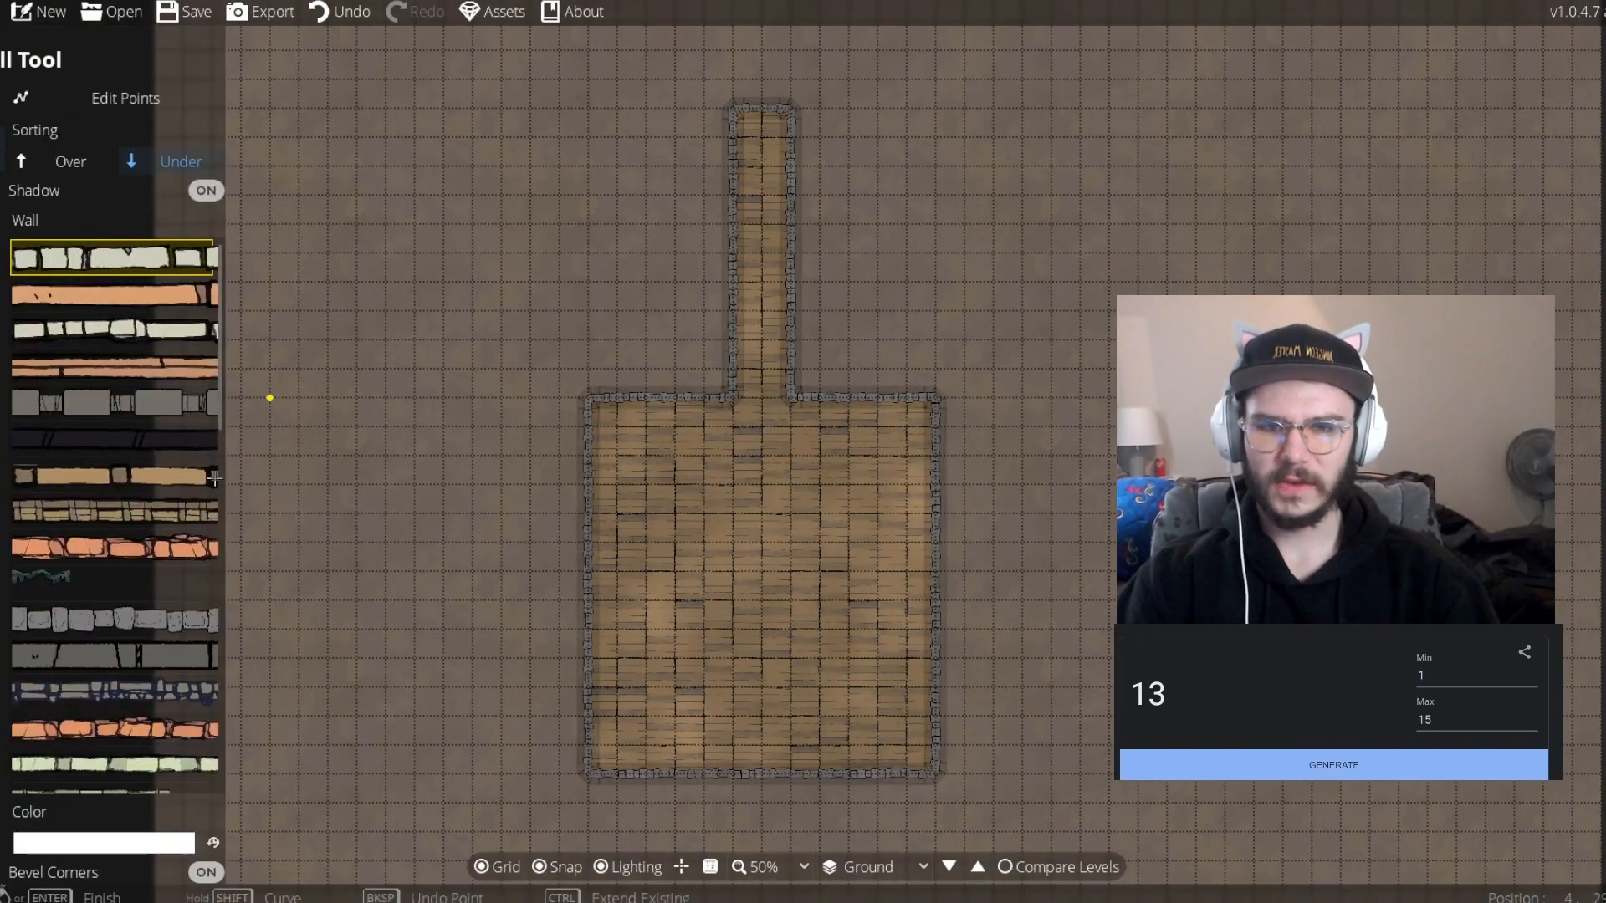
scroll(113, 477, "down", 3)
left_click(113, 483)
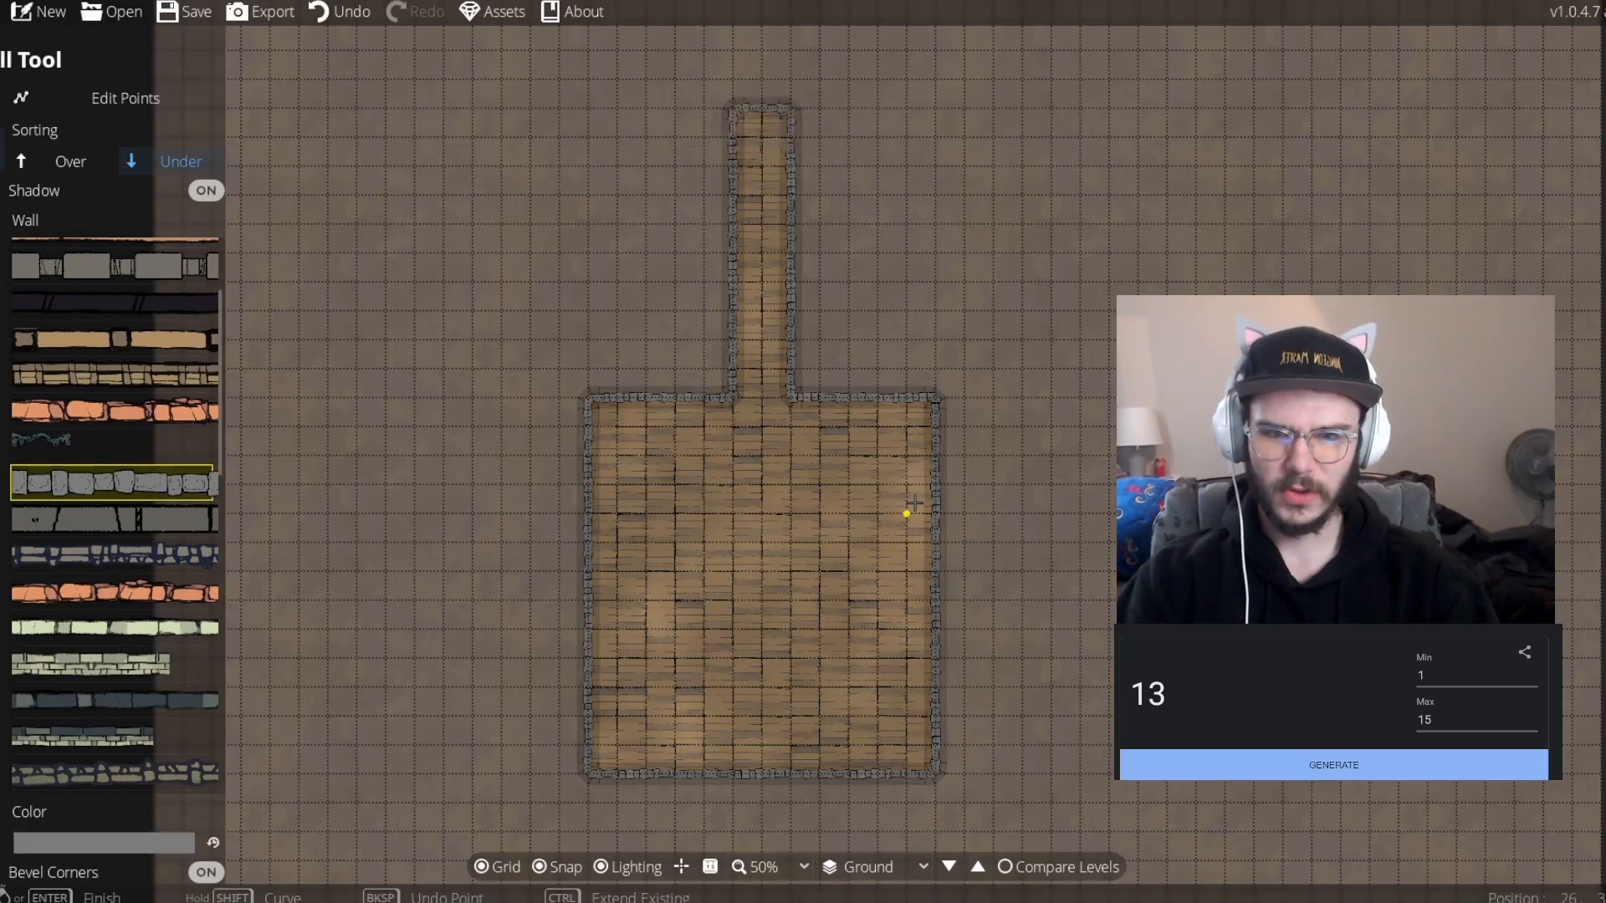
right_click(783, 406)
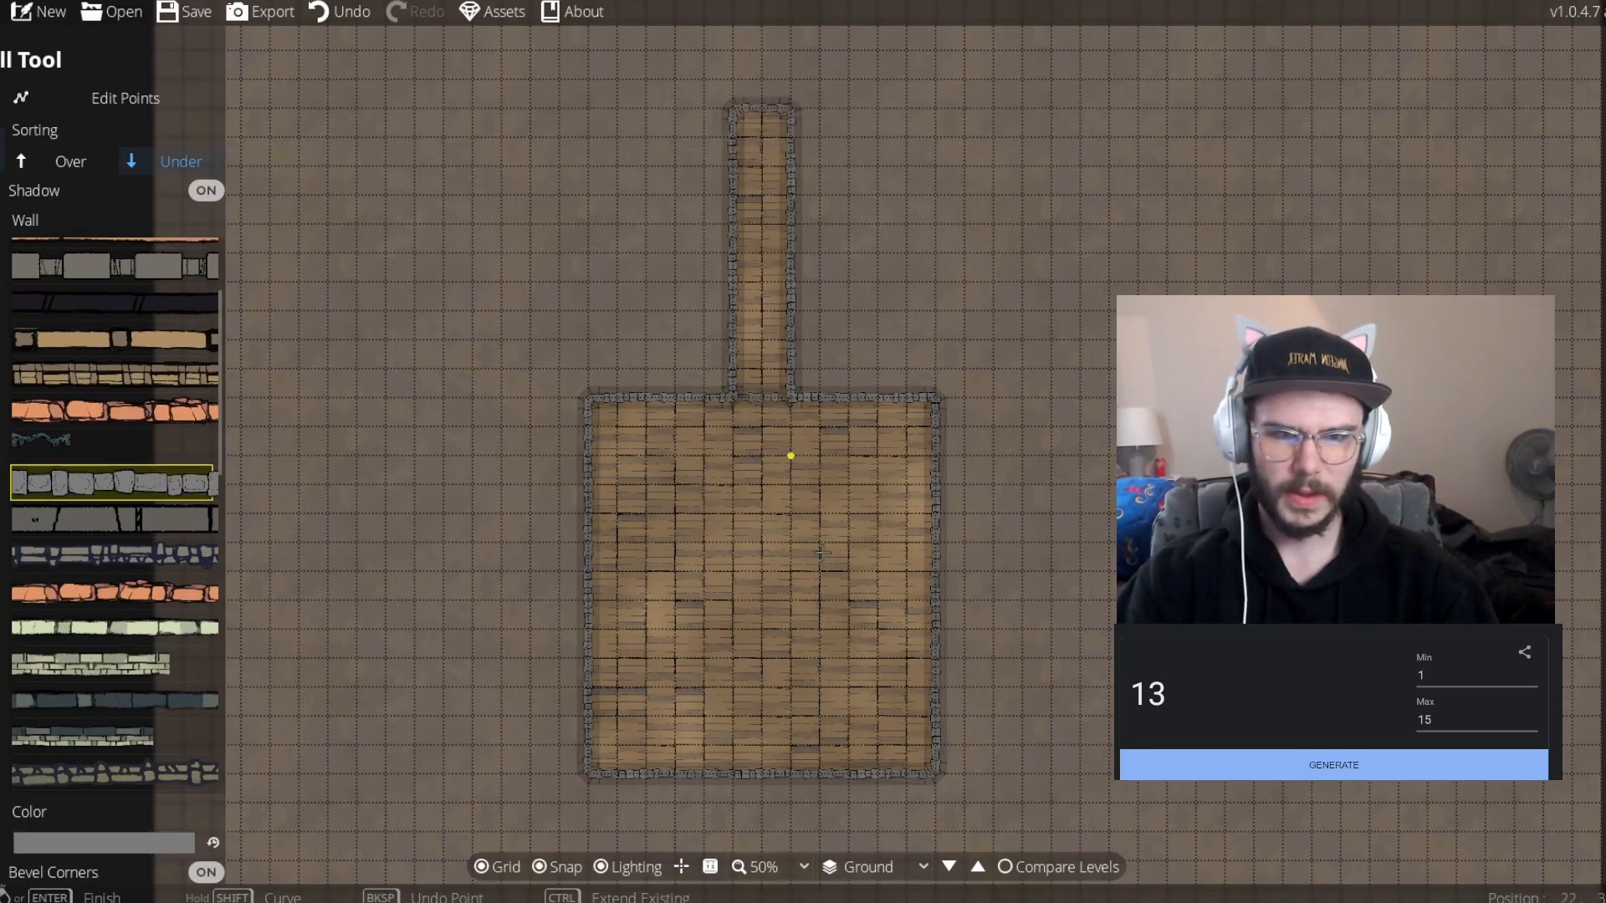
scroll(911, 435, "up", 2)
scroll(763, 527, "down", 2)
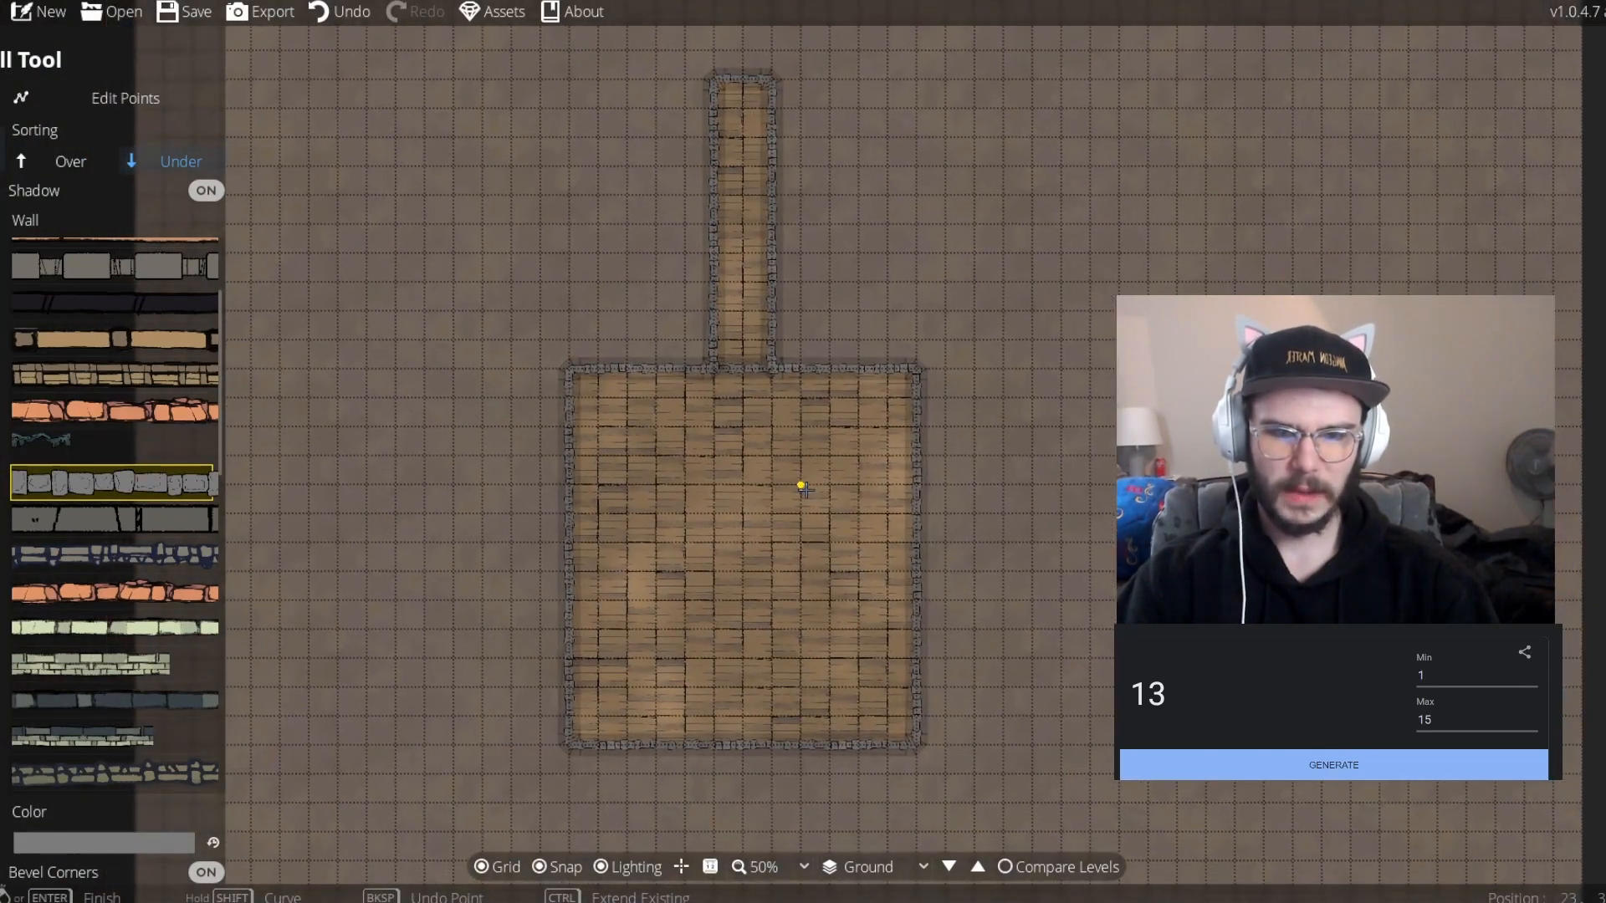
scroll(803, 485, "down", 1)
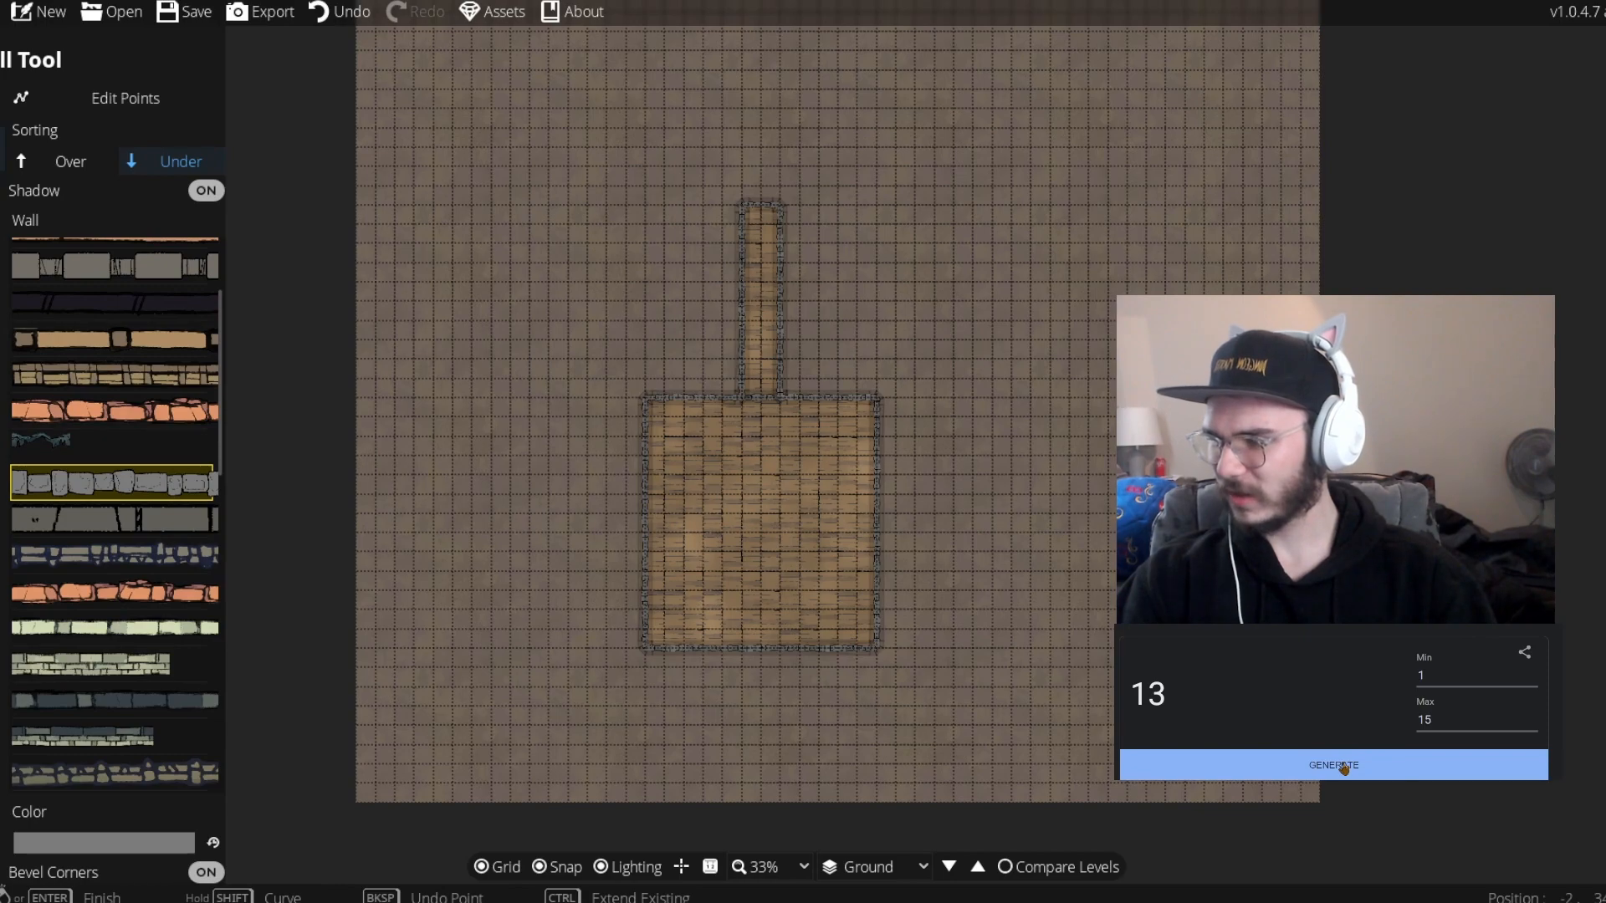
Generate random numbers from 1 to 15 and try an 8 by 9 square room at the corridor's upper end
left_click(1416, 769)
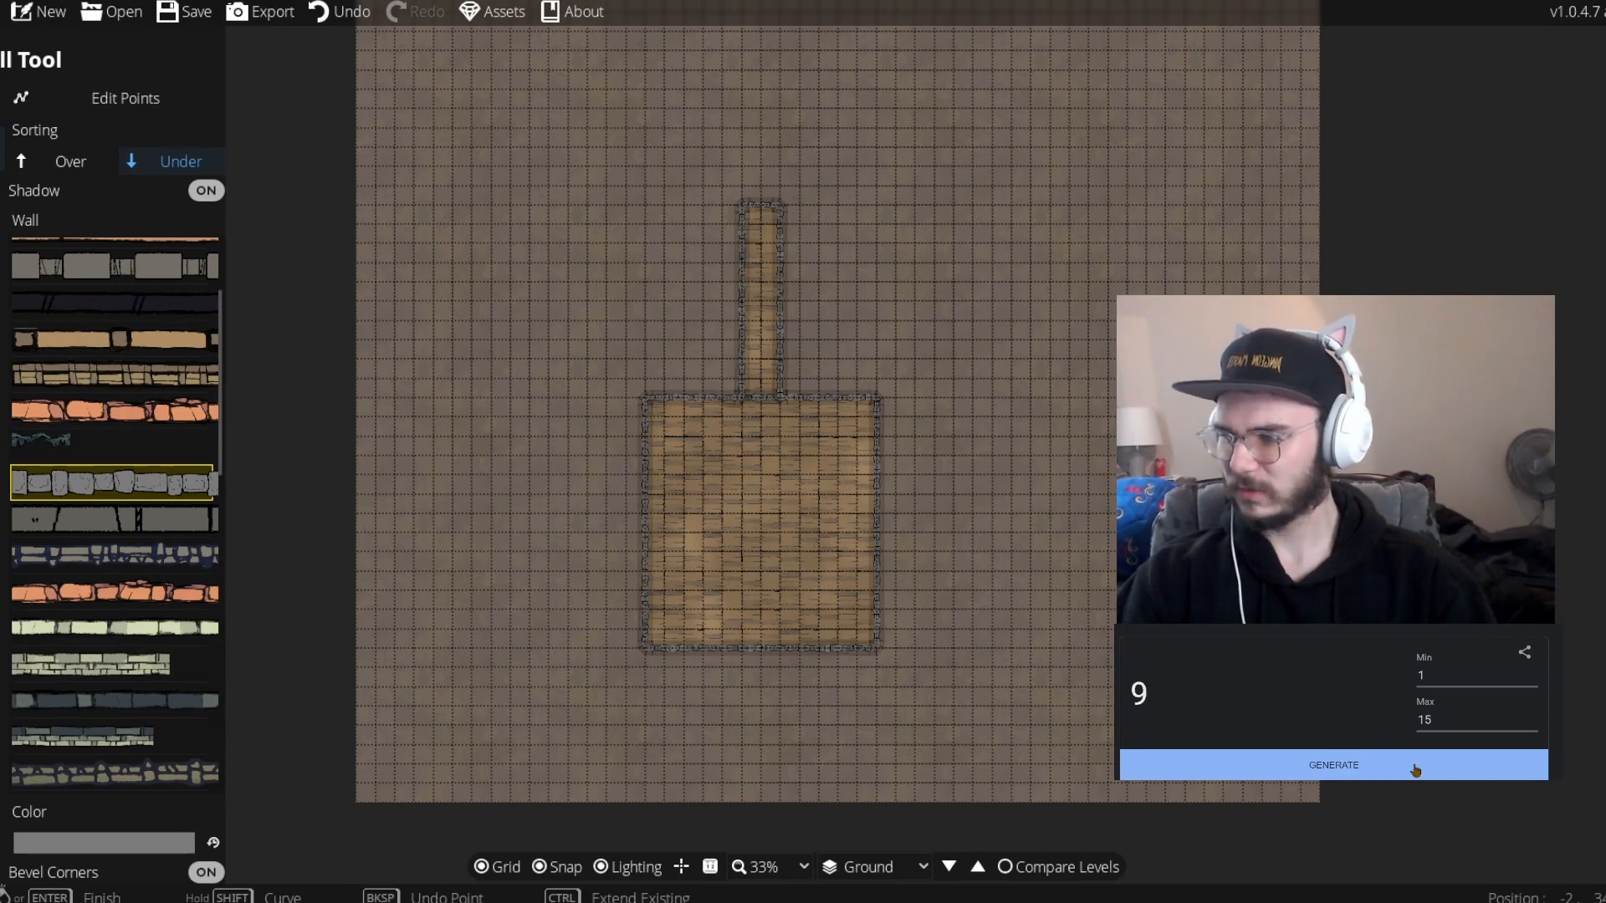
left_click(1416, 769)
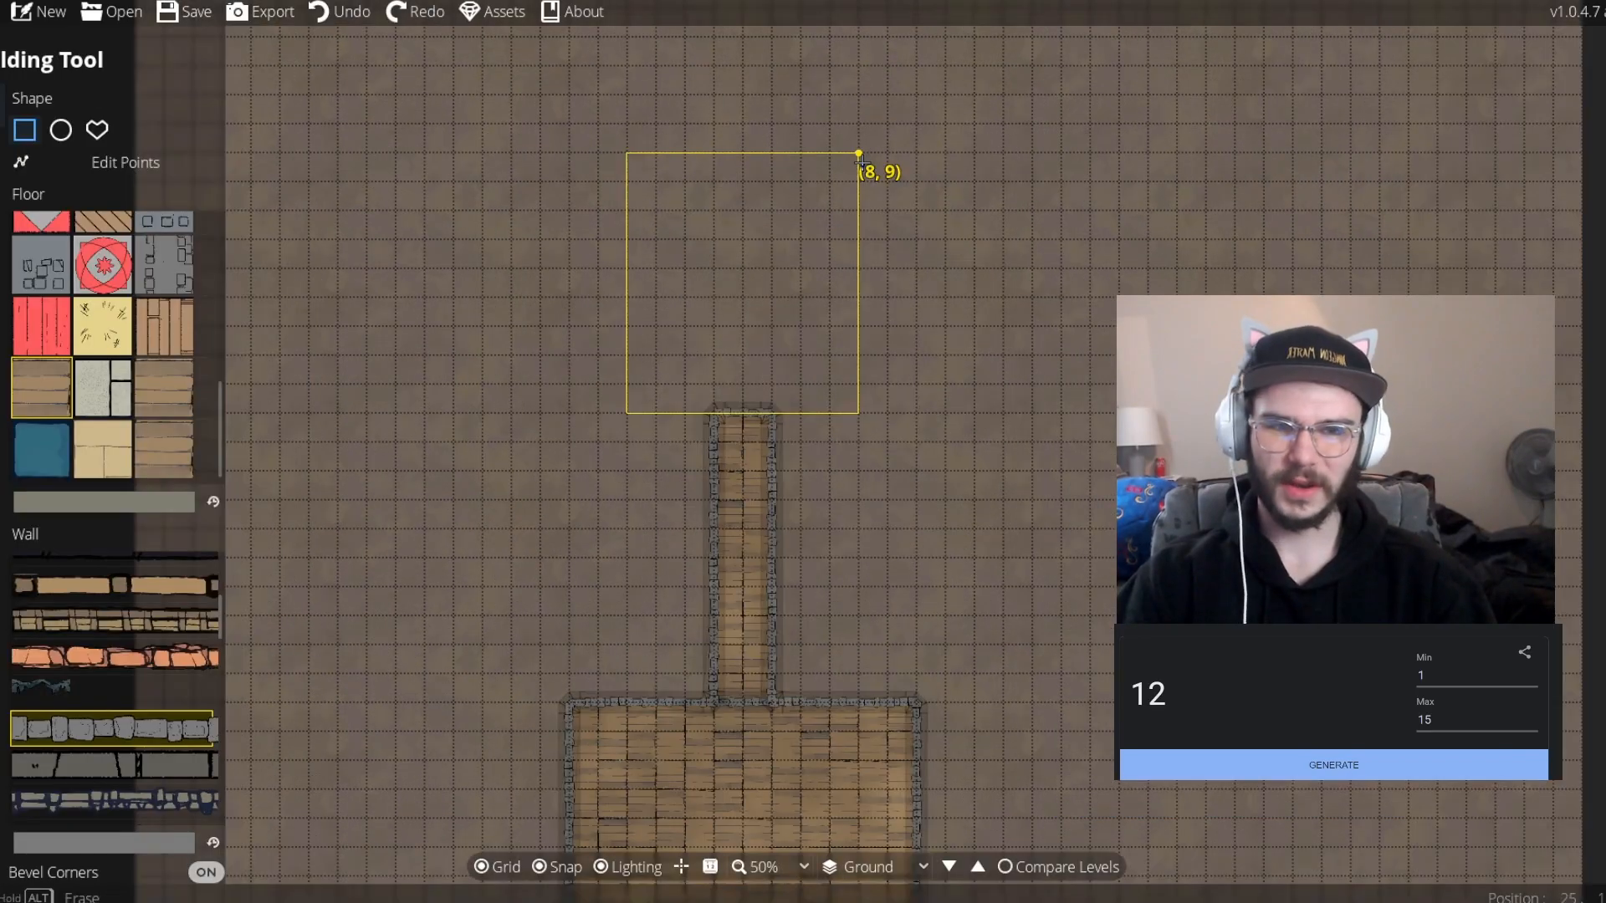
left_click_drag(860, 151, 627, 415)
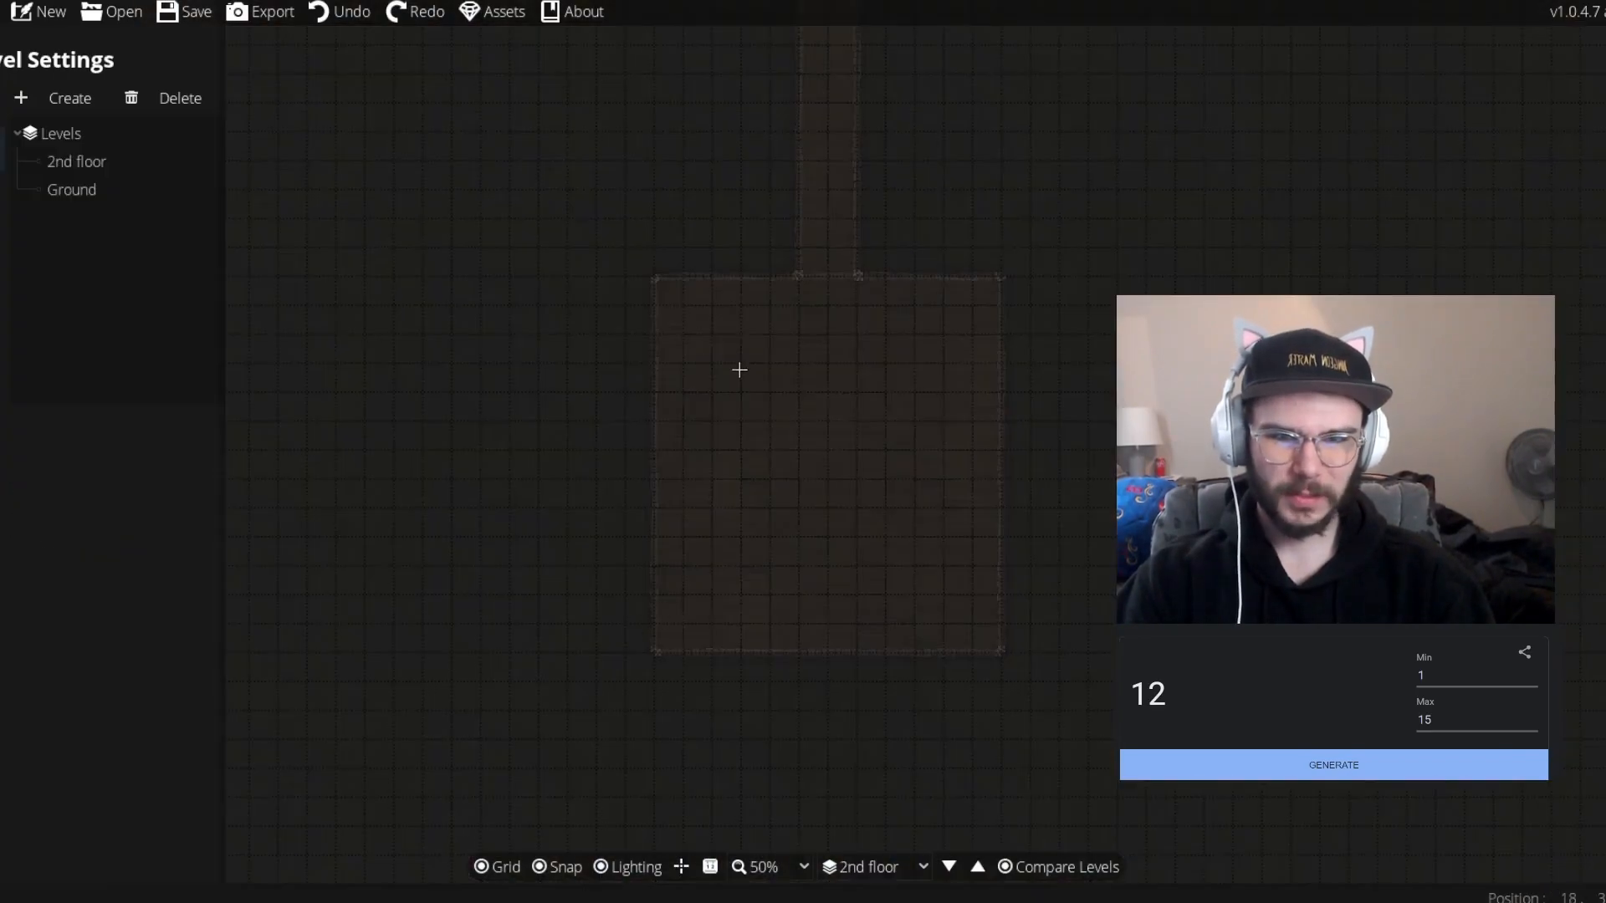
Draw an 8 by 9 square room on the 2nd floor level, over the lower part of the large Ground room
left_click(0, 142)
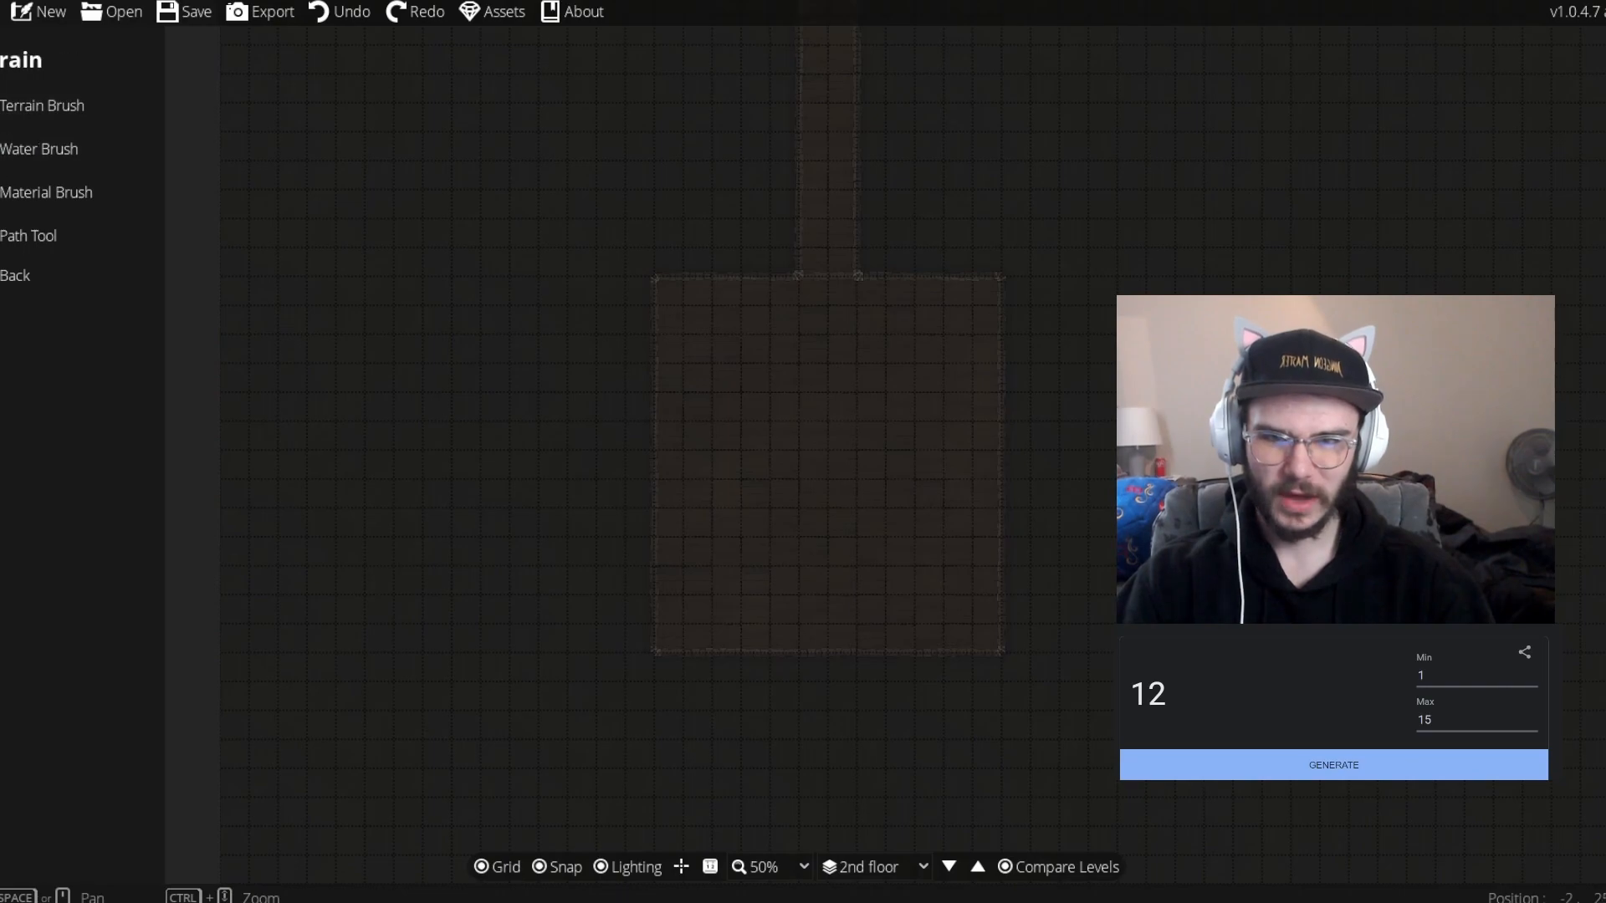
left_click(0, 184)
left_click(48, 109)
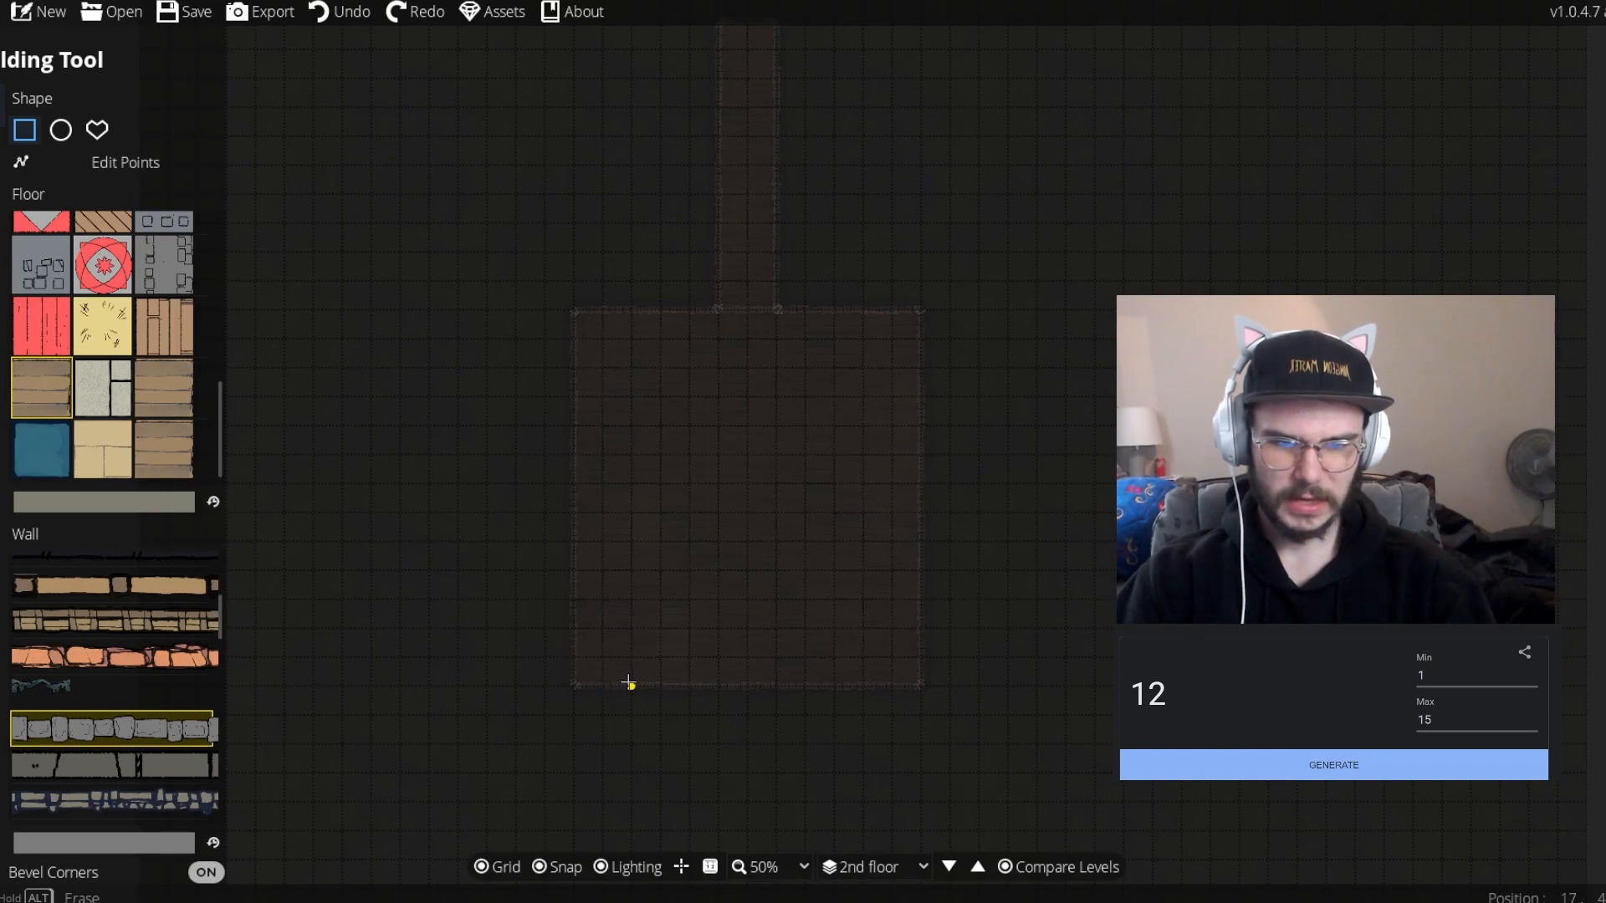
left_click_drag(629, 684, 861, 419)
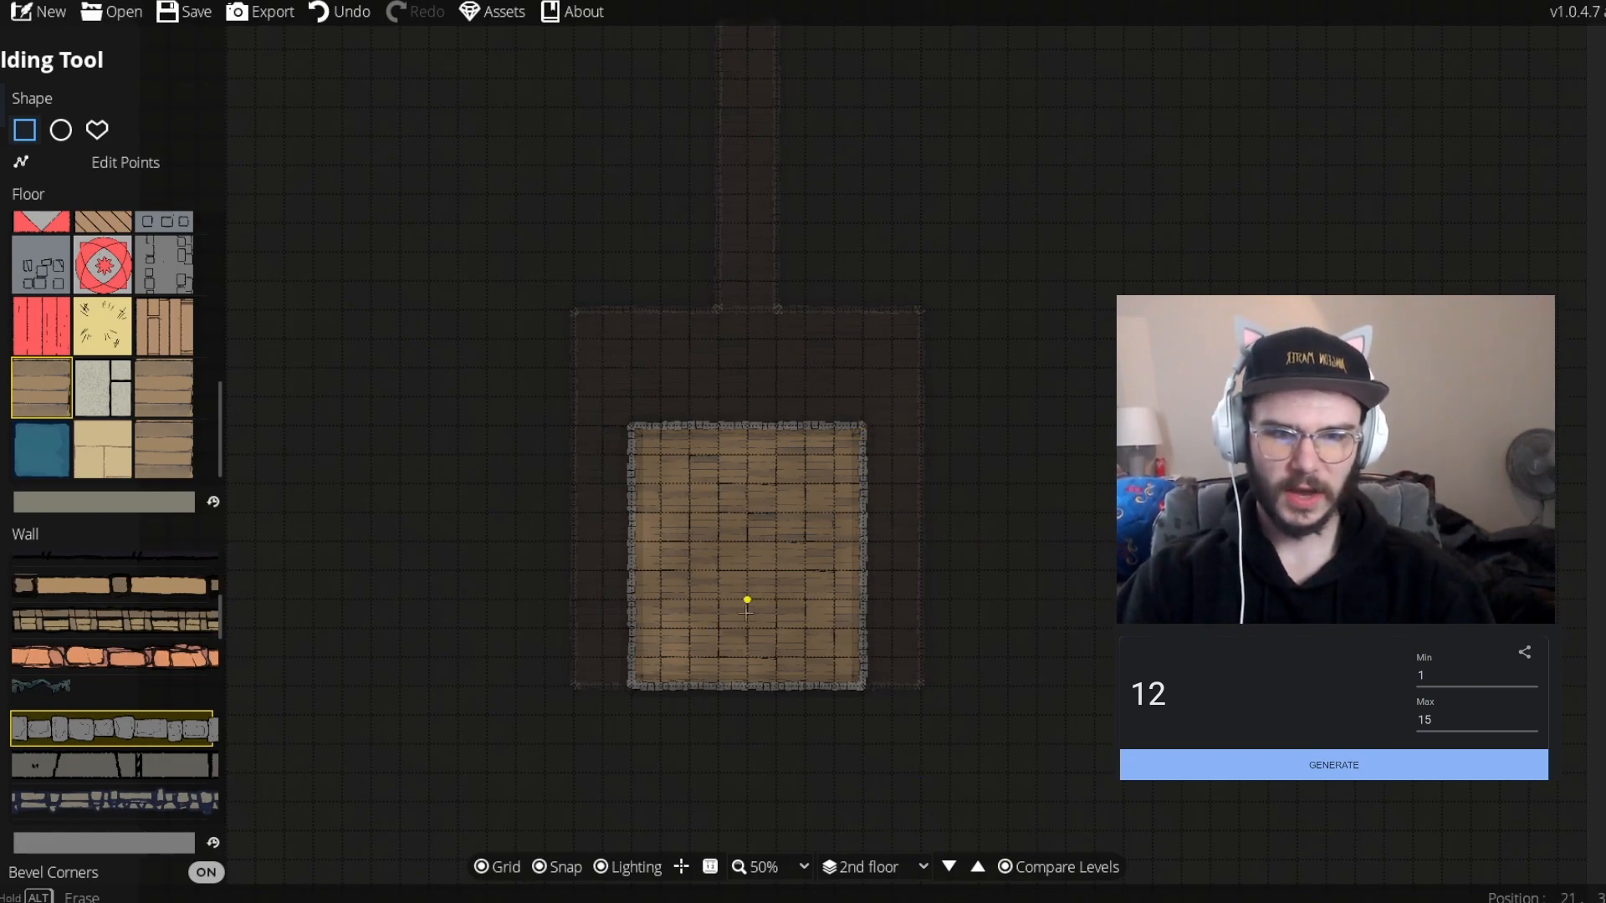
On the Ground level, generate random dimensions and draw a 15 by 9 square room along the corridor's right side, above the large room
left_click(948, 868)
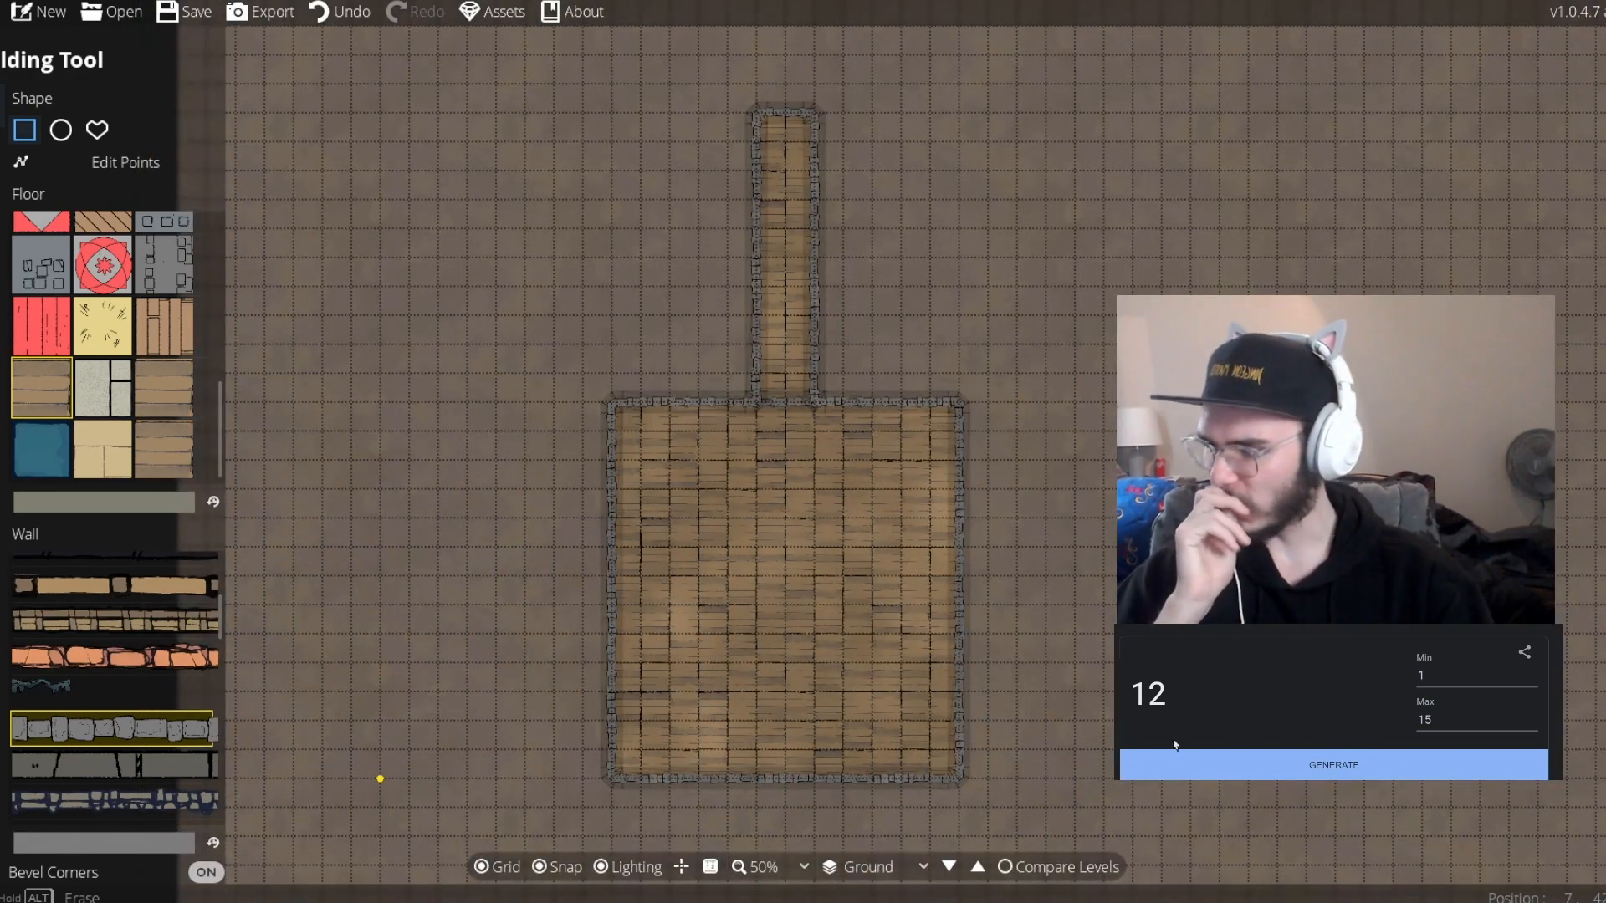
left_click(1240, 770)
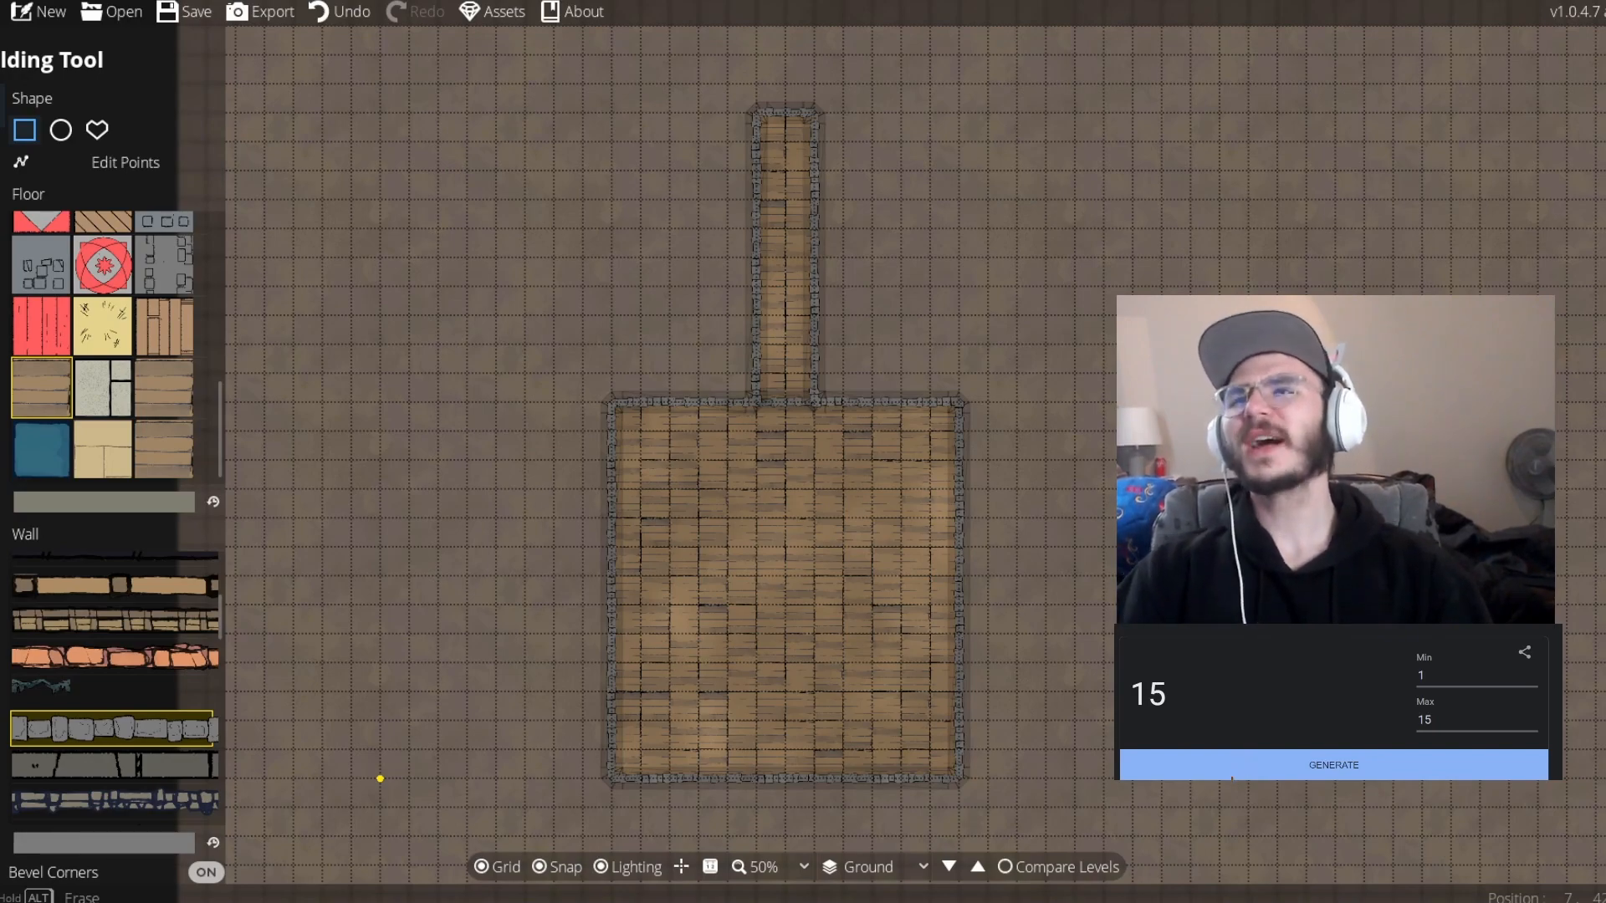
left_click(1234, 769)
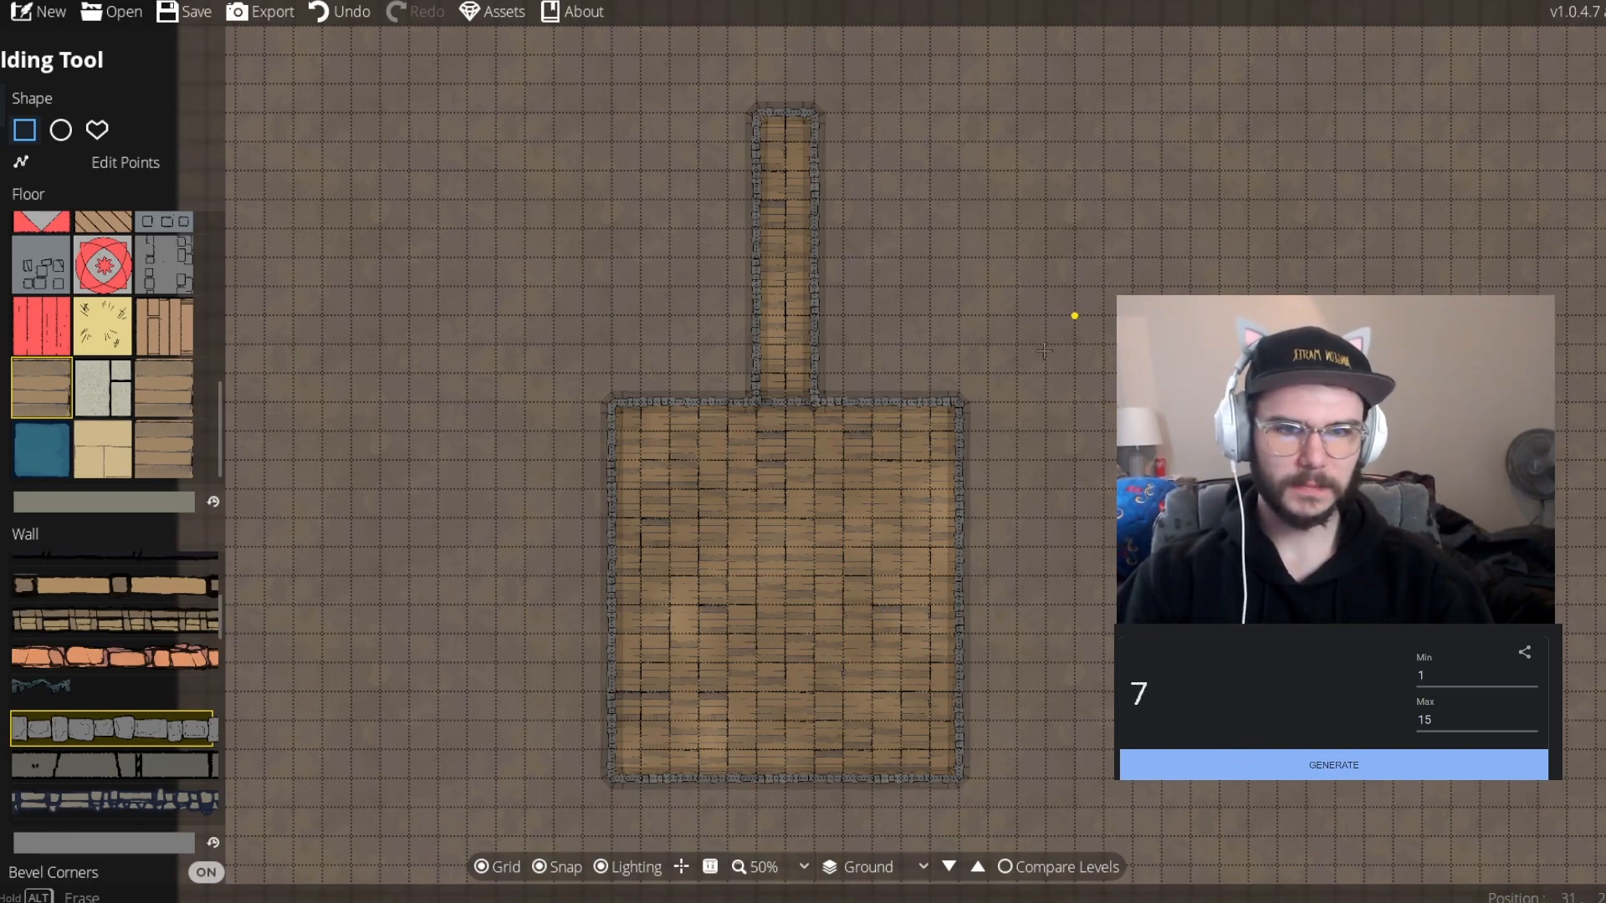
left_click_drag(814, 143, 1248, 403)
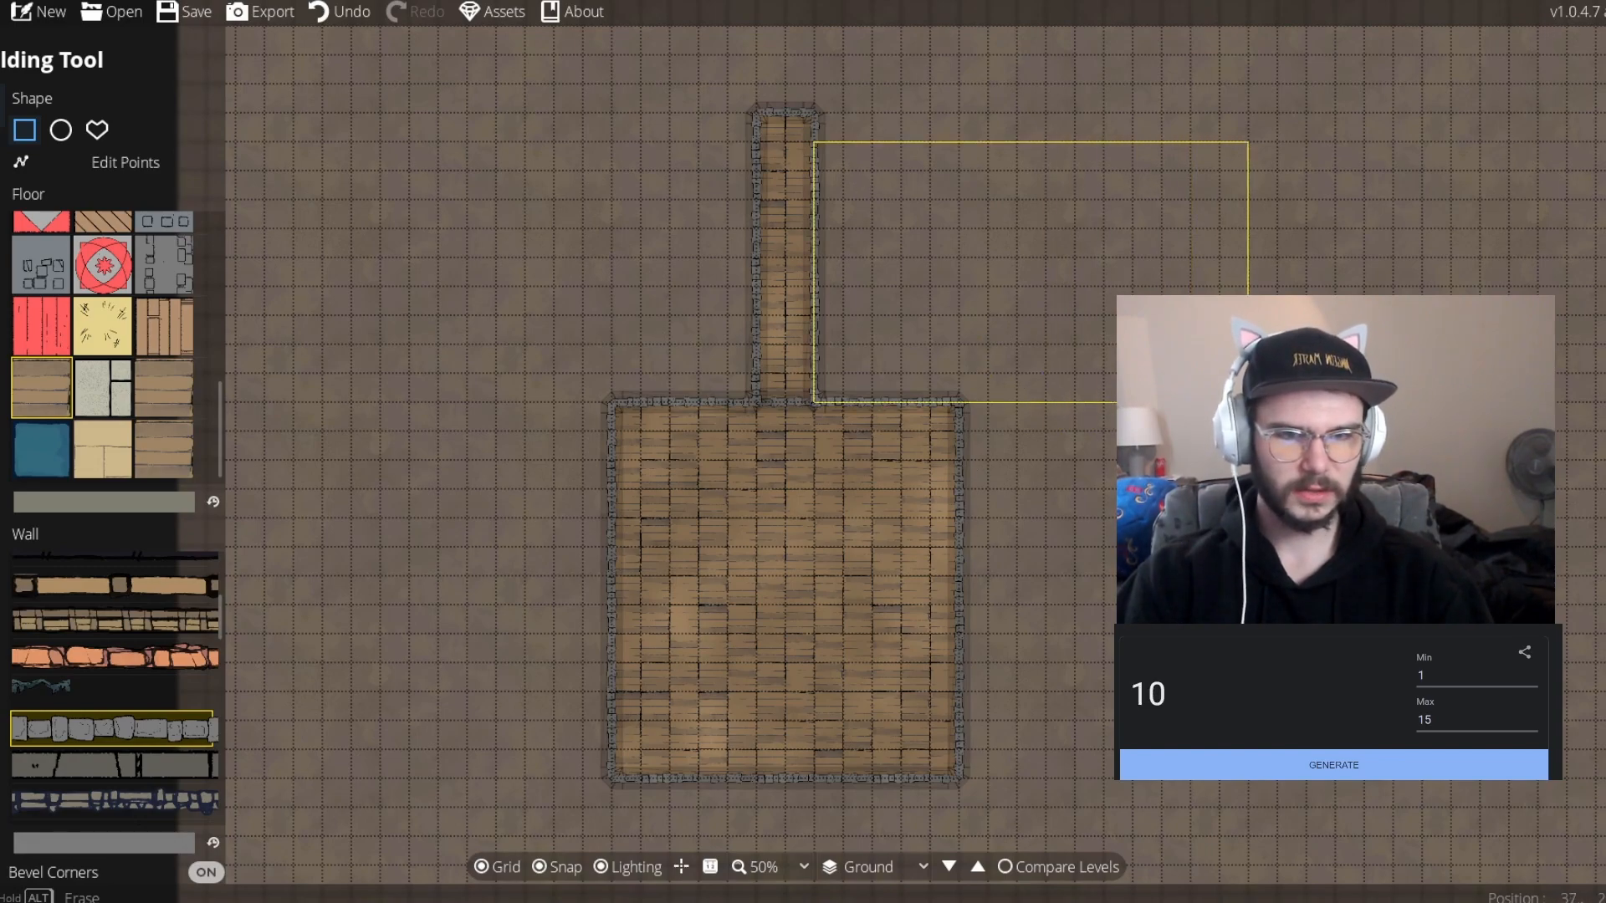
left_click_drag(1248, 403, 1248, 403)
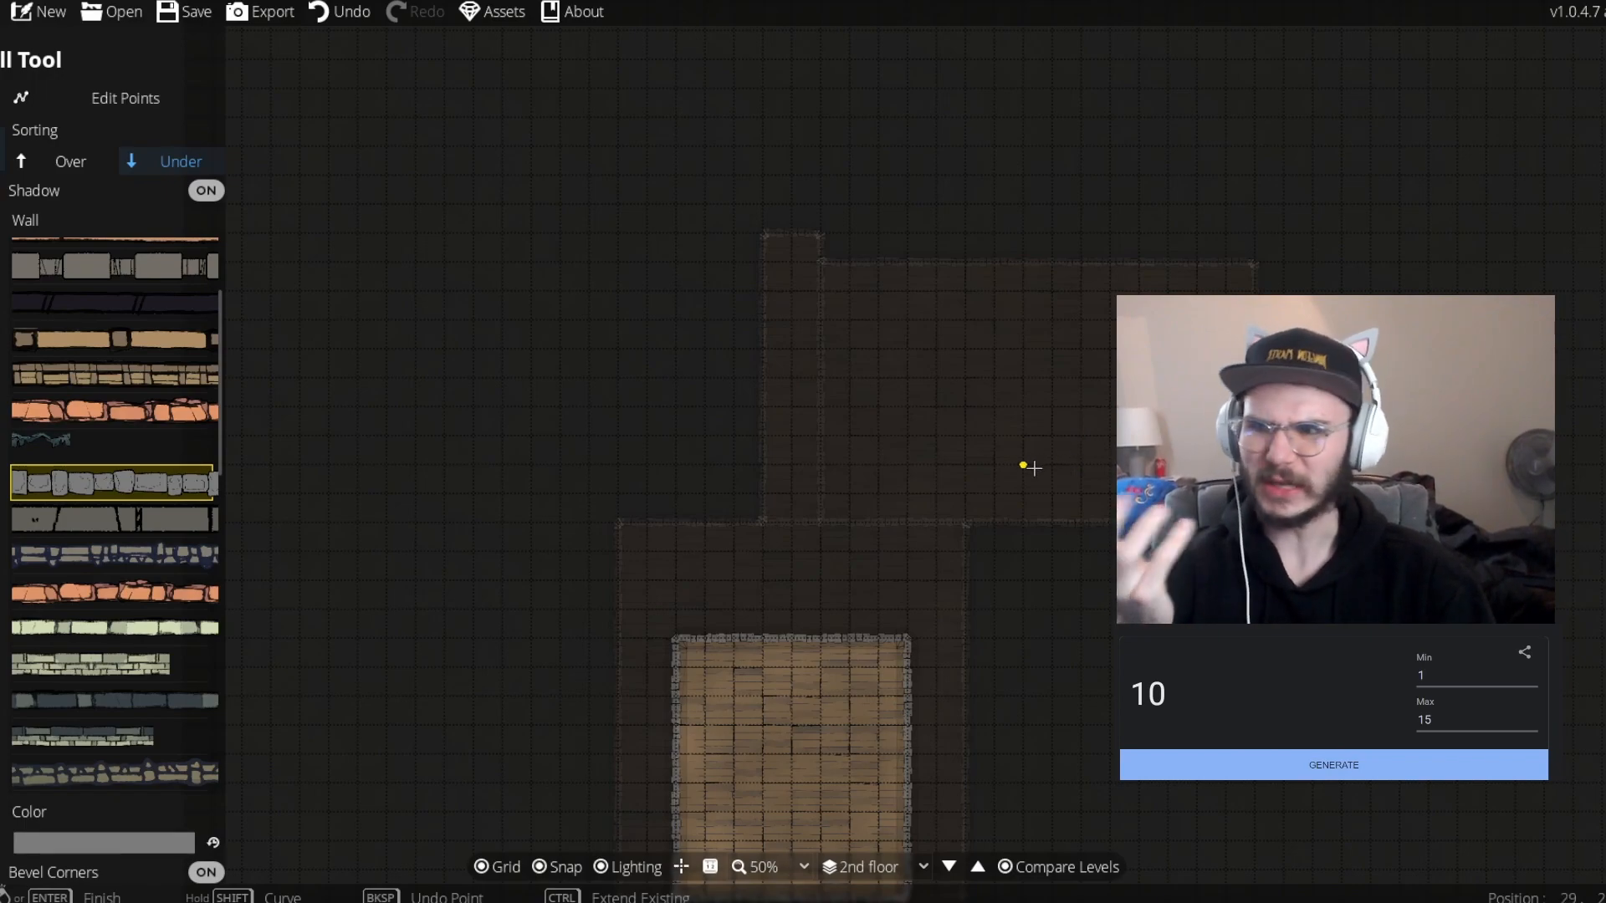
On the Ground level, generate random dimensions, draw a 3 by 15 square room along the large room's right side and wall it off
left_click(950, 867)
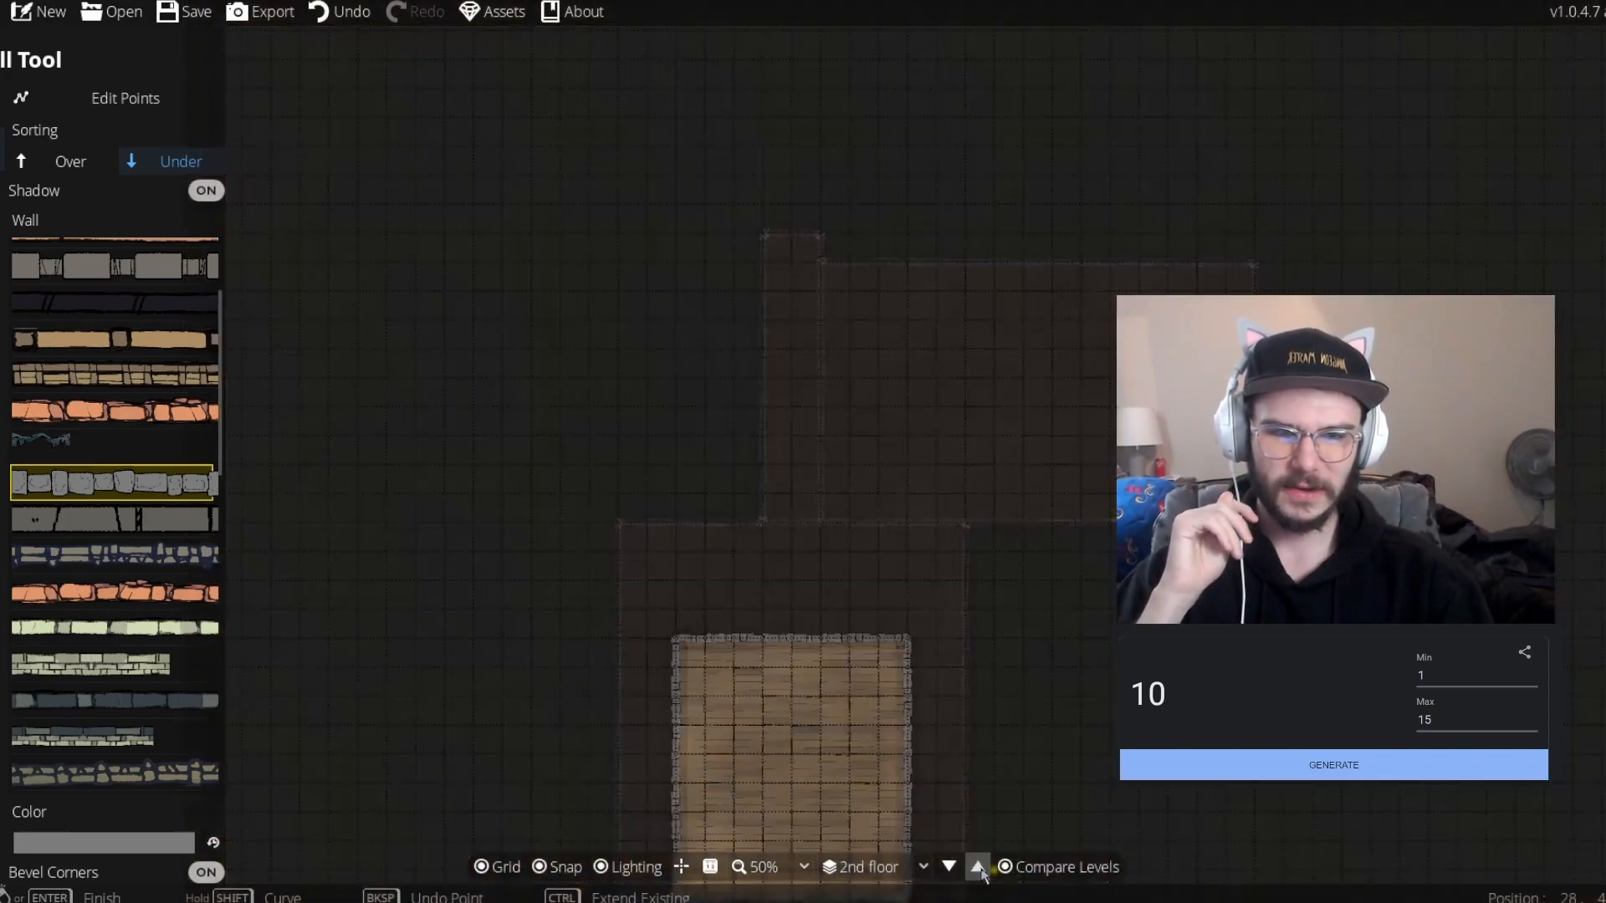
left_click(977, 867)
left_click(949, 866)
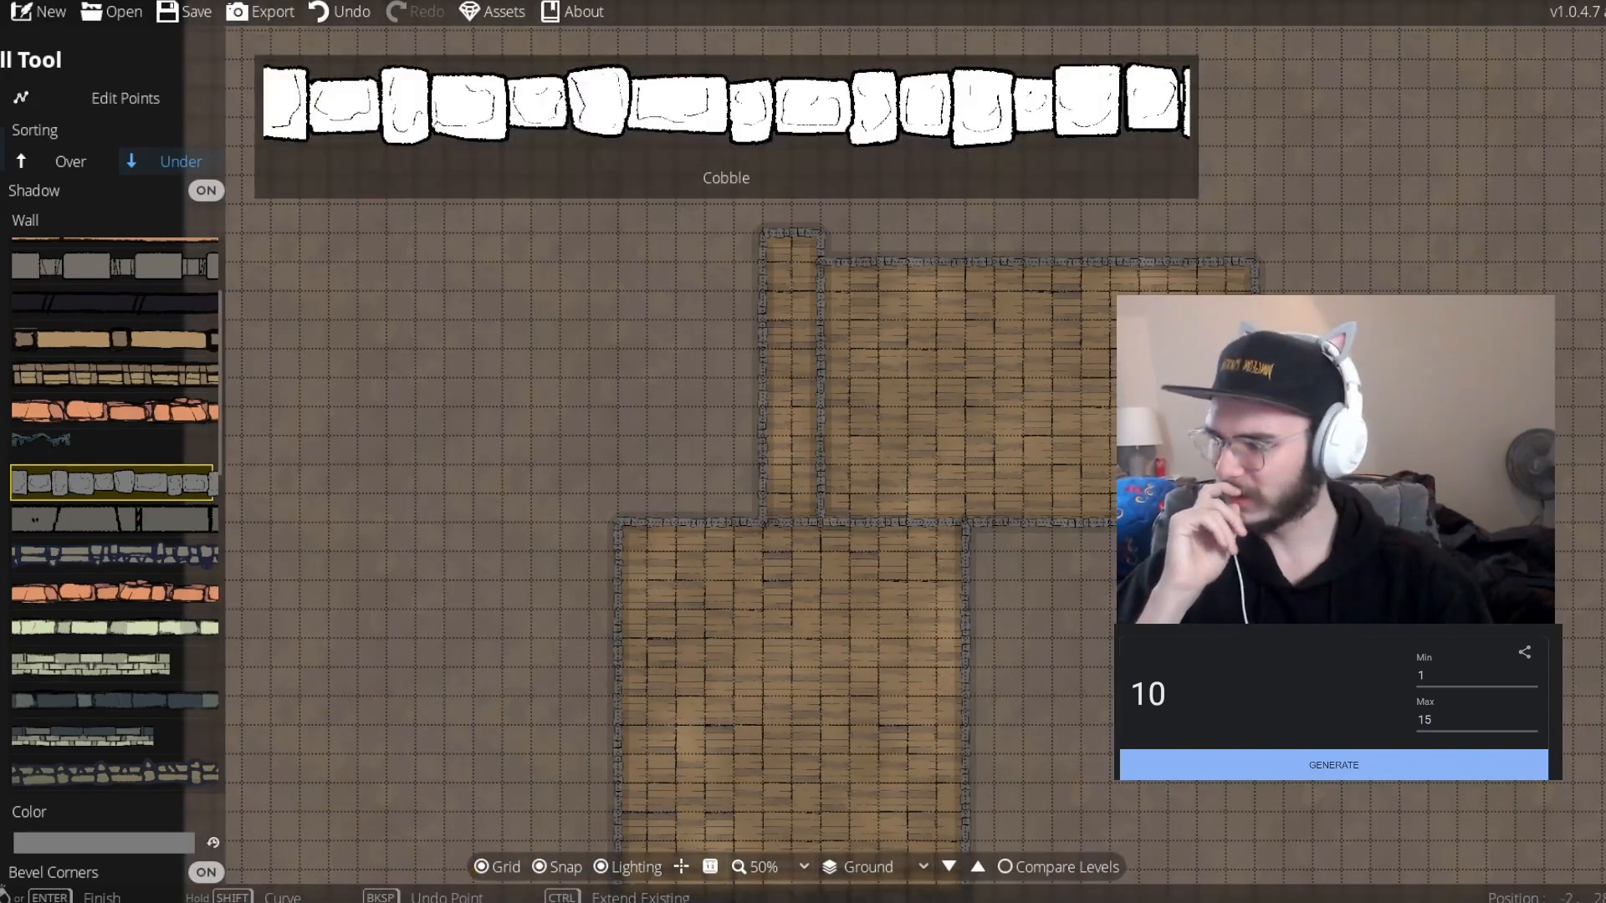
double_click(1374, 771)
left_click(1377, 775)
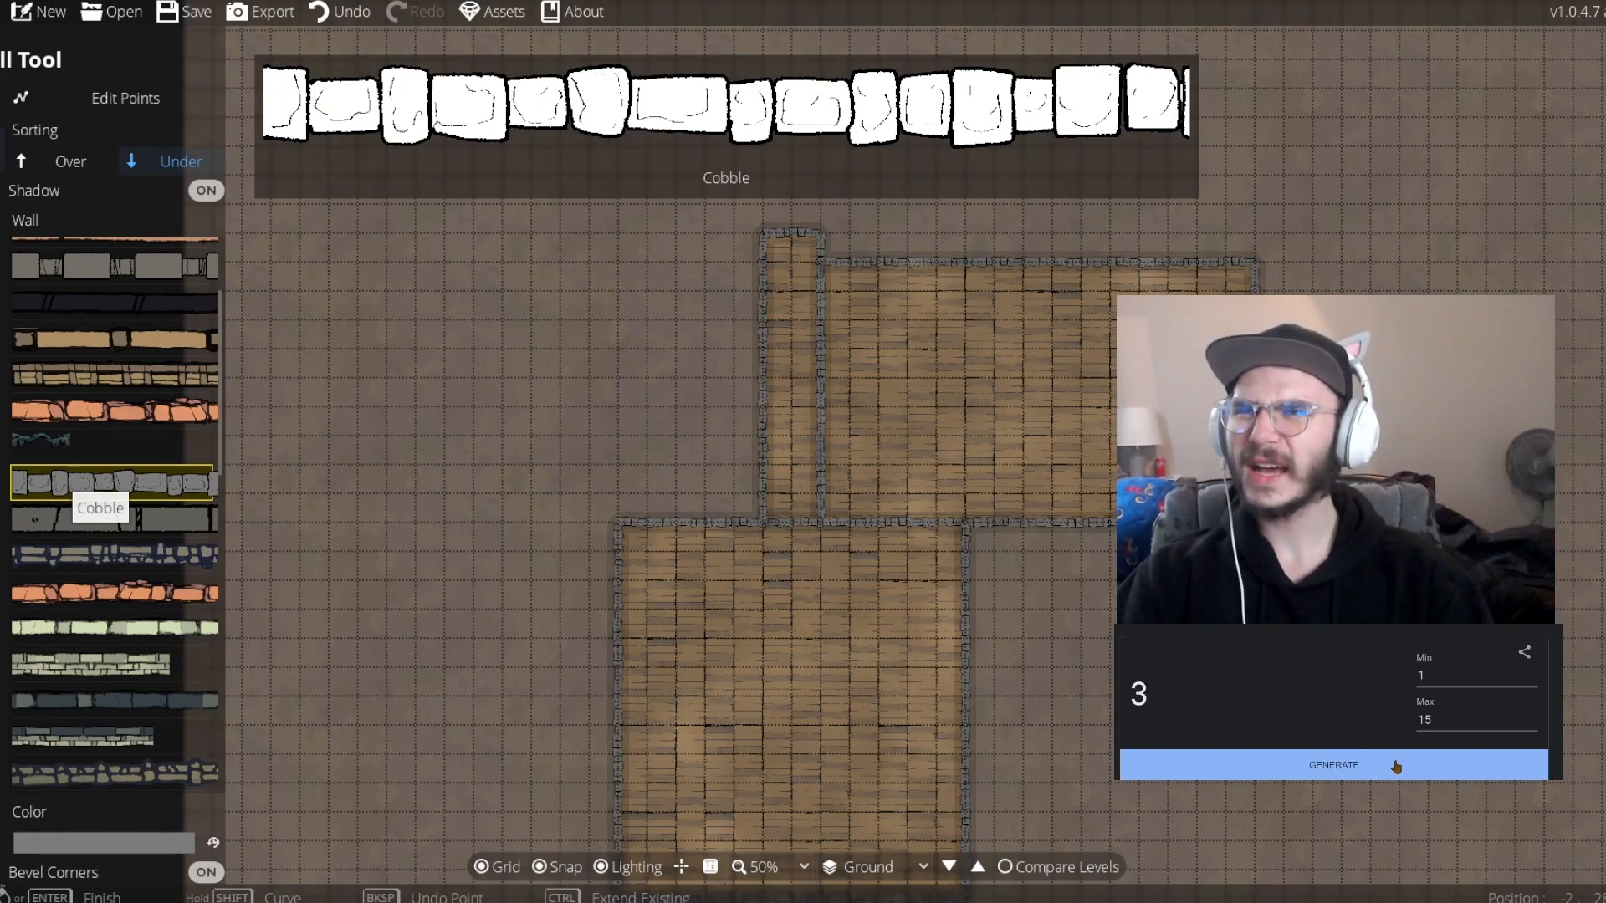
left_click(977, 870)
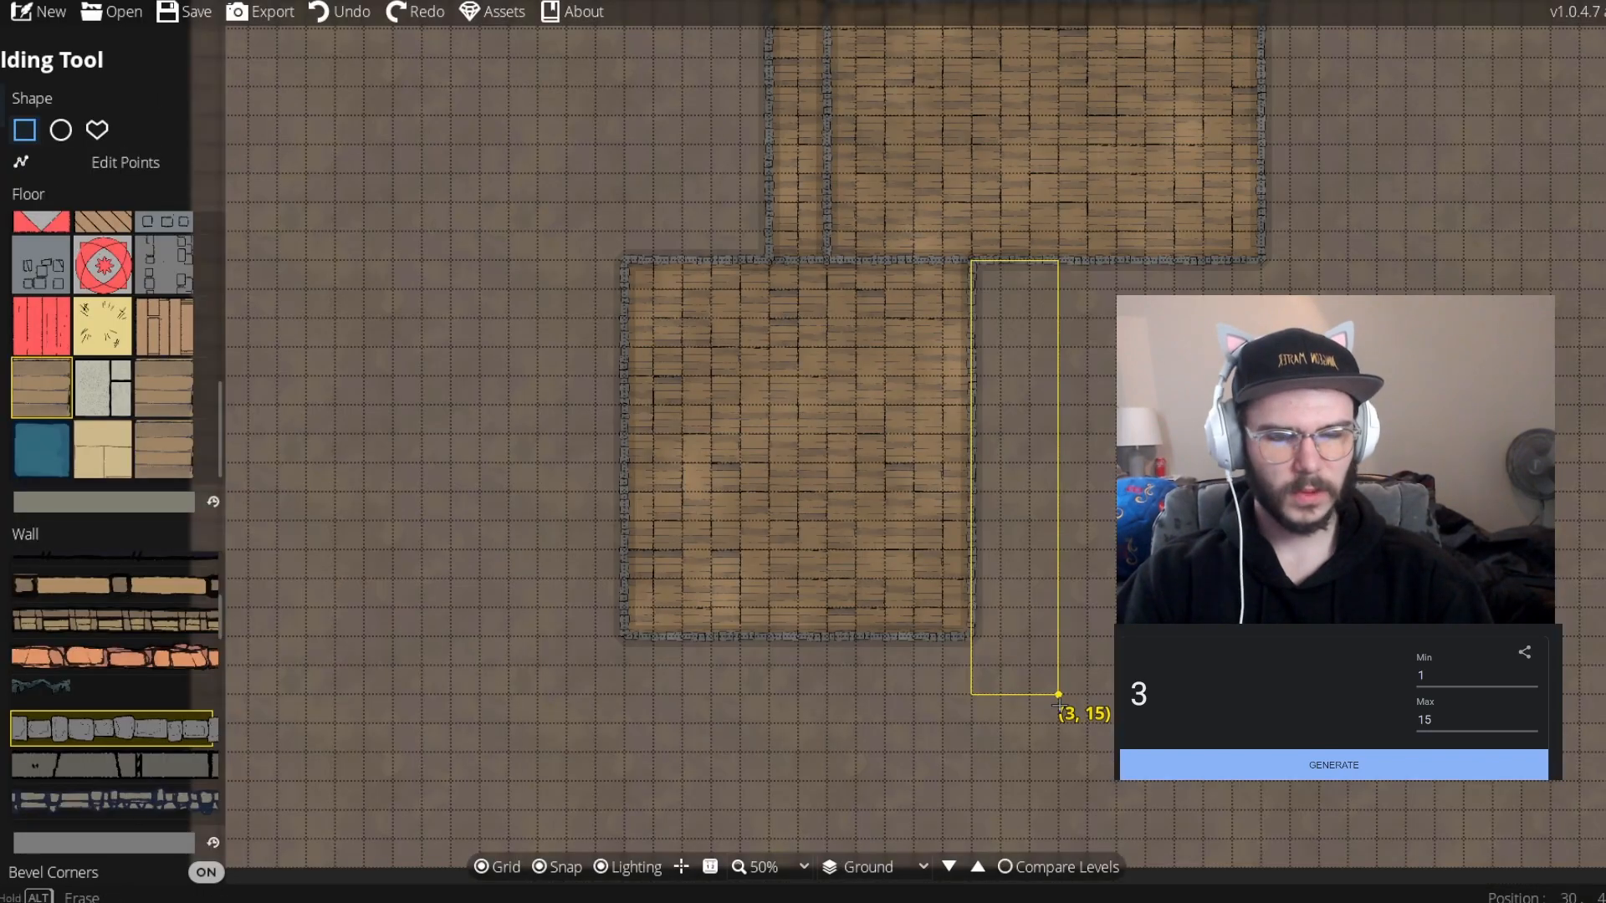
left_click_drag(1058, 694, 1058, 695)
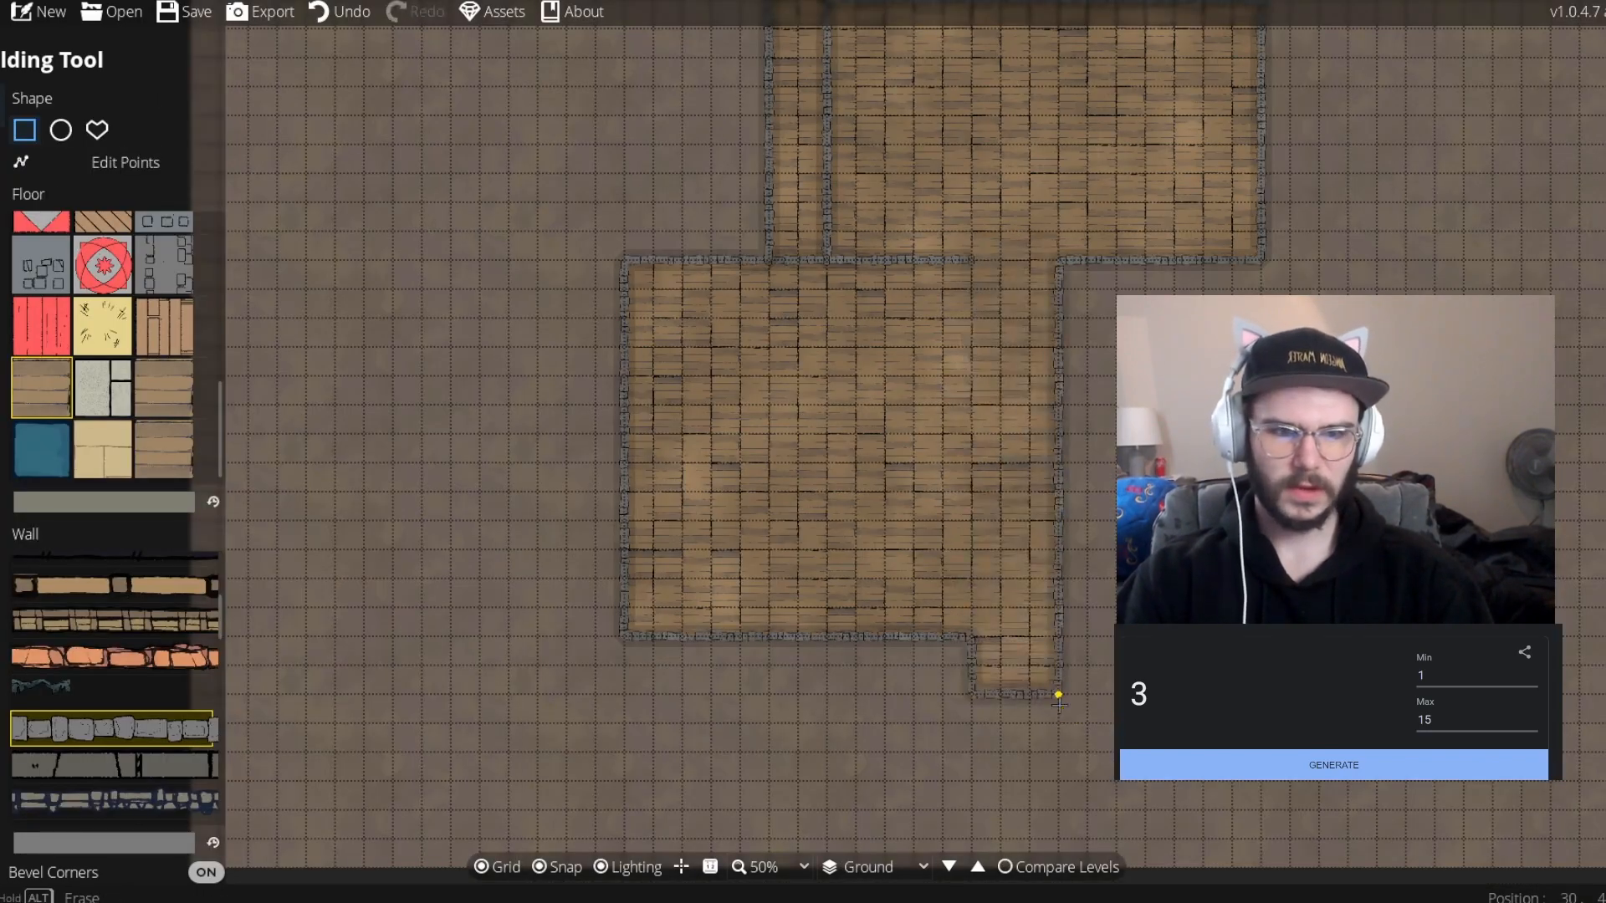
key("w")
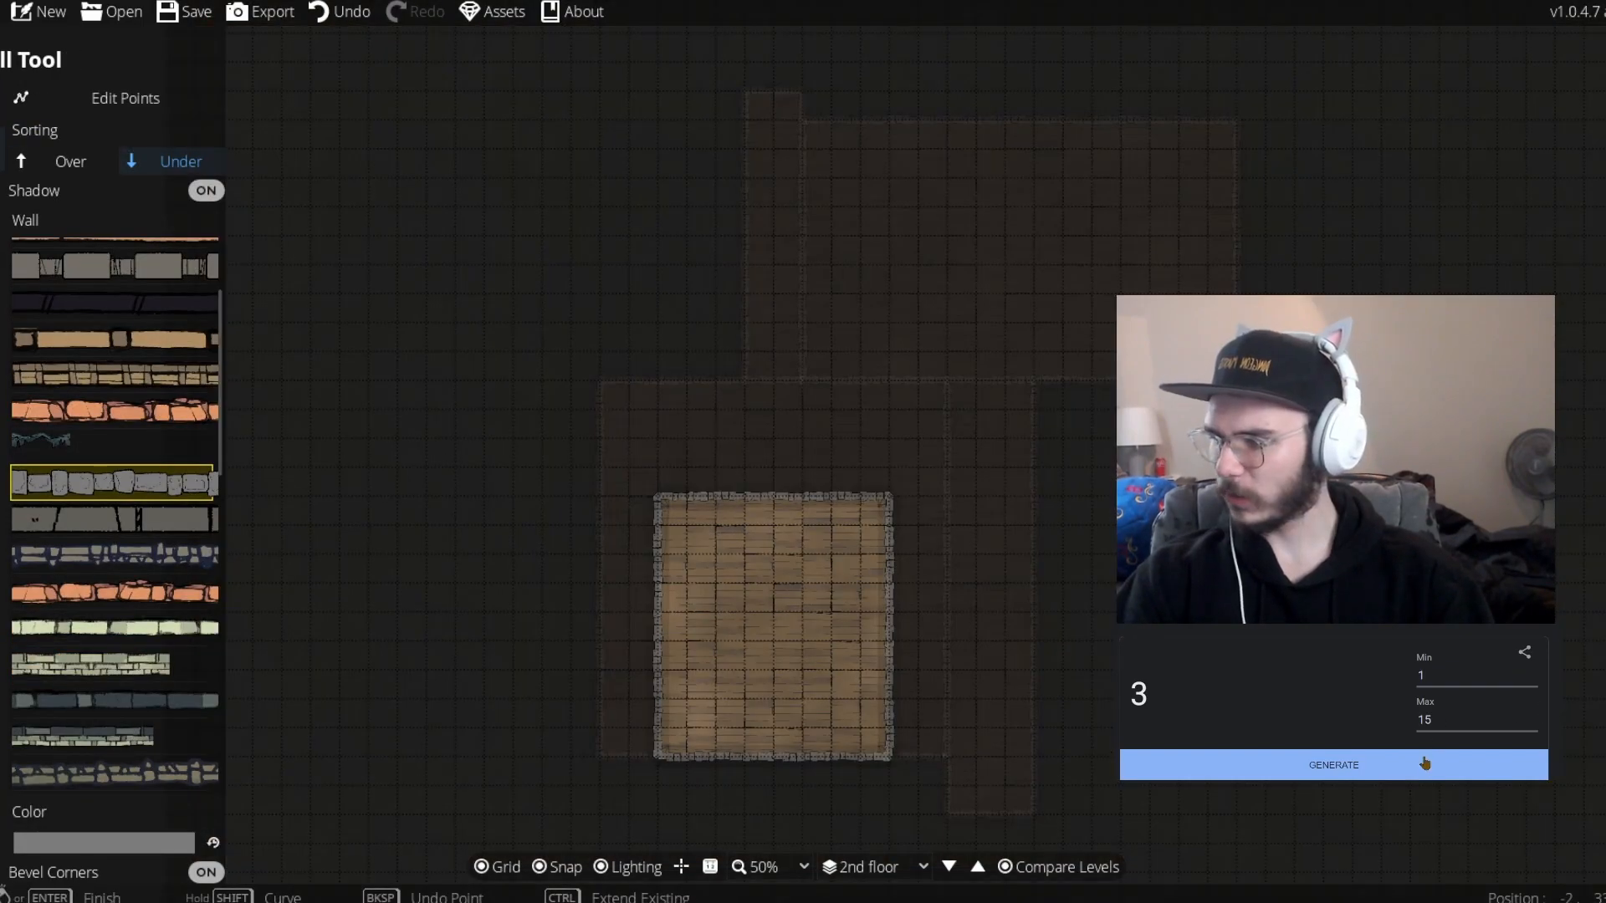
Generate random dimensions and add a walled-off 1 by 3 square closet to the right side of the 2nd floor room
left_click(1424, 762)
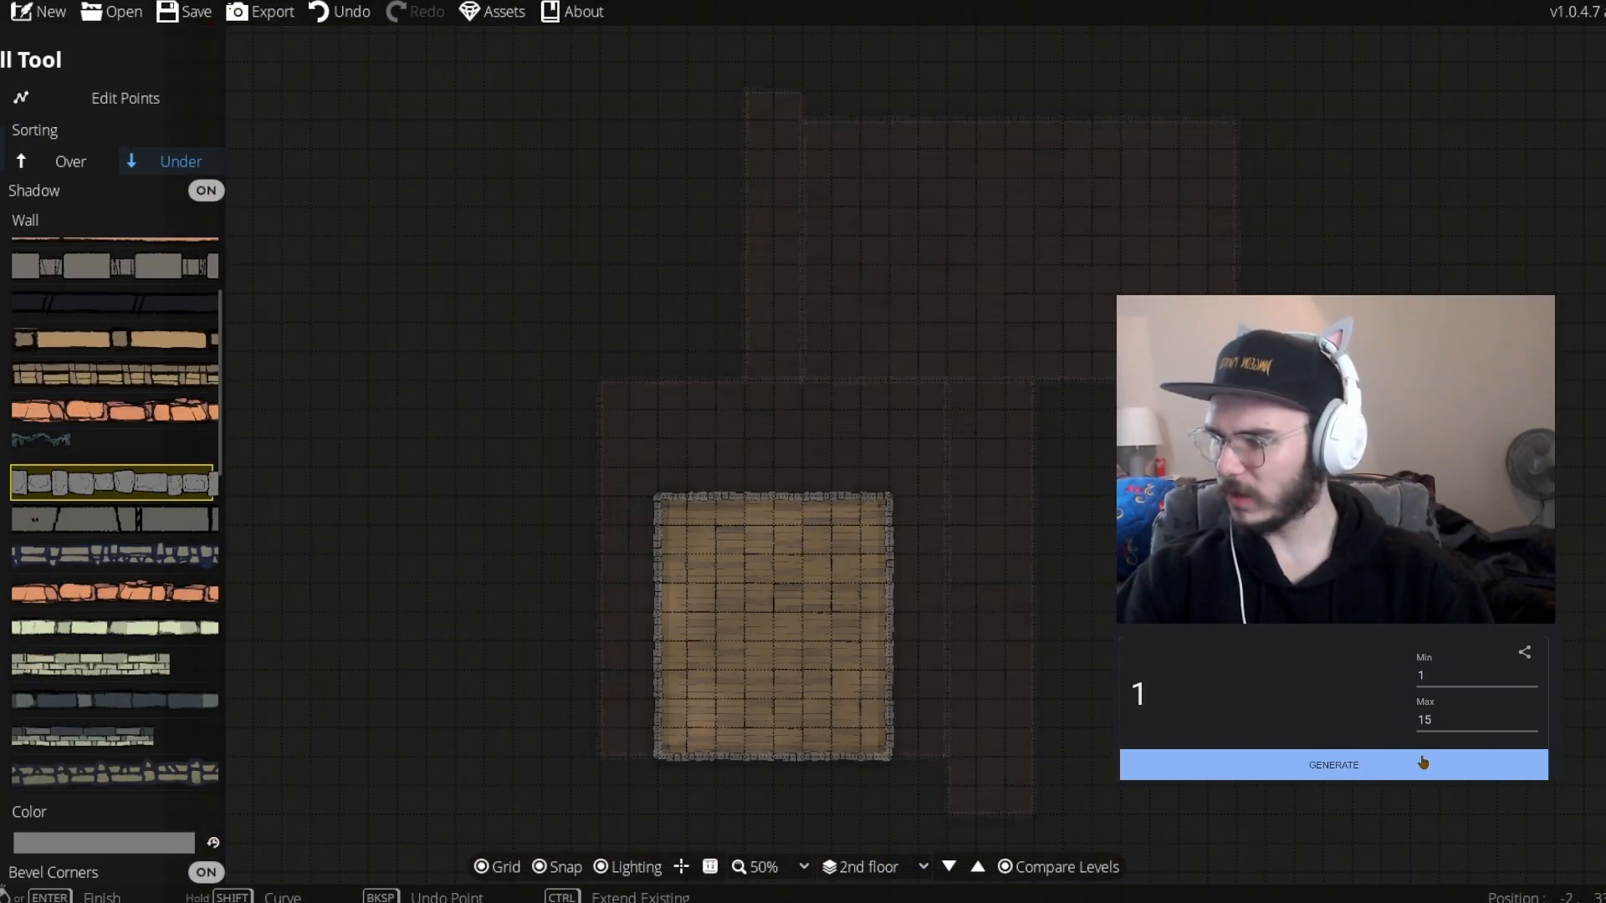
left_click(1403, 768)
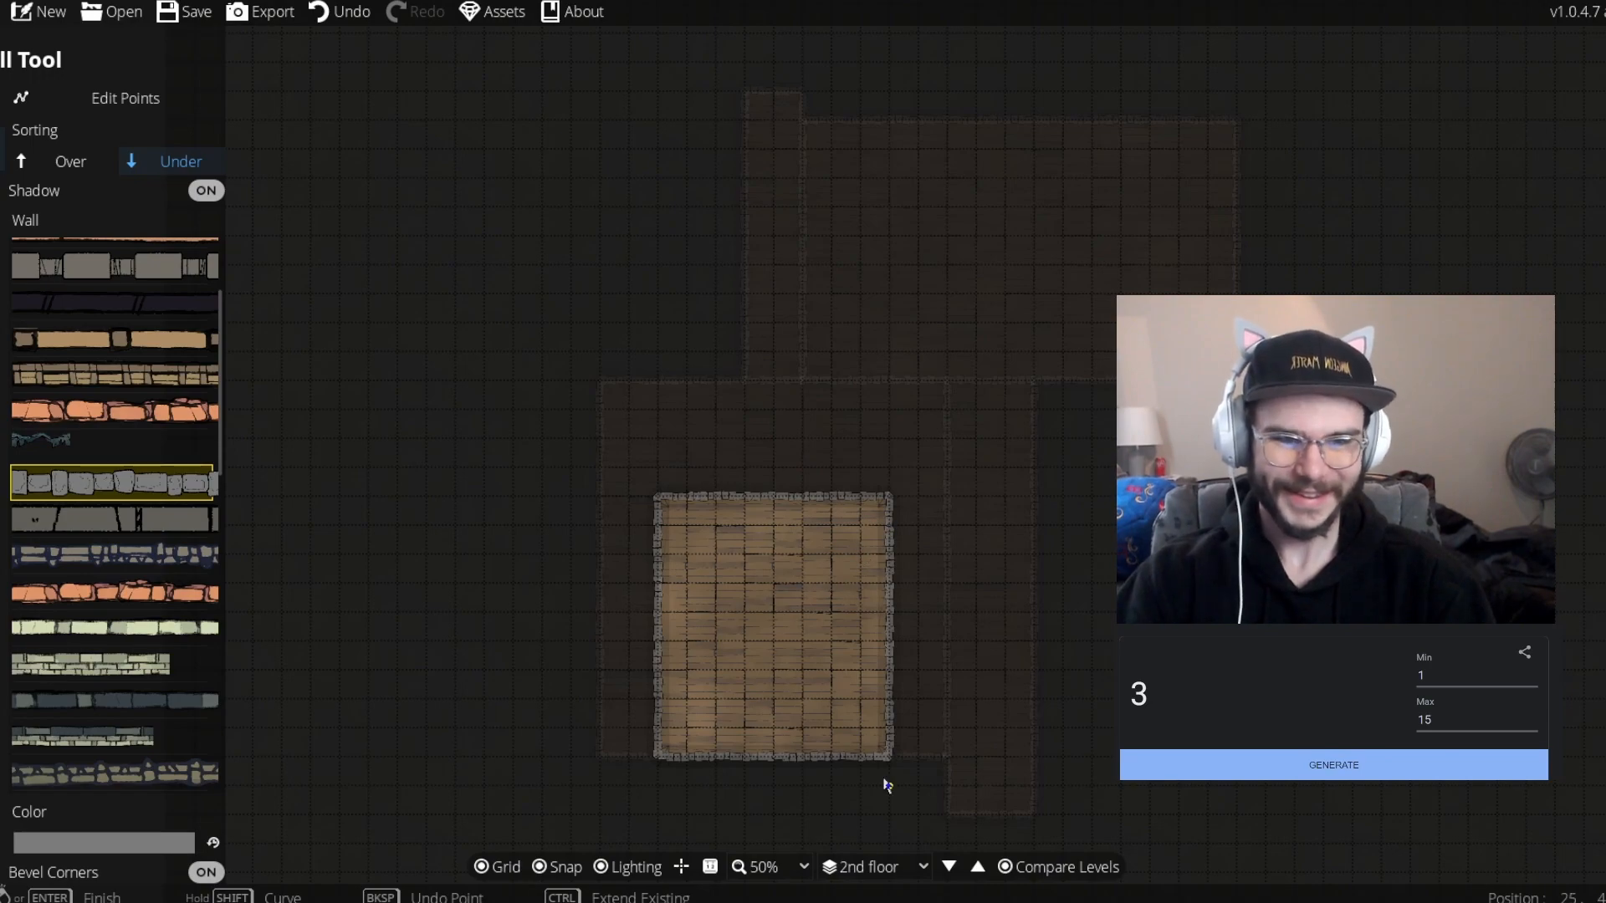
key("b")
left_click_drag(890, 583, 918, 669)
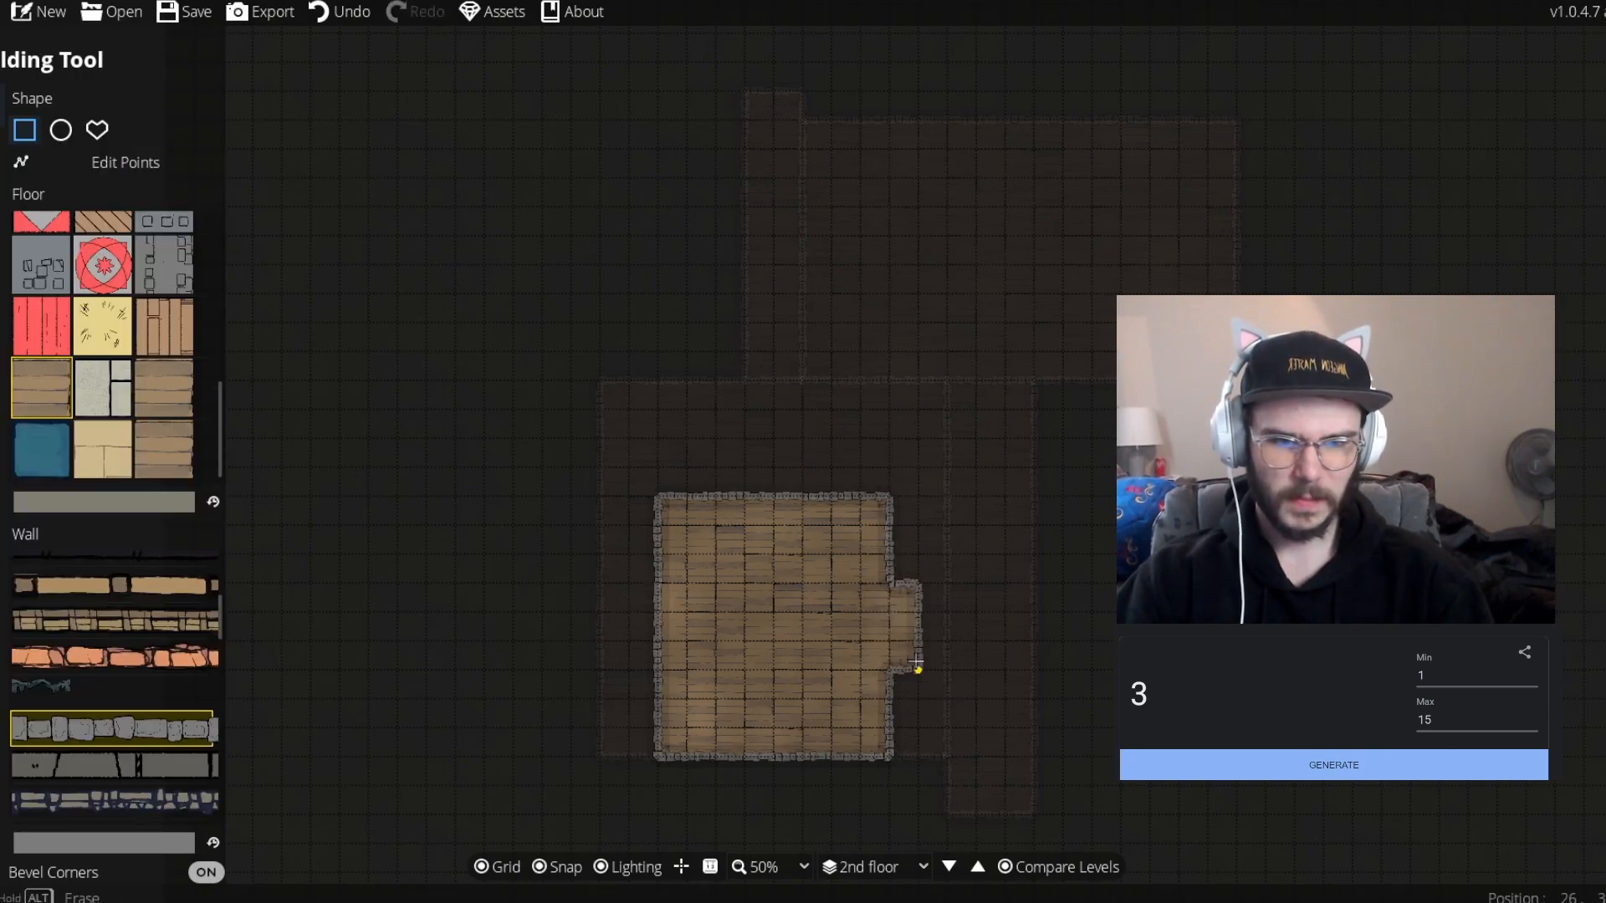
key("w")
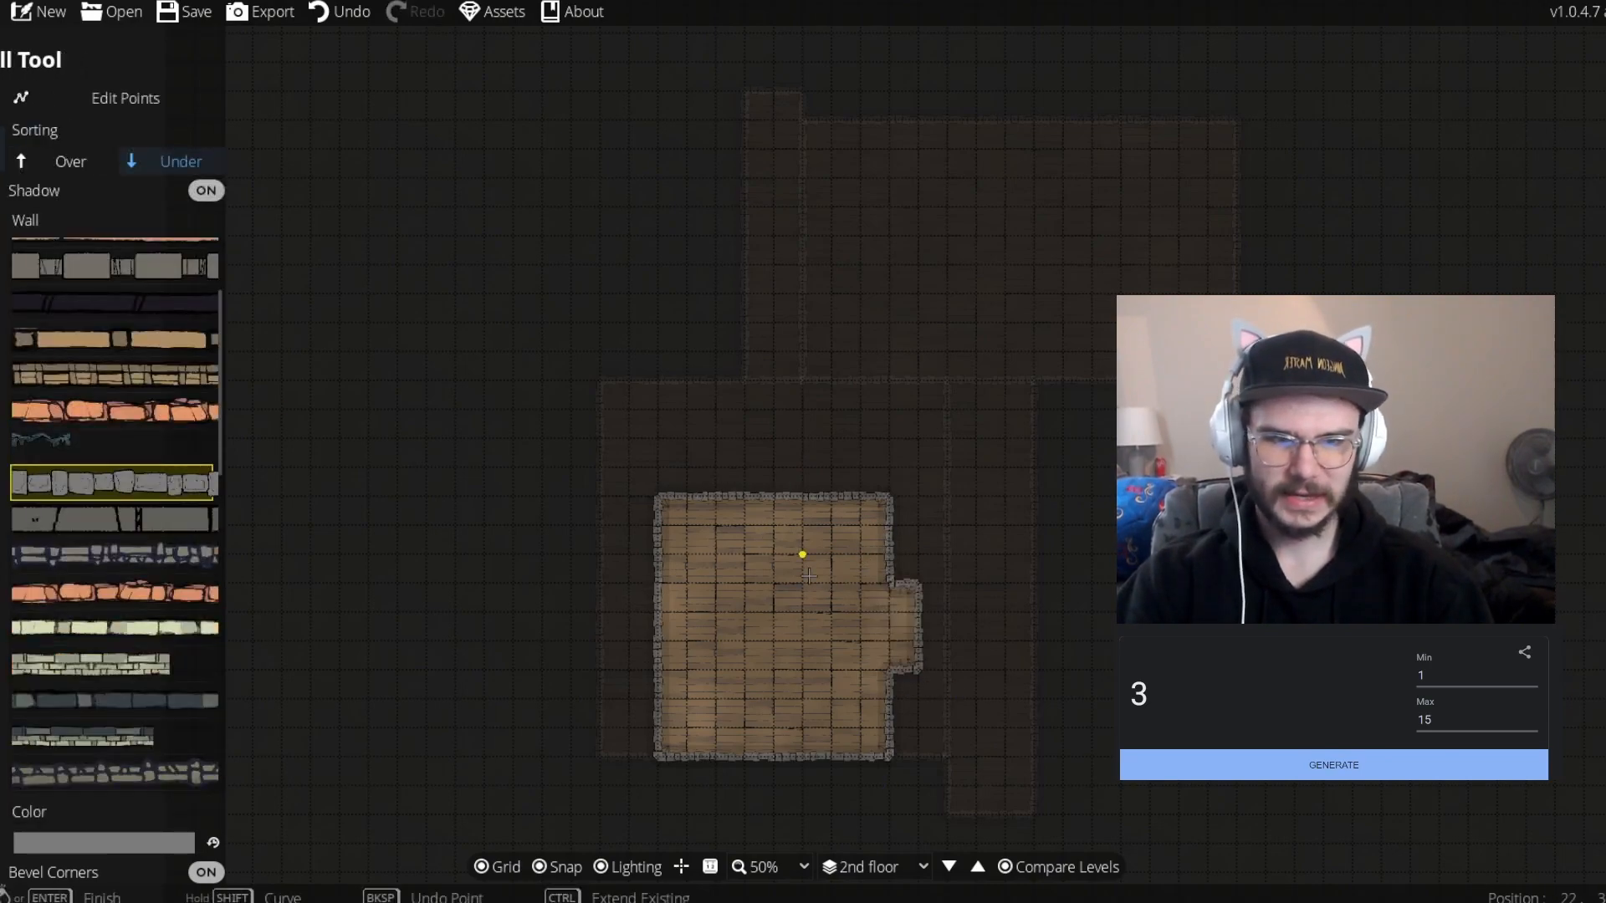
Generate random dimensions and draw a 2 by 13 square corridor extending up from the 2nd floor room
left_click(1464, 768)
left_click(1472, 768)
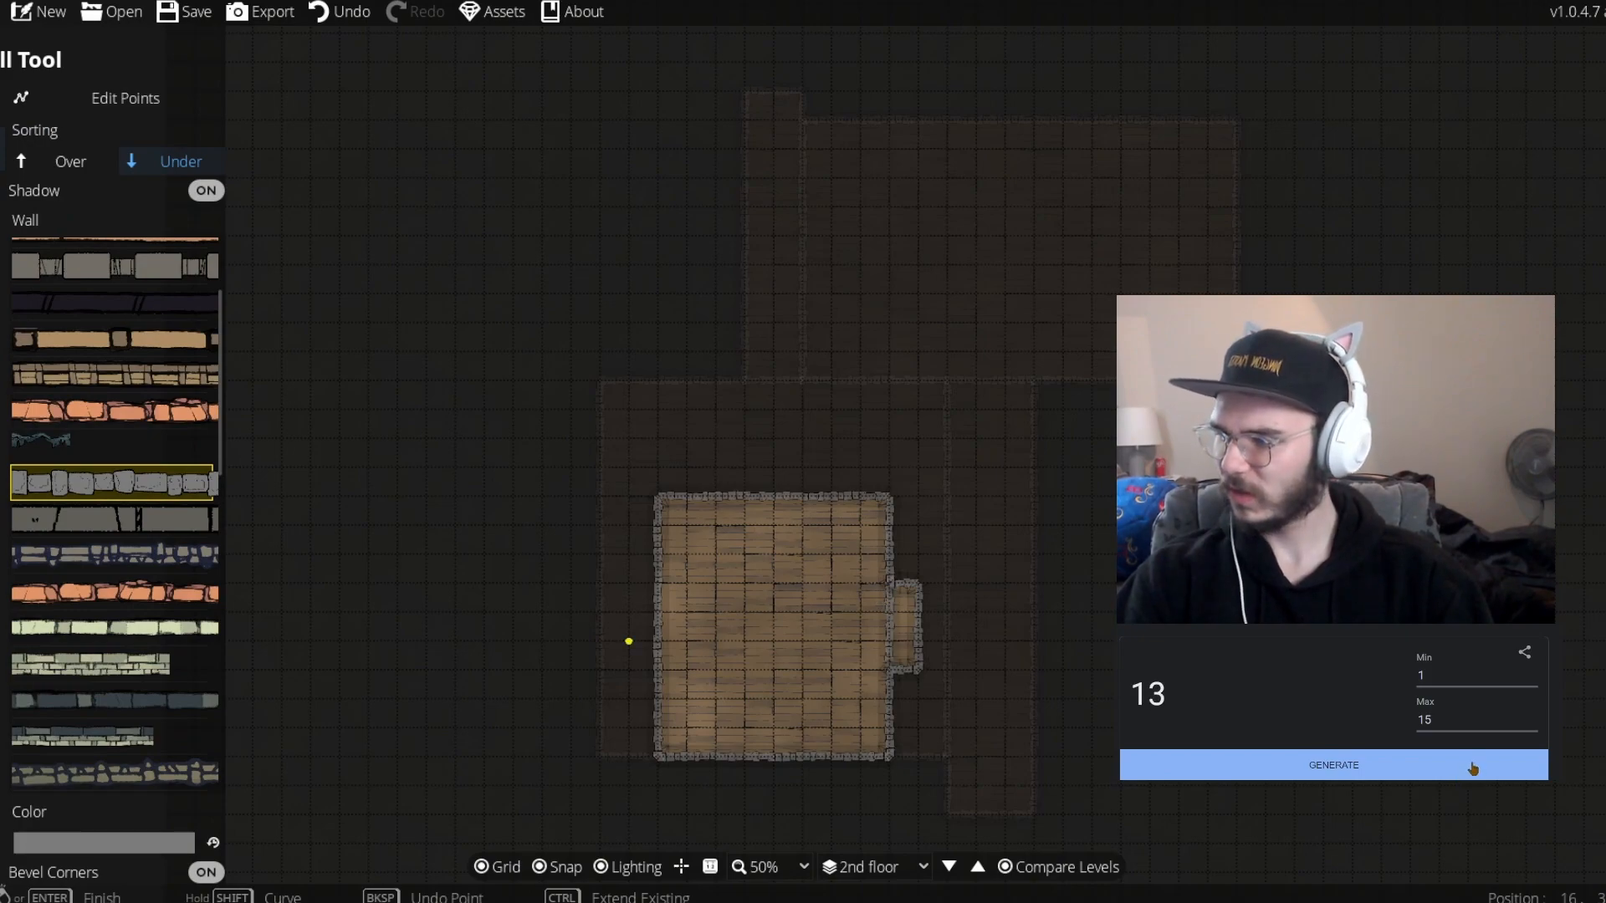
left_click(1472, 768)
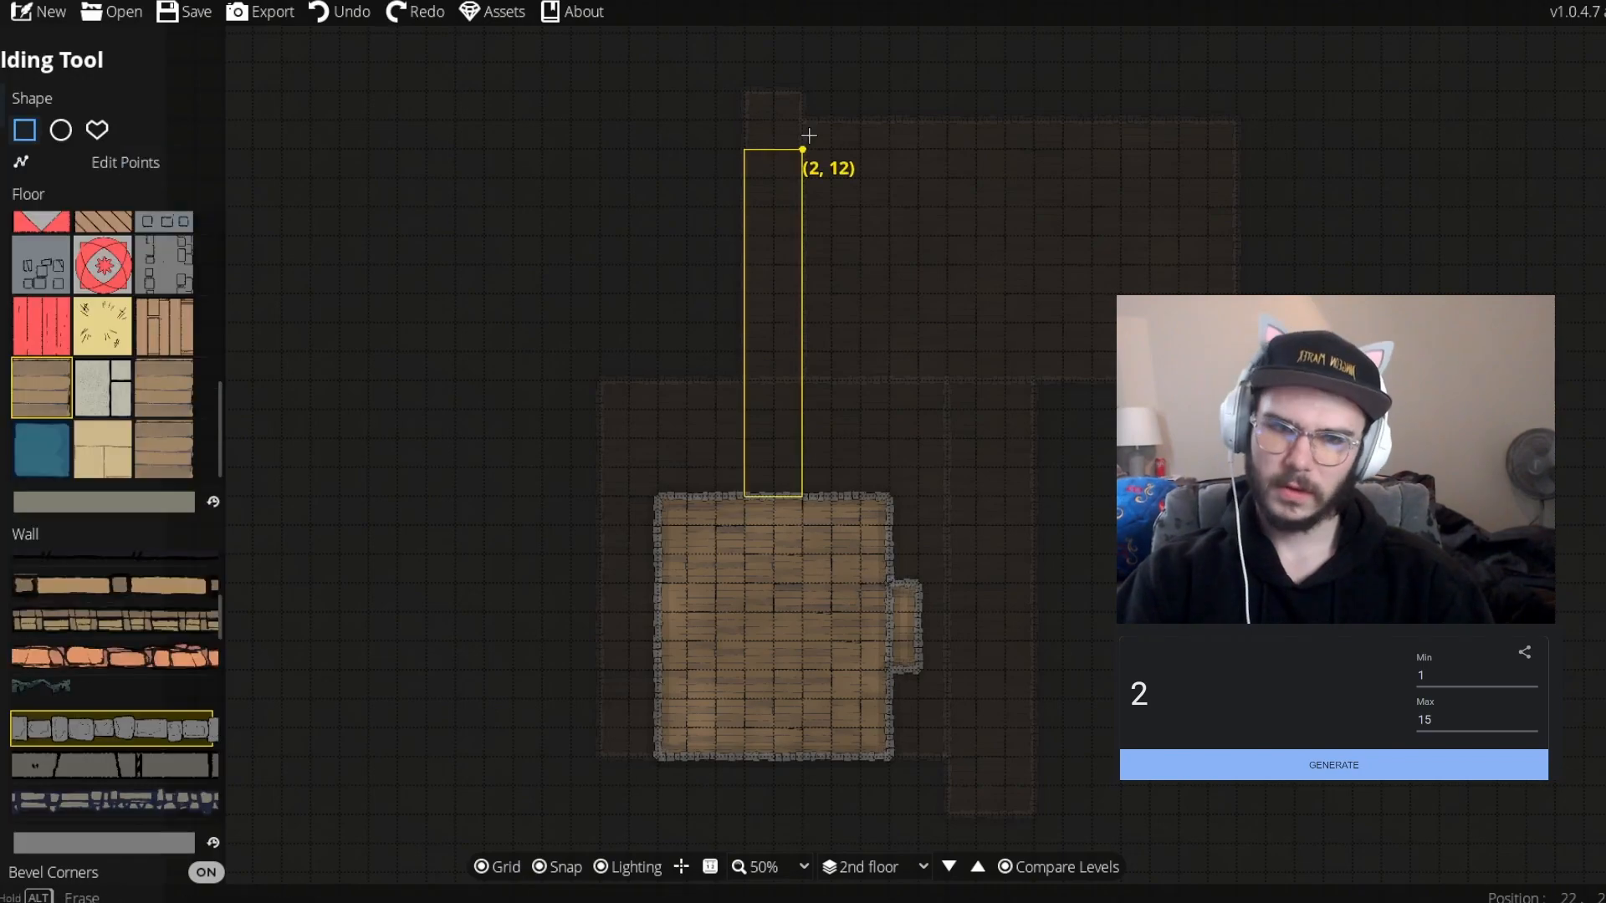
left_click_drag(807, 137, 809, 131)
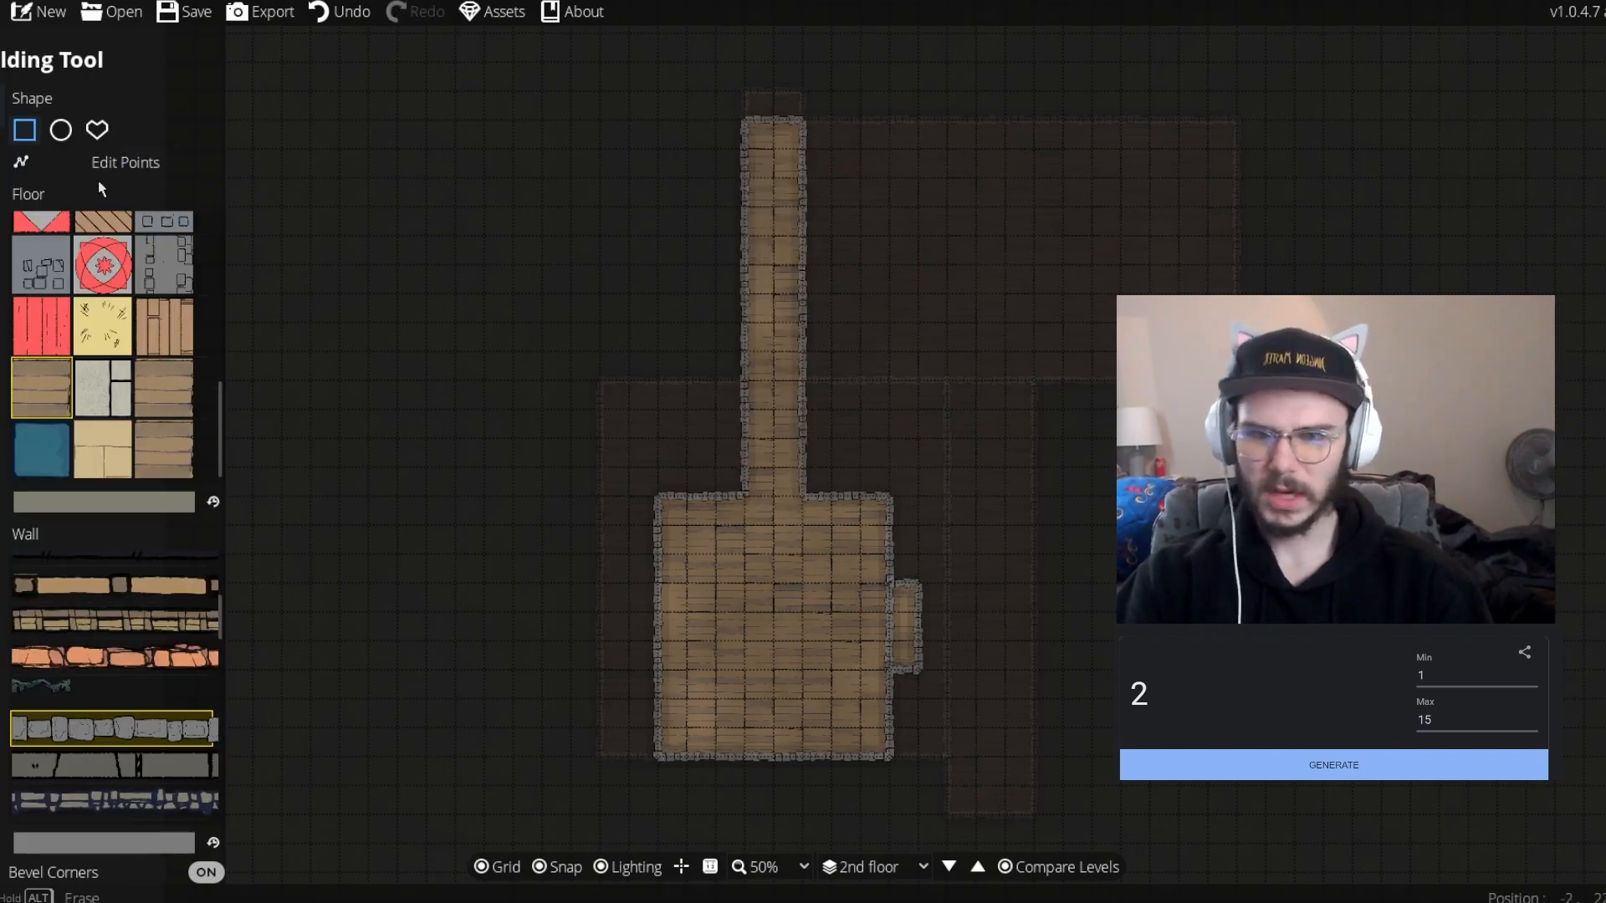
Try to wall off the 2nd floor corridor from the large room below it, and undo the wall
left_click(3, 161)
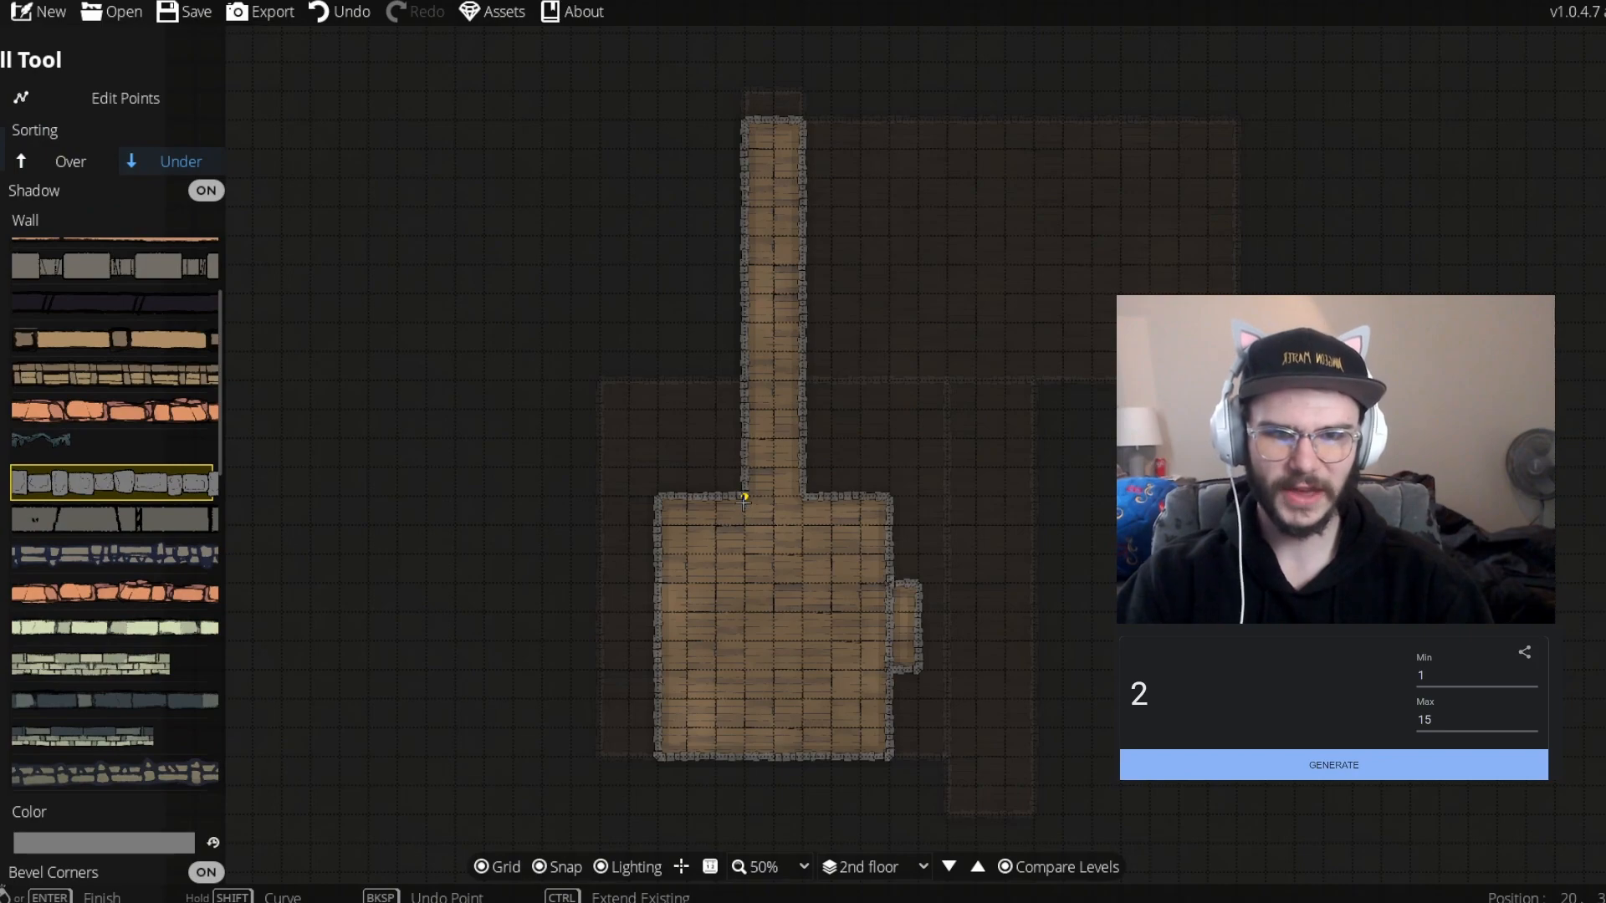
left_click(745, 496)
left_click(803, 496)
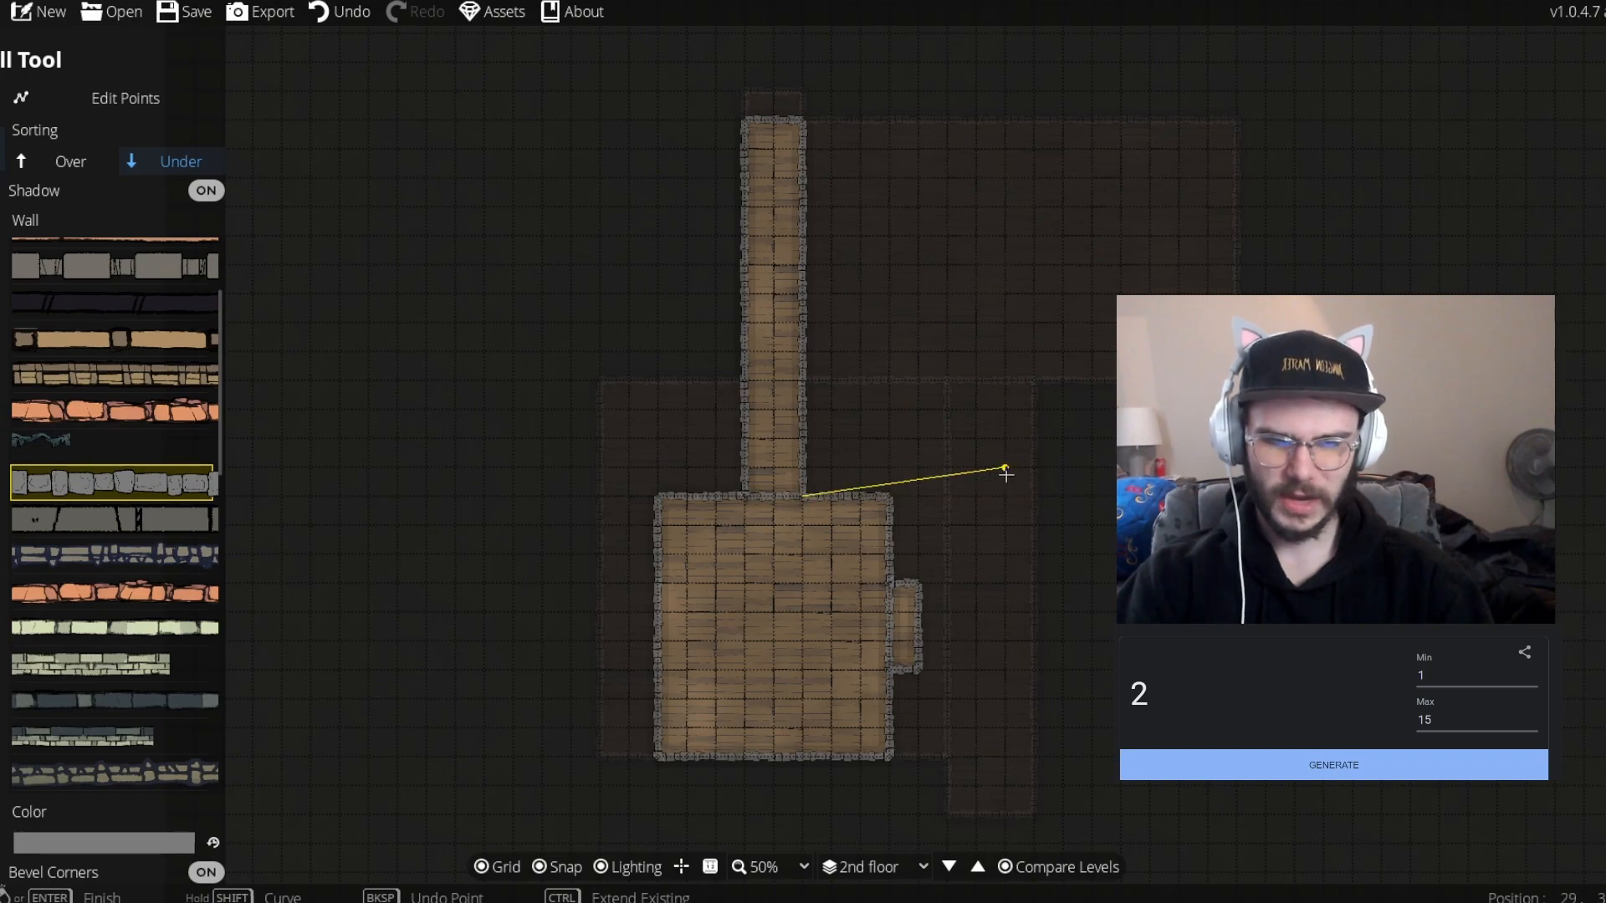
key("ctrl+z")
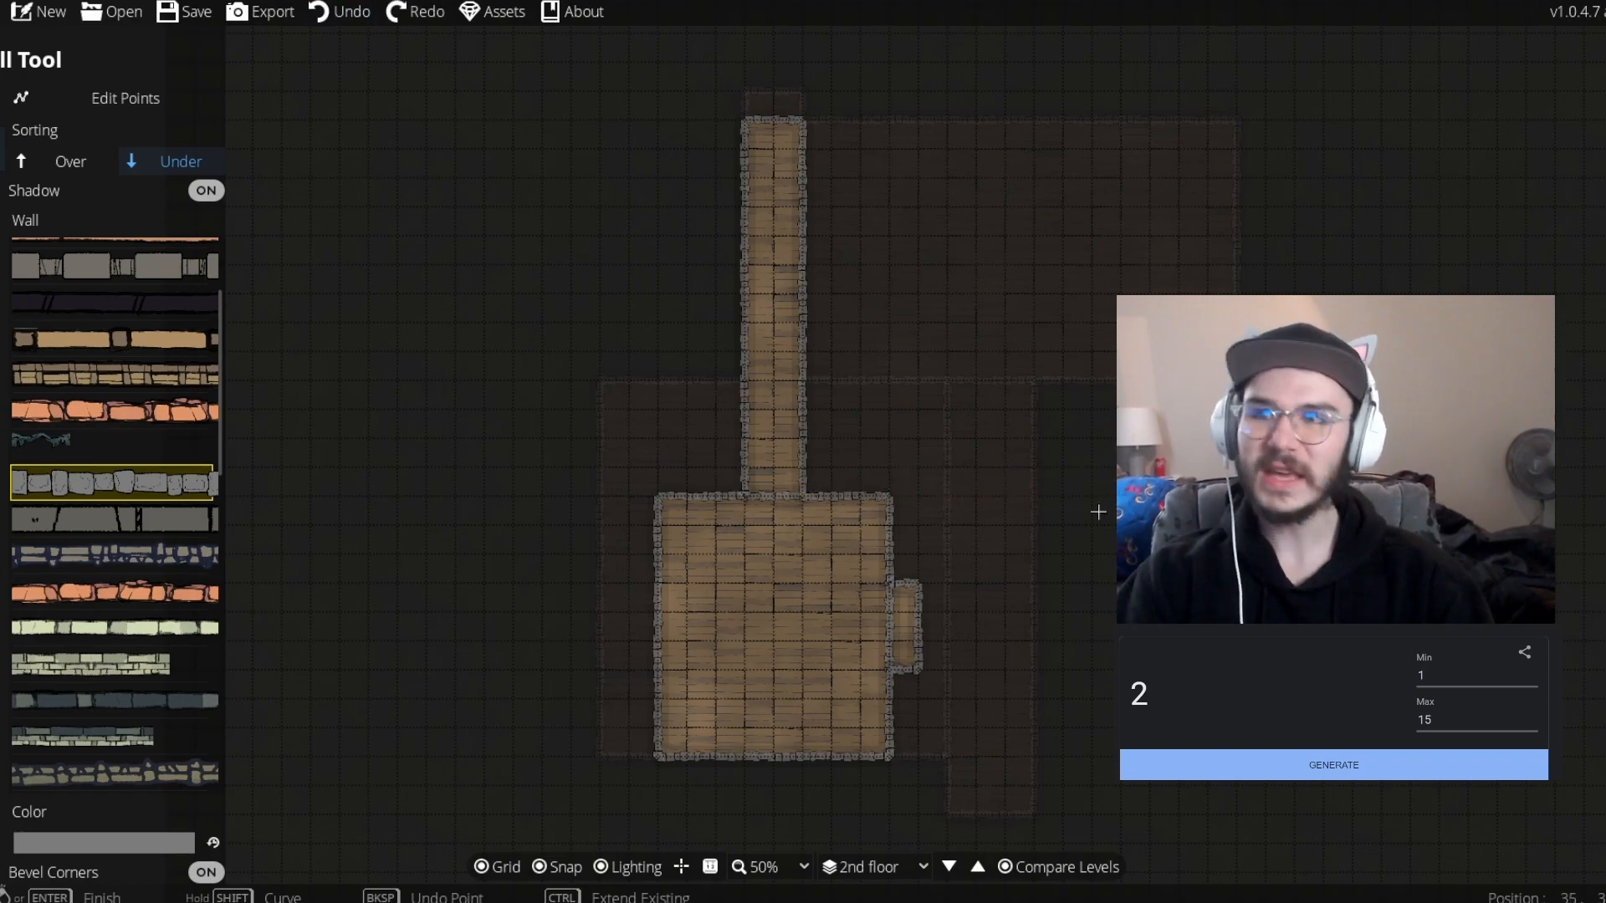
Generate random dimensions and draw a 7 by 4 square room along the right side of the 2nd floor corridor
left_click(1423, 764)
left_click(1422, 765)
left_click(1424, 766)
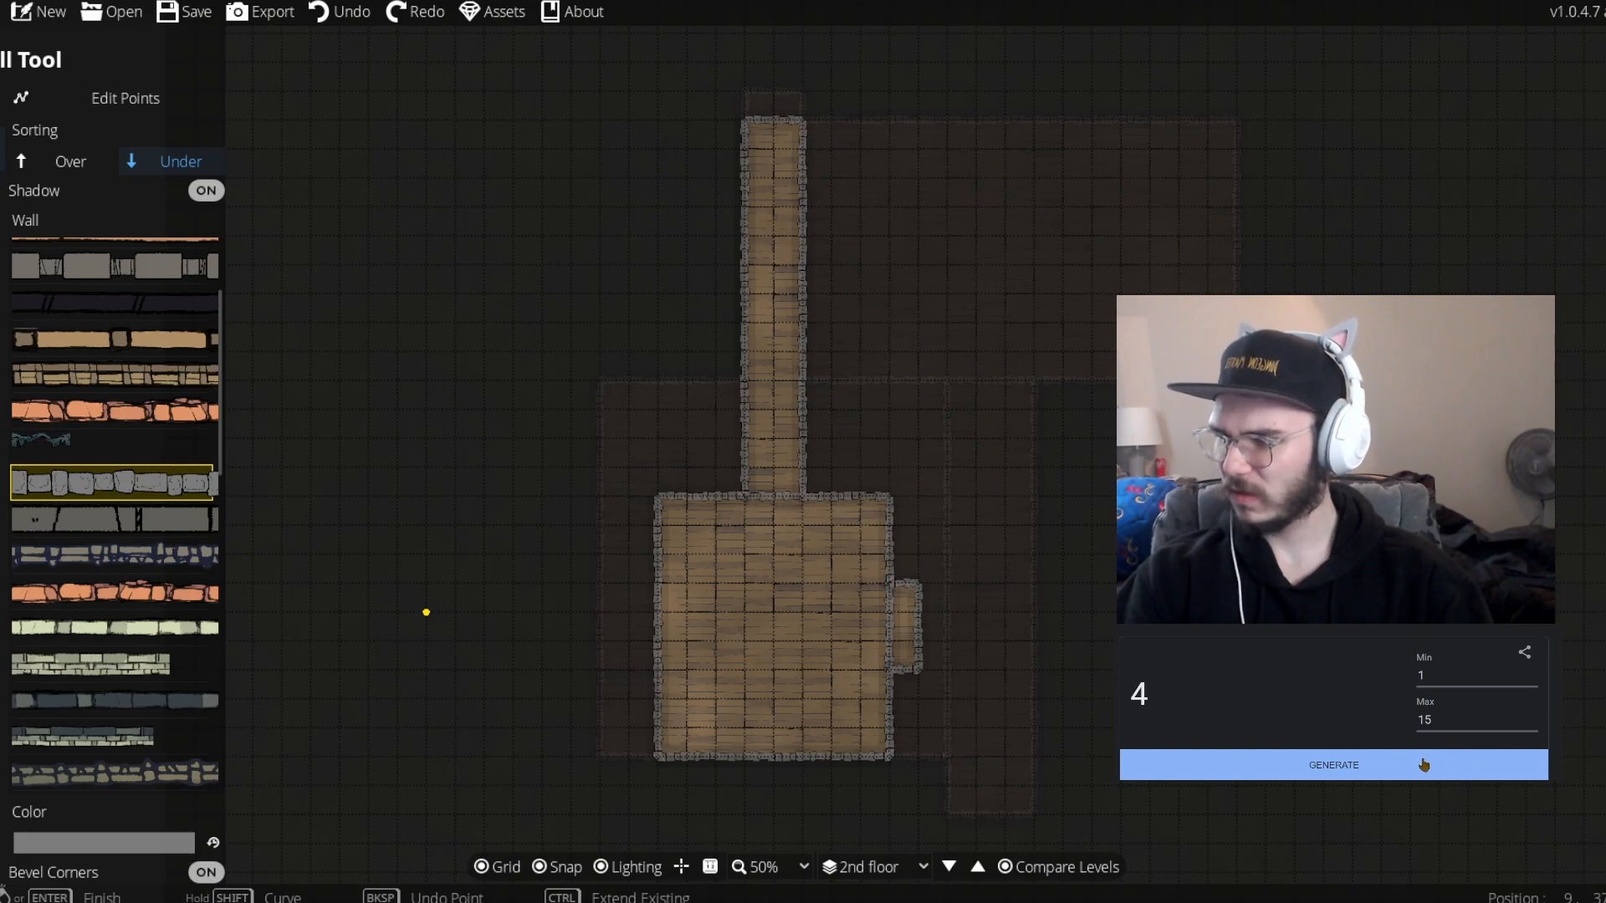
left_click_drag(802, 178, 1004, 285)
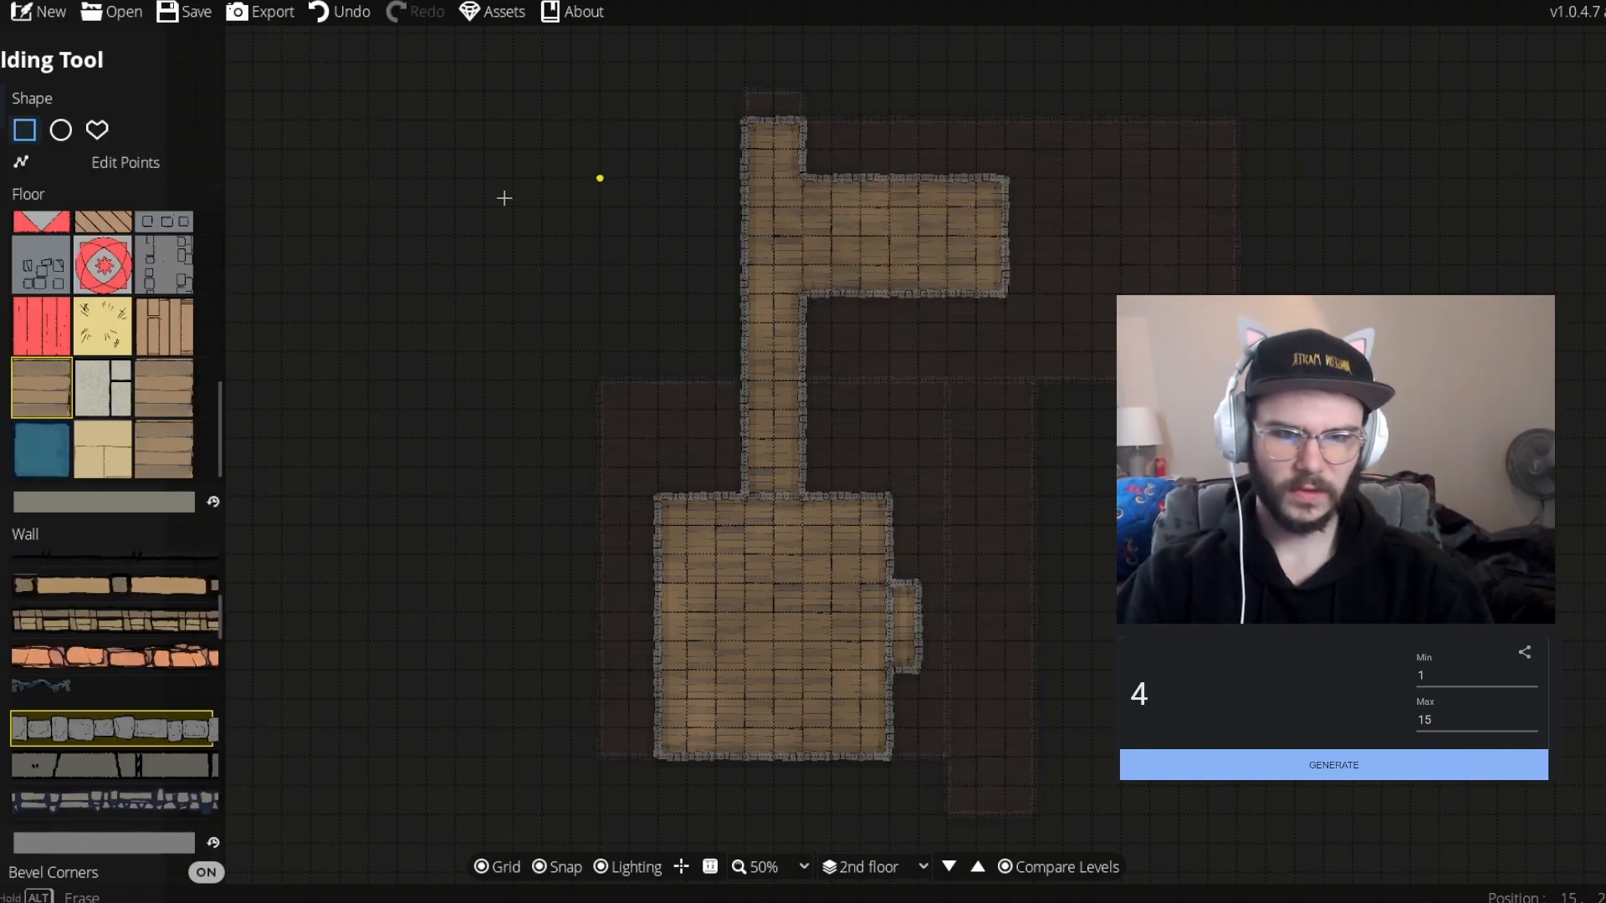
Wall off the 7 by 4 square room from the 2nd floor corridor with a stone wall
key("w")
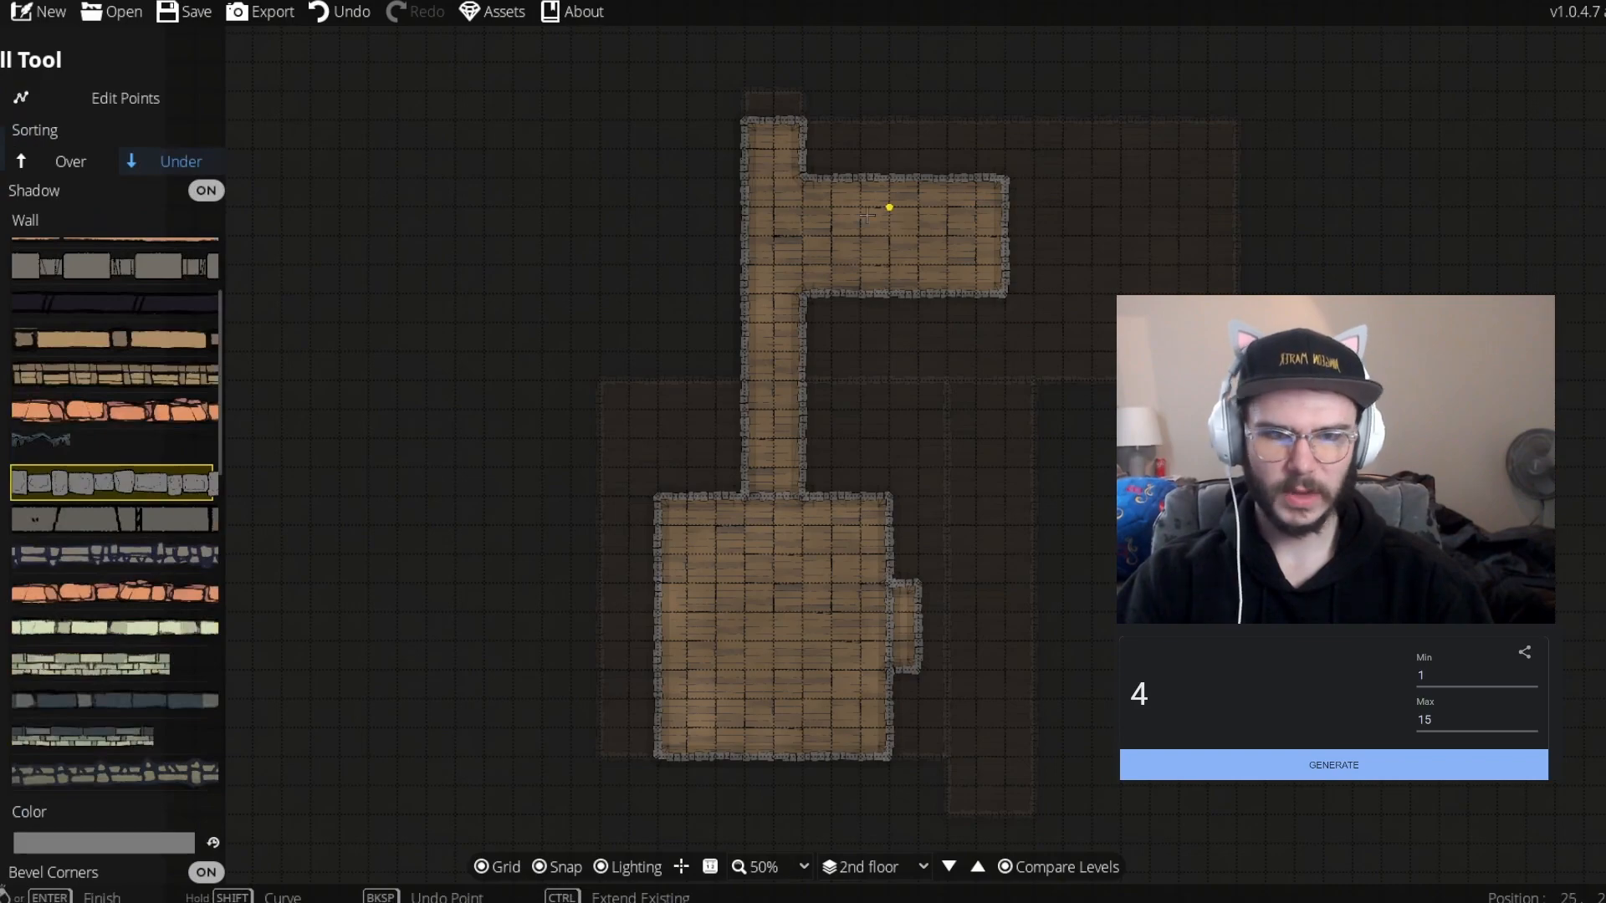
left_click(802, 178)
right_click(803, 297)
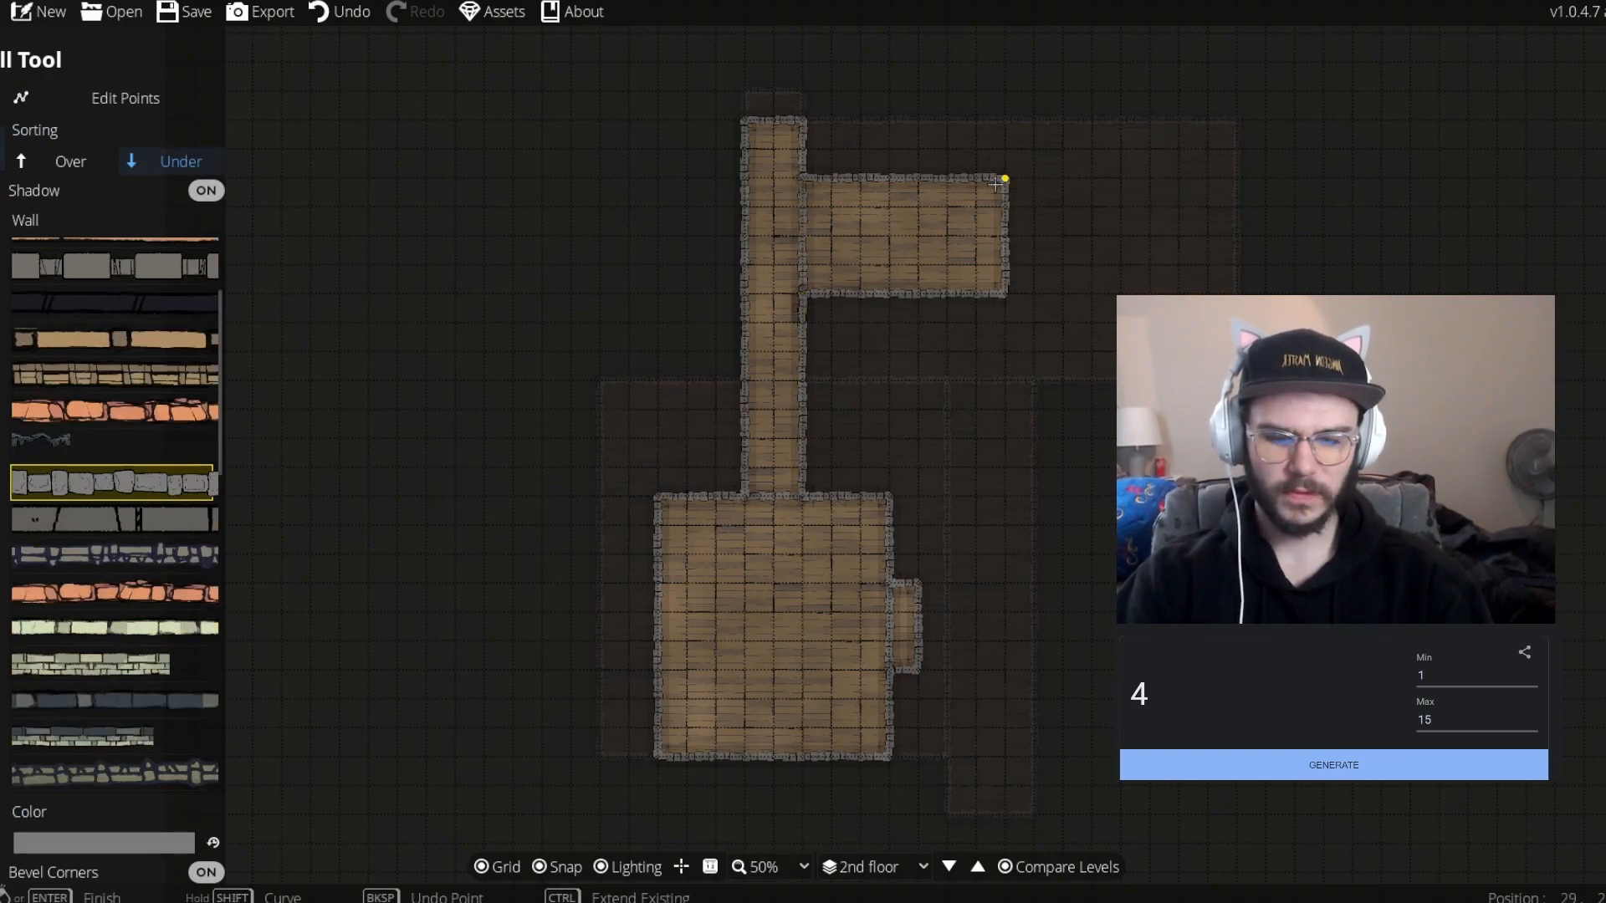
key("ctrl+z")
left_click(802, 178)
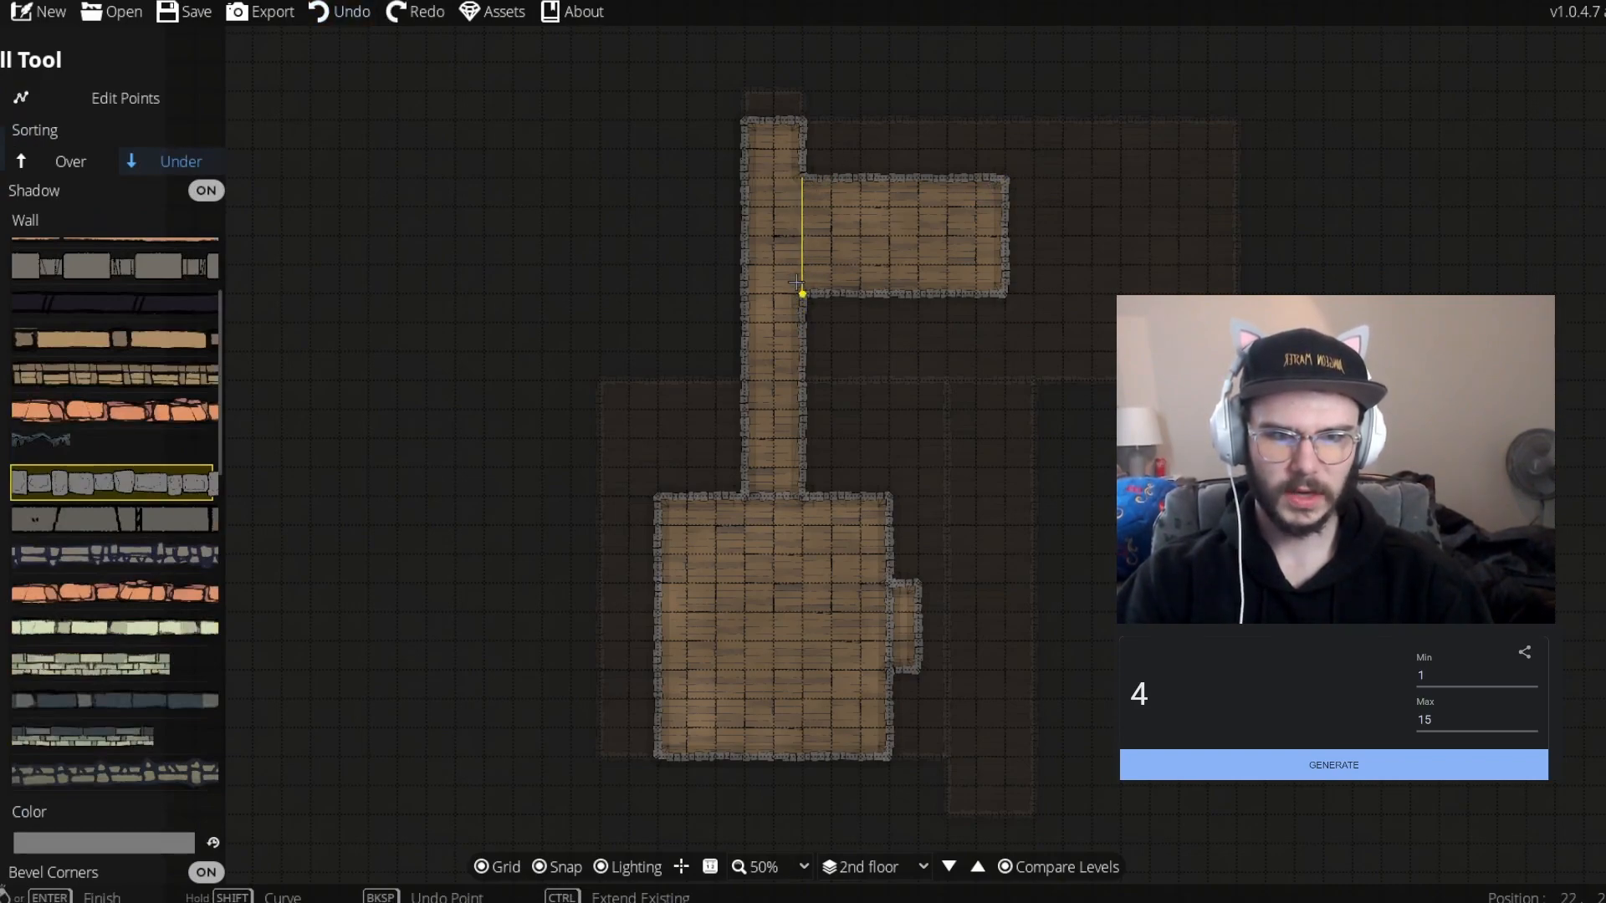
right_click(797, 284)
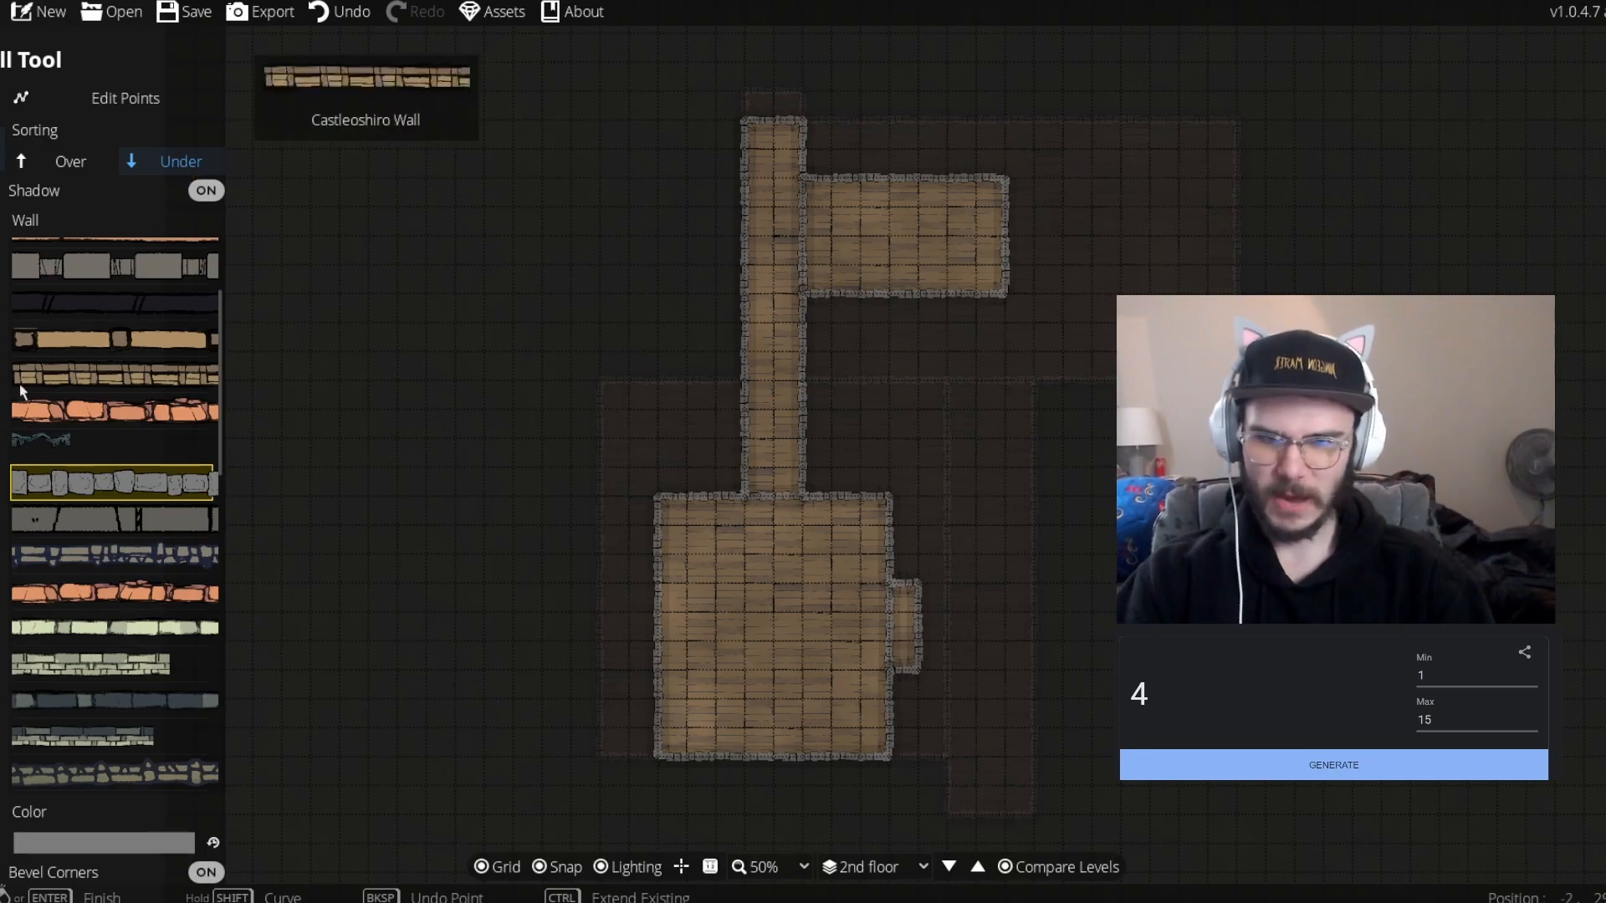
Generate random dimensions and add a walled-off 1 by 13 square room to the right side of the Ground level's 3 by 15 room
left_click(949, 867)
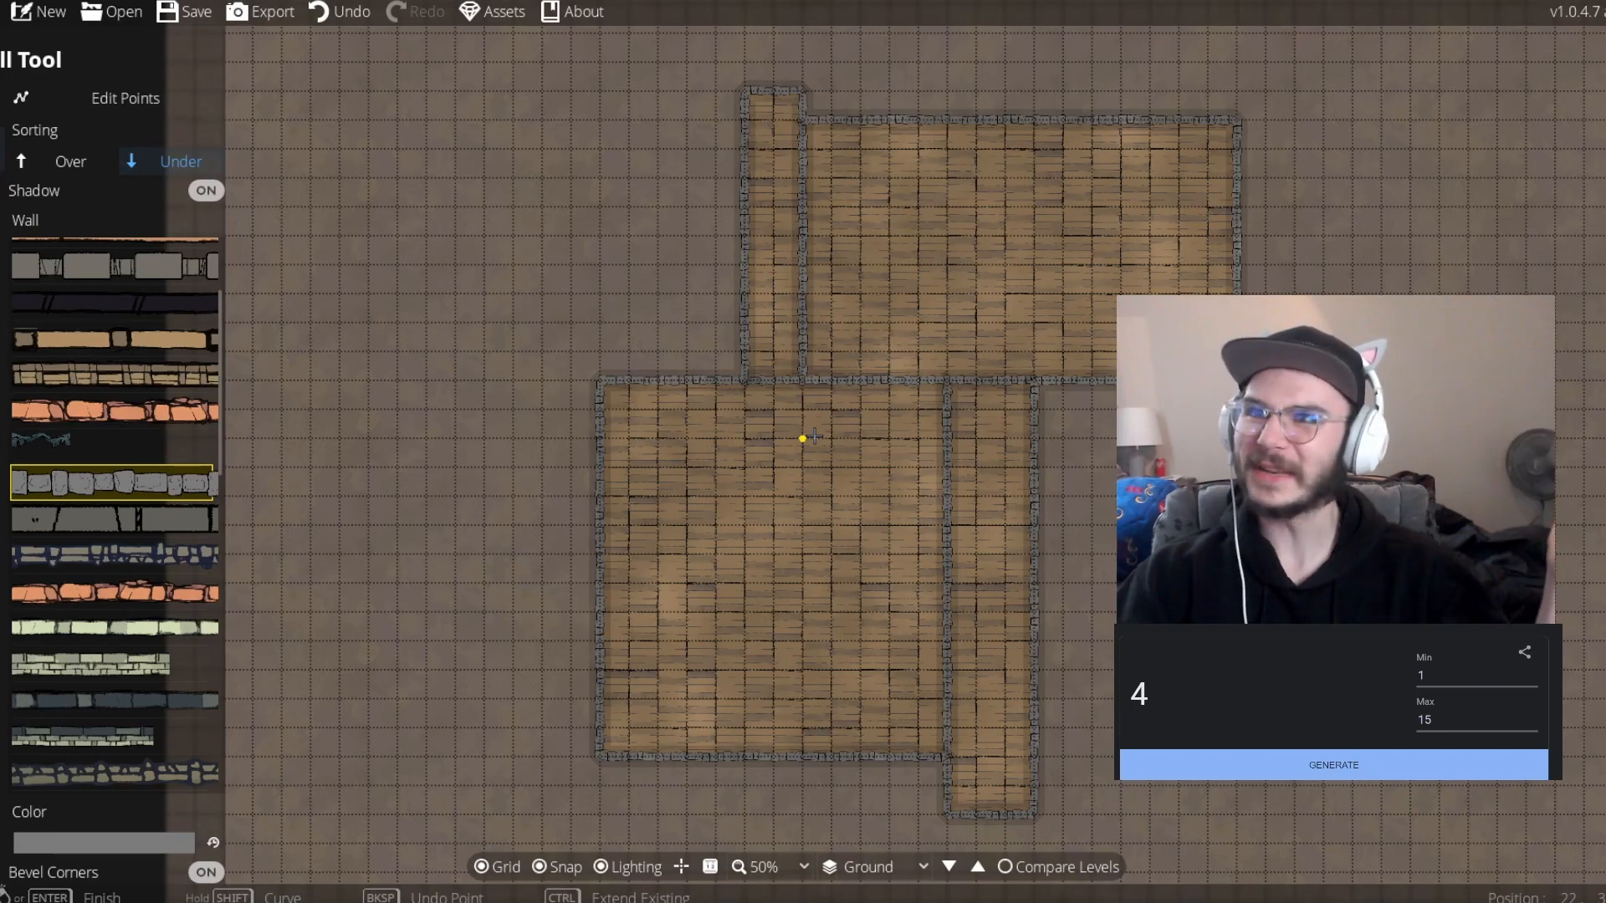
left_click(979, 874)
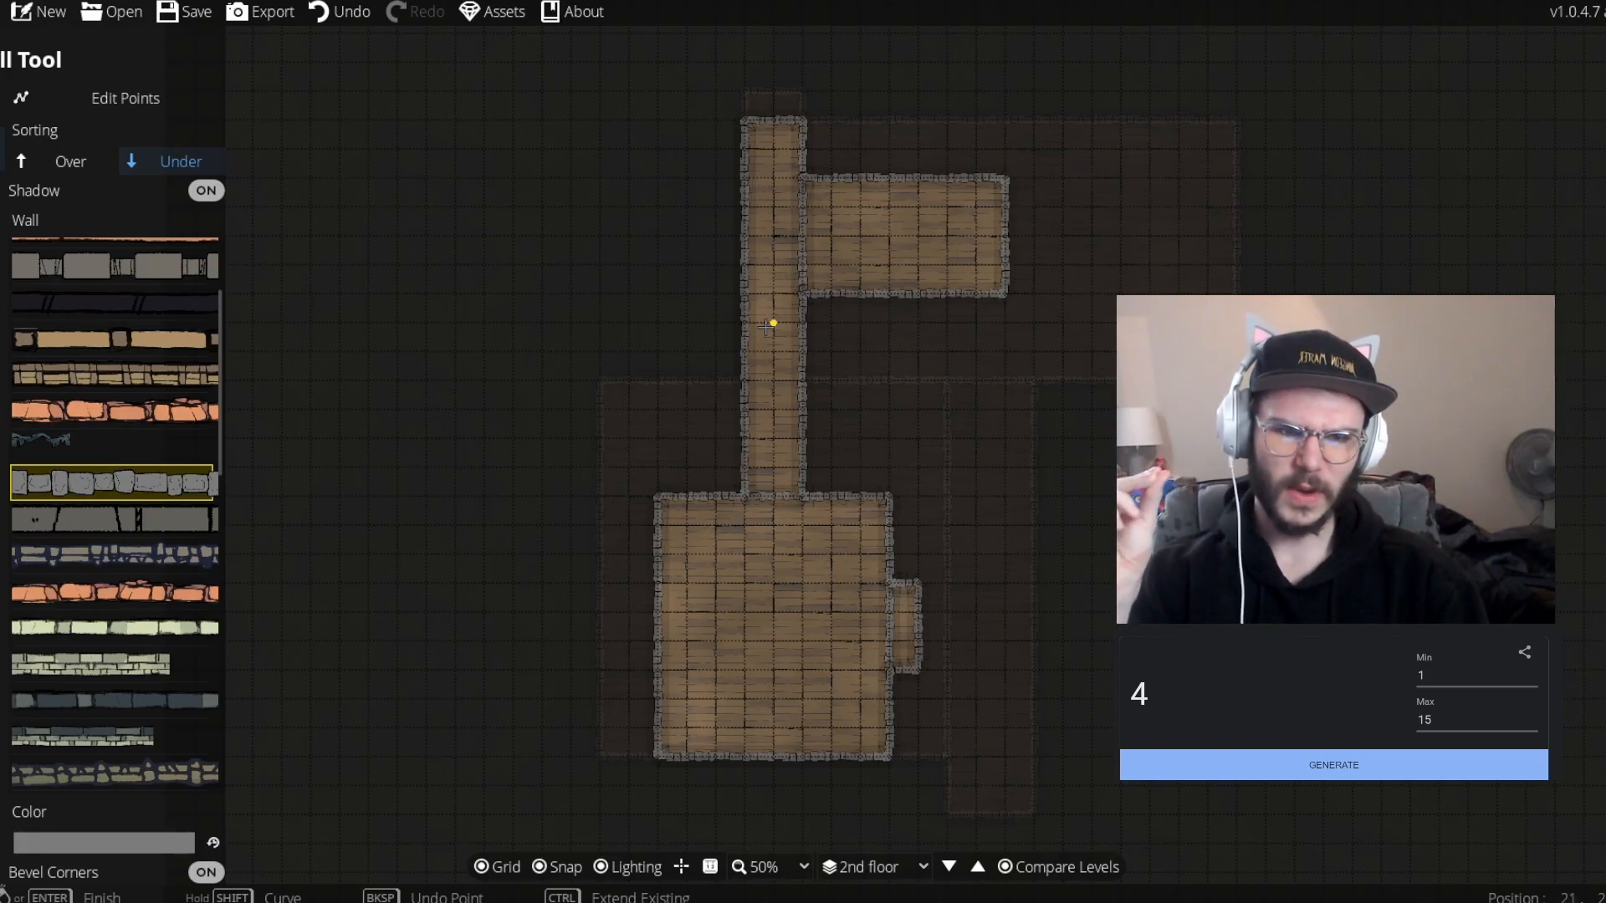
left_click(1442, 765)
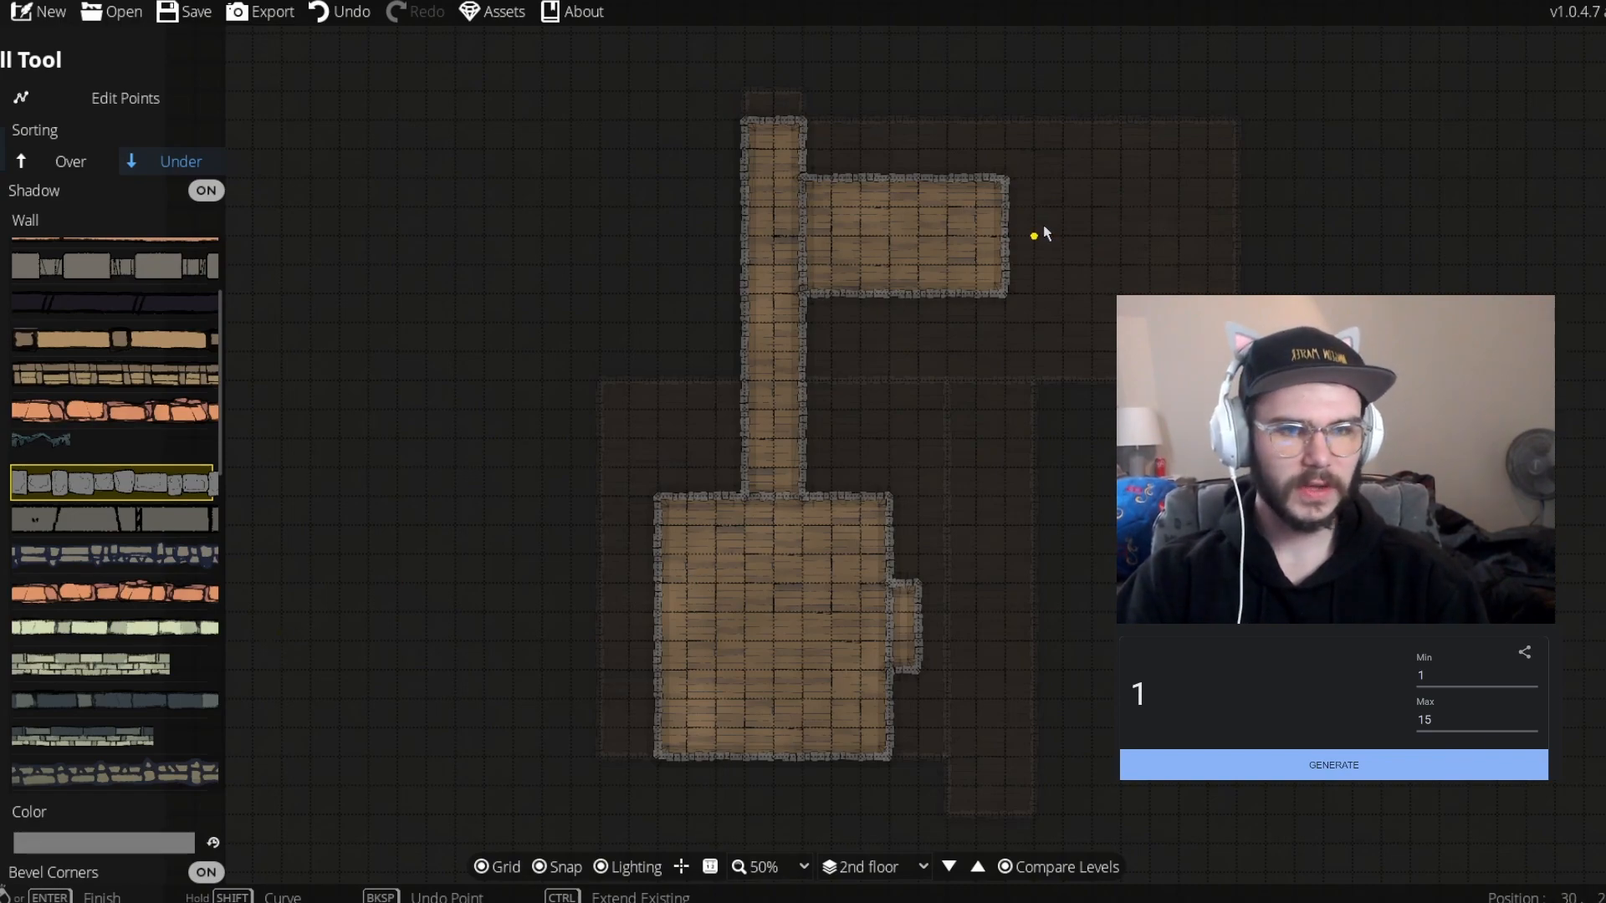
left_click_drag(571, 381, 600, 757)
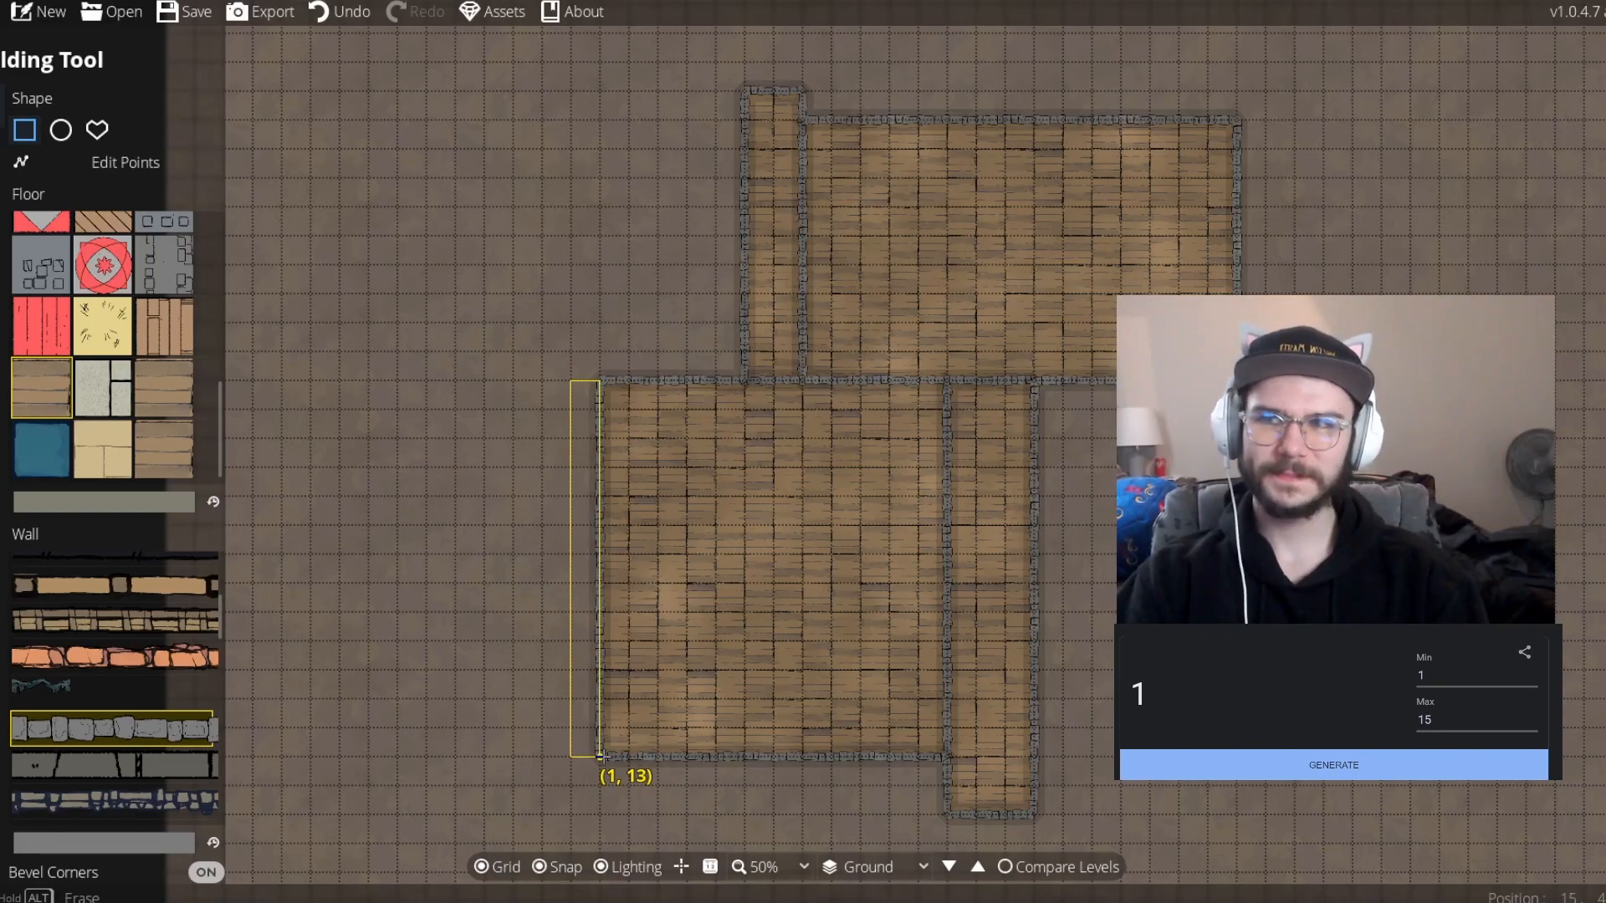
left_click_drag(1033, 382, 1071, 758)
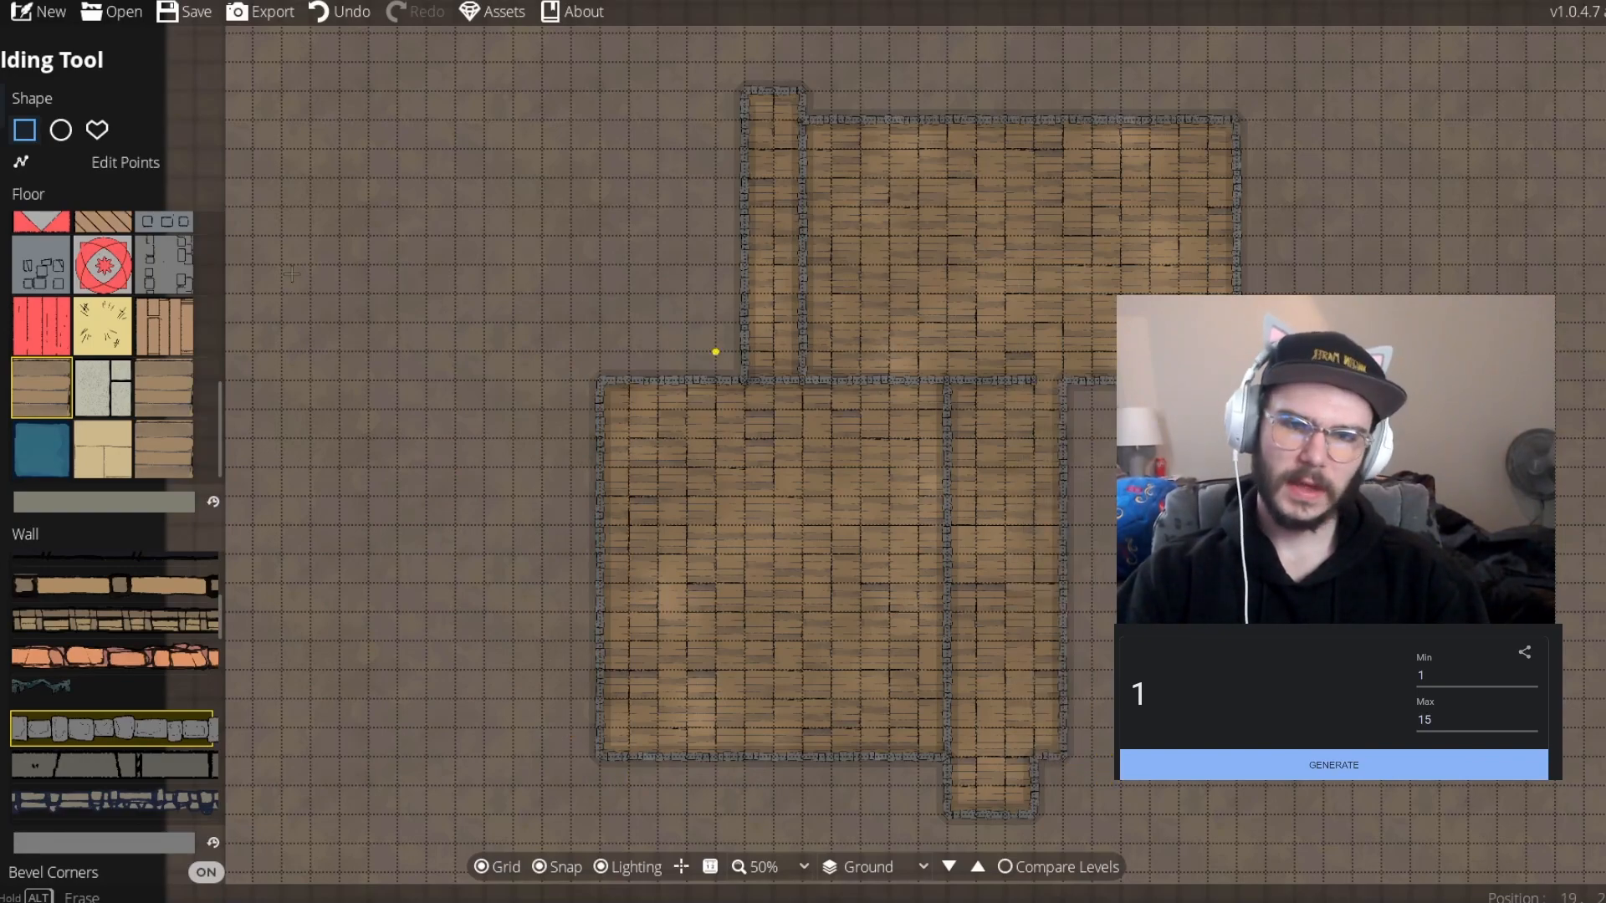
left_click(2, 148)
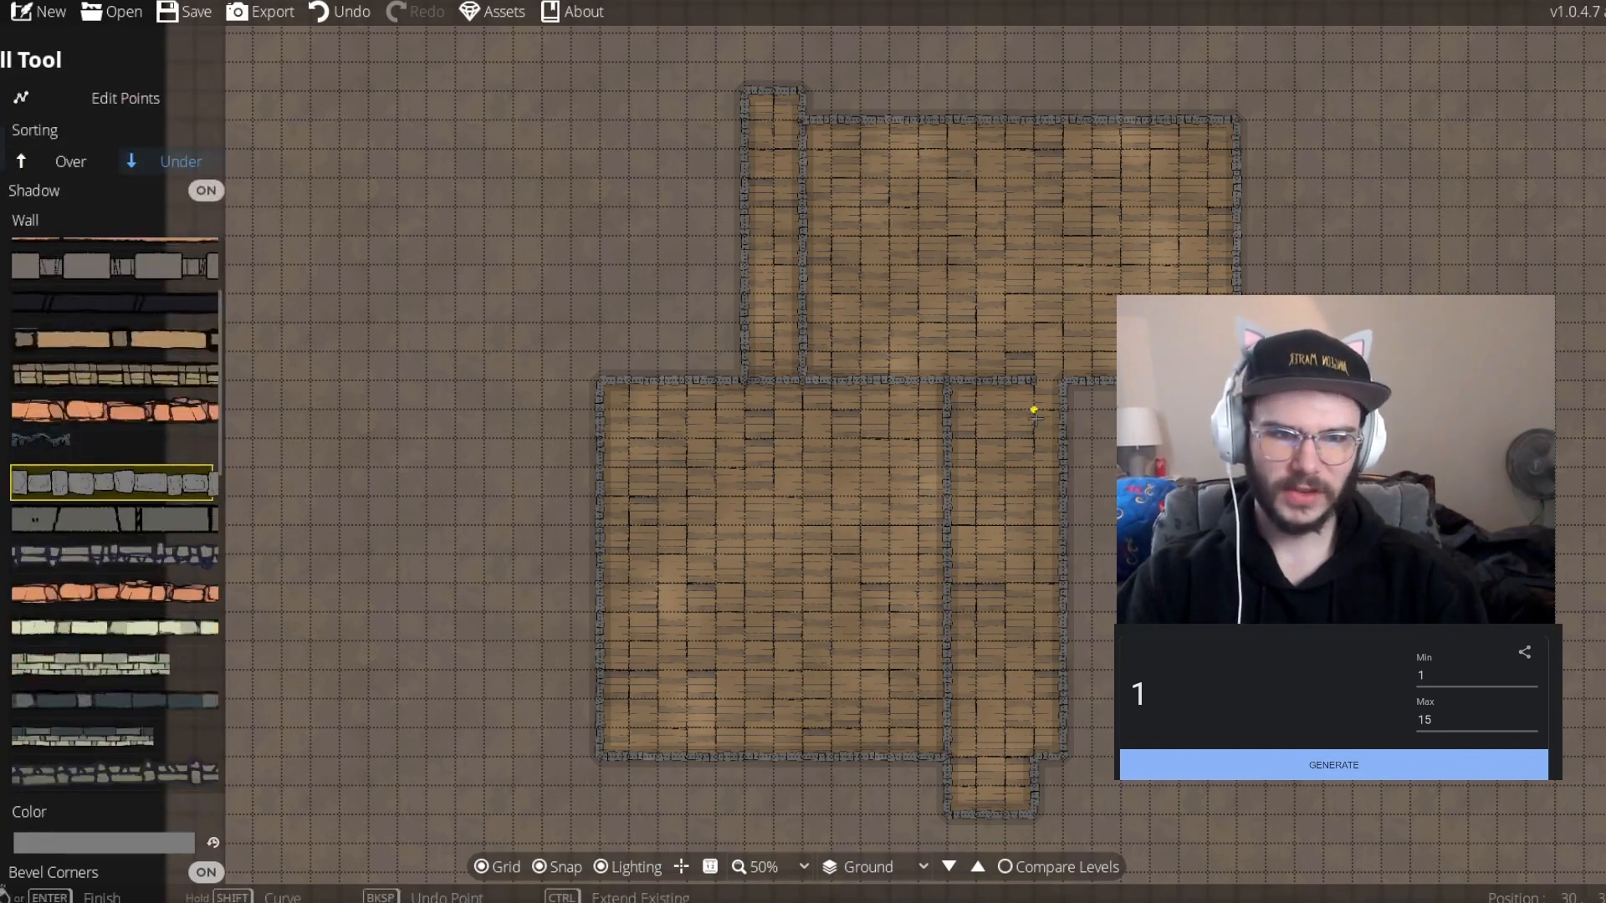
left_click(1063, 382)
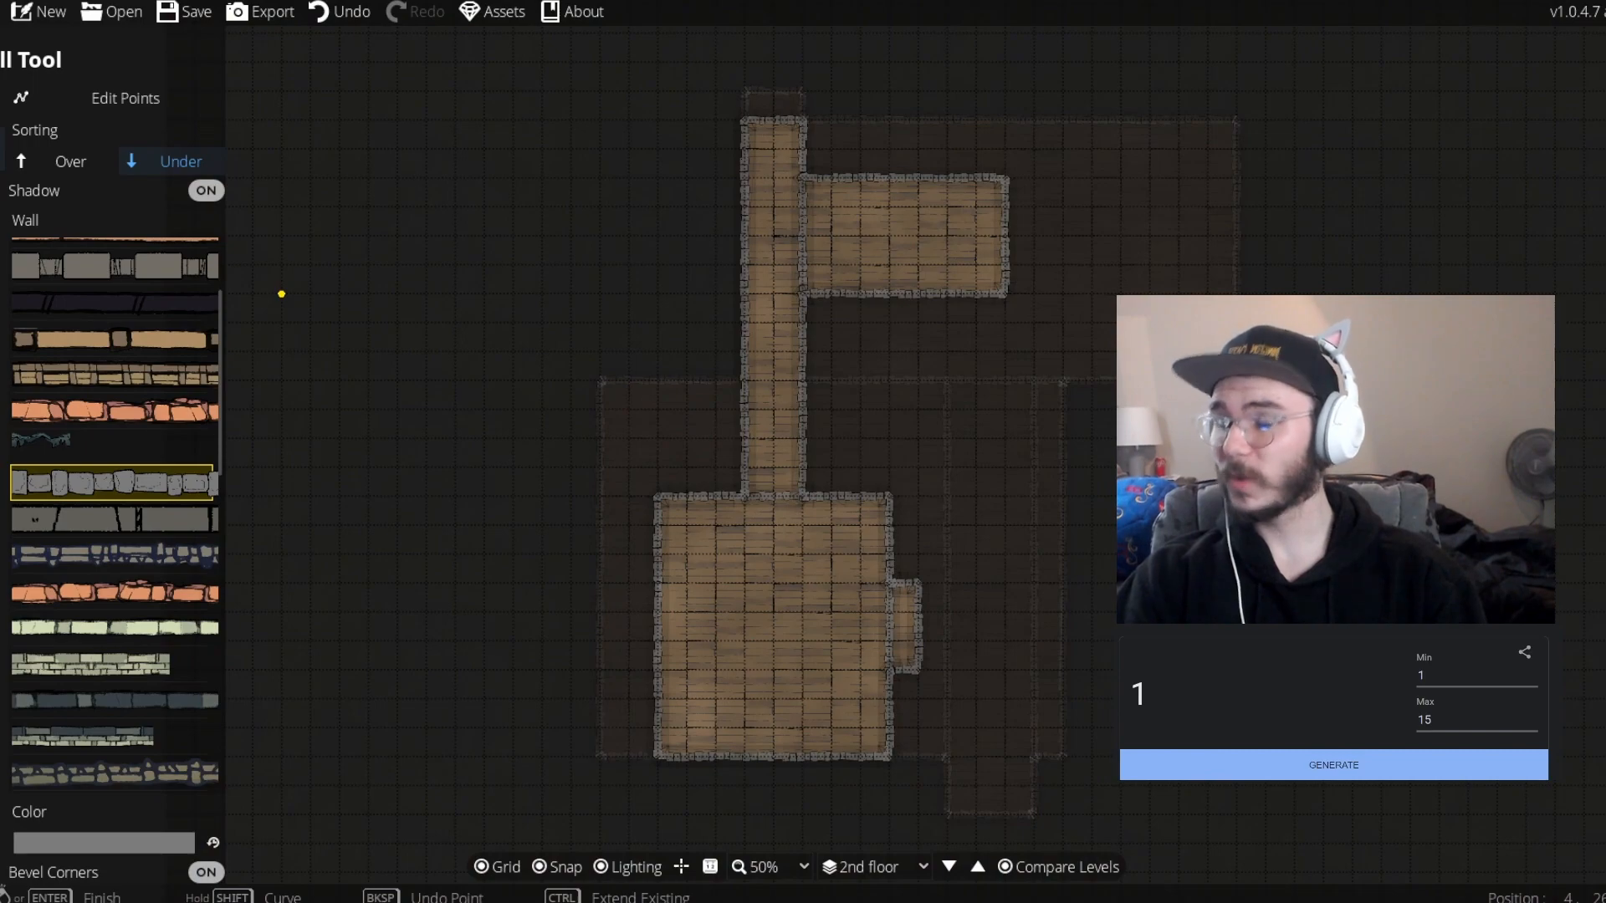
Generate random dimensions and draw a 5 by 8 square room on the Ground level, left of the corridor and above the large room
left_click(1470, 766)
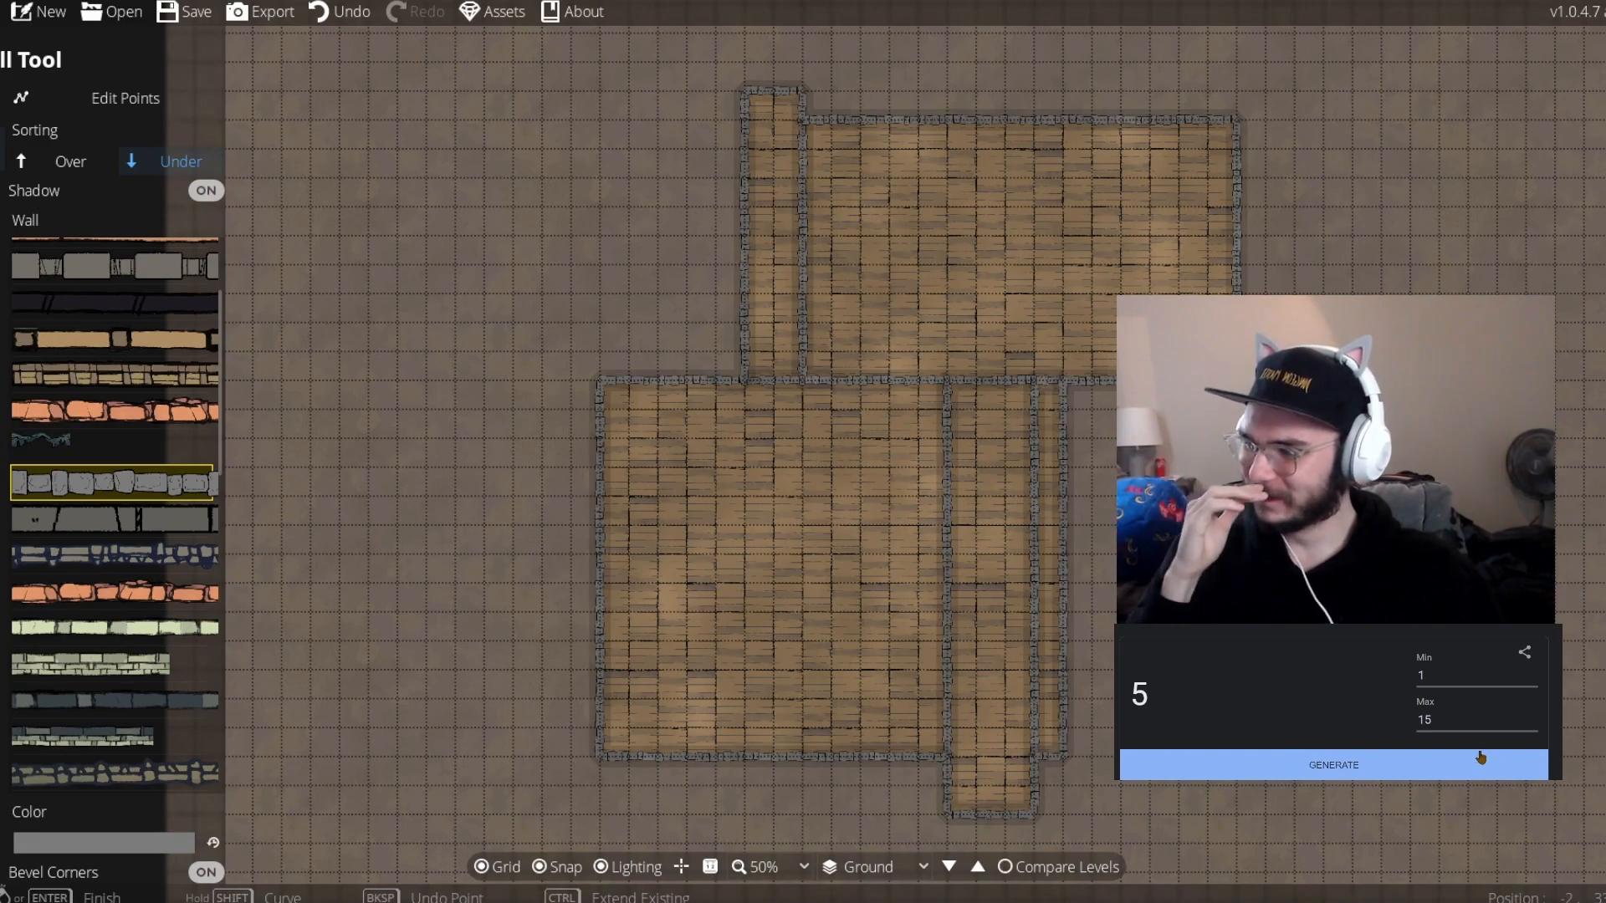
left_click(1479, 756)
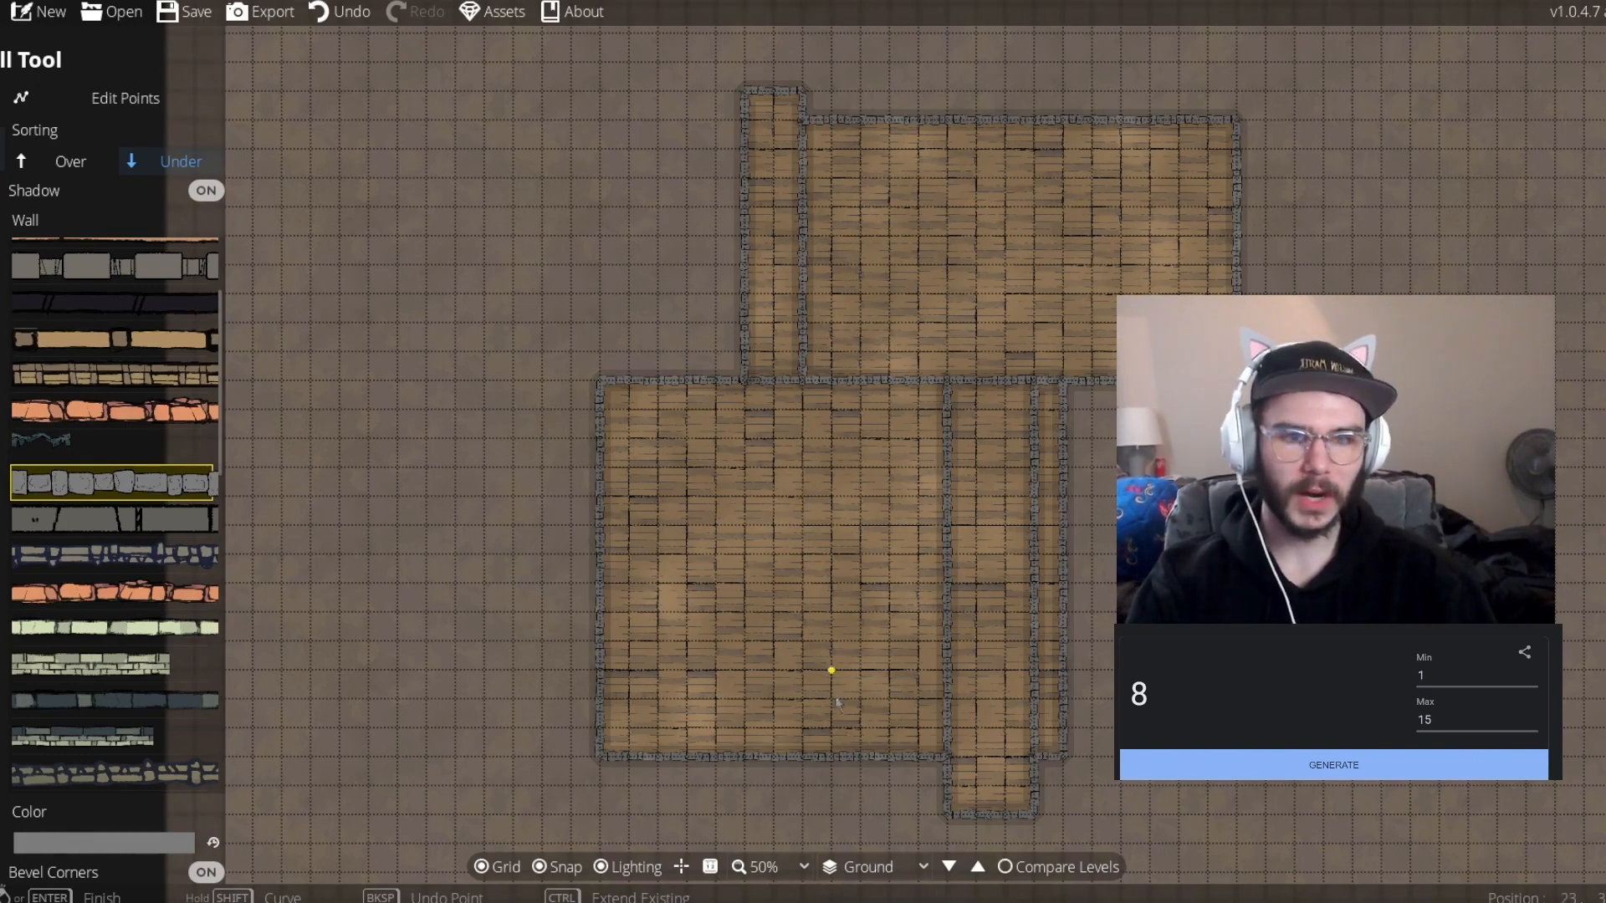
key("b")
left_click_drag(599, 381, 755, 160)
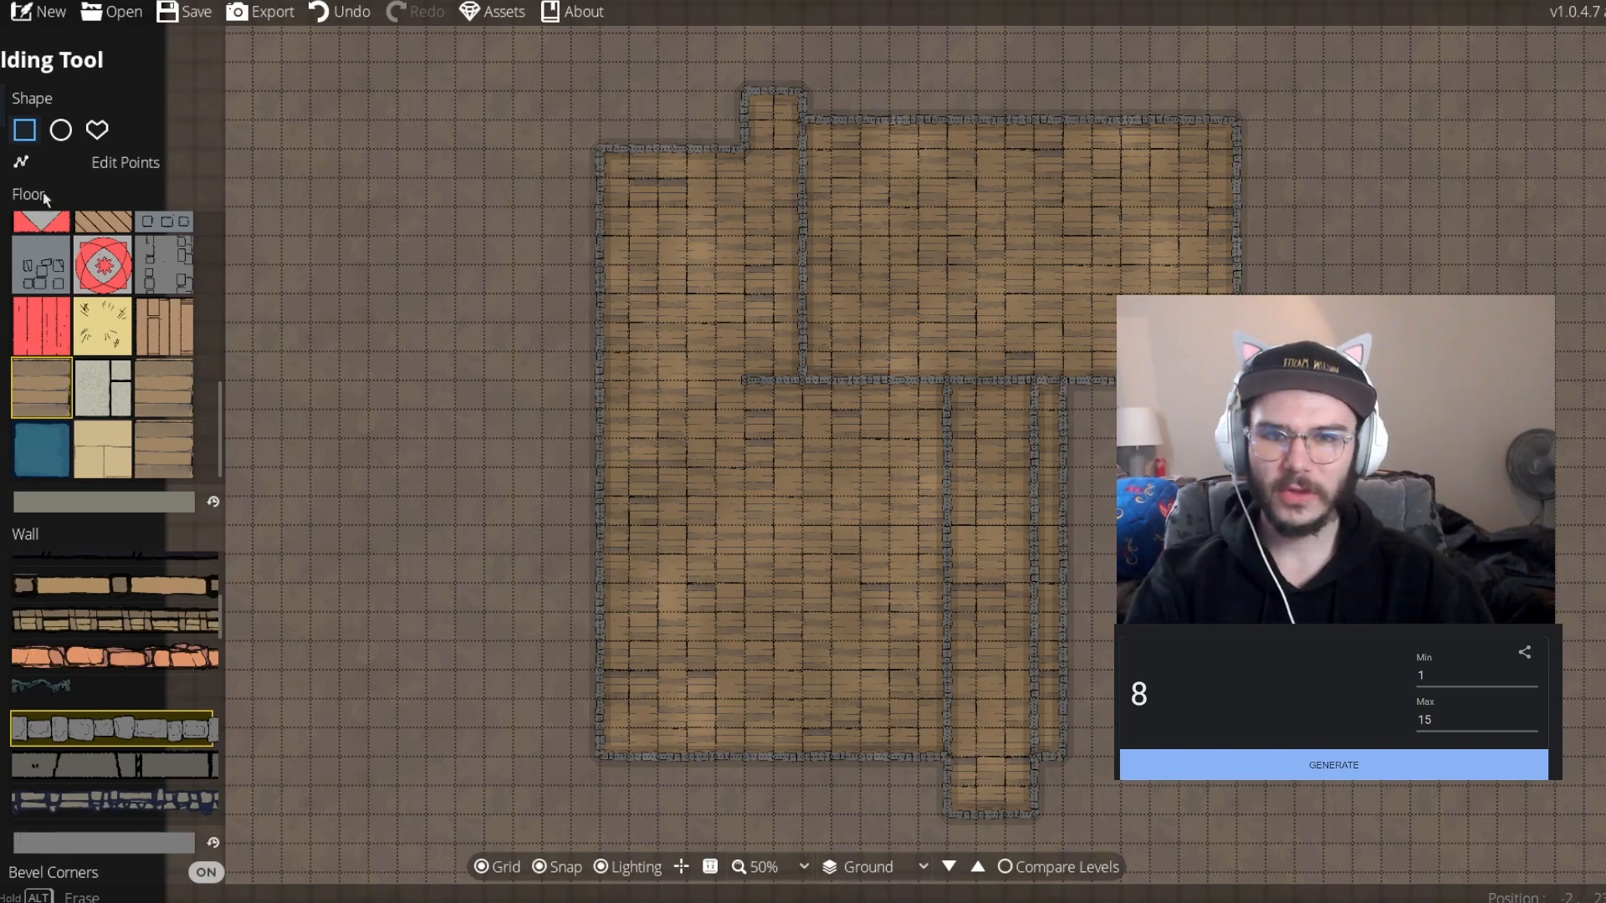
Wall off the 5 by 8 square room from the Ground level's corridor and the large room below
left_click(3, 159)
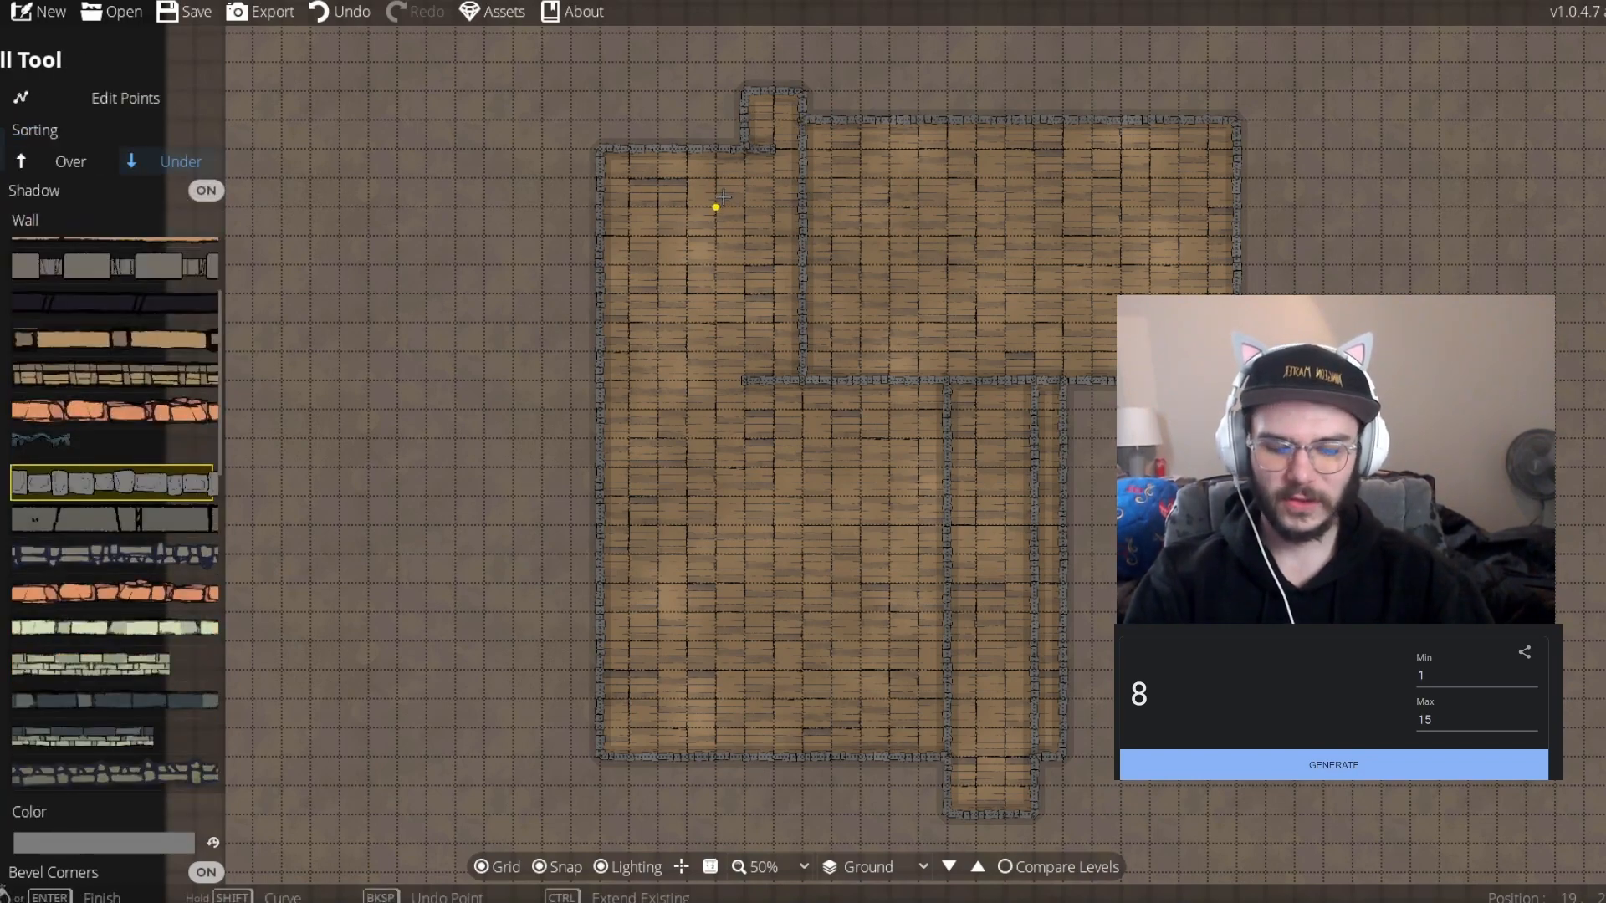
key("ctrl+z")
left_click(743, 150)
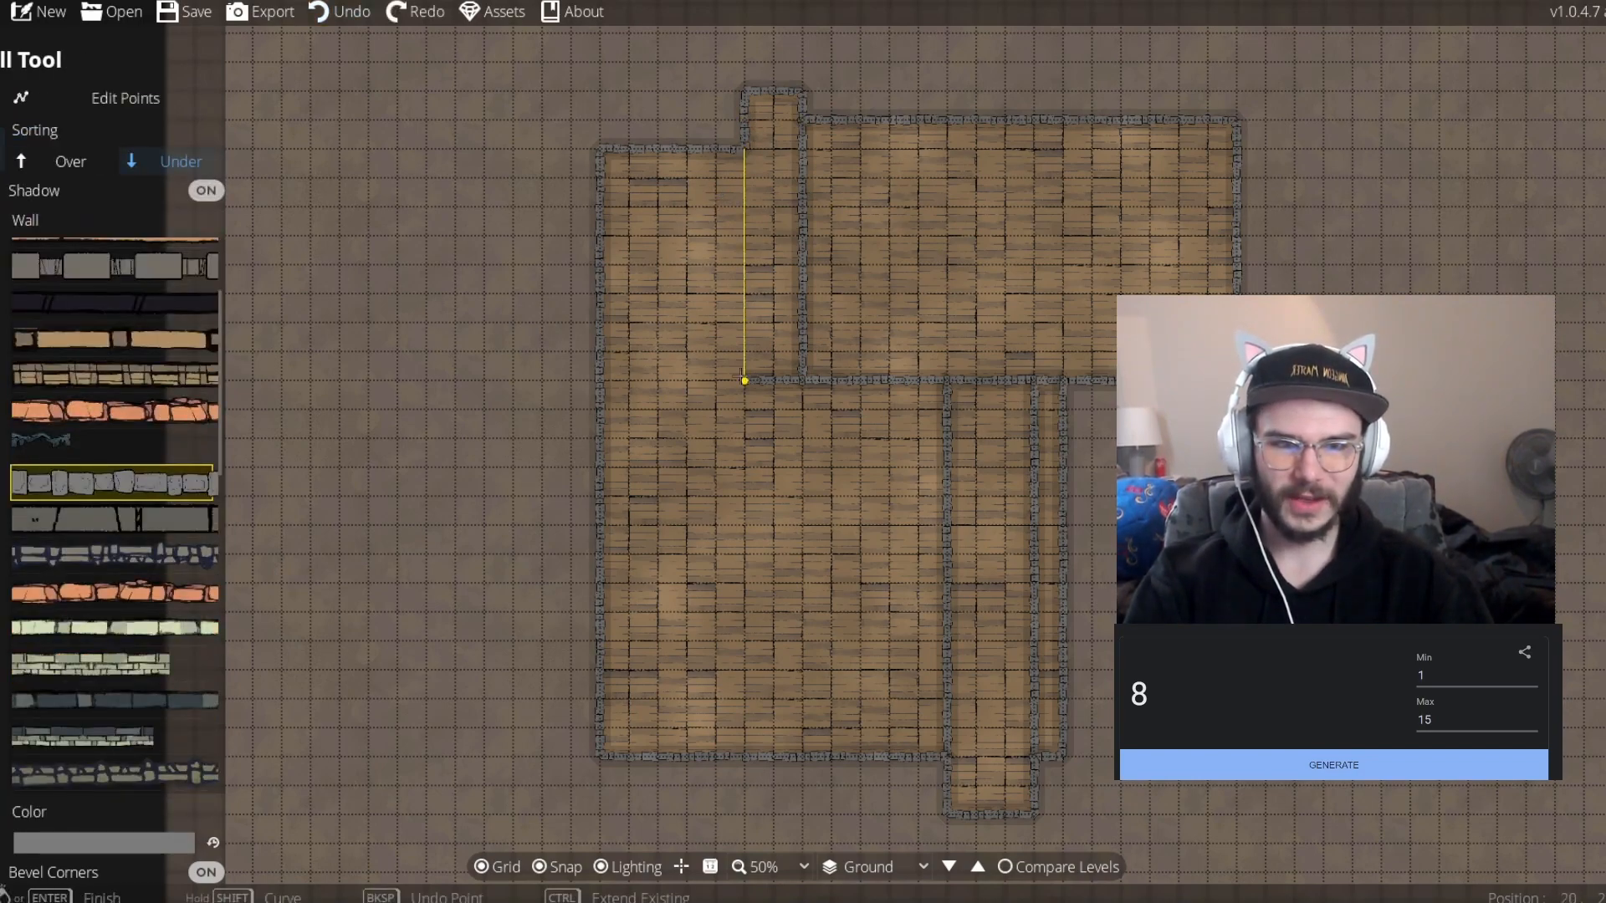
left_click(743, 377)
right_click(604, 375)
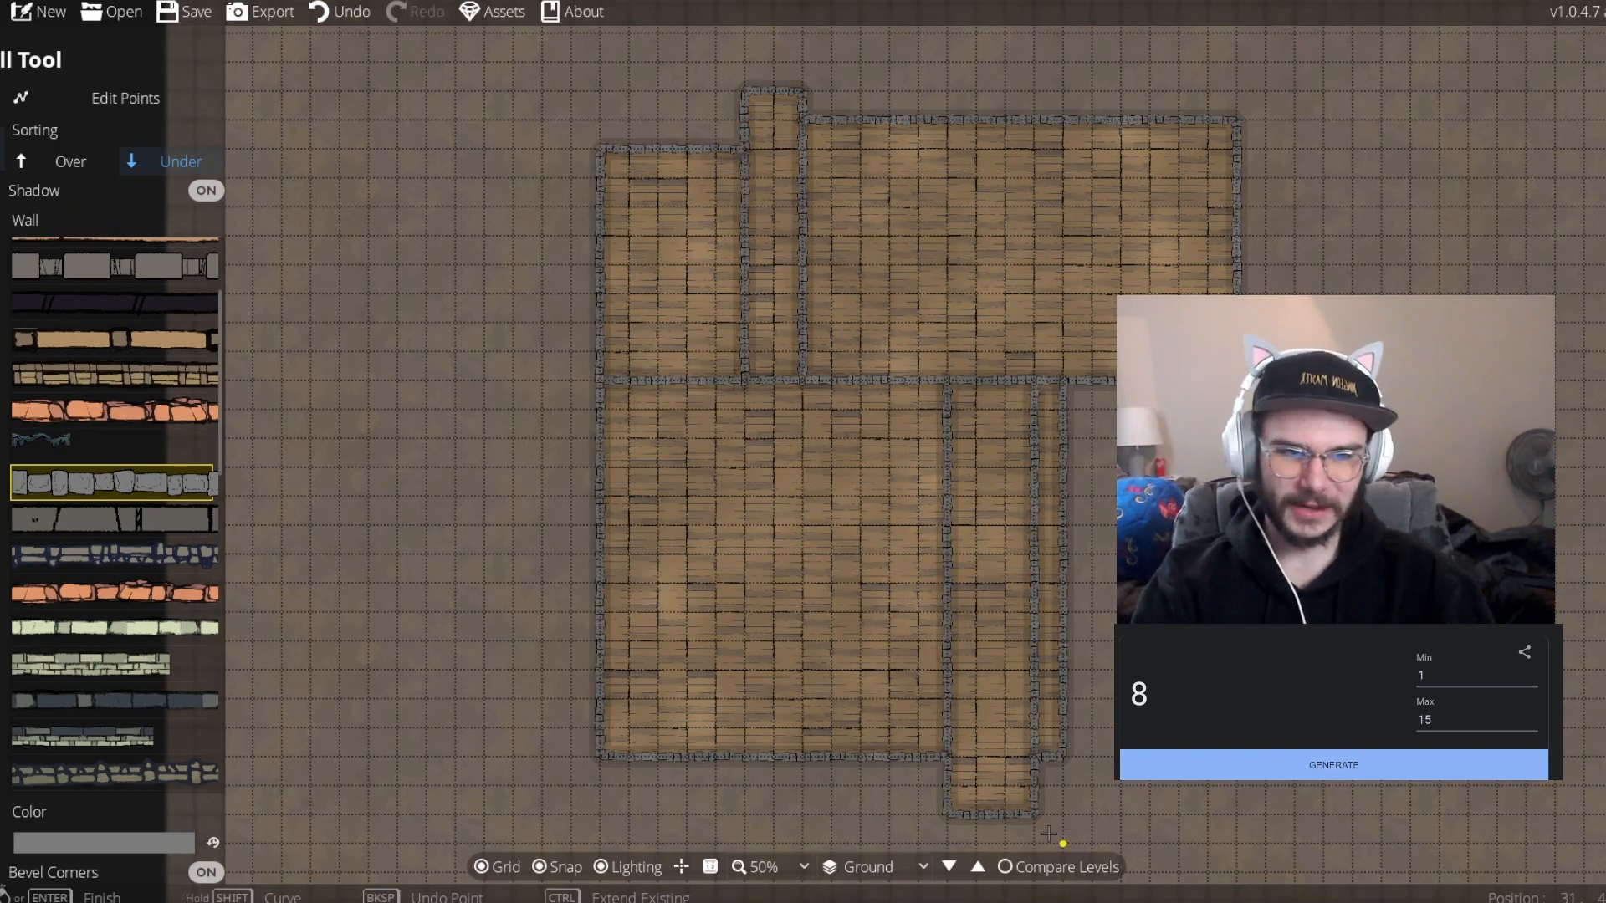
mouse_move(122, 557)
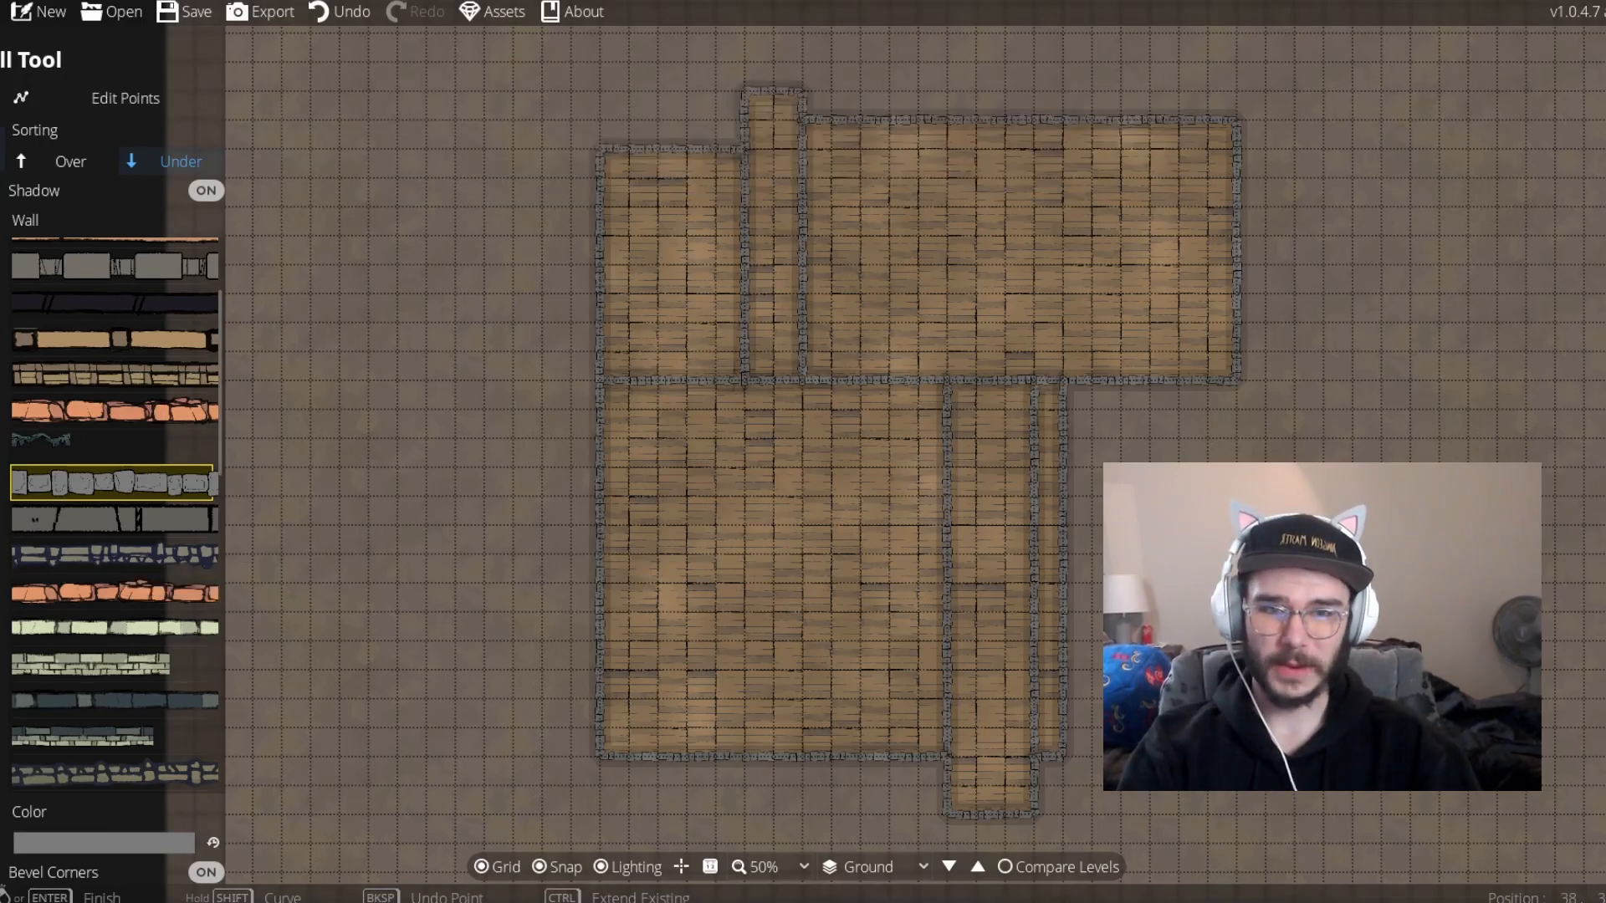
left_click(1265, 640)
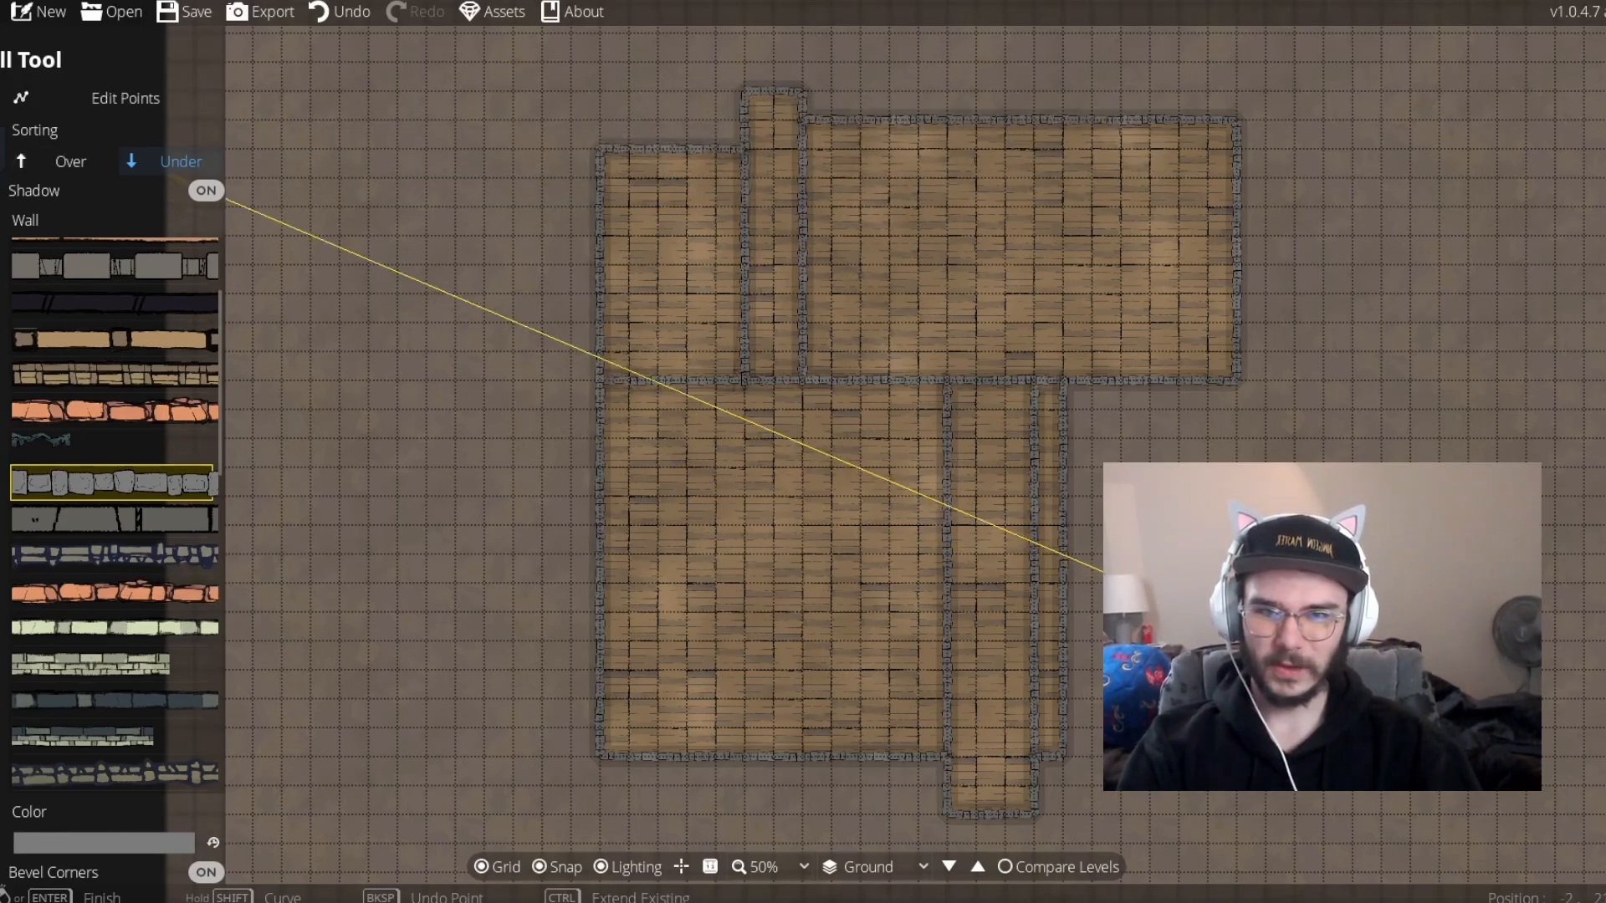
key("Escape")
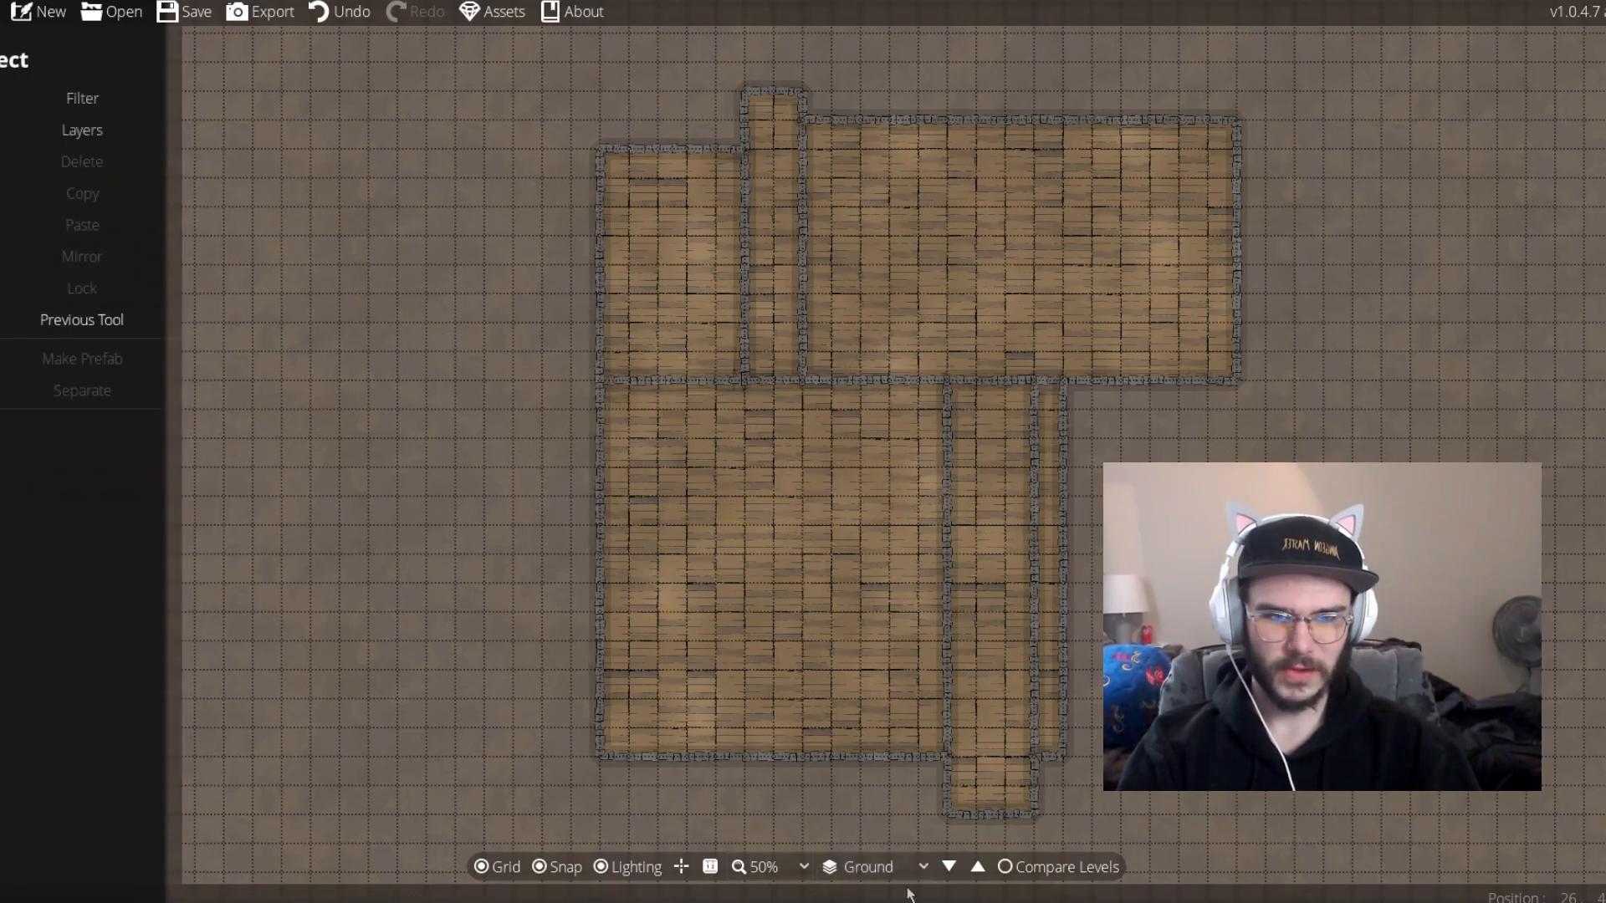
Draw orange diamond-patterned paving outside the Ground level building, above the corridor and below the large room
left_click(977, 867)
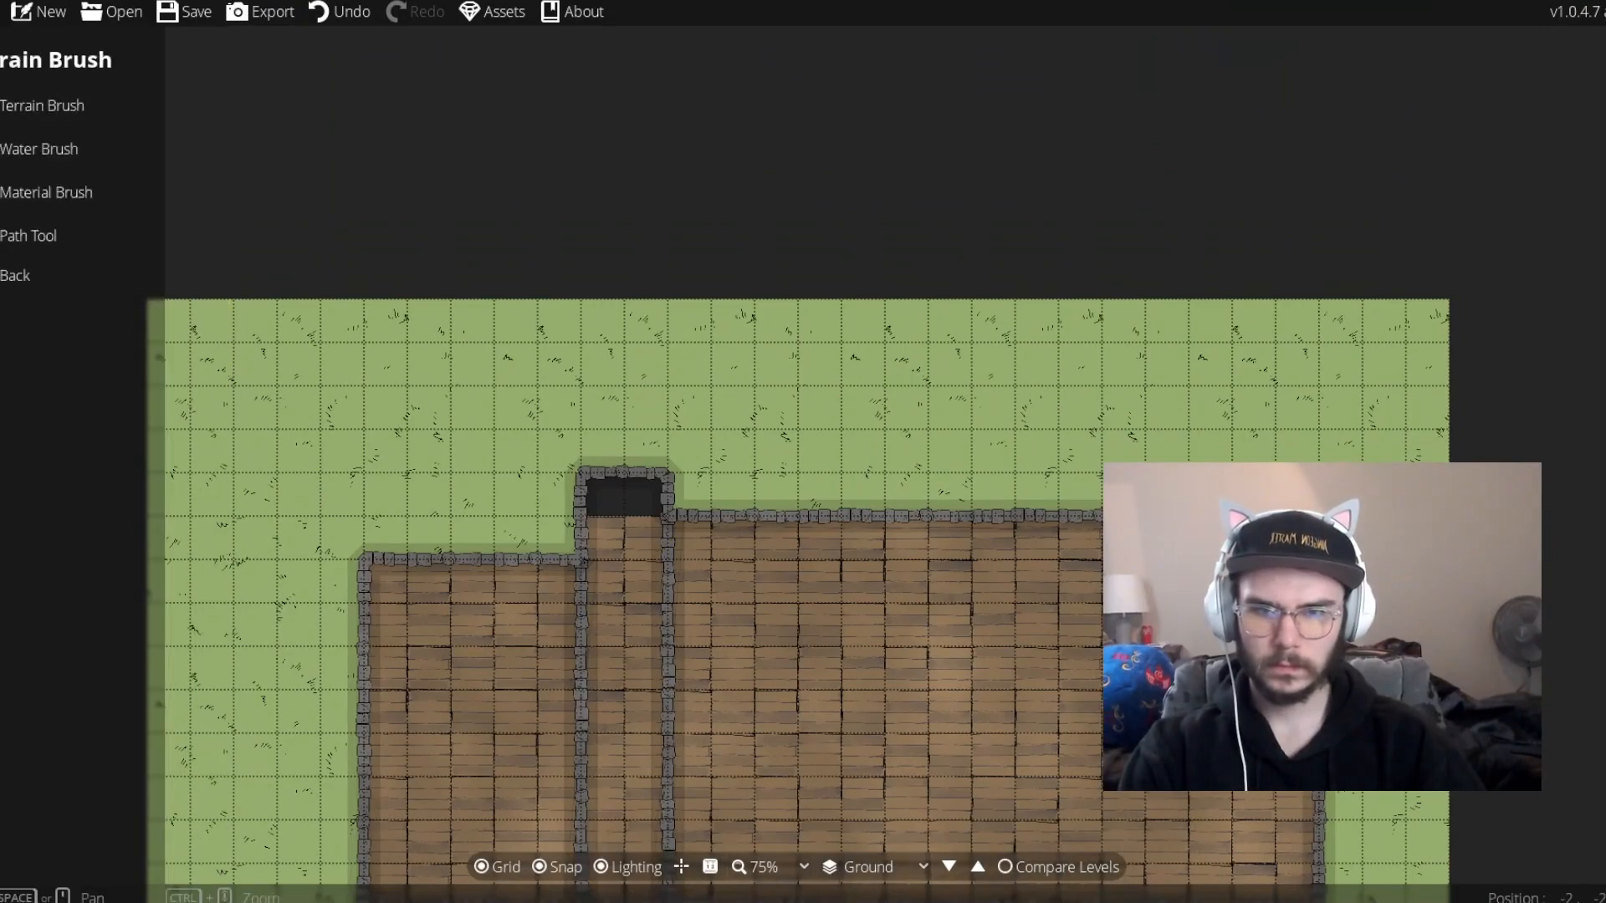
key("p")
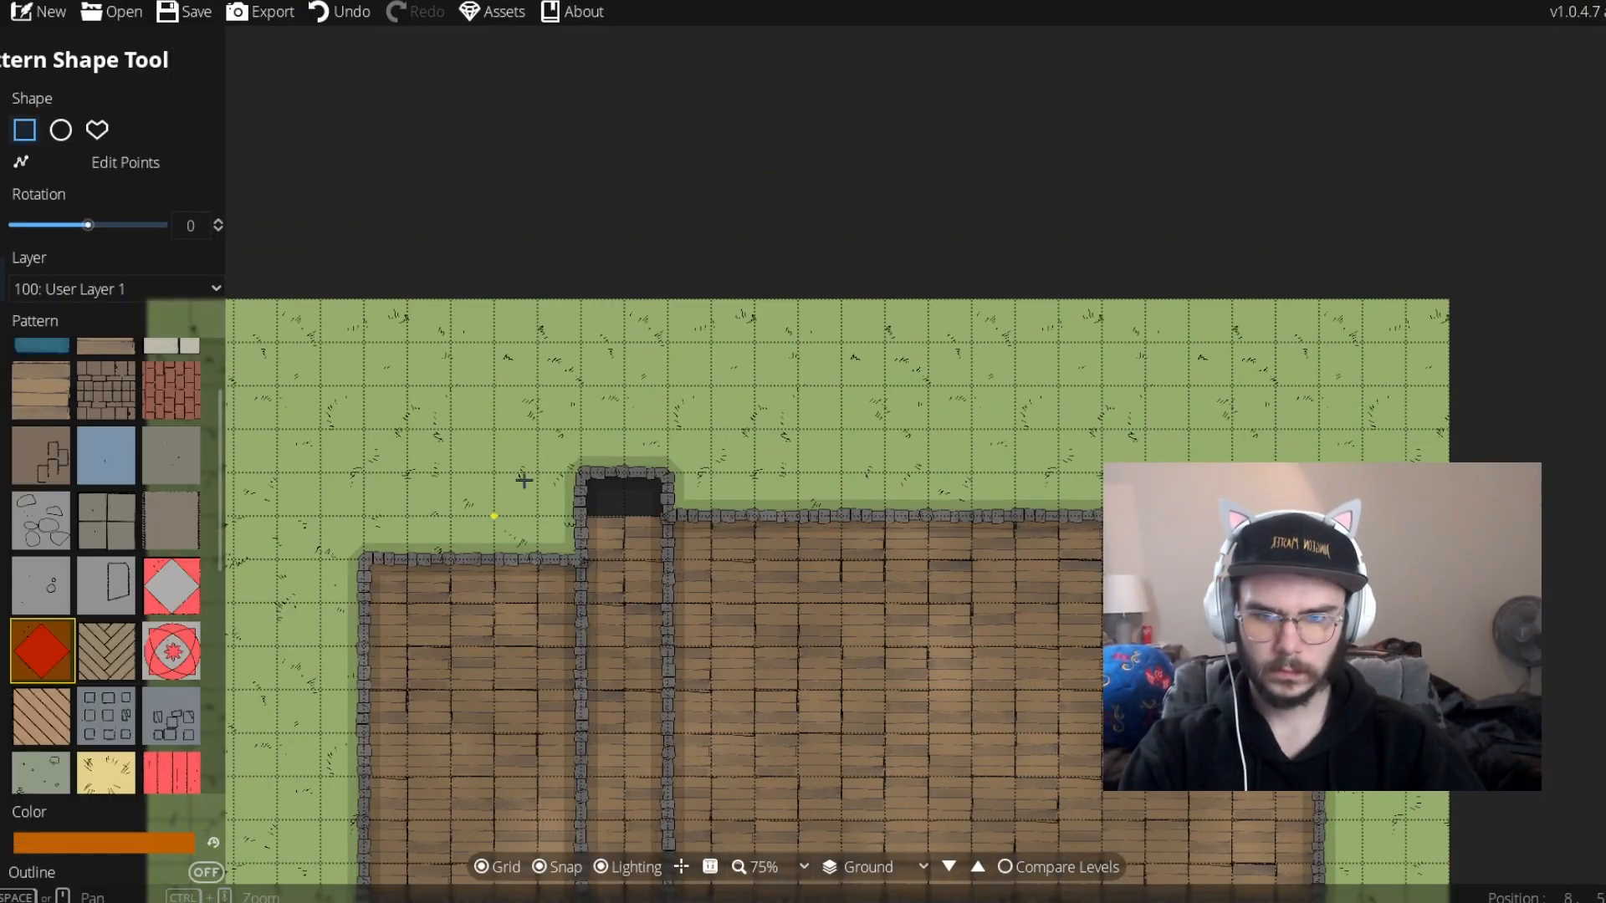
left_click_drag(583, 469, 667, 302)
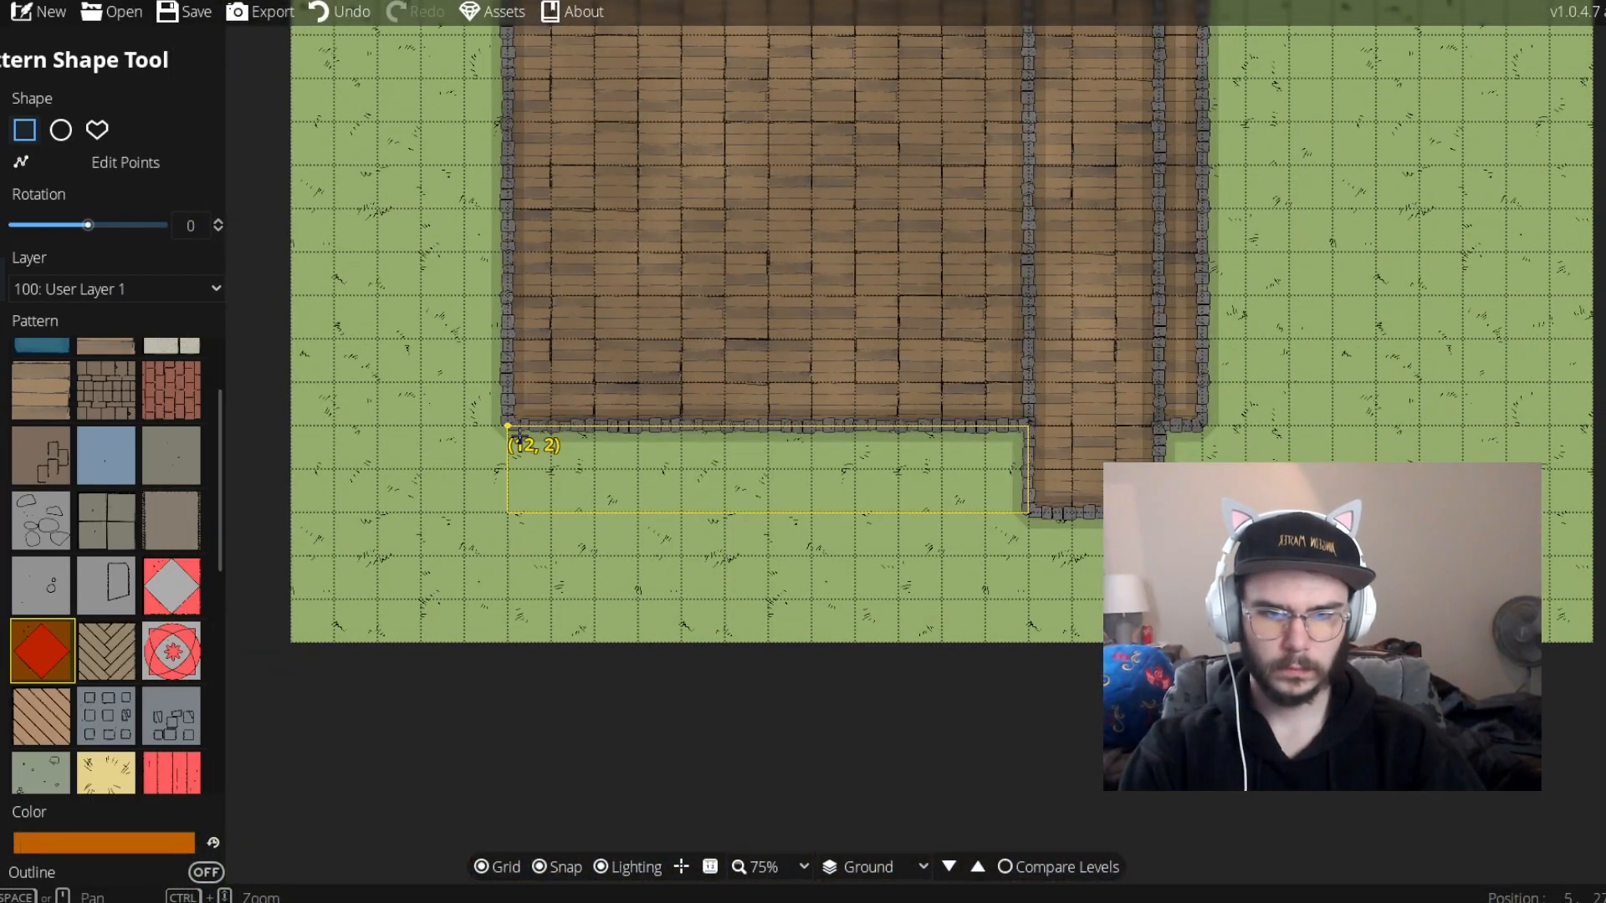
left_click_drag(507, 470, 551, 597)
Place door portals in the interior walls between rooms on the Ground level and the 2nd floor
key("w")
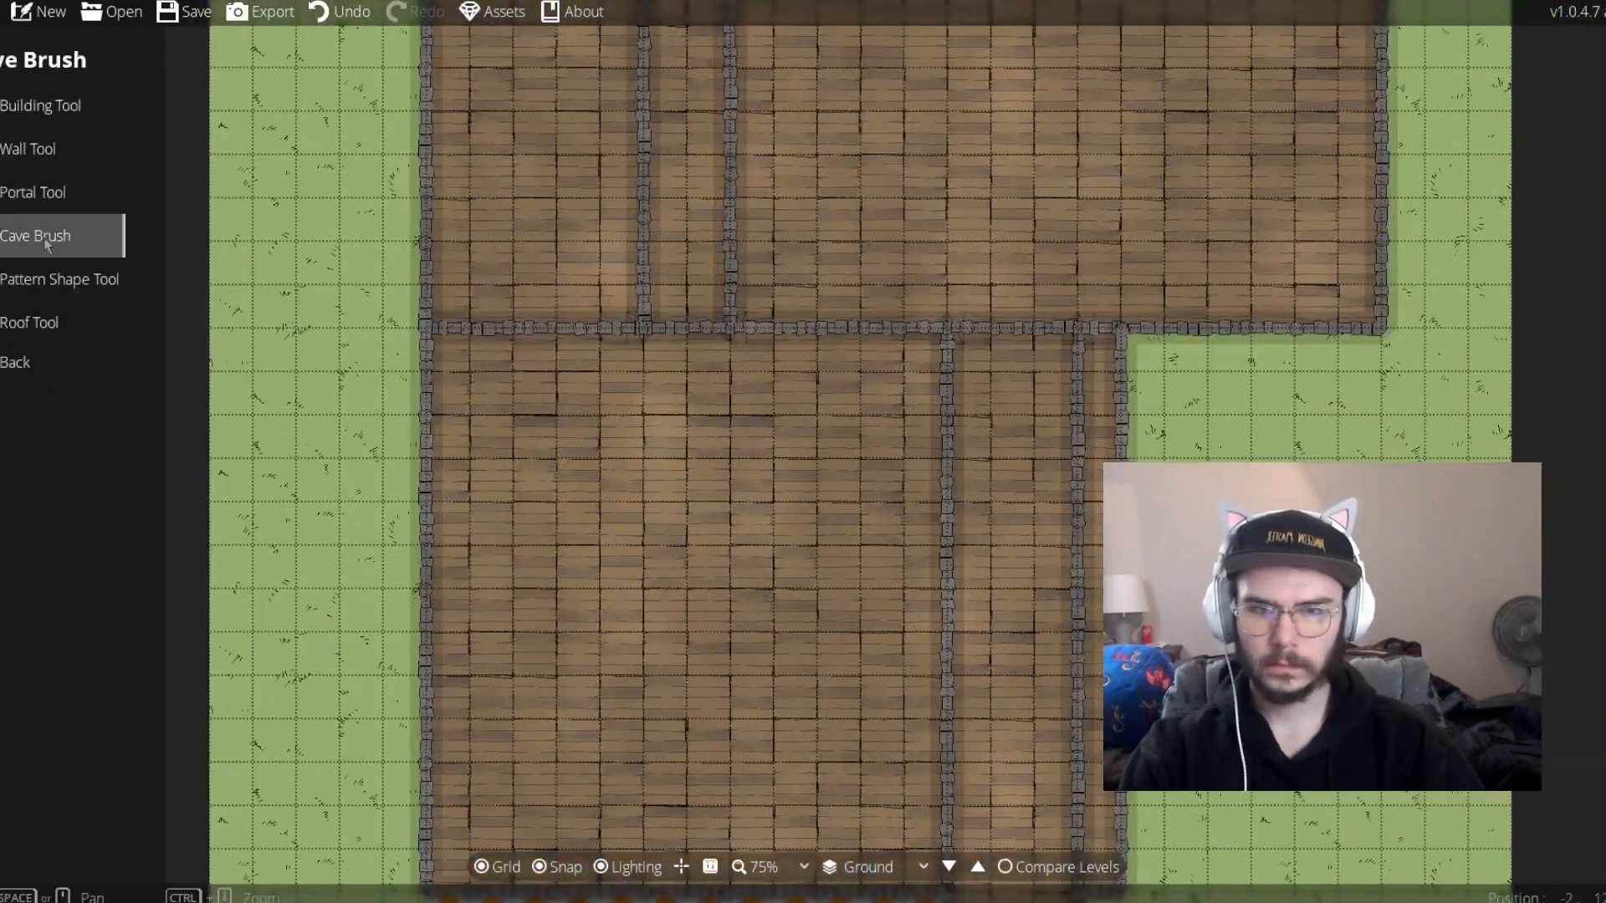
left_click(54, 190)
scroll(614, 343, "up", 4)
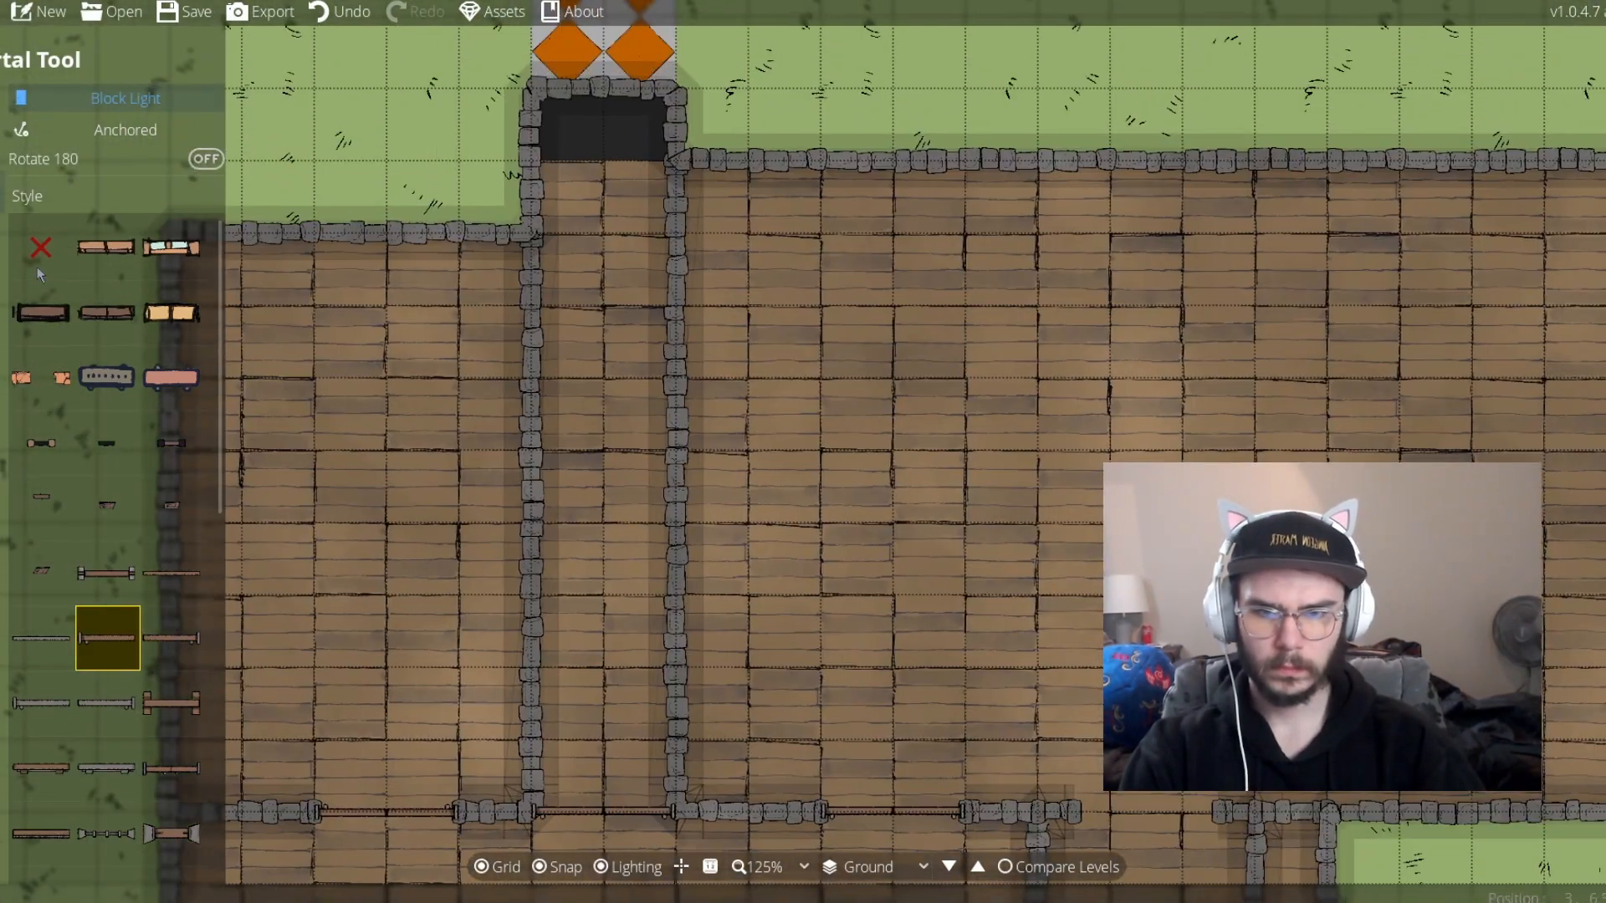
left_click(37, 268)
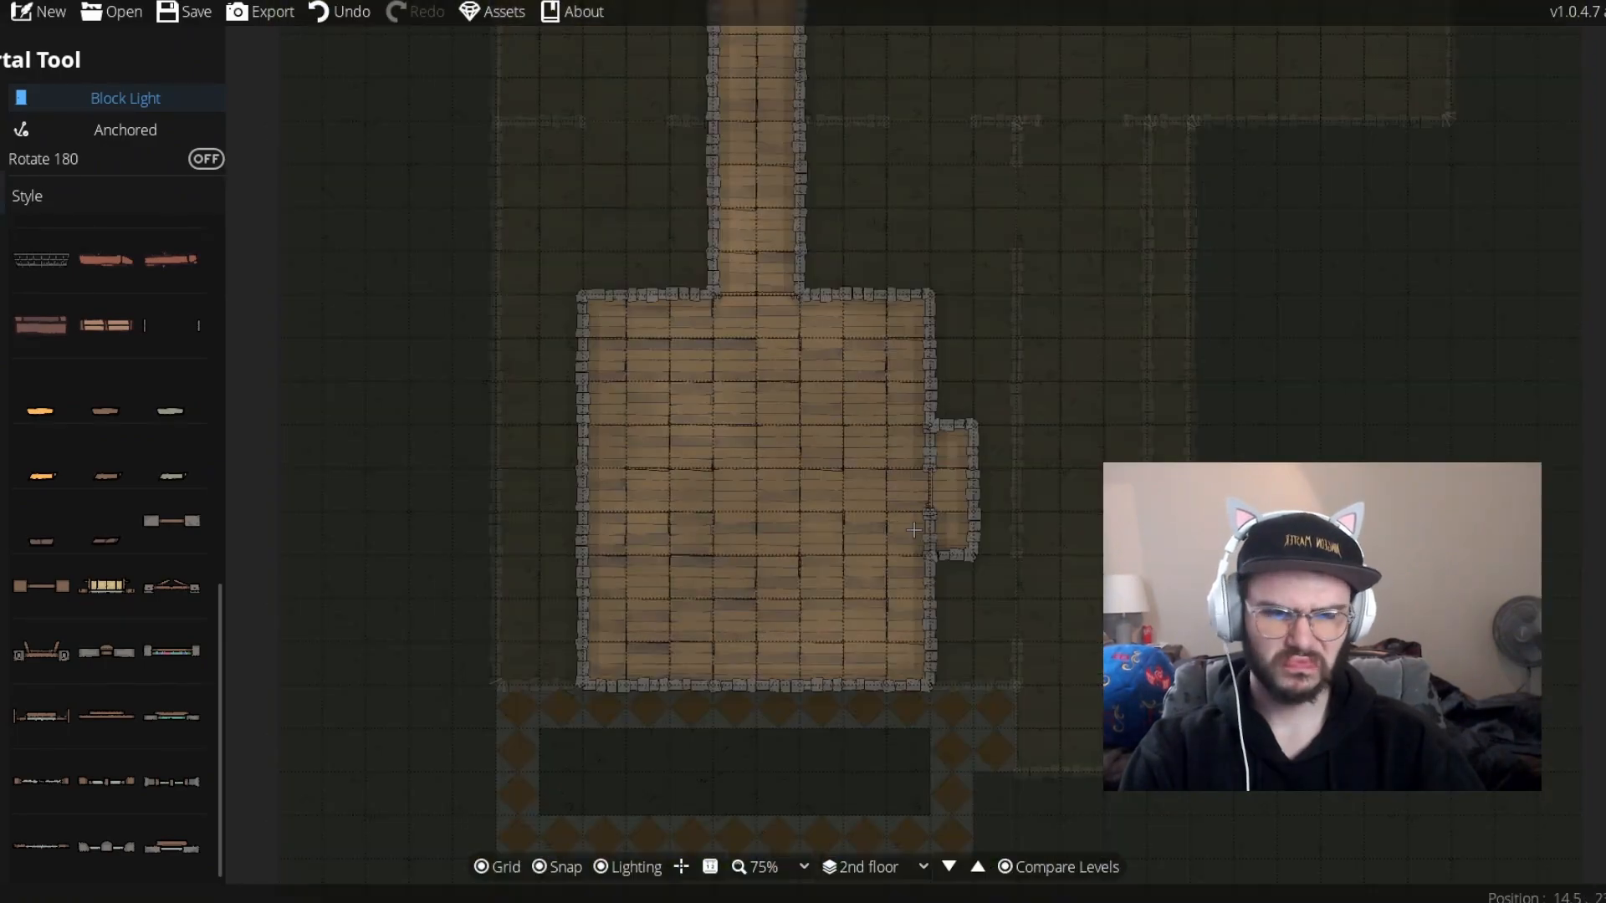
Place a square wooden staircase, rotated to -180, against the middle of the large room's lower wall on the 2nd floor
left_click(51, 206)
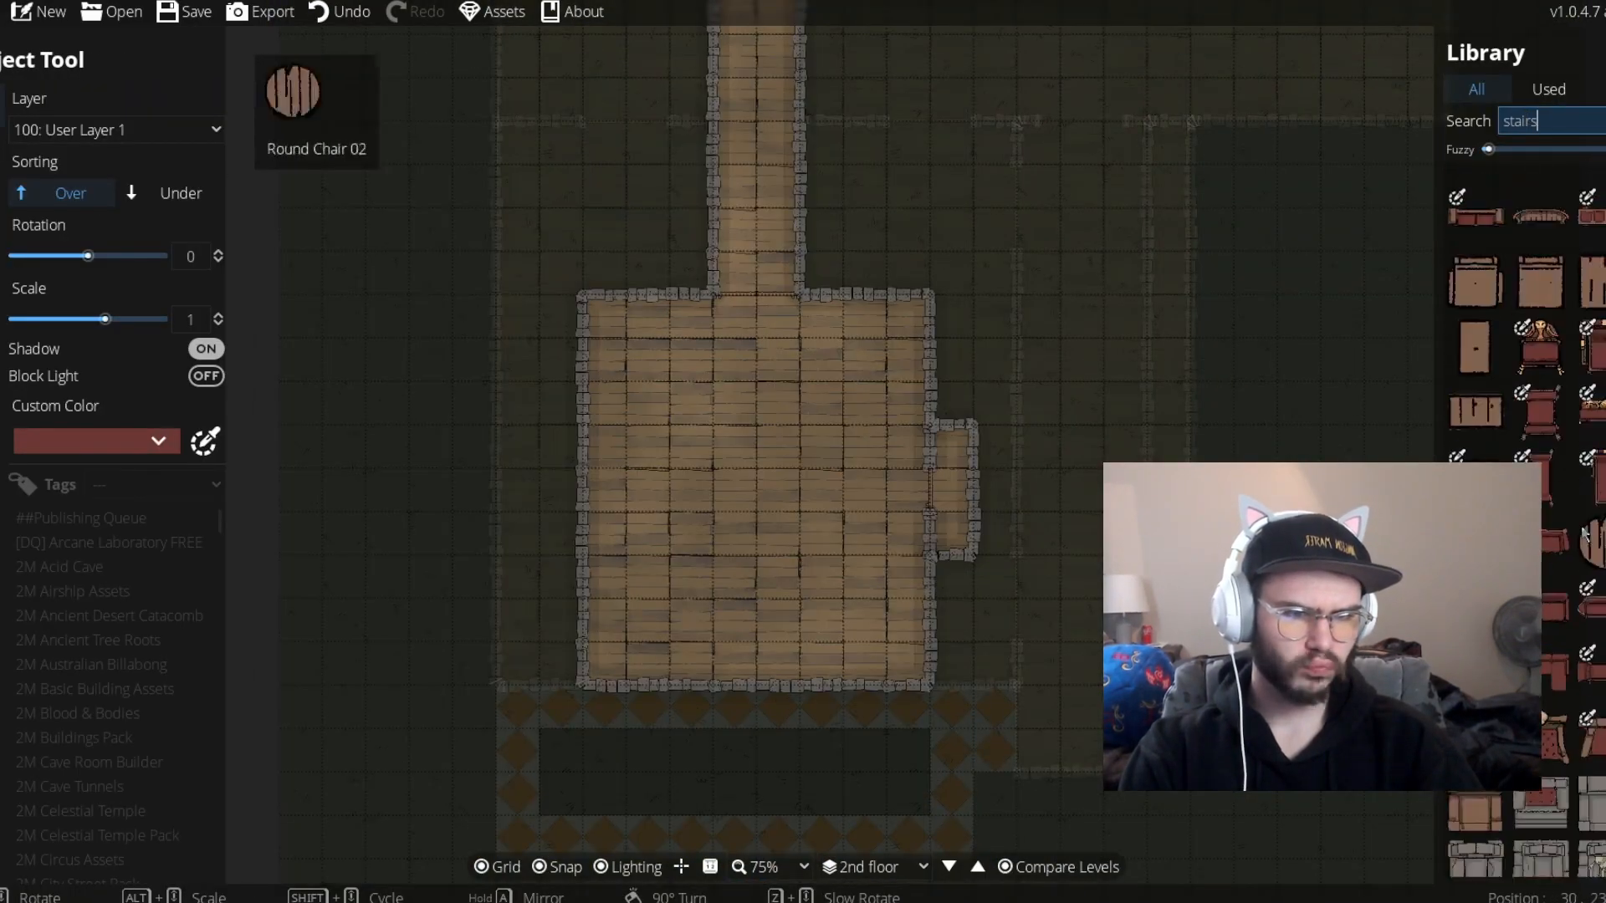
left_click(1558, 719)
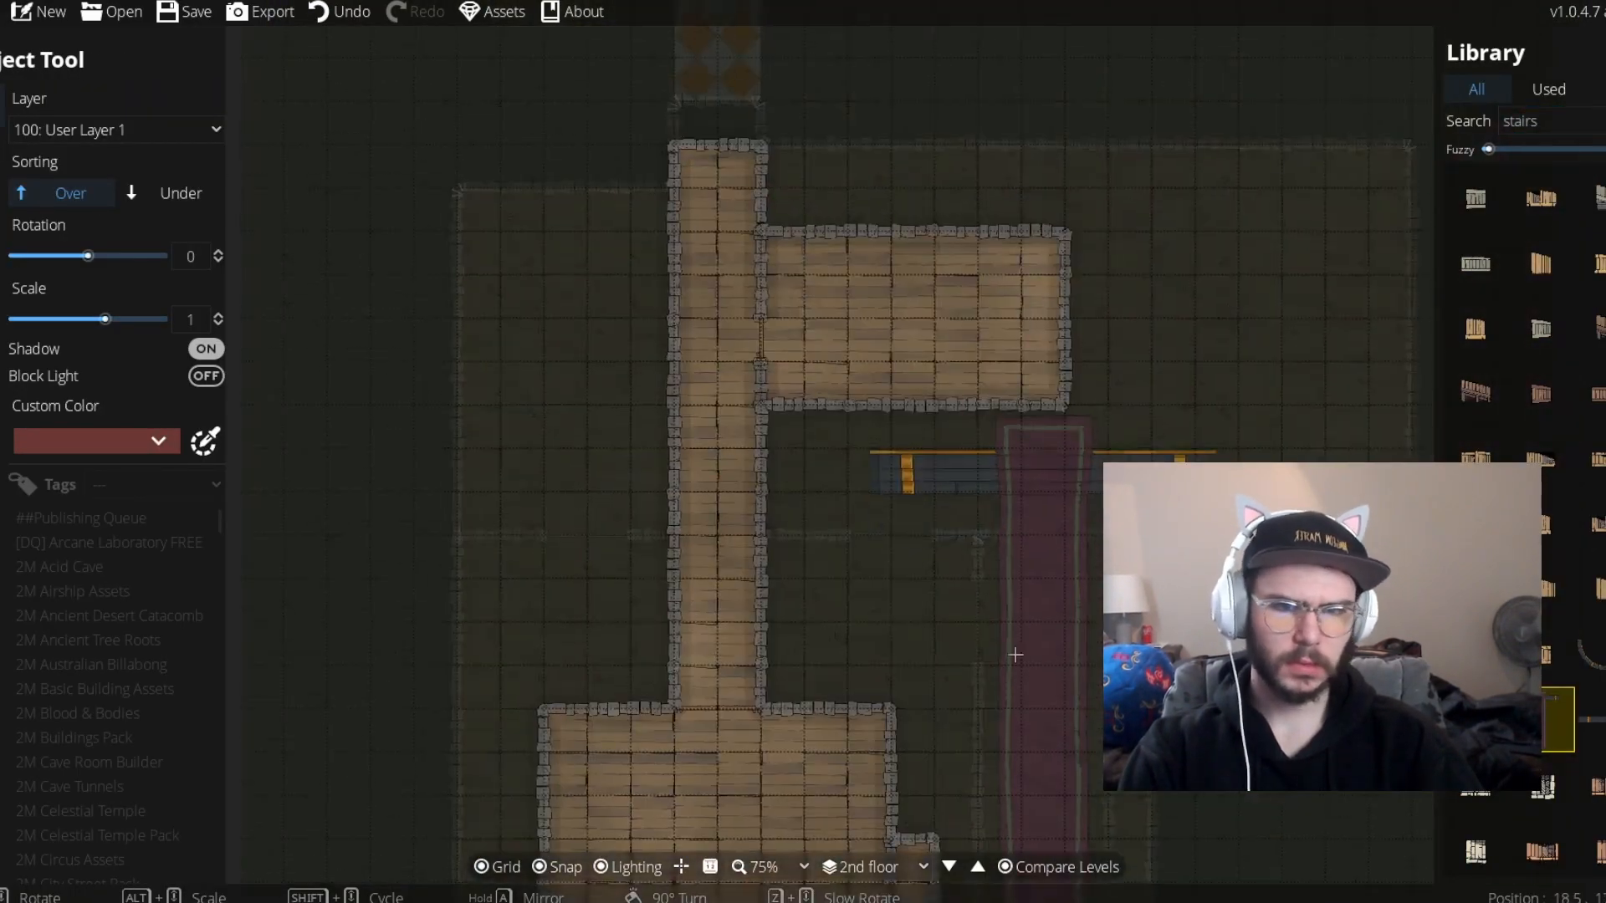
scroll(284, 92, "down", 12)
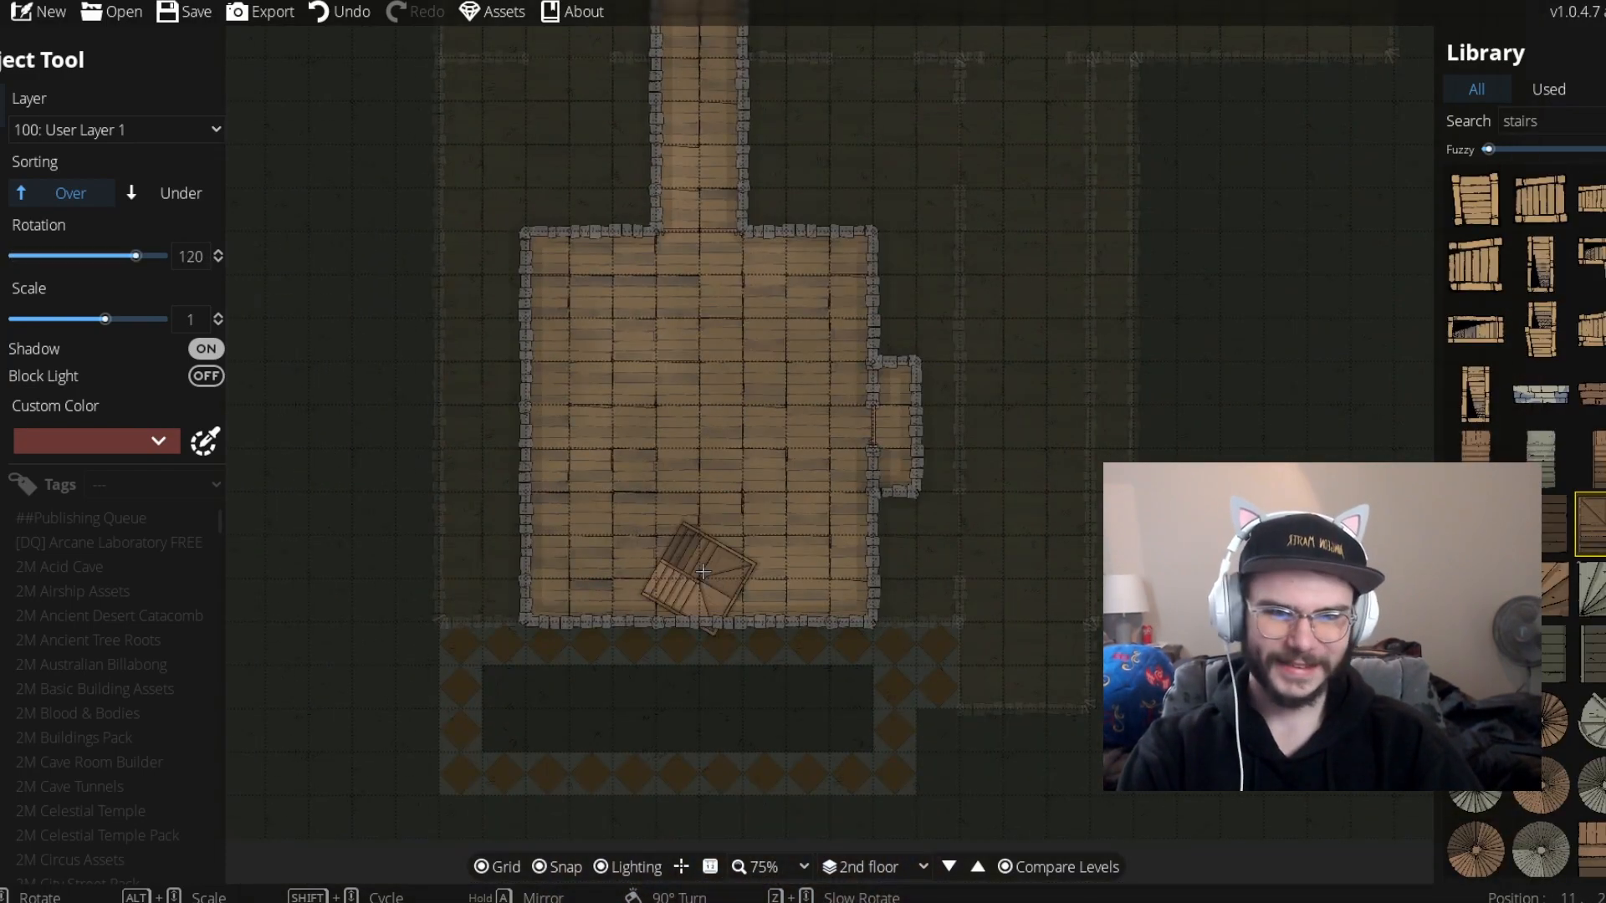
scroll(703, 571, "down", 4)
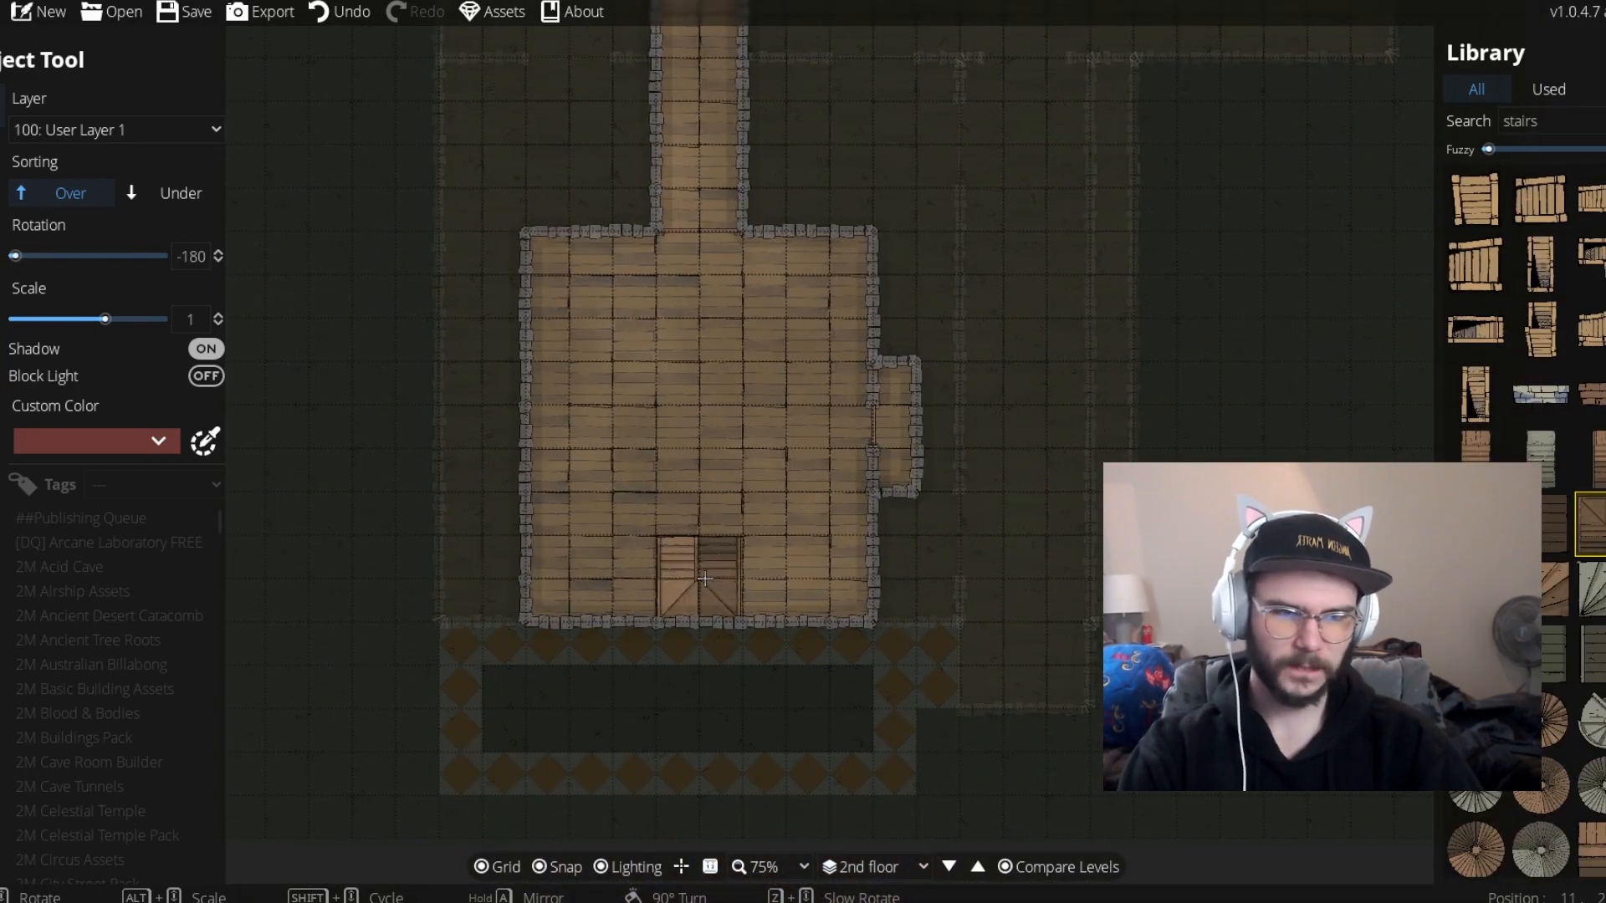
left_click(705, 579)
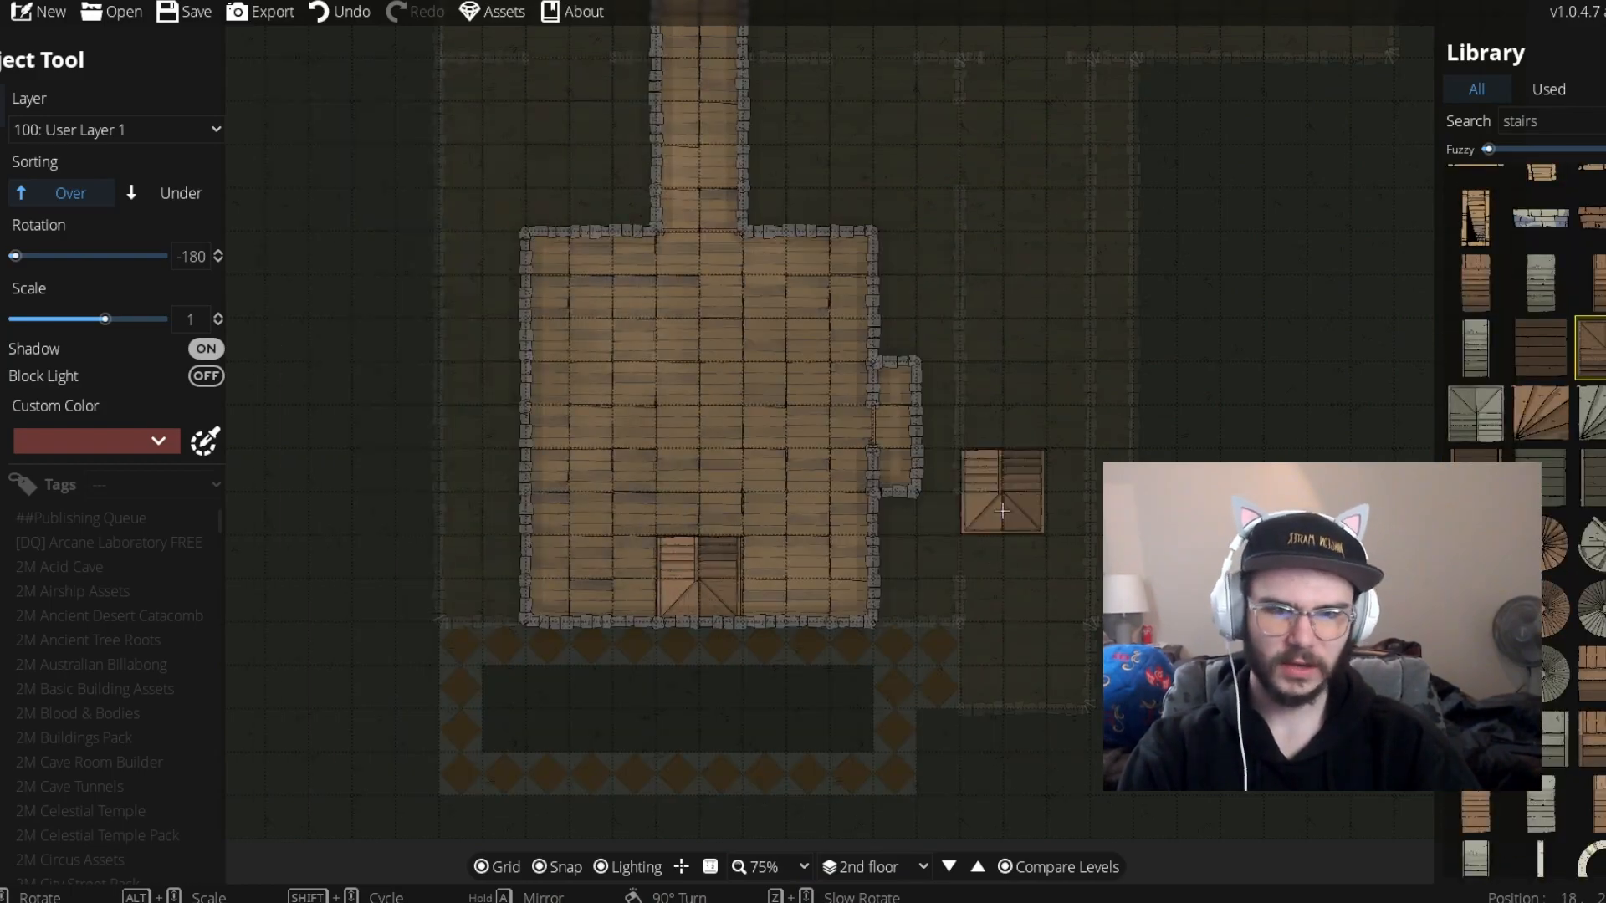
Switch to the Ground level and examine its rooms for a suitable stair location
left_click(949, 865)
left_click_drag(653, 509, 683, 643)
left_click_drag(987, 338, 887, 561)
left_click_drag(437, 304, 574, 376)
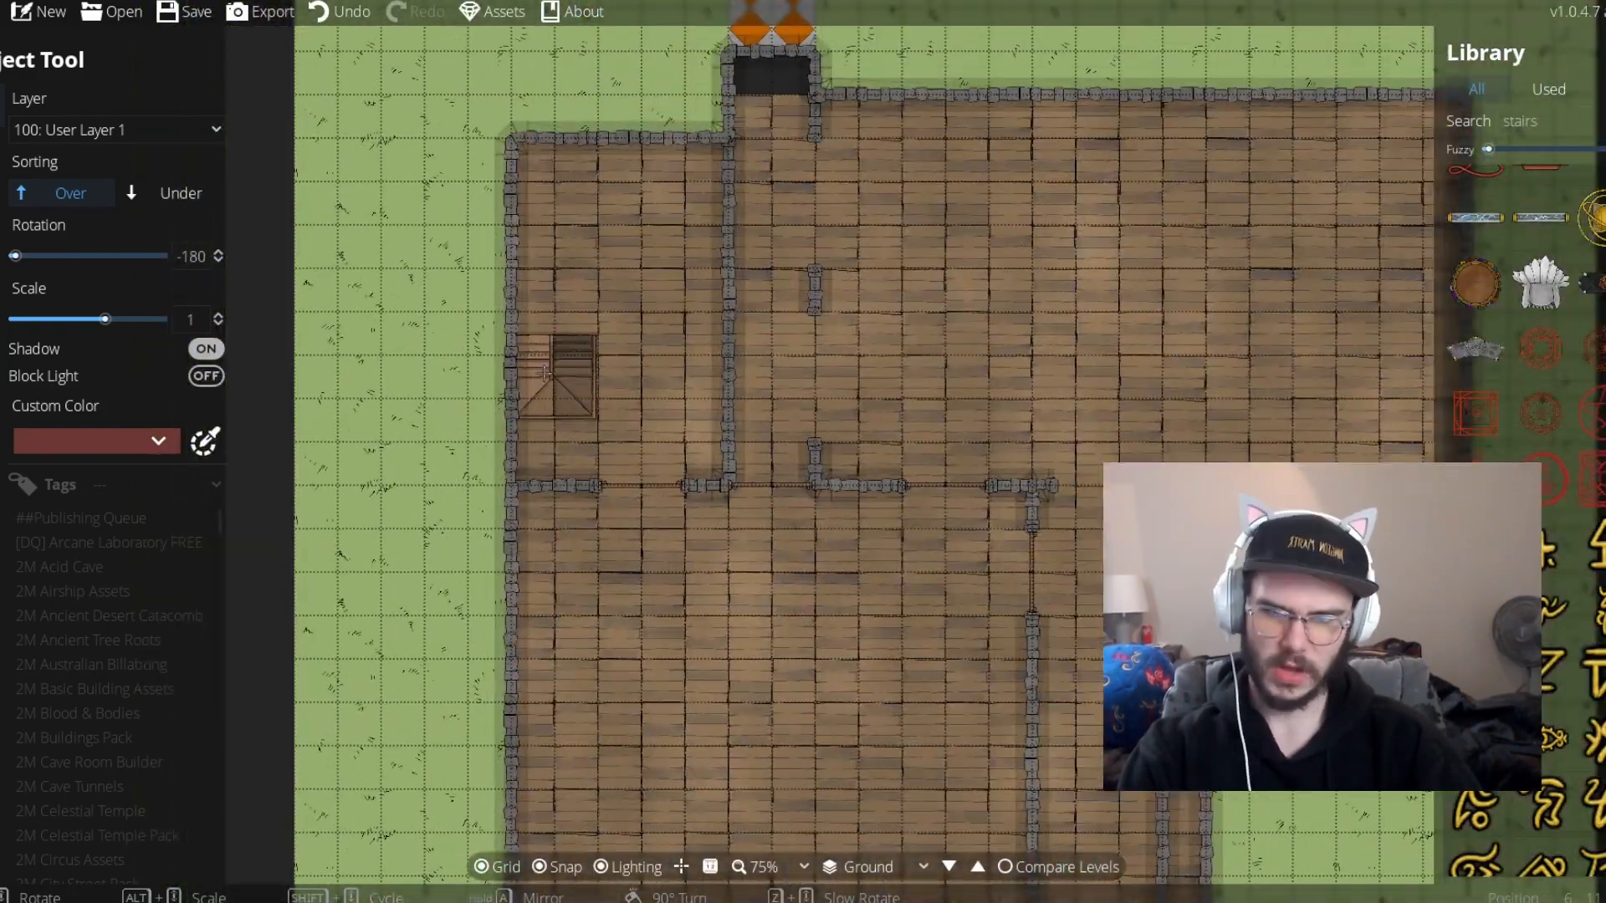
left_click_drag(928, 678, 761, 733)
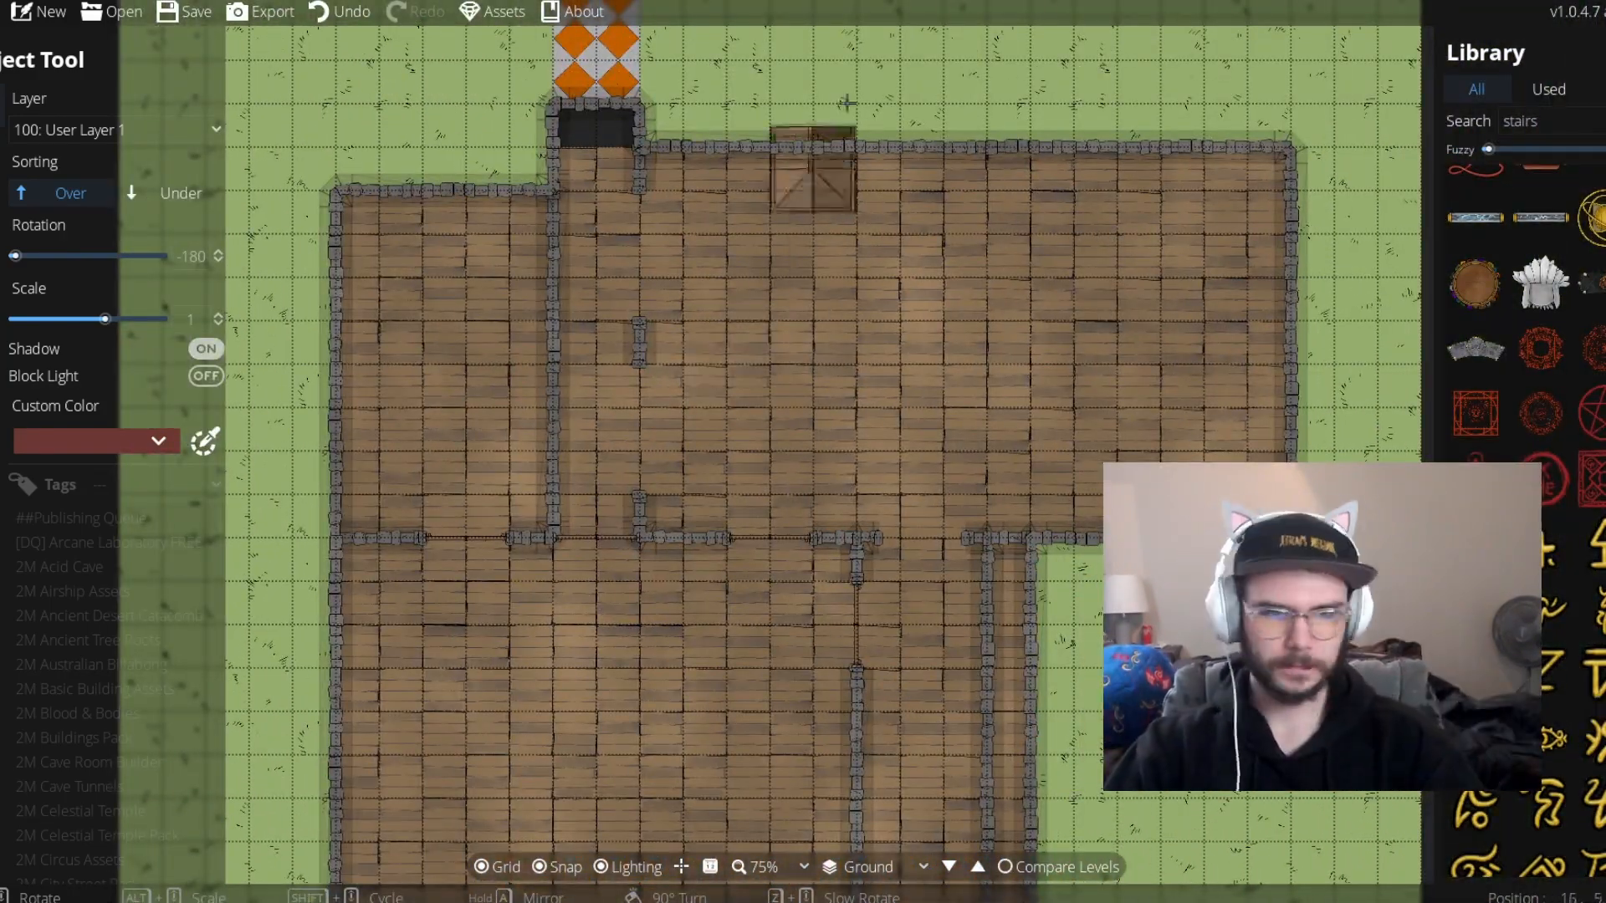
left_click_drag(790, 585, 1139, 219)
left_click_drag(1024, 402, 836, 478)
Search the object library for "kitchen" items
double_click(1519, 121)
type("kitchen")
key("Return")
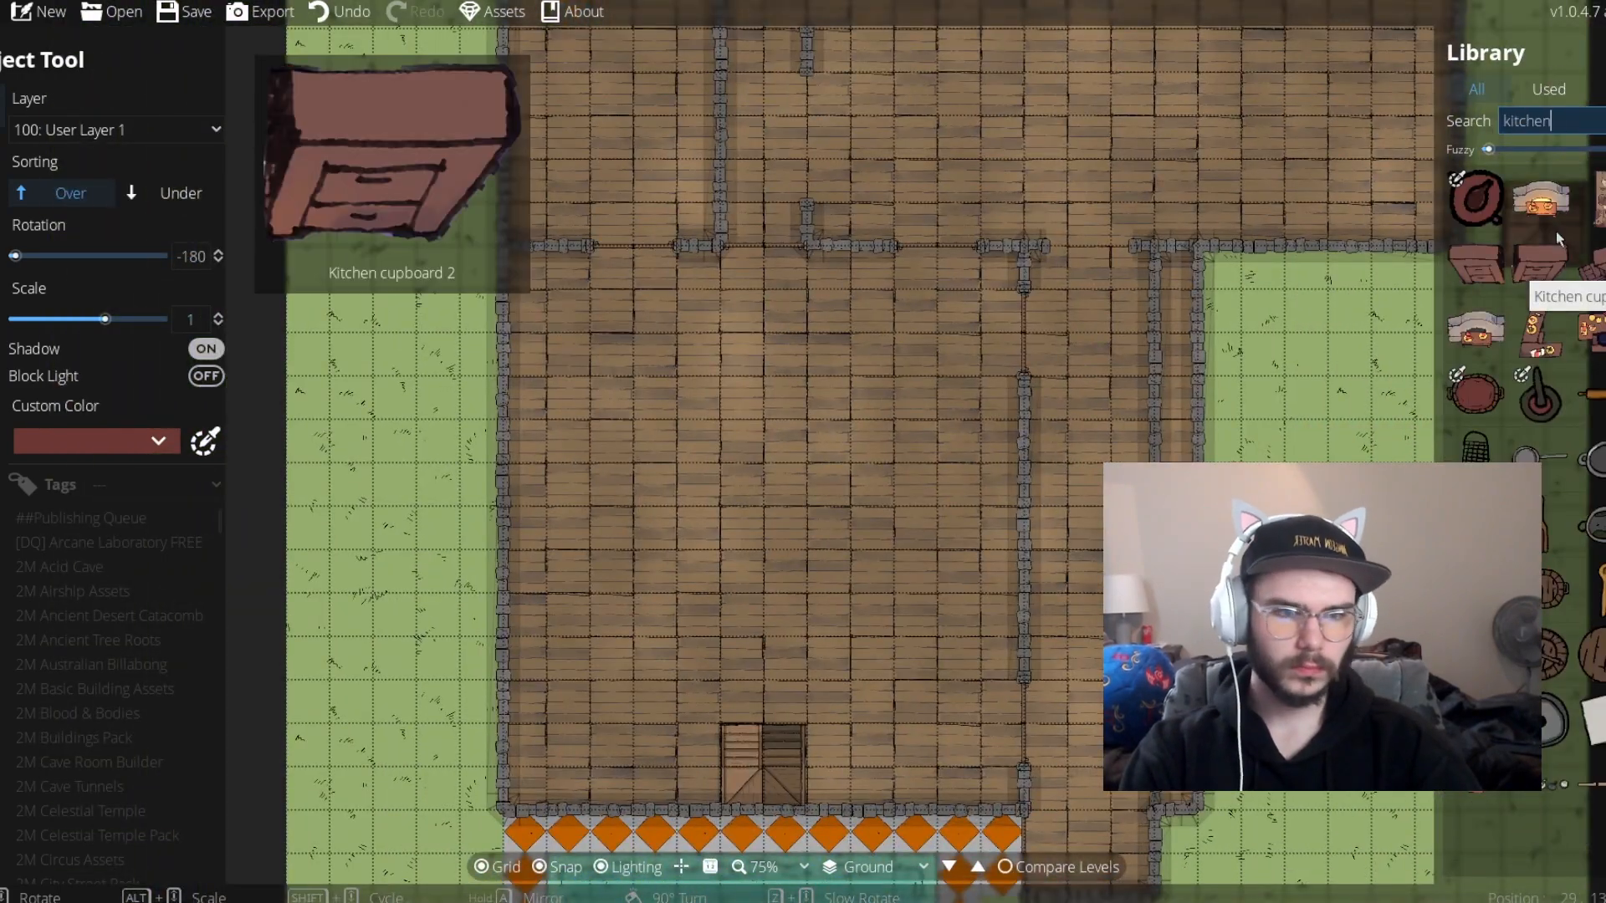
left_click(1542, 200)
Choose the Window 11 style for wall portals and set them to allow light
left_click_drag(837, 243, 901, 672)
scroll(1171, 544, "up", 10)
left_click(17, 105)
left_click(44, 154)
left_click(38, 193)
scroll(124, 758, "down", 6)
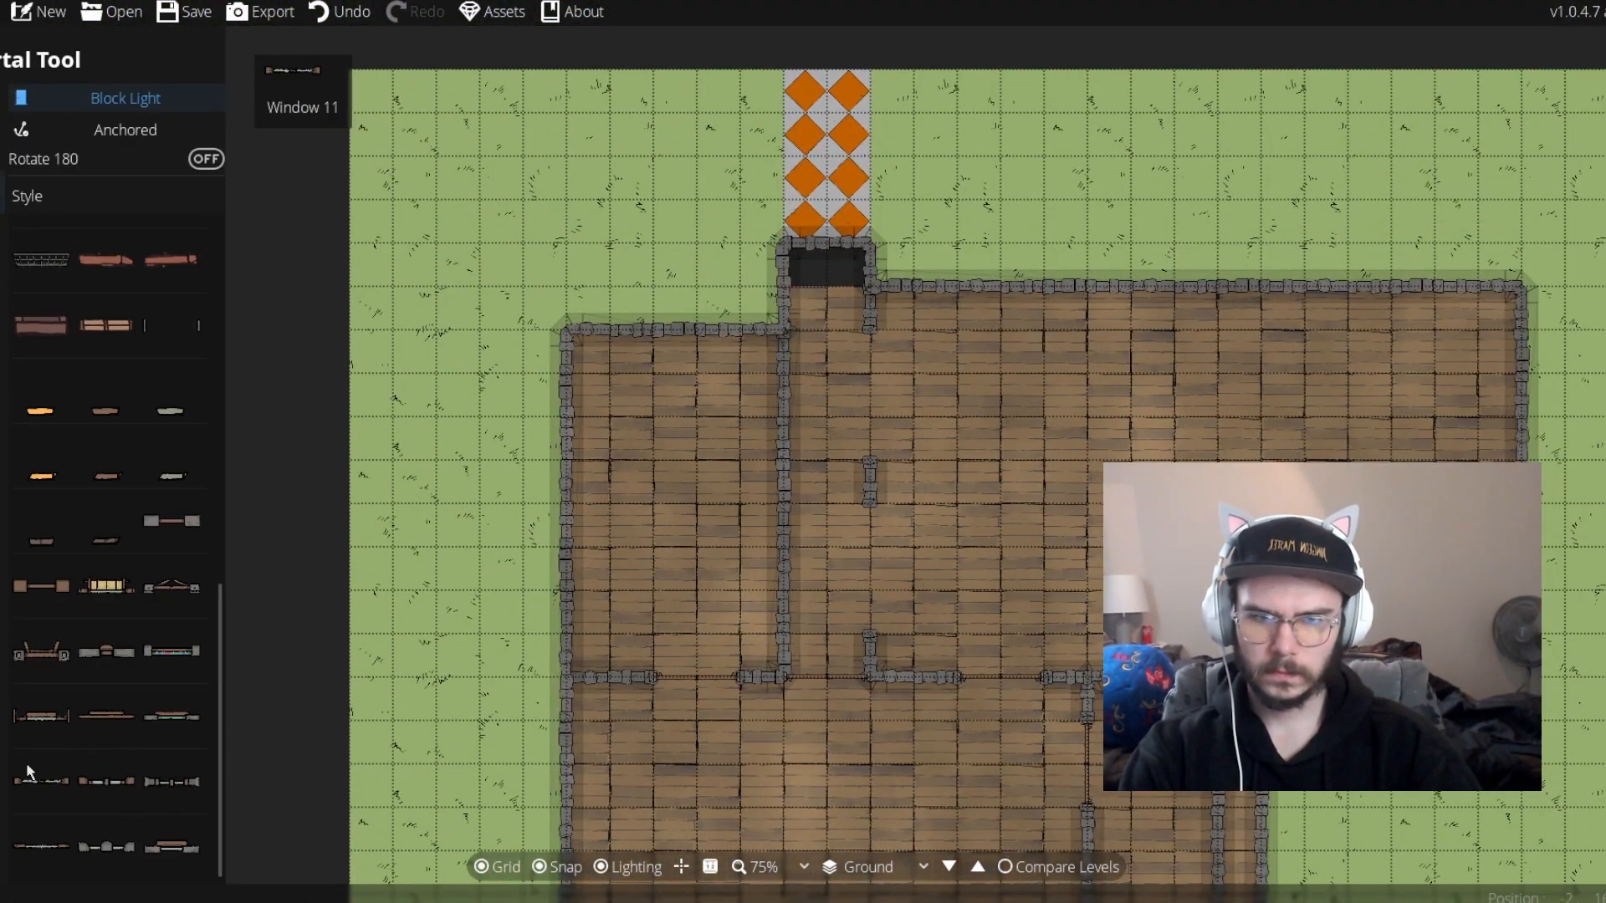
left_click(30, 772)
left_click_drag(731, 539, 737, 525)
left_click(124, 98)
scroll(678, 673, "up", 1)
Place windows in the outer left and upper walls of the Ground level's upper-left room
left_click(538, 573)
left_click_drag(627, 548, 580, 624)
left_click(635, 257)
left_click(635, 372)
left_click(635, 431)
left_click(635, 546)
left_click(574, 271)
left_click(690, 270)
Go through the other door and window portal styles and select a grey stone-framed window
scroll(108, 502, "up", 5)
left_click(108, 467)
left_click(172, 468)
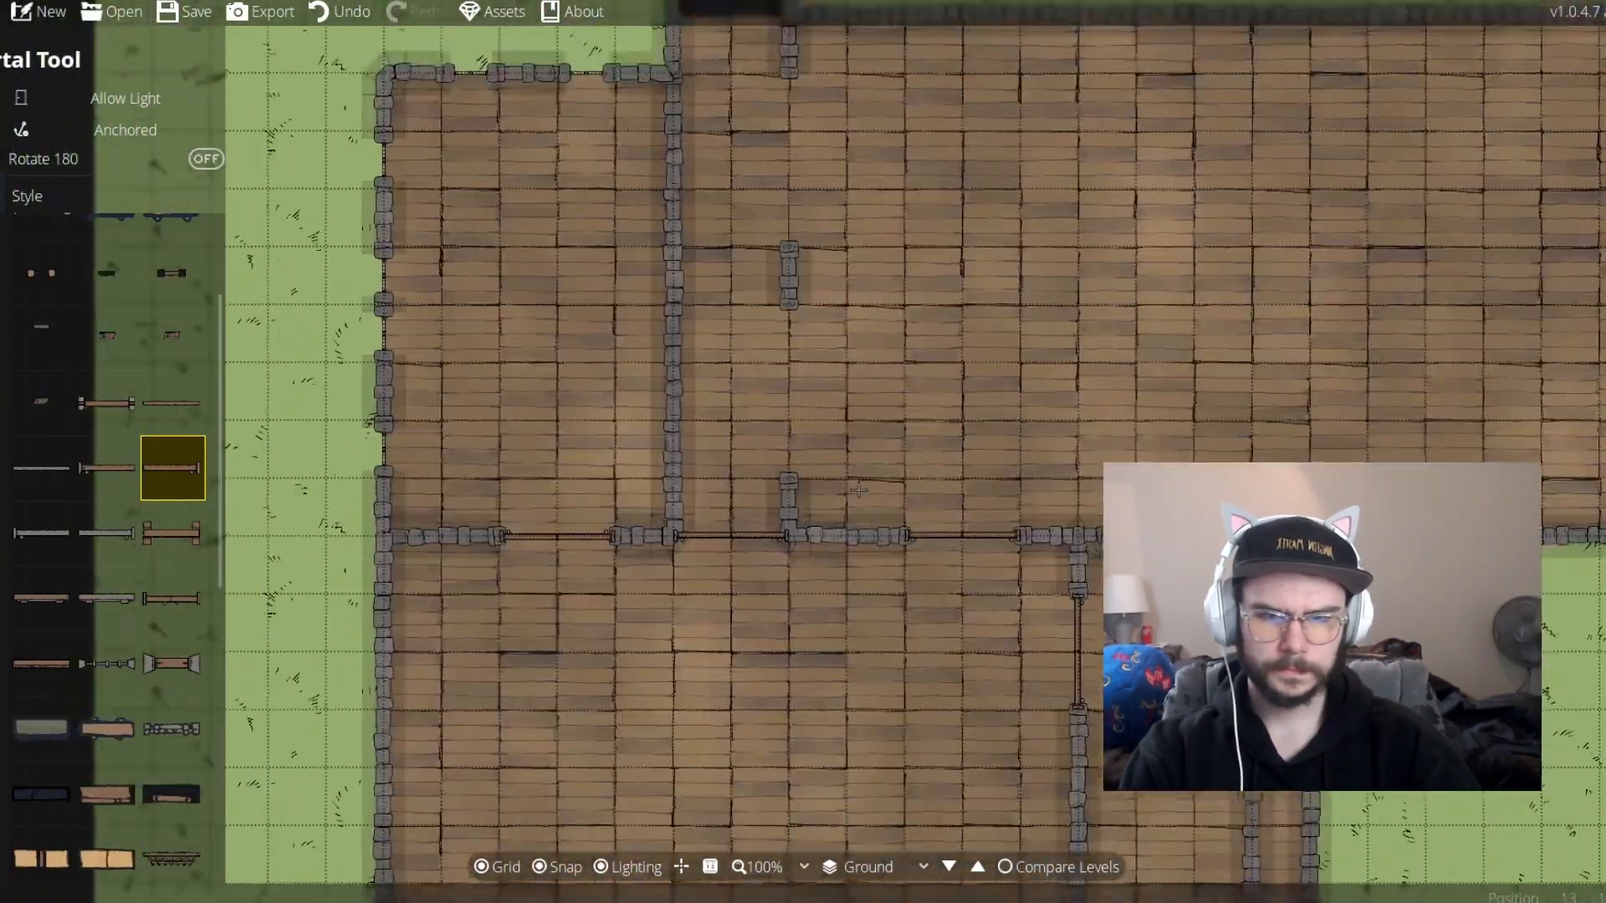
scroll(125, 669, "down", 5)
left_click(108, 846)
left_click(108, 781)
scroll(491, 498, "up", 4)
left_click(173, 781)
scroll(466, 401, "down", 3)
Undo the windows placed in the upper-left room's walls
key("ctrl+z")
key("ctrl+z")
key("ctrl+z")
key("ctrl+z")
key("ctrl+z")
key("ctrl+z")
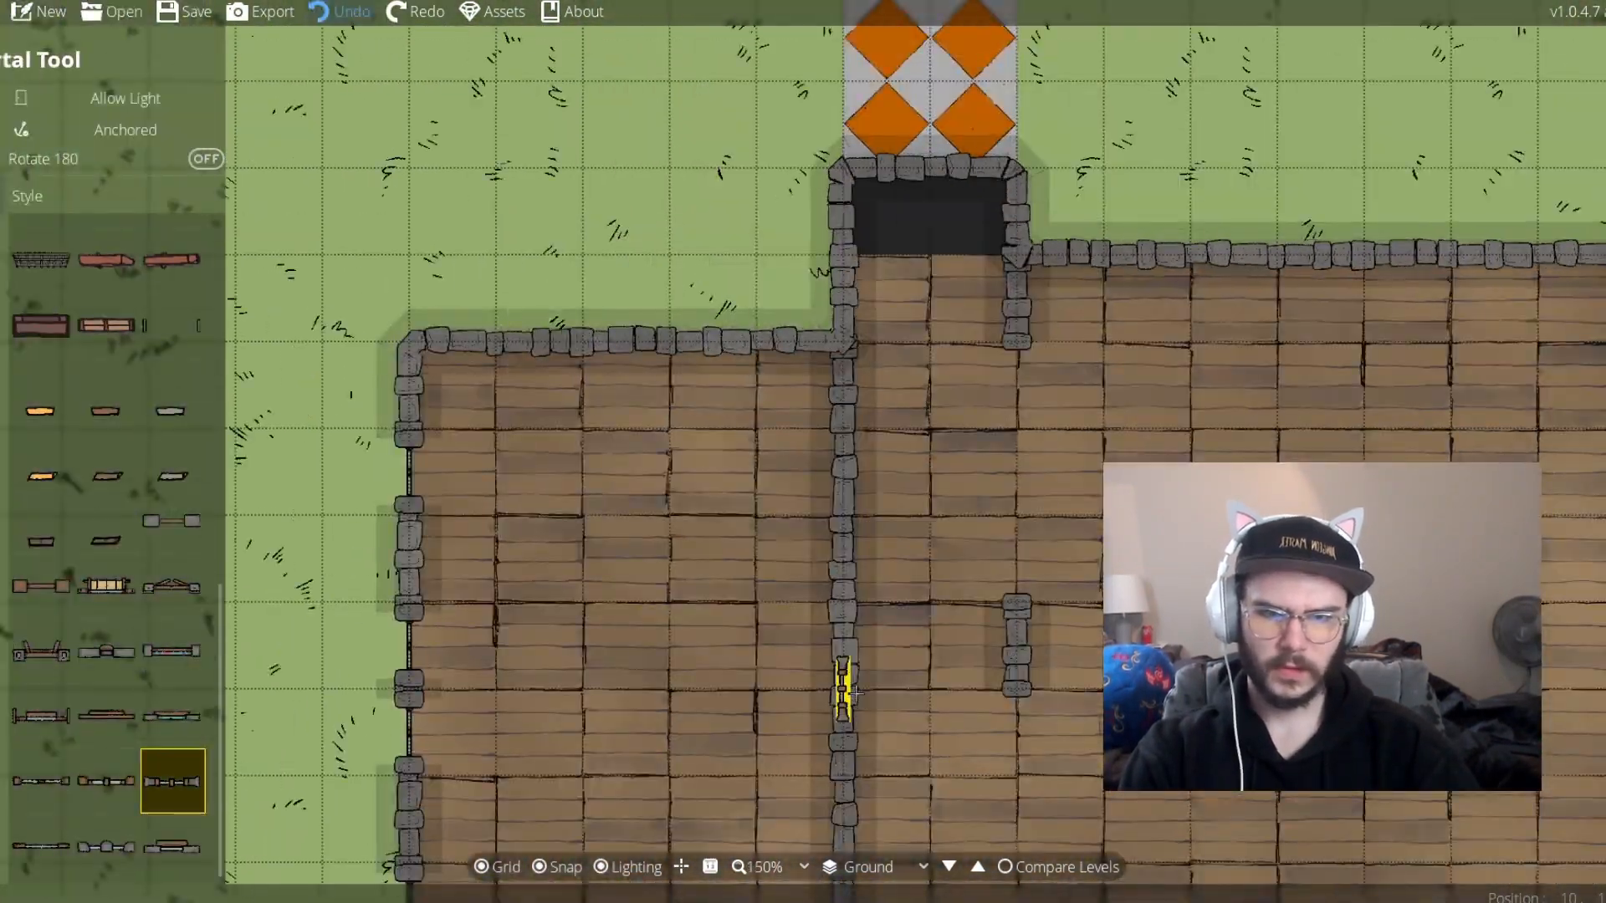
Place four grey stone-framed windows along the outer left wall of the upper-left room
left_click(467, 723)
left_click(467, 547)
left_click(467, 460)
left_click(467, 288)
Place a door in the outer wall at the corridor's upper end, facing the paved path
scroll(107, 502, "up", 5)
left_click(108, 466)
left_click(172, 466)
scroll(803, 451, "down", 3)
scroll(126, 669, "down", 5)
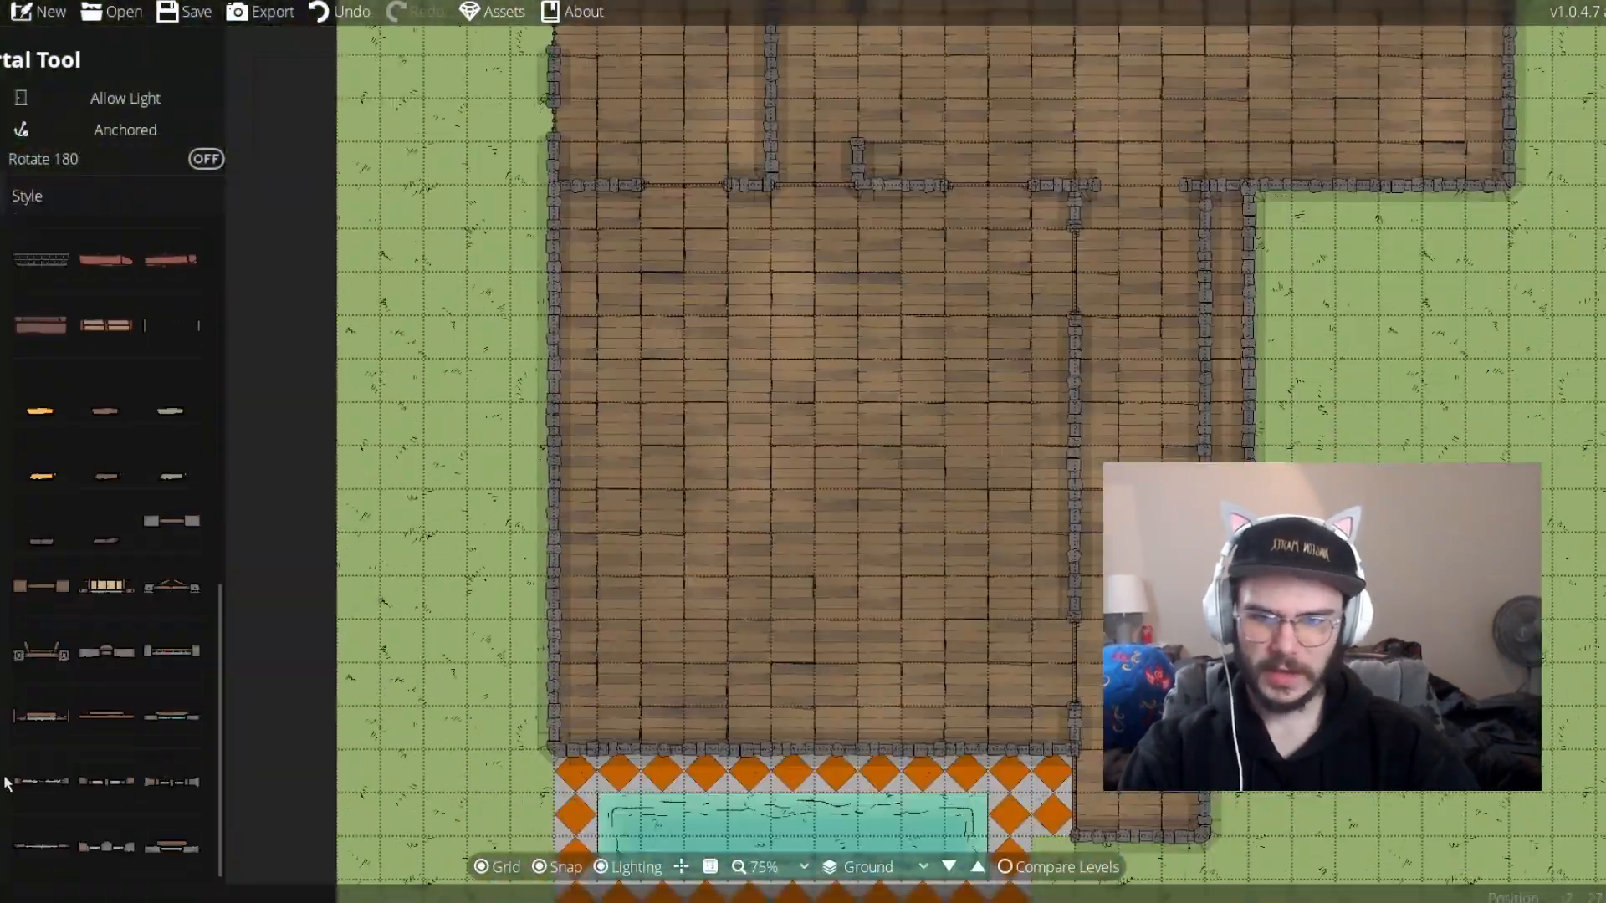
Place grey stone-framed windows along the outer left wall of the large room
left_click(173, 781)
scroll(377, 623, "up", 2)
left_click(718, 490)
left_click(718, 418)
left_click_drag(769, 335, 722, 585)
scroll(803, 451, "down", 1)
Place matching windows along both parallel walls on the right side of the lower building
left_click(1143, 815)
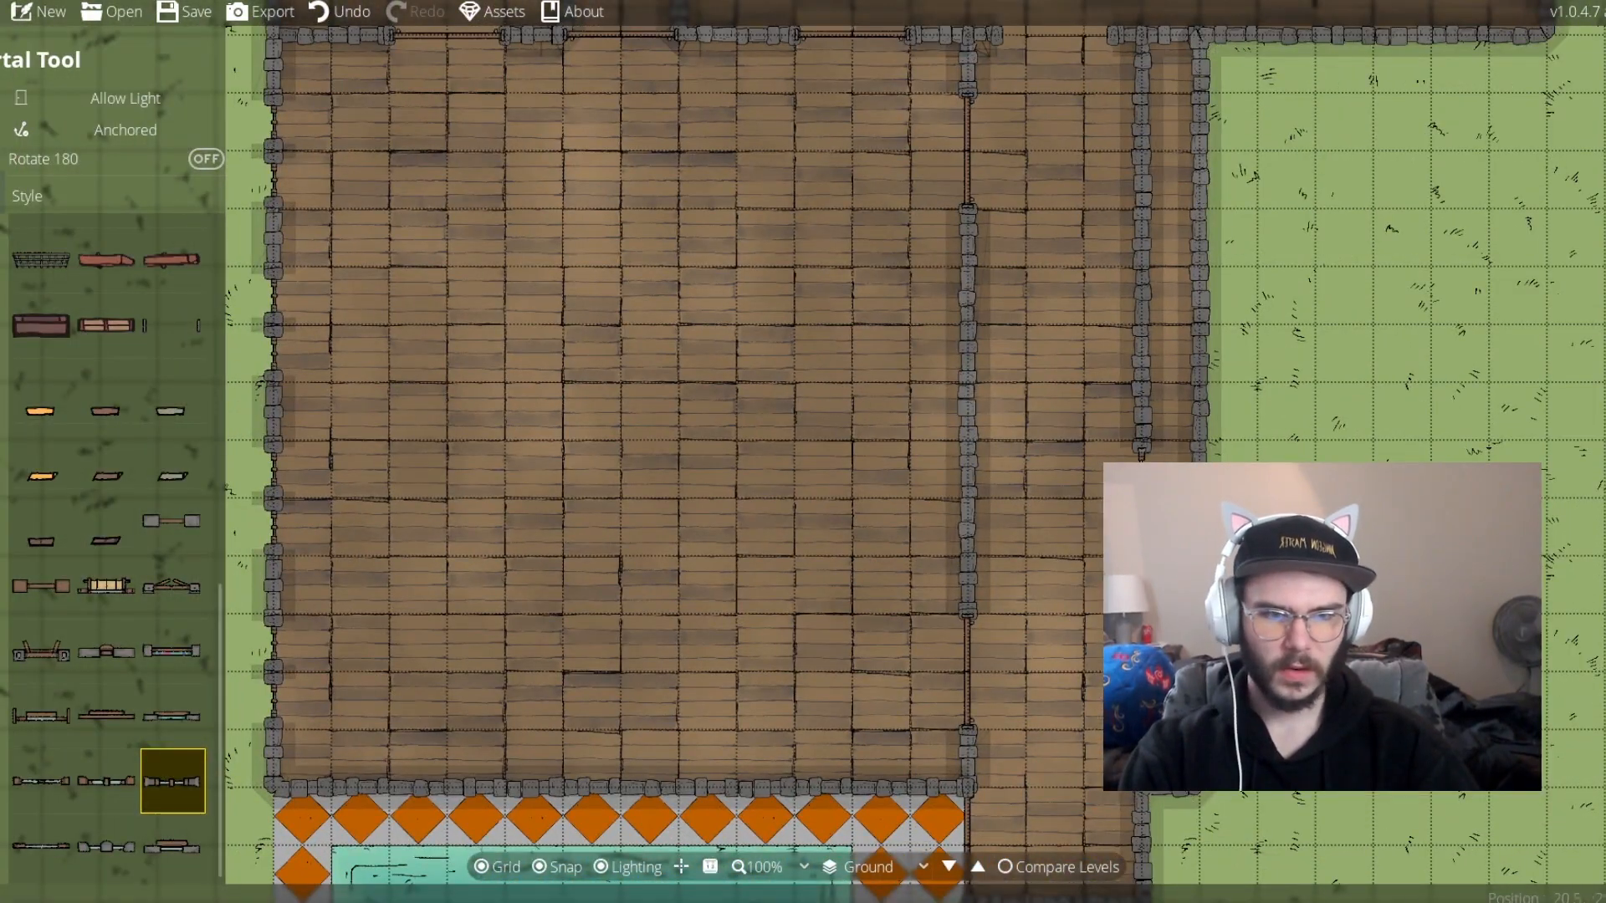
left_click(1144, 353)
left_click(1144, 295)
left_click_drag(1144, 251, 1128, 356)
left_click(1129, 287)
left_click(1128, 229)
left_click(1187, 229)
left_click(1187, 286)
scroll(1171, 335, "down", 1)
left_click_drag(1006, 658, 968, 541)
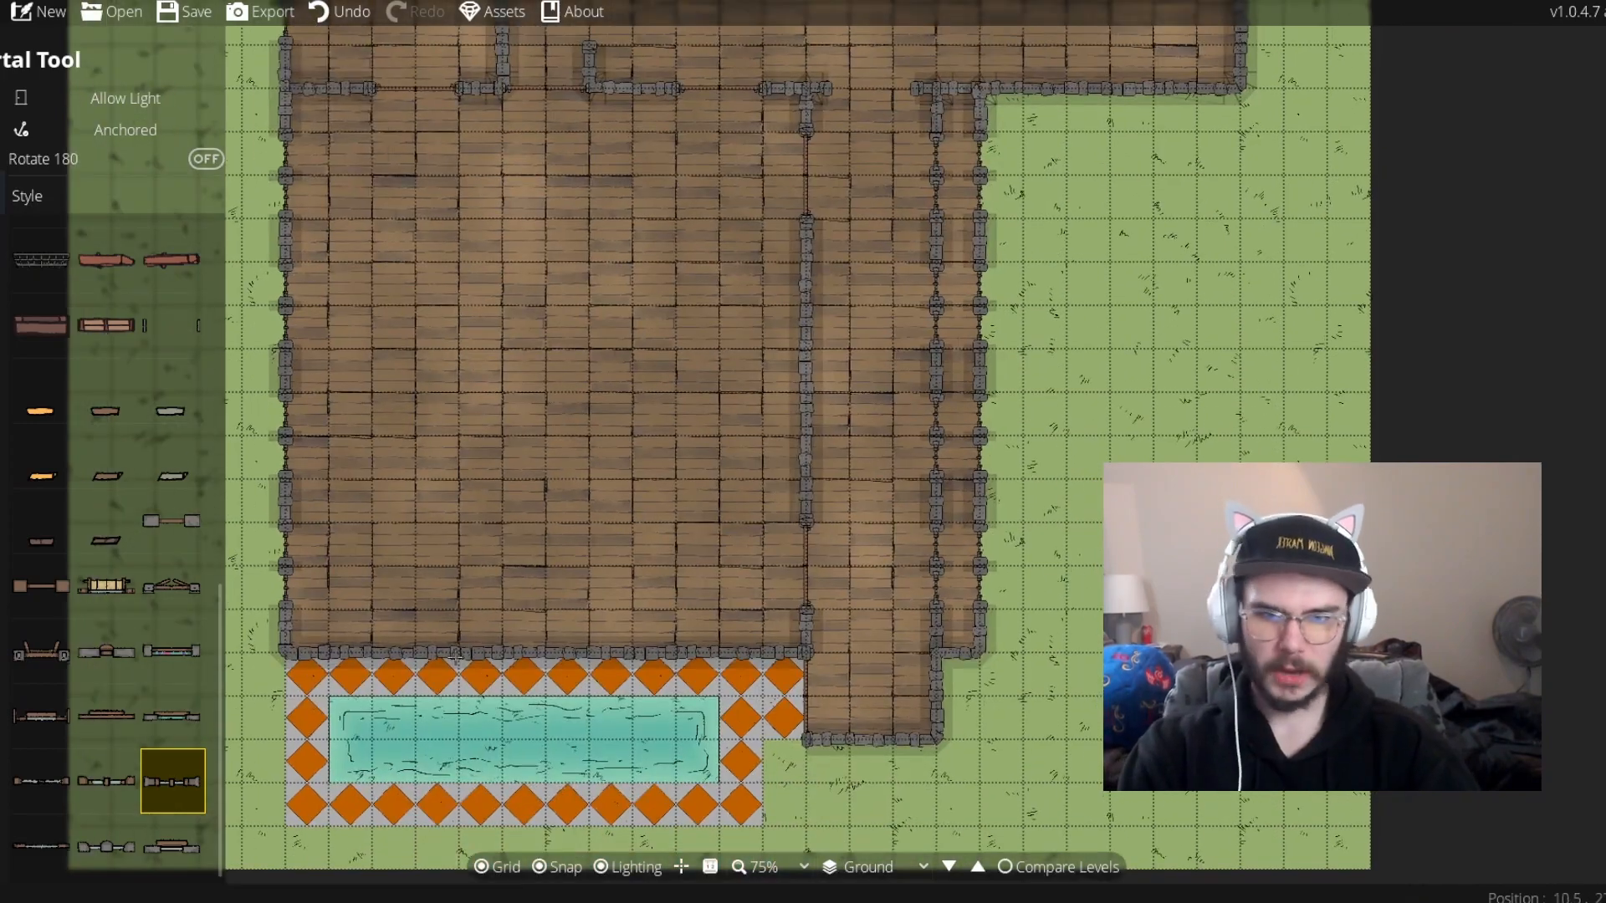
Draw an L-shaped polygon of orange diamond paving around the lower right side of the building, two squares wide along its side
left_click(3, 275)
left_click(97, 130)
left_click(936, 653)
left_click(936, 740)
left_click(1110, 741)
left_click(1110, 88)
left_click(1023, 88)
left_click(1023, 653)
left_click(936, 654)
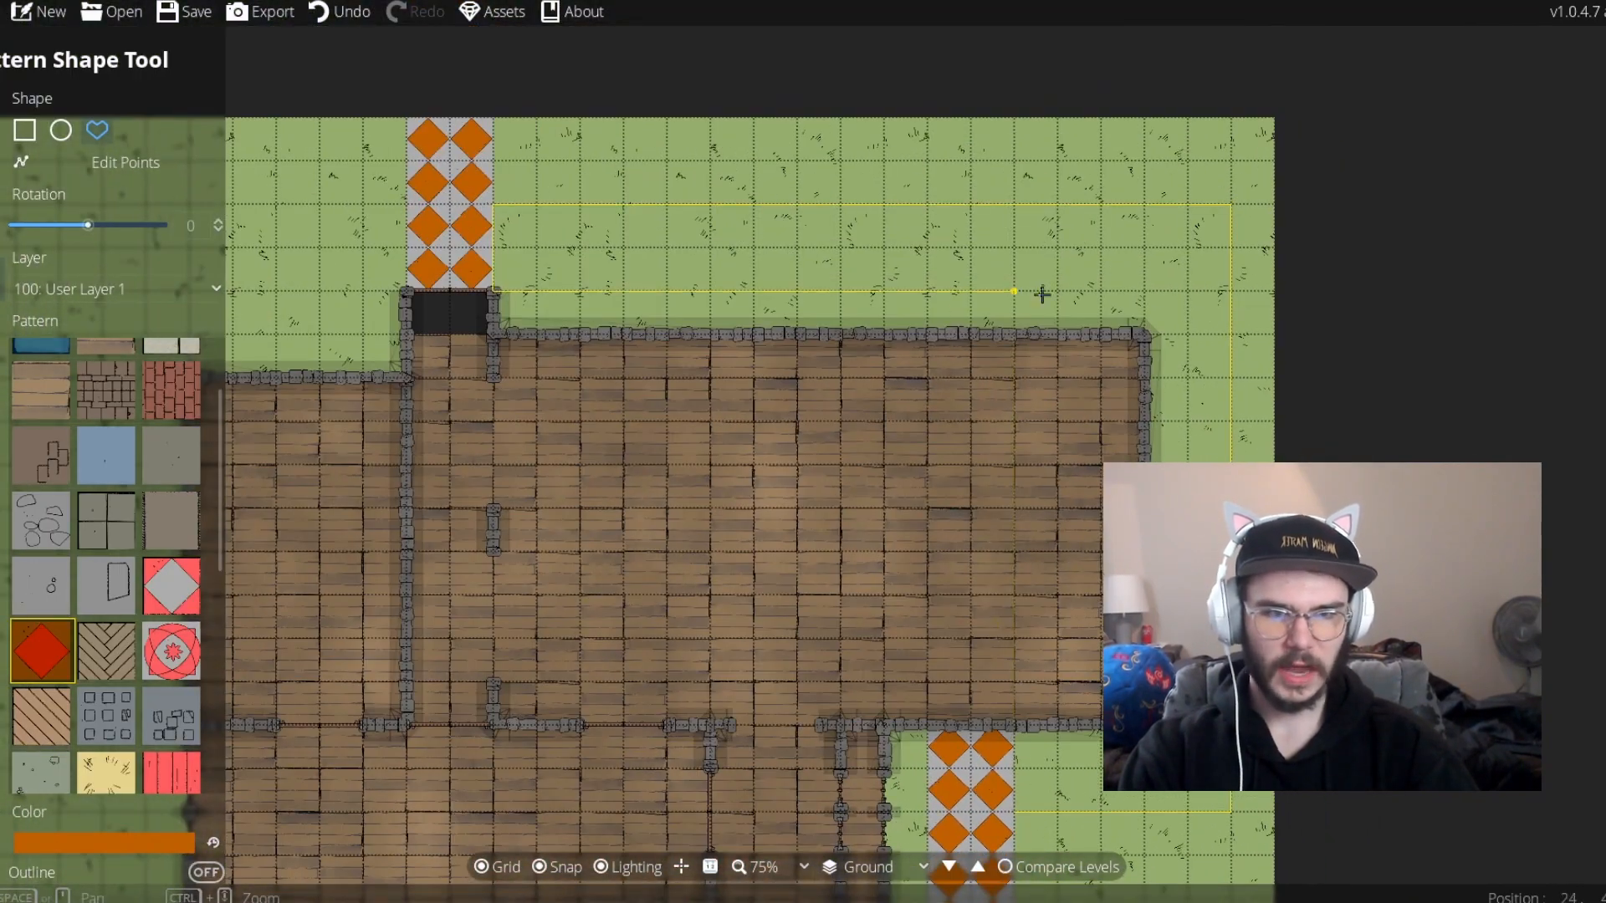
Extend the diamond paving with a polygon from the entrance path around the upper-right room to the lower right paving
left_click(1144, 291)
left_click(1144, 724)
left_click(1014, 725)
left_click(1014, 811)
left_click_drag(1014, 811, 1035, 778)
Place a two-square-wide door in the upper-right room's lower wall, opening onto the paving
left_click(2, 194)
left_click_drag(700, 319, 629, 242)
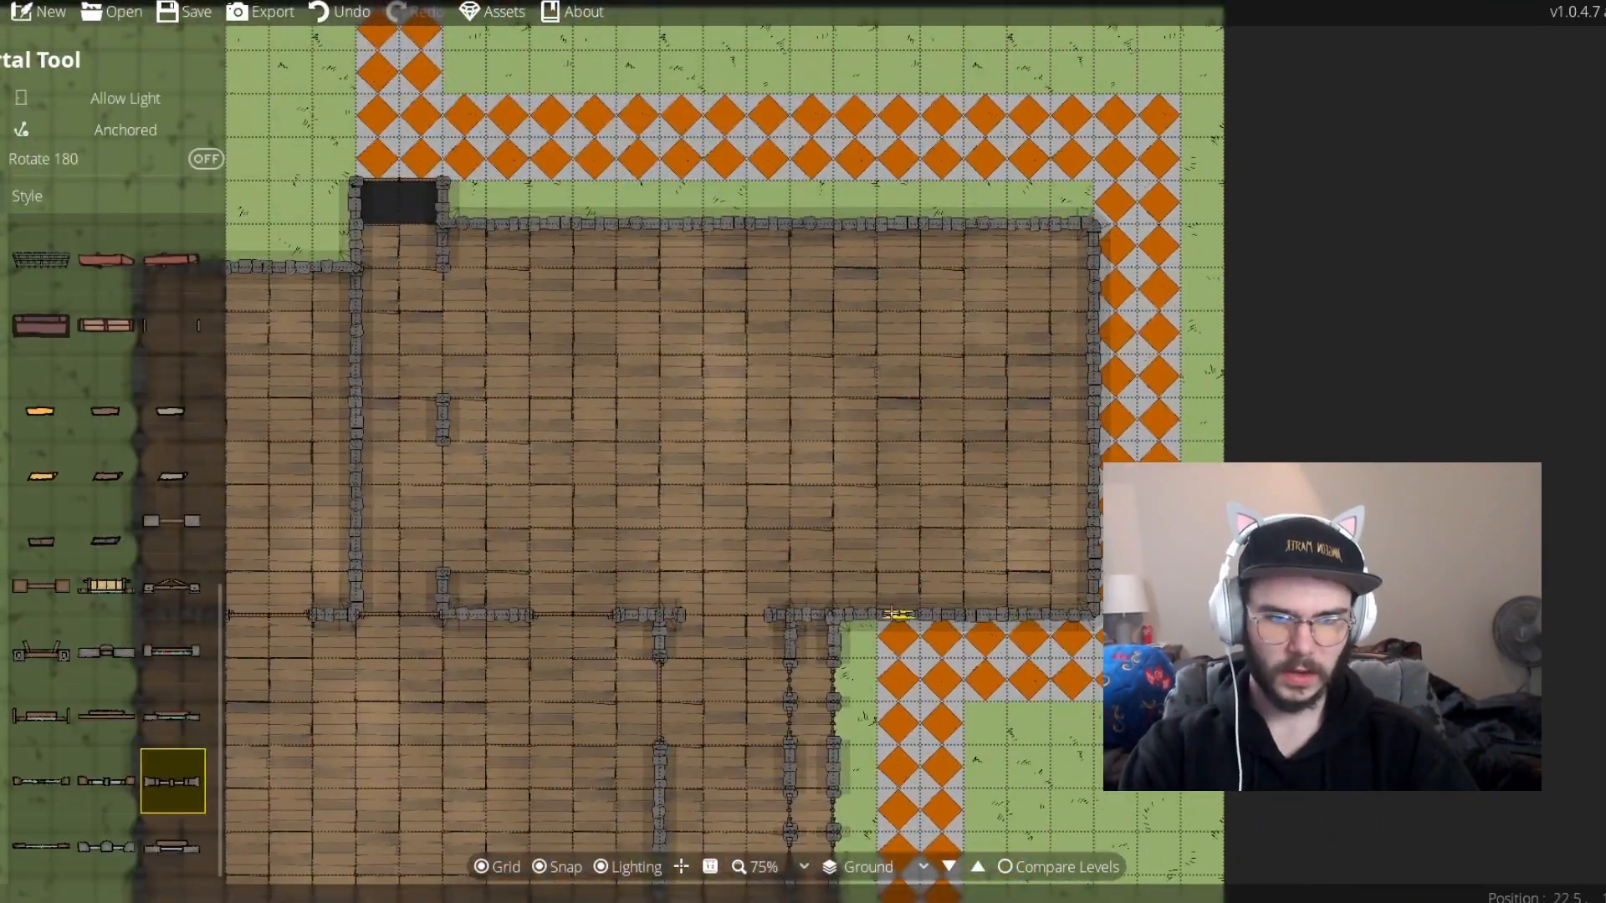
left_click(1026, 614)
scroll(109, 548, "up", 9)
left_click(107, 551)
scroll(897, 680, "up", 4)
left_click(167, 551)
left_click(901, 505)
left_click(108, 551)
left_click(1016, 505)
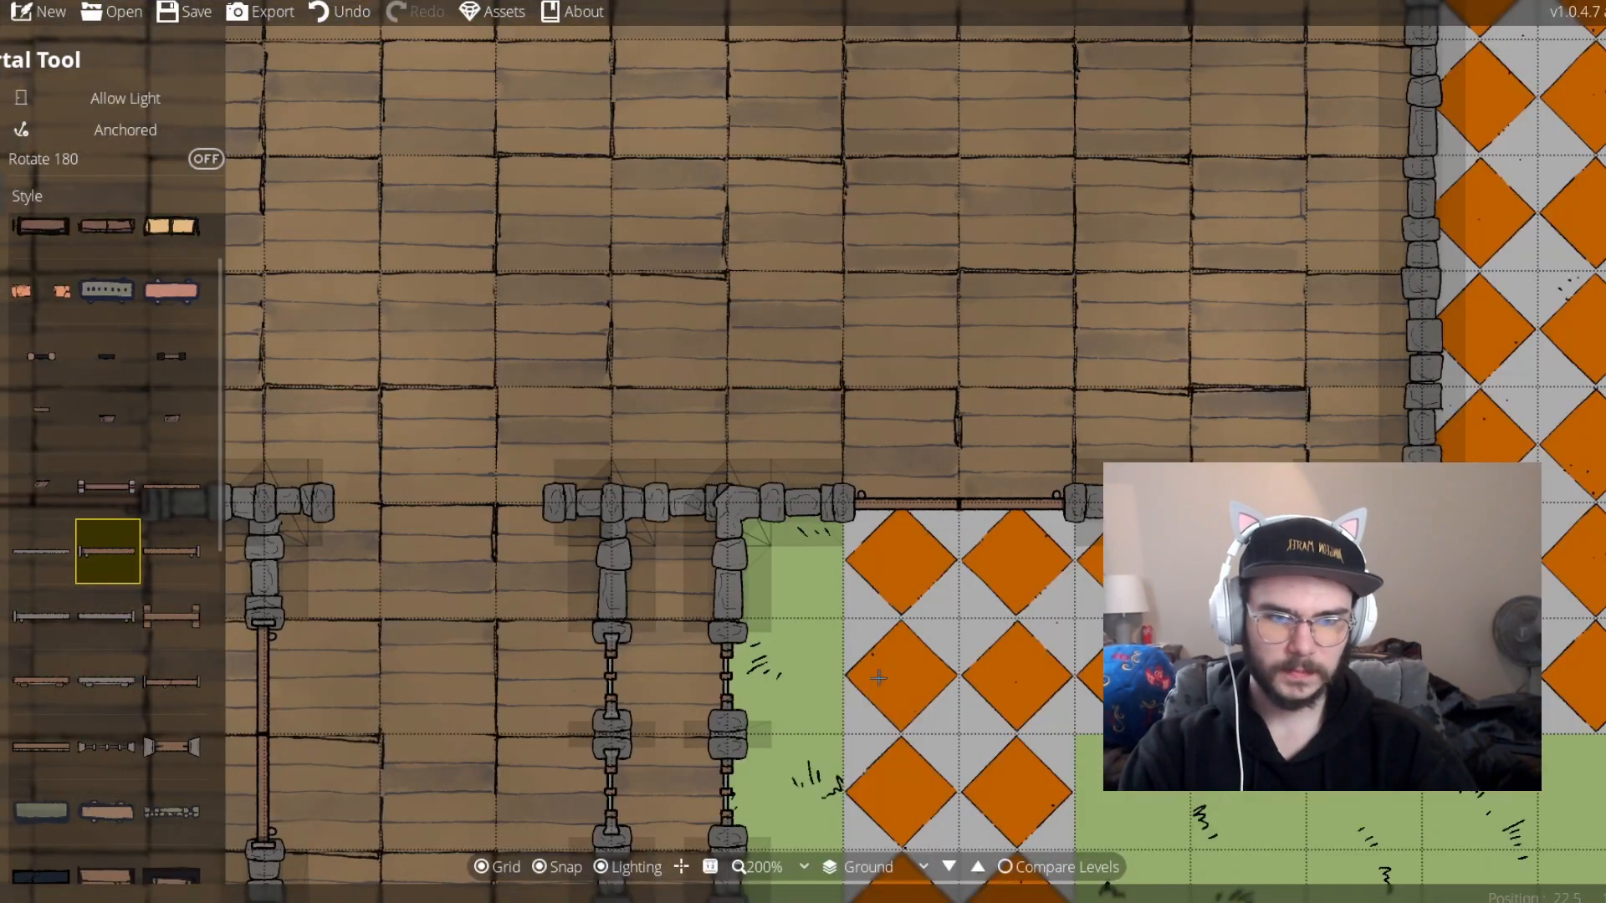
scroll(879, 677, "down", 4)
Place grey stone-framed windows along the outer right wall of the upper-right room
left_click(2, 195)
left_click(1025, 513)
left_click_drag(818, 308, 901, 621)
scroll(902, 621, "up", 2)
left_click(2, 269)
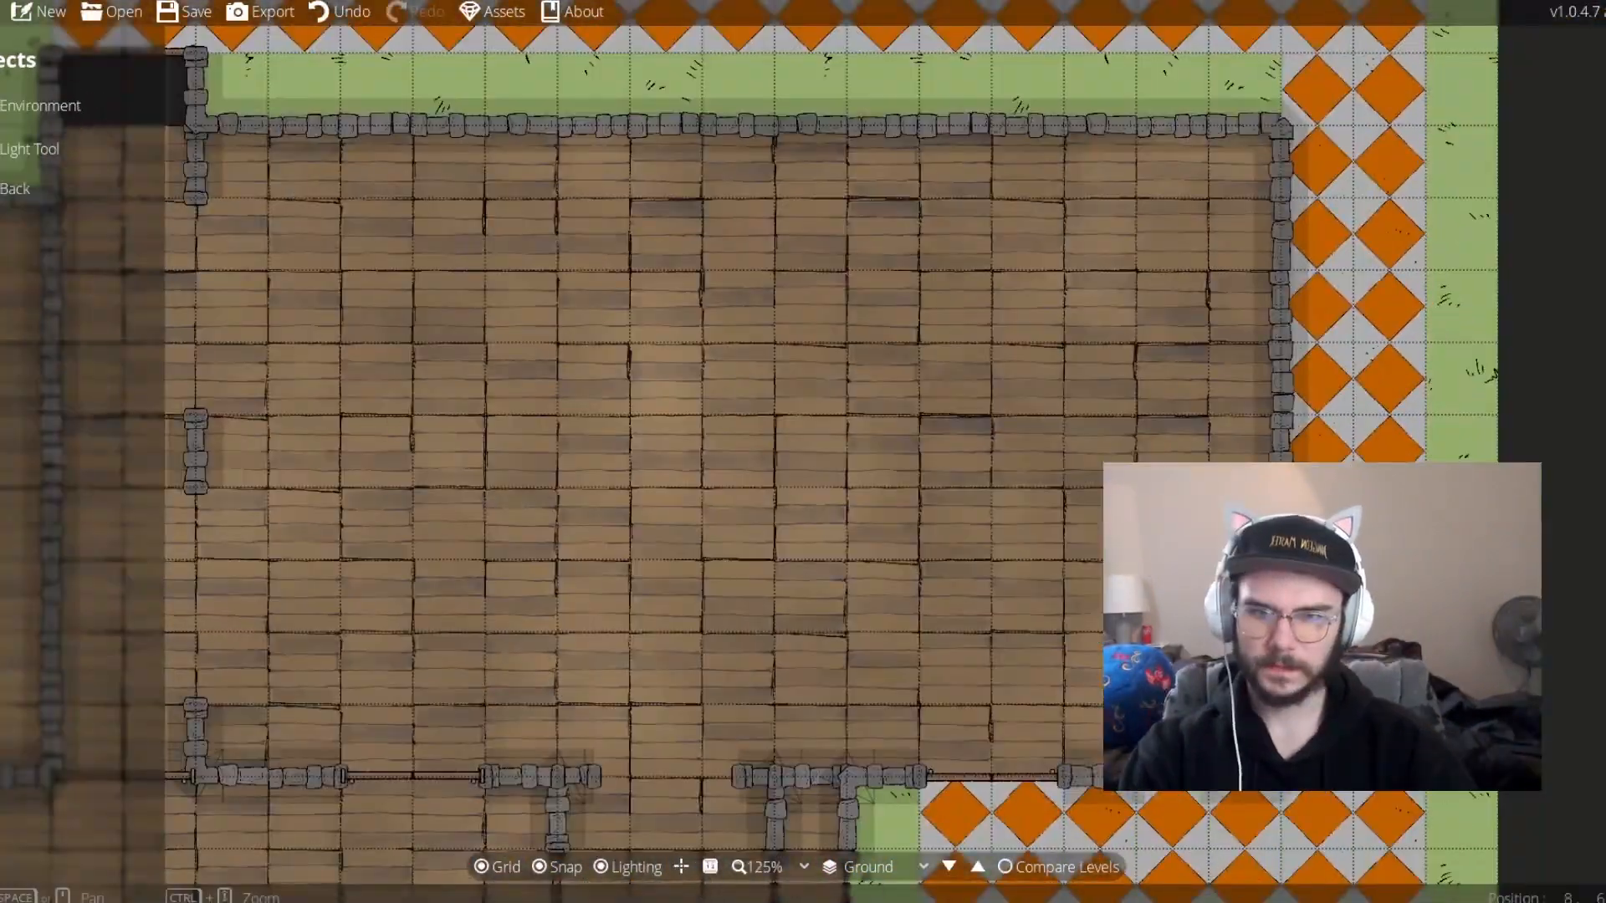
left_click(2, 105)
left_click(3, 190)
scroll(152, 668, "down", 5)
left_click(172, 782)
left_click(1283, 494)
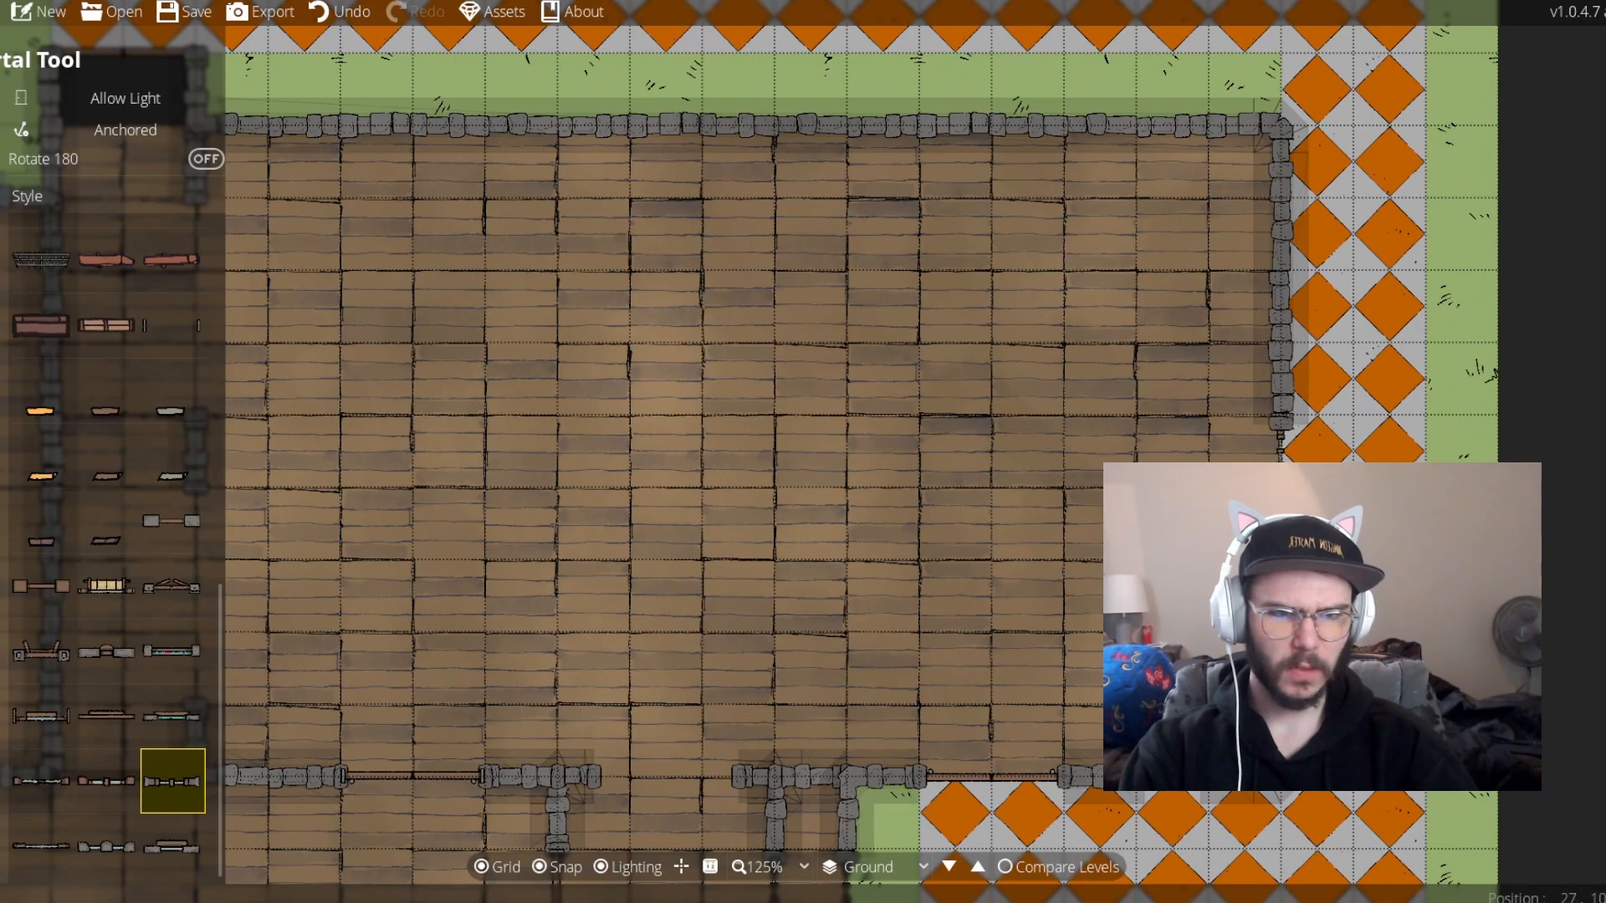
left_click(1284, 379)
left_click(1283, 234)
Try windows near both ends of the upper-right room's upper wall
left_click_drag(837, 335, 1023, 332)
left_click(491, 123)
left_click(563, 124)
left_click(1359, 123)
key("ctrl+z")
key("ctrl+z")
key("ctrl+z")
key("ctrl+z")
key("ctrl+z")
key("ctrl+z")
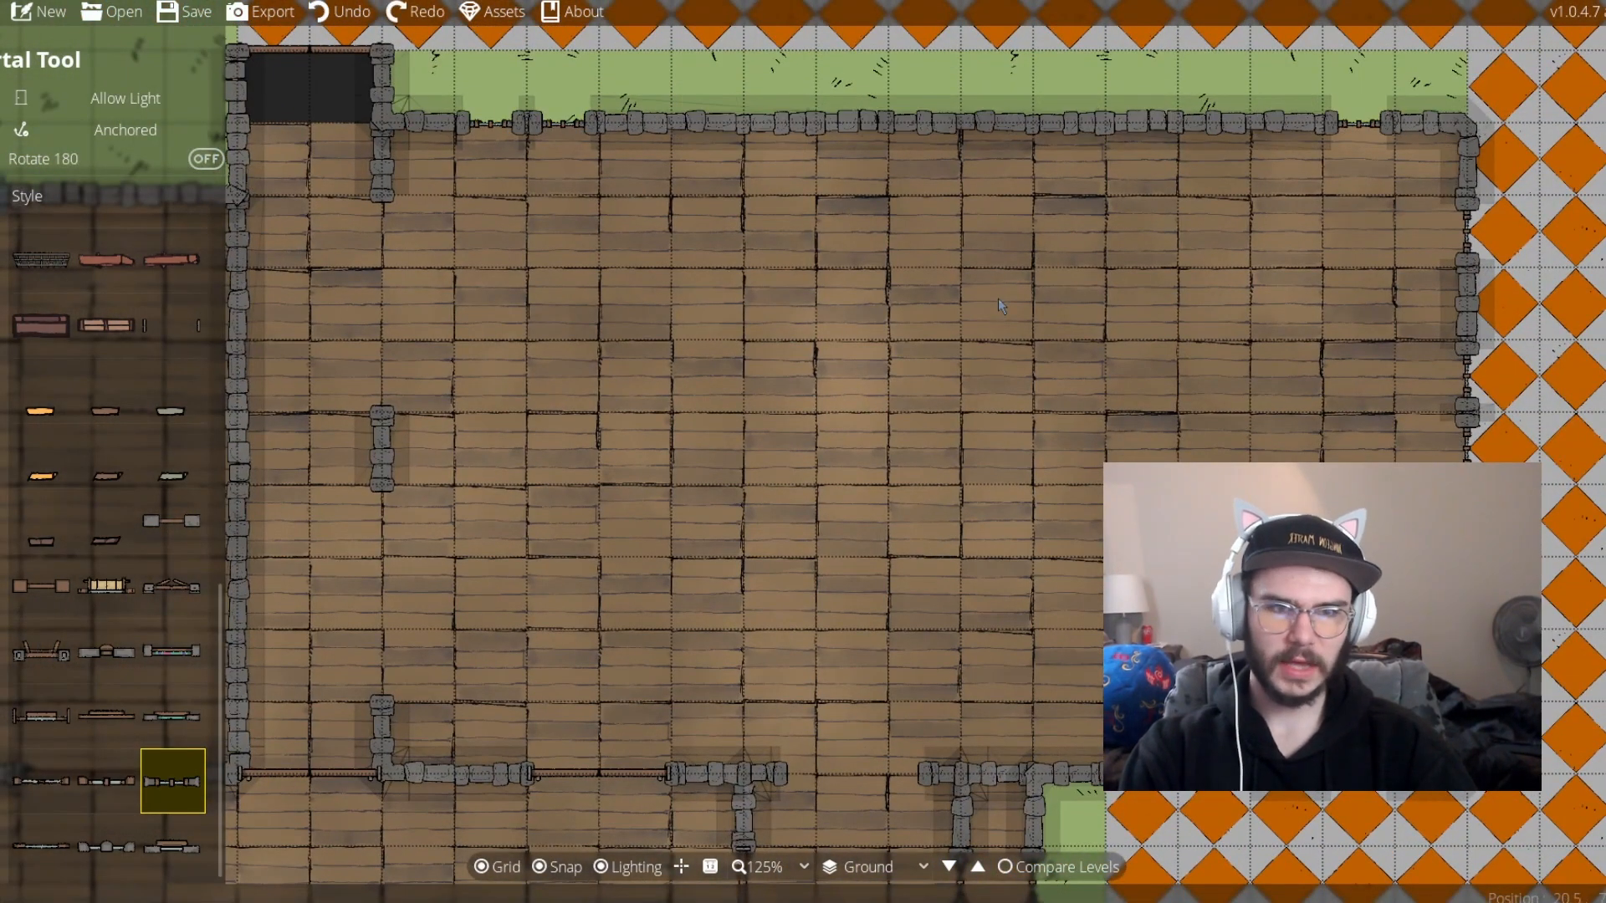
key("ctrl+z")
key("ctrl+z")
key("ctrl+z")
Try a spaced row of windows from the middle of the upper-right room's upper wall outward
left_click(852, 124)
left_click(997, 124)
left_click(1141, 124)
left_click(707, 124)
left_click(1287, 124)
key("ctrl+z")
key("ctrl+z")
key("ctrl+z")
key("ctrl+z")
key("ctrl+z")
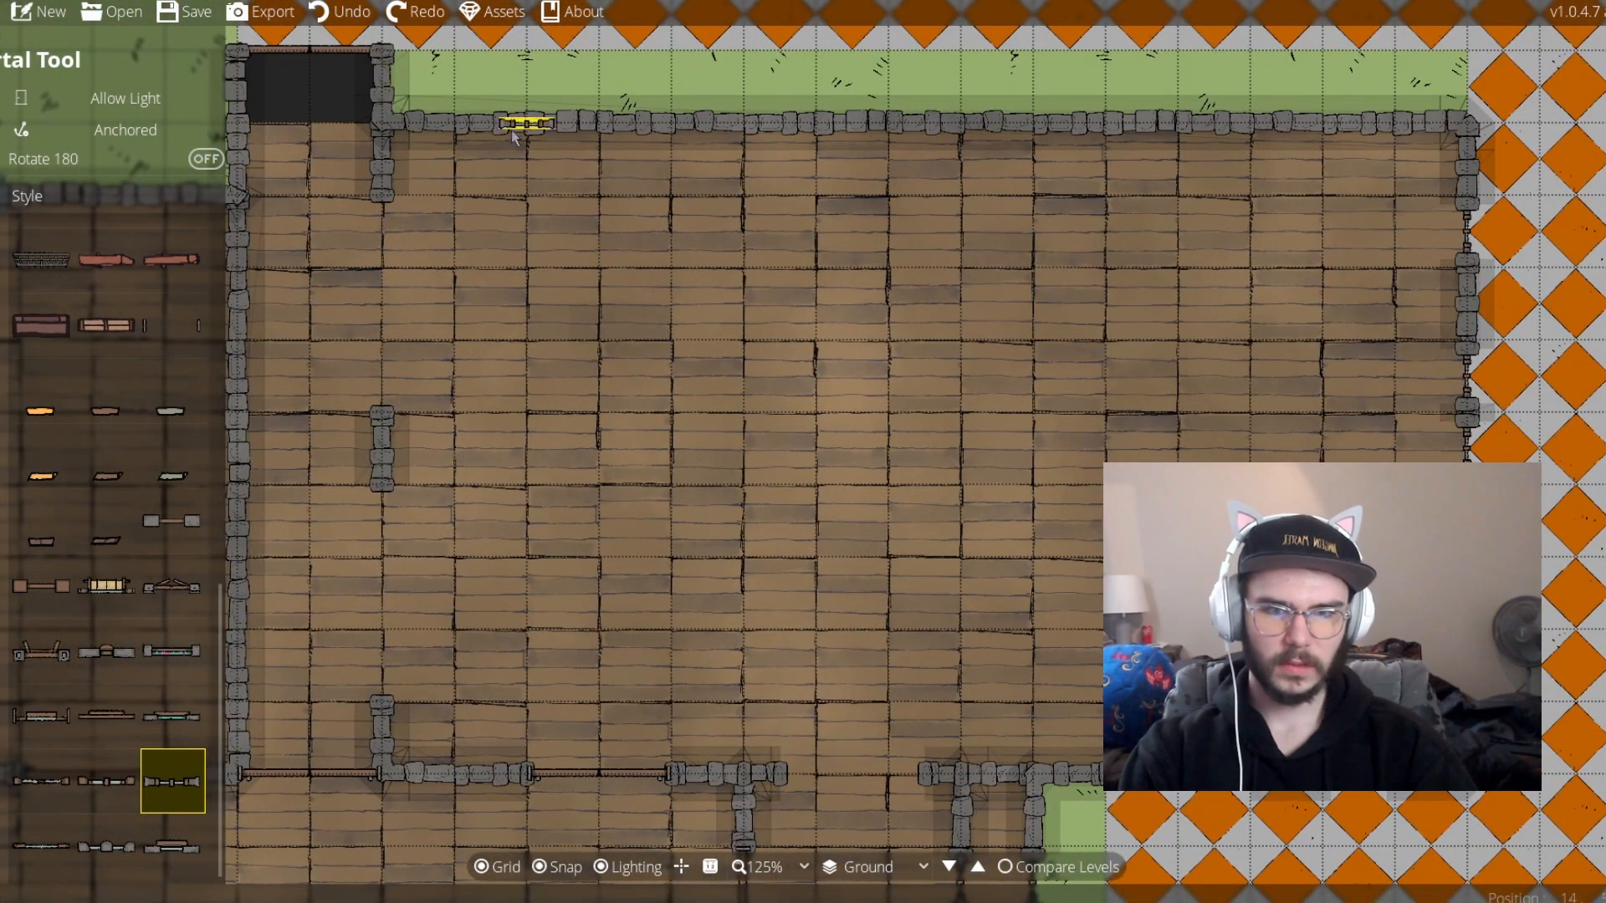
Place a symmetrical row of windows along the upper-right room's upper wall and shift both end windows one square inward
left_click(491, 126)
left_click(1358, 126)
left_click(636, 126)
left_click(1214, 125)
left_click(780, 126)
left_click(1069, 126)
left_click(924, 125)
left_click(852, 126)
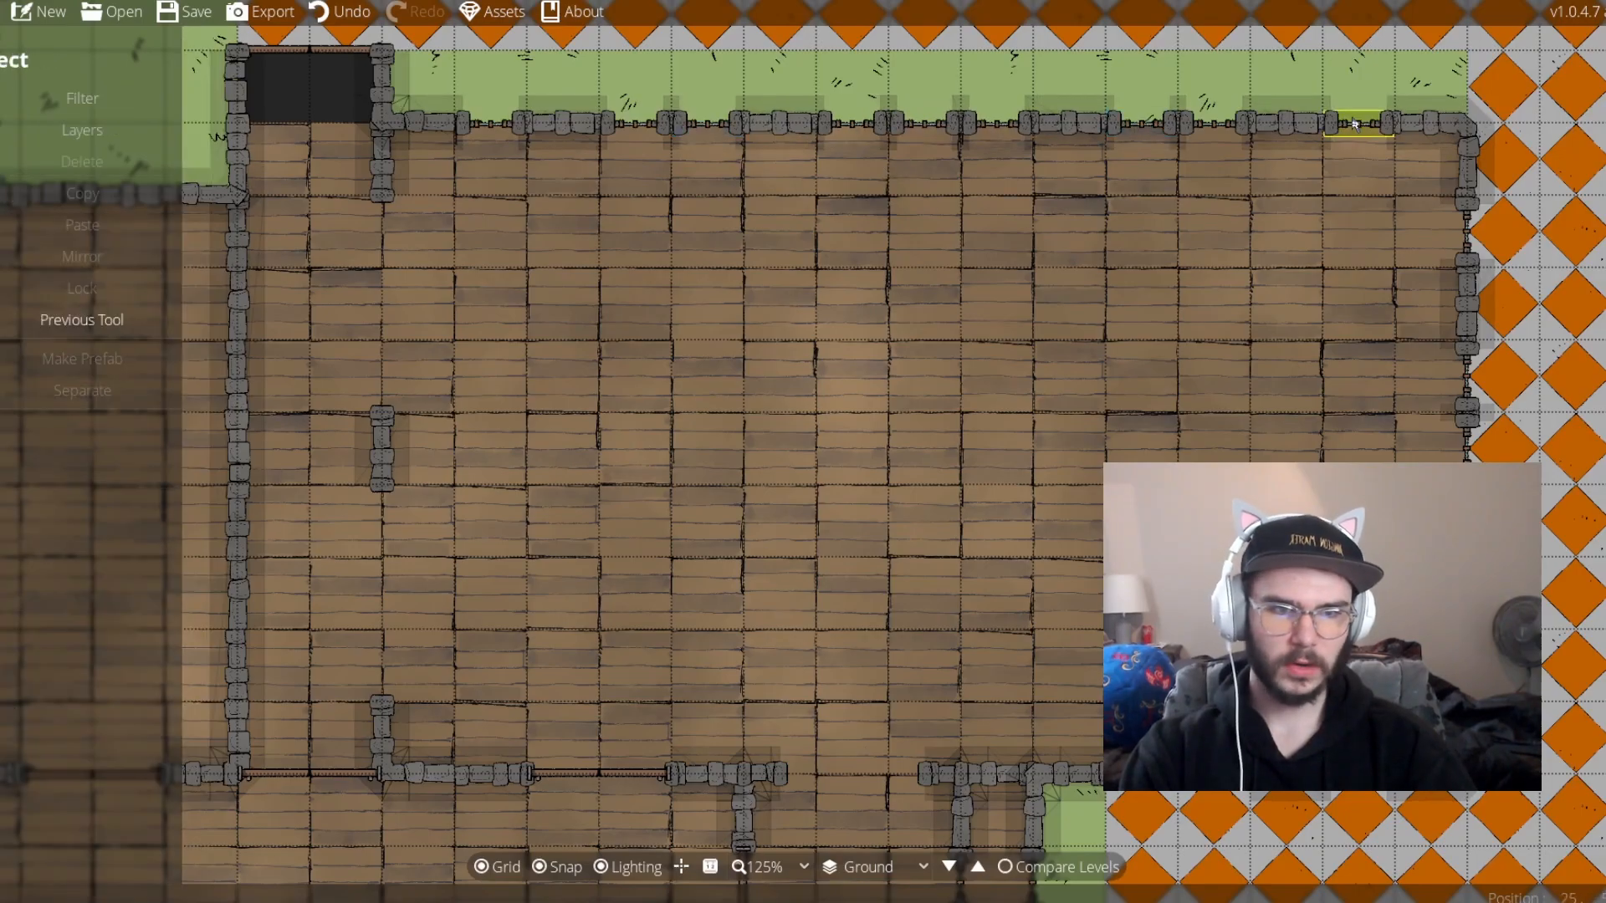
left_click_drag(1356, 125, 1287, 124)
left_click_drag(491, 124, 564, 124)
Place two grey stone-framed windows in the upper wall of the upper-left room
left_click_drag(334, 334, 883, 449)
scroll(638, 444, "up", 1)
key("o")
key("p")
left_click(477, 280)
left_click(651, 280)
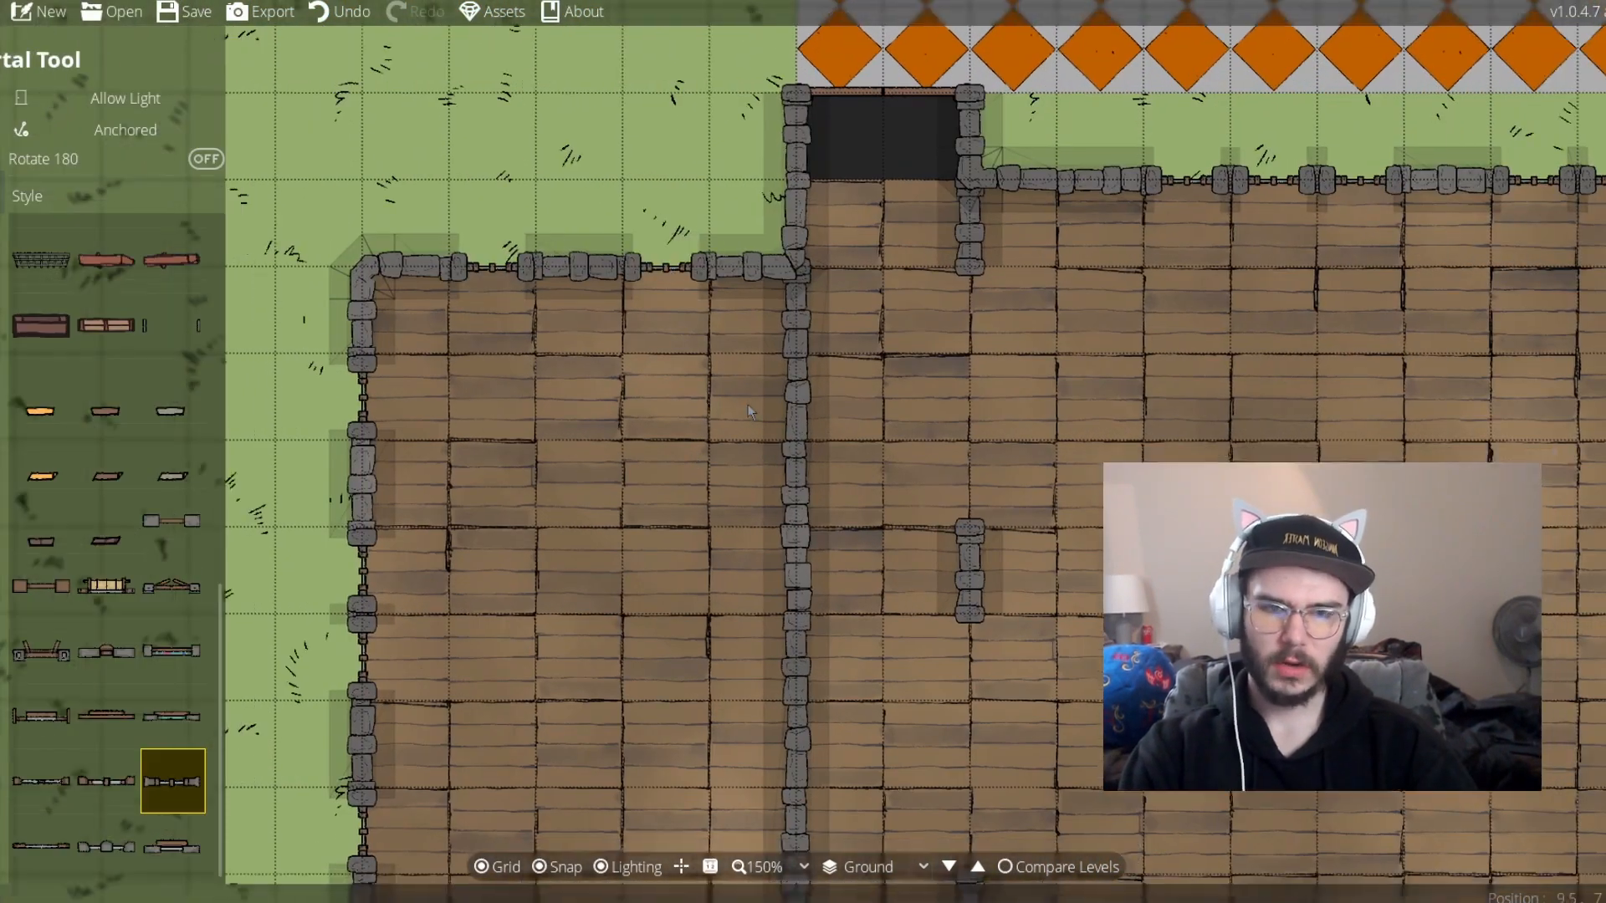
Try two adjacent windows in the large room's lower wall above the pool
scroll(747, 406, "down", 2)
left_click_drag(878, 752, 722, 192)
left_click_drag(832, 405, 692, 279)
left_click(839, 649)
left_click(927, 649)
key("ctrl+z")
key("ctrl+z")
left_click_drag(636, 531, 711, 639)
scroll(711, 639, "up", 1)
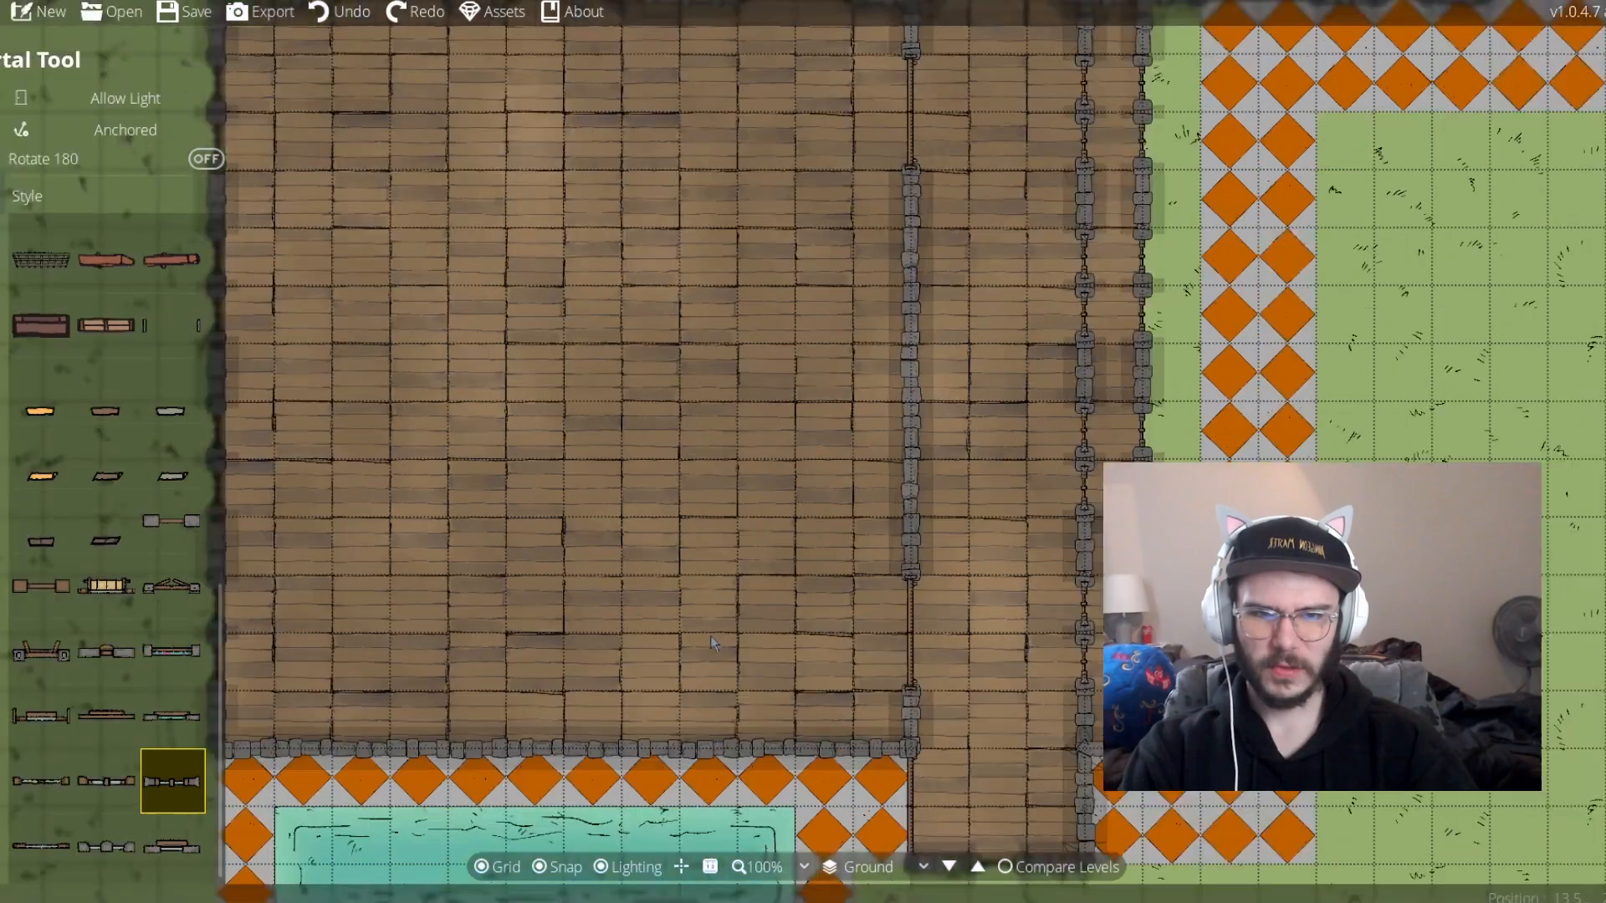
Try more windows along the large room's lower wall above the pool, and undo all the trial windows there
left_click(969, 549)
left_click(569, 549)
left_click(683, 548)
scroll(769, 502, "up", 2)
key("ctrl+z")
key("ctrl+z")
key("ctrl+z")
key("ctrl+z")
Place four grey stone-framed windows in the large room's lower wall above the pool, two towards each end
scroll(846, 479, "down", 3)
left_click(558, 499)
left_click(950, 499)
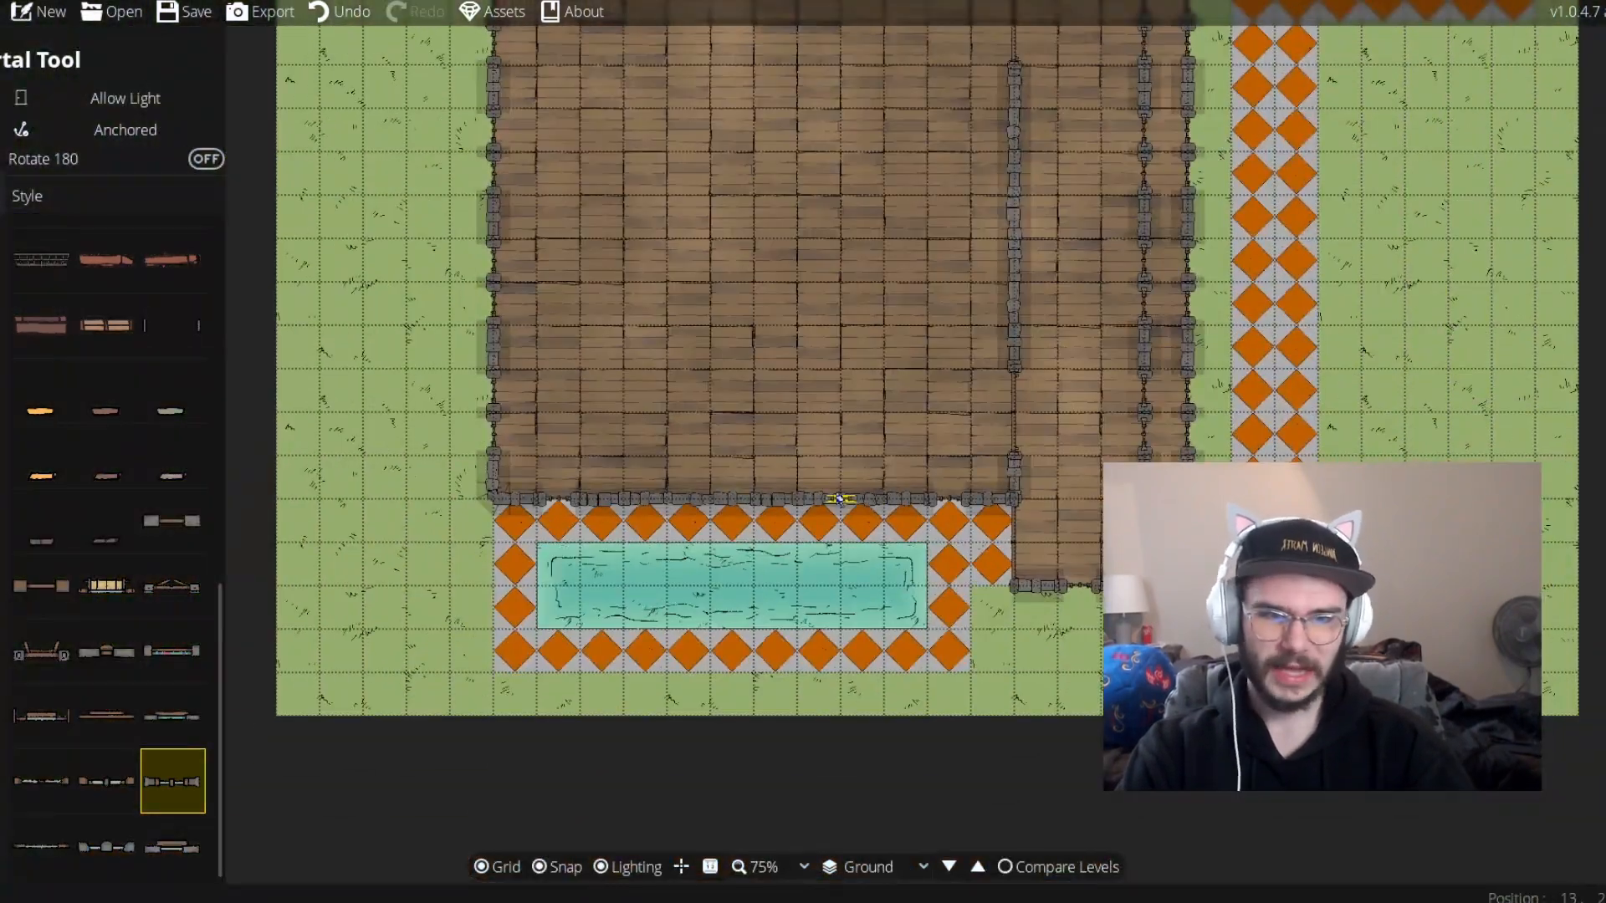
left_click(862, 500)
left_click(646, 499)
scroll(656, 510, "up", 2)
left_click(667, 544)
key("ctrl+z")
Find stairs in the object library and place a two-flight wooden staircase against the middle of the large room's lower wall
left_click_drag(1014, 541, 1112, 621)
key("o")
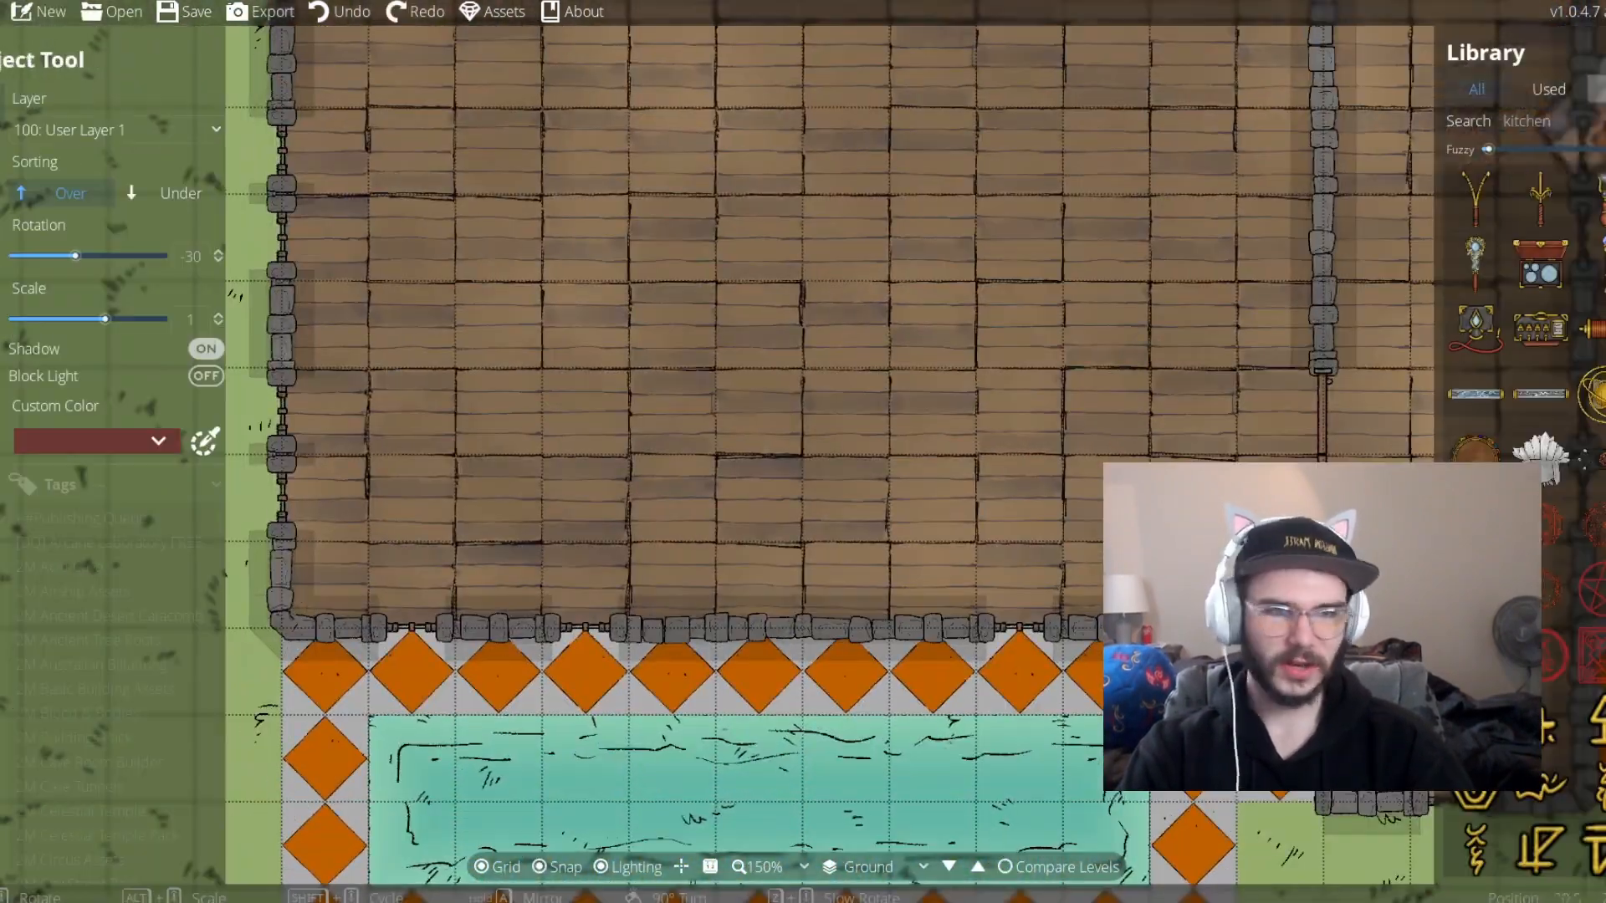
double_click(1526, 122)
type("stairs")
scroll(1540, 335, "down", 3)
left_click(1540, 260)
scroll(801, 456, "up", 14)
left_click(801, 540)
Shift the lower wall's windows inward so that rows of adjacent stone-framed windows flank the staircase
left_click(5, 410)
left_click_drag(585, 627, 671, 627)
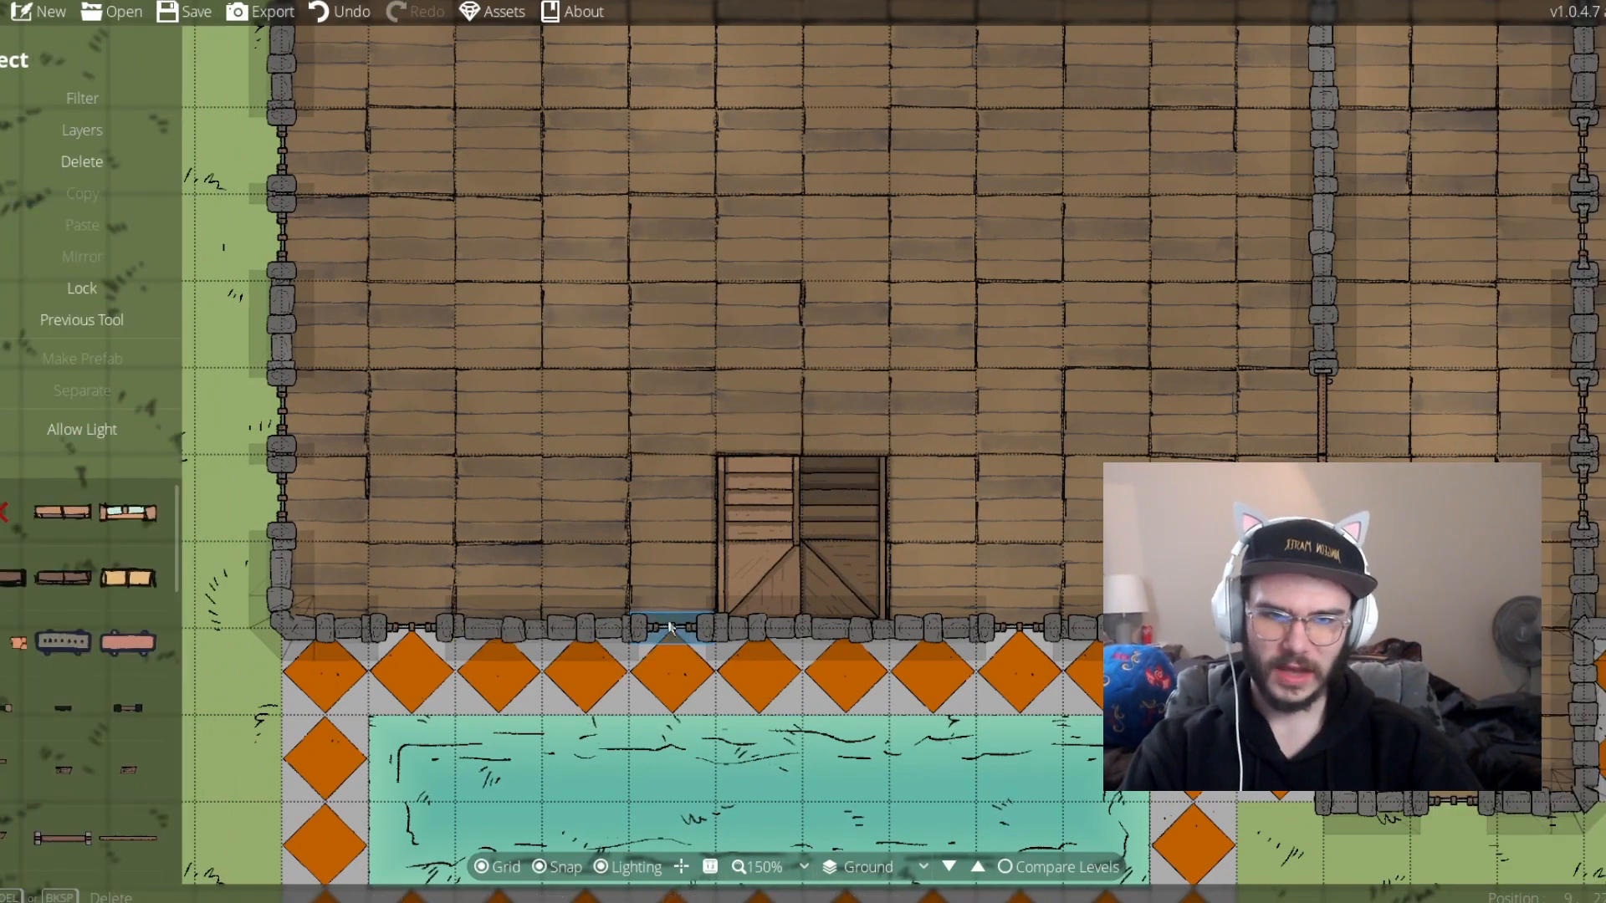
left_click_drag(410, 627, 585, 627)
left_click_drag(1019, 627, 933, 628)
left_click_drag(1194, 628, 1019, 628)
key("Delete")
scroll(130, 711, "down", 10)
left_click(130, 782)
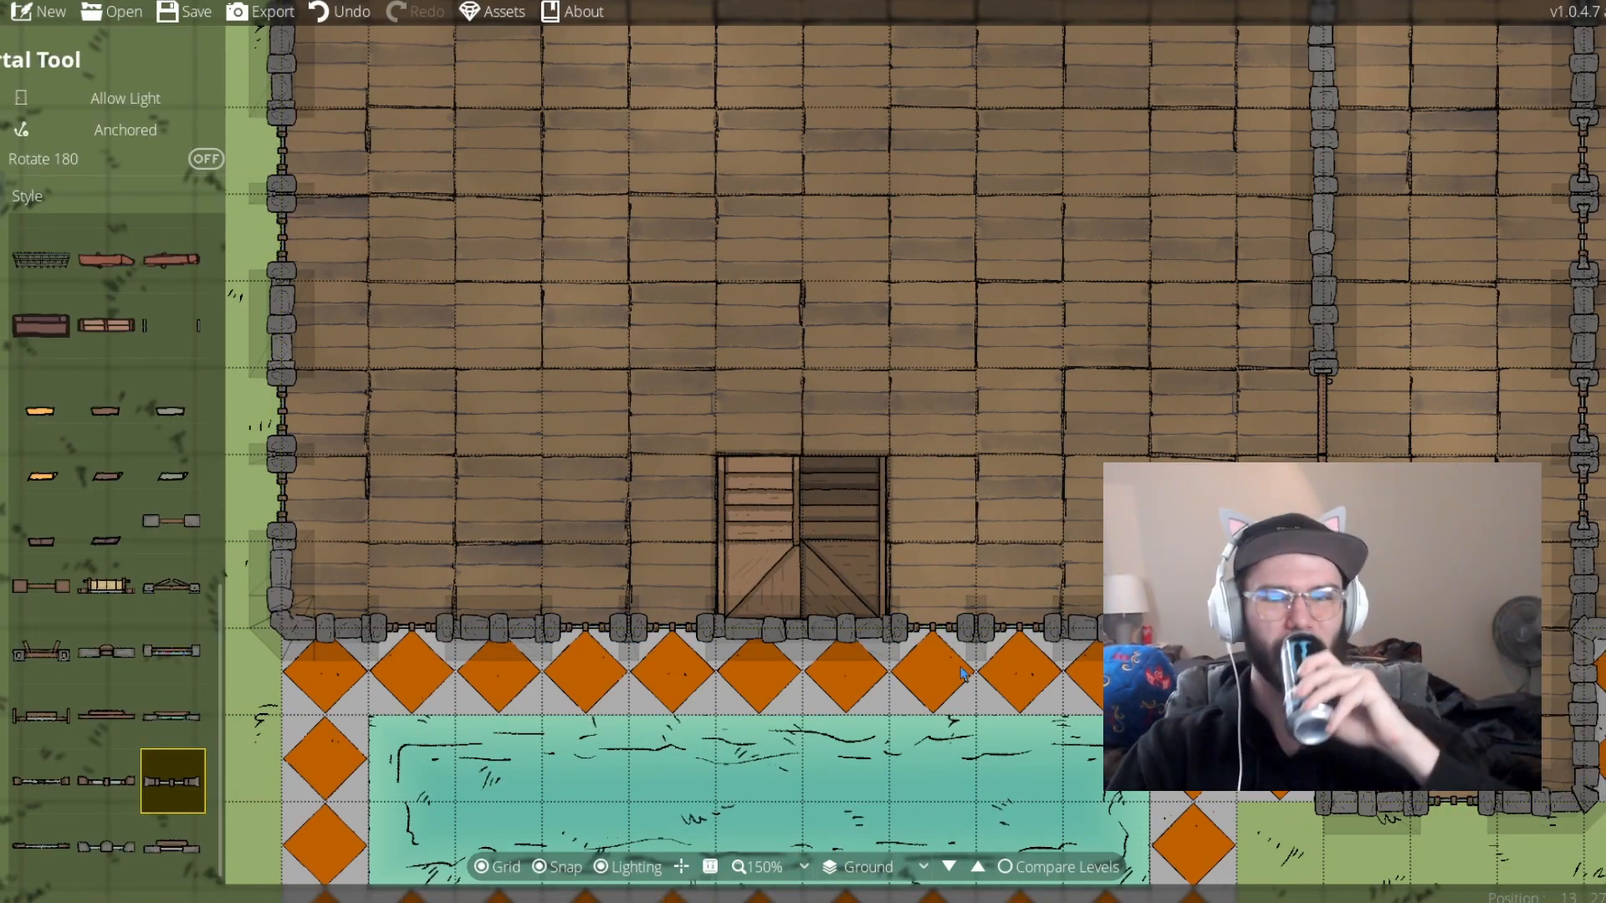
Switch to the 2nd floor with level comparison on and place windows in the stair room's lower wall on both sides of the staircase
left_click_drag(1001, 286, 889, 515)
left_click(978, 867)
left_click(1005, 868)
scroll(724, 761, "up", 3)
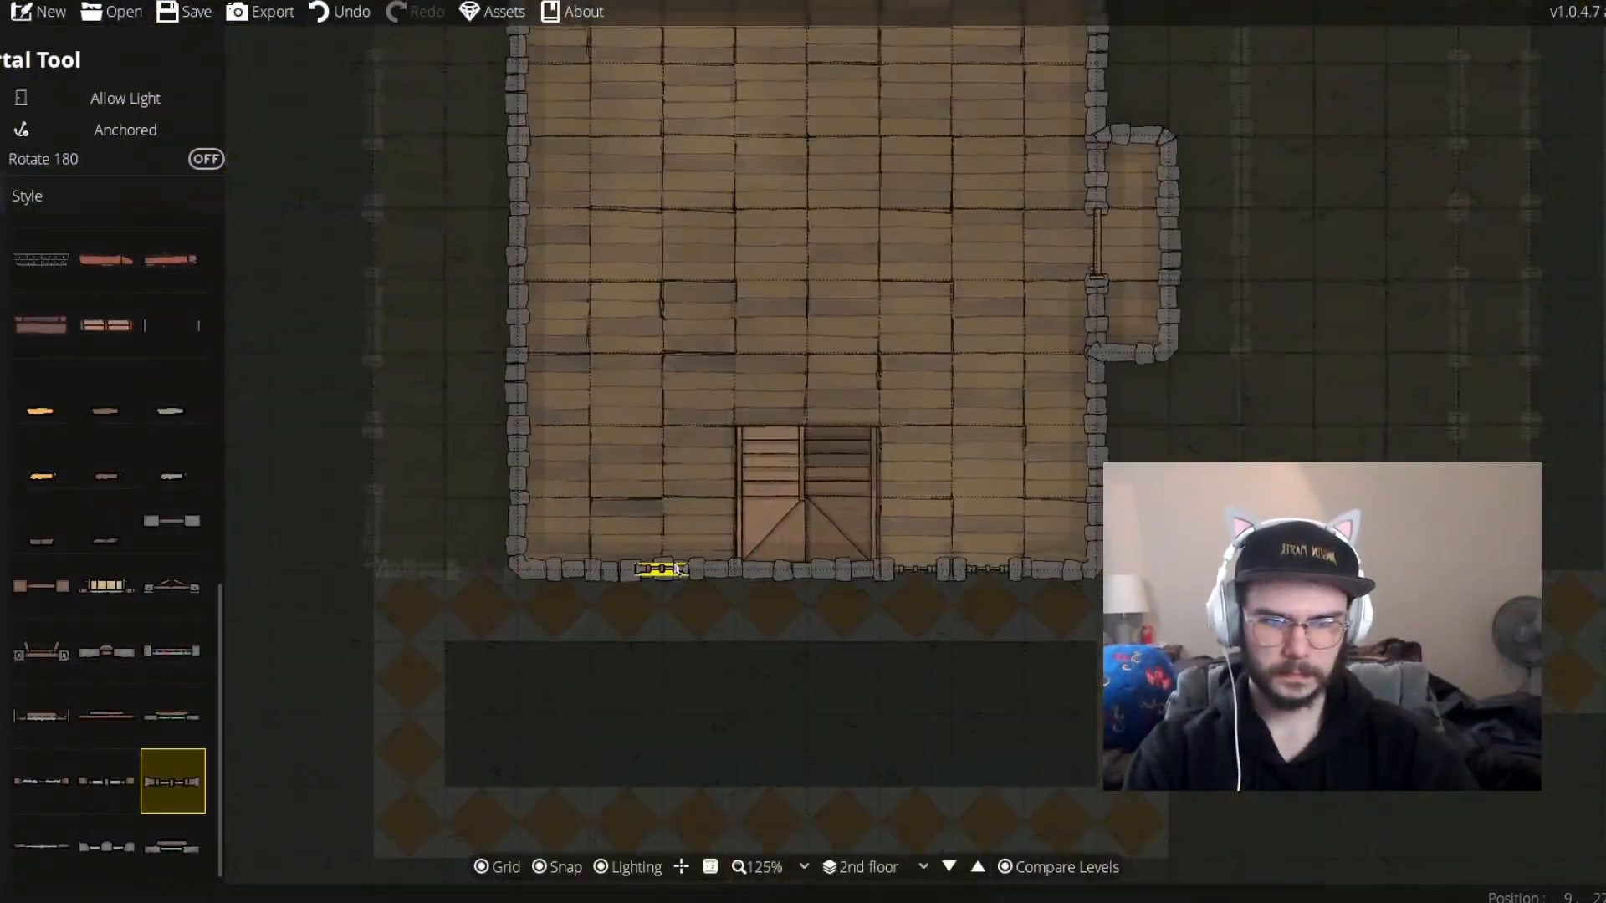
left_click(660, 567)
left_click(645, 581)
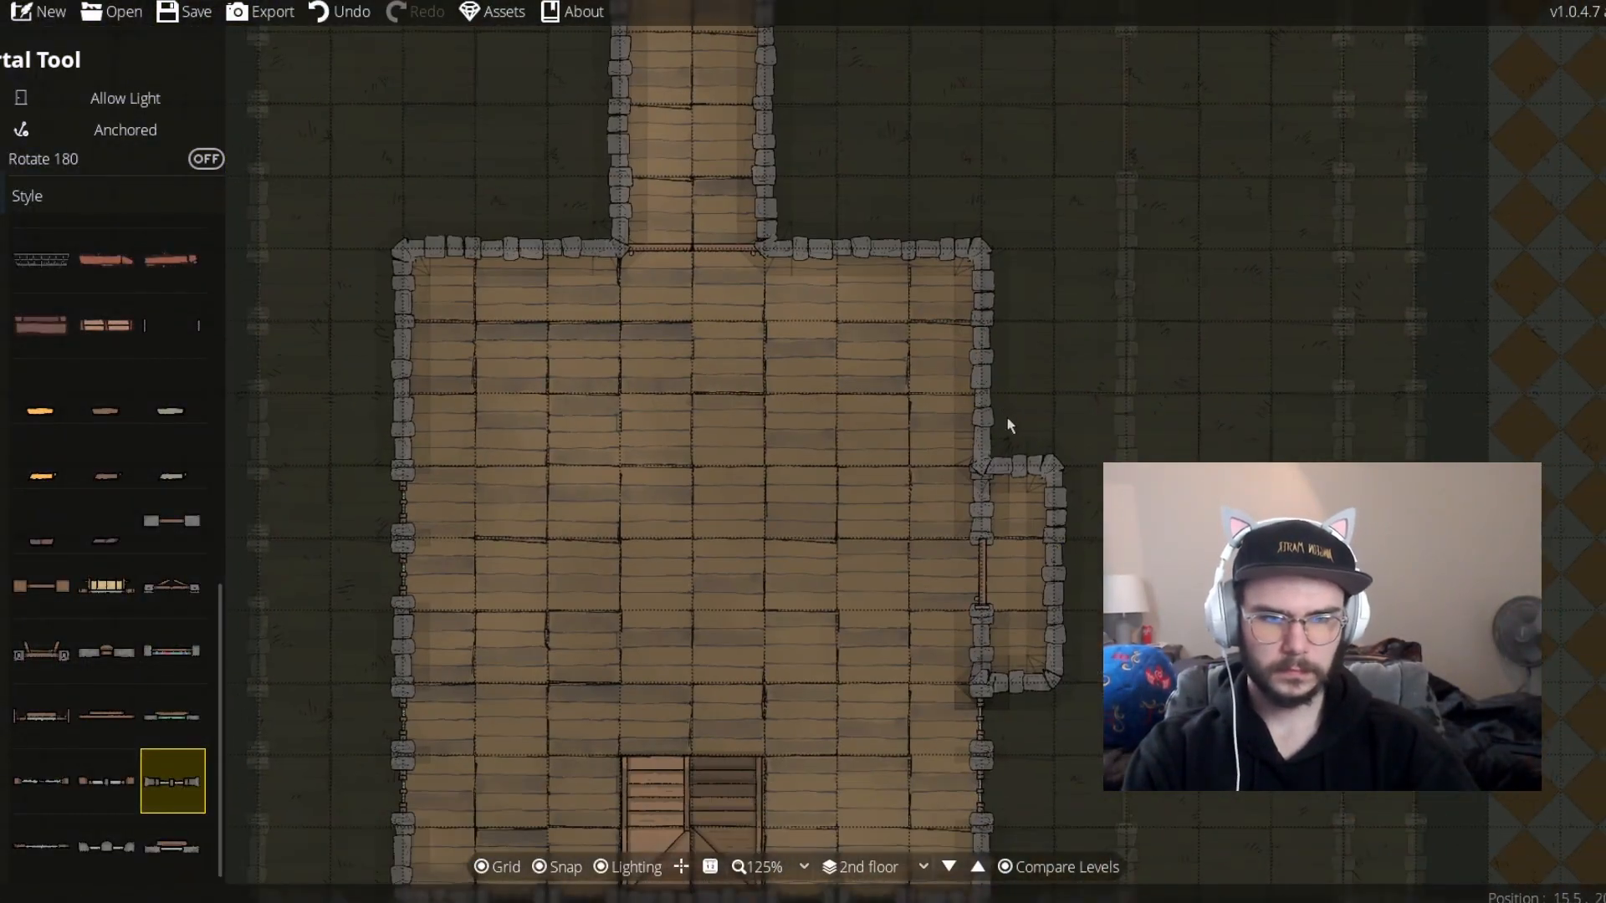
Place four stone-framed windows along the left wall of the 2nd floor corridor
left_click_drag(655, 50, 771, 450)
left_click(740, 532)
left_click(740, 386)
left_click(740, 318)
left_click(741, 172)
Give the room right of the corridor three windows in each long wall and one in its end wall, then return to the Ground level
left_click(882, 364)
left_click(989, 364)
key("ctrl+z")
left_click(1026, 364)
left_click(882, 653)
left_click_drag(1196, 512, 870, 504)
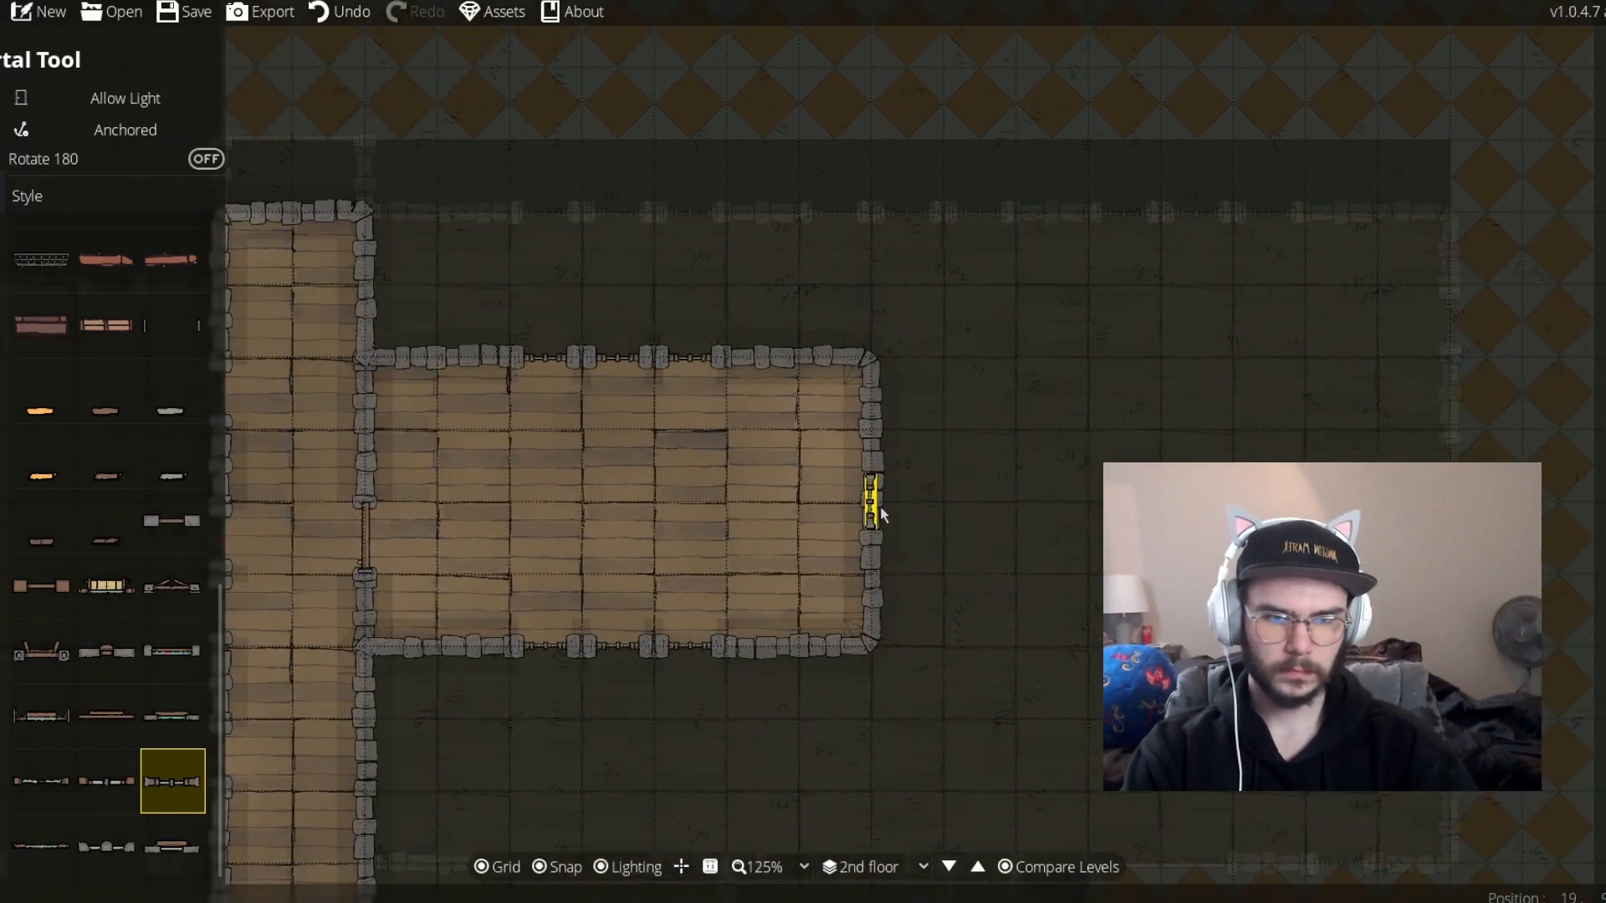
left_click(874, 504)
left_click(1005, 867)
left_click(949, 867)
Try a custom-shaped herringbone floor in the entrance corridor with a pale orange-yellow tint
scroll(708, 228, "down", 2)
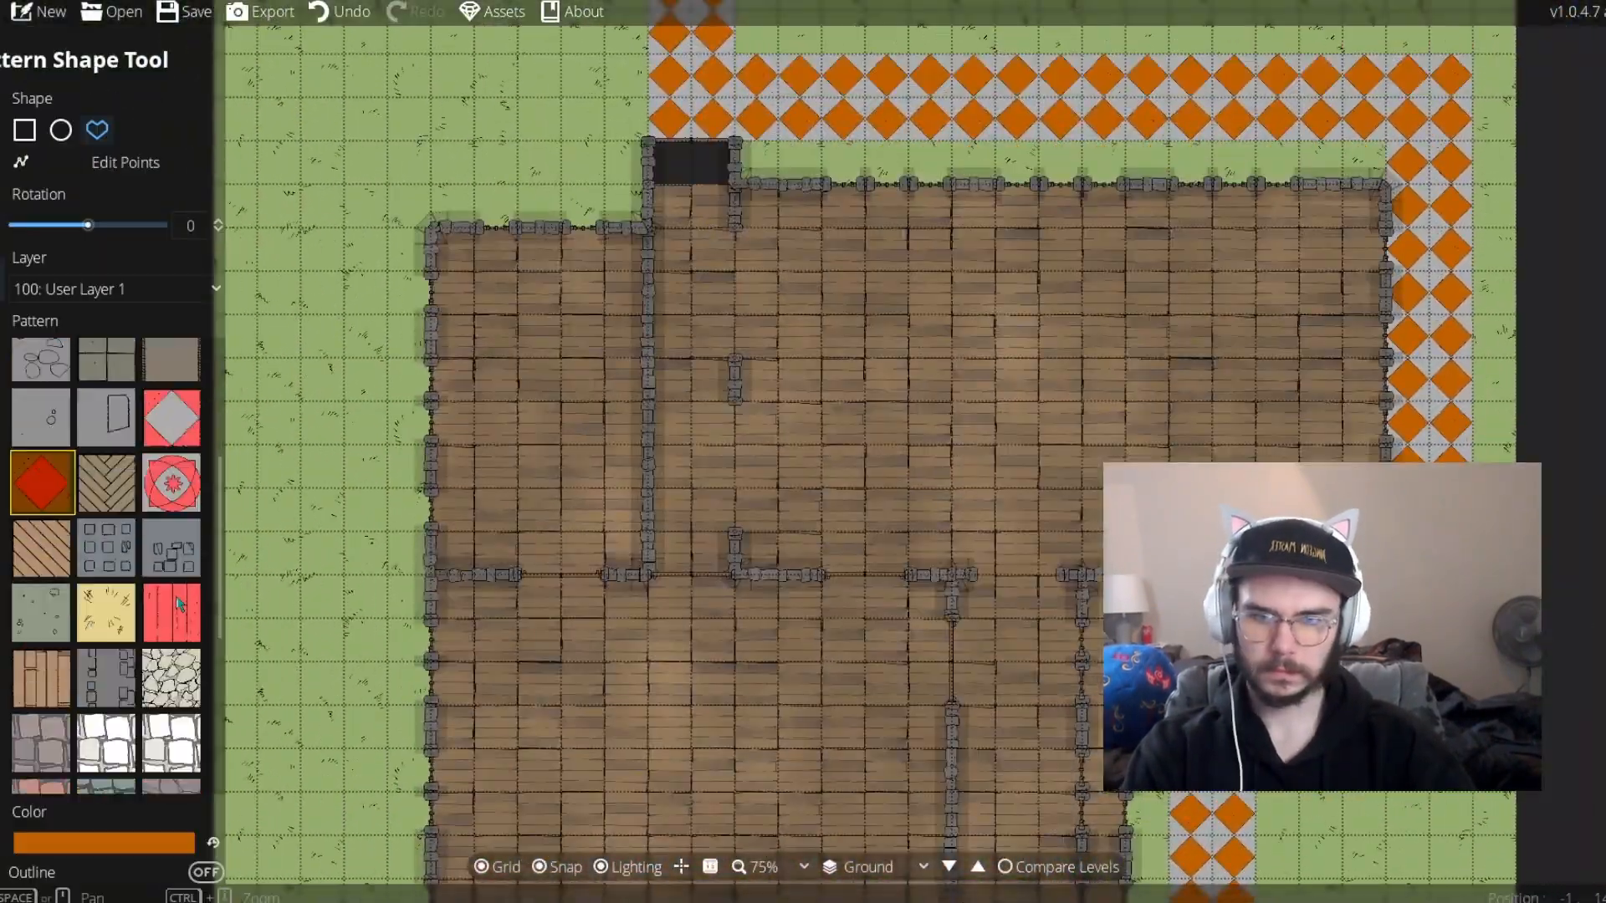
left_click(97, 574)
left_click(649, 141)
left_click(649, 575)
left_click(736, 574)
left_click(736, 141)
scroll(628, 613, "up", 2)
left_click(105, 845)
left_click(75, 430)
left_click_drag(536, 167, 518, 561)
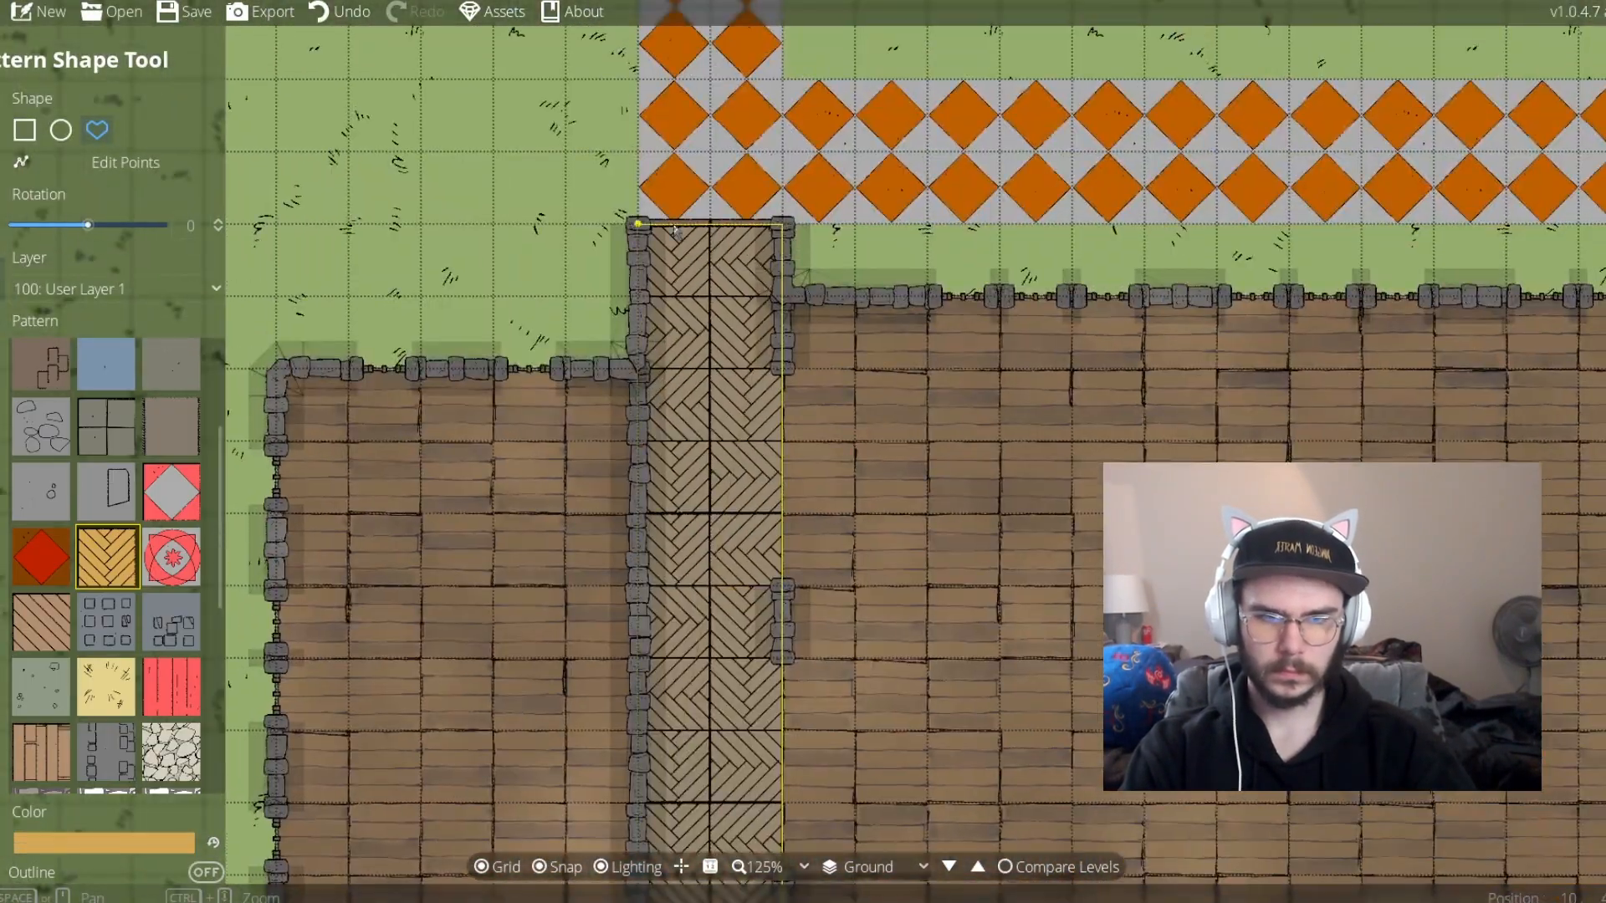
Try redrawing the entrance corridor's herringbone floor in a brighter orange, and undo it
key("ctrl+z")
left_click(655, 219)
left_click(105, 845)
left_click(186, 416)
key("ctrl+z")
left_click(675, 579)
left_click(818, 580)
left_click_drag(843, 518, 842, 798)
left_click(818, 137)
left_click(674, 137)
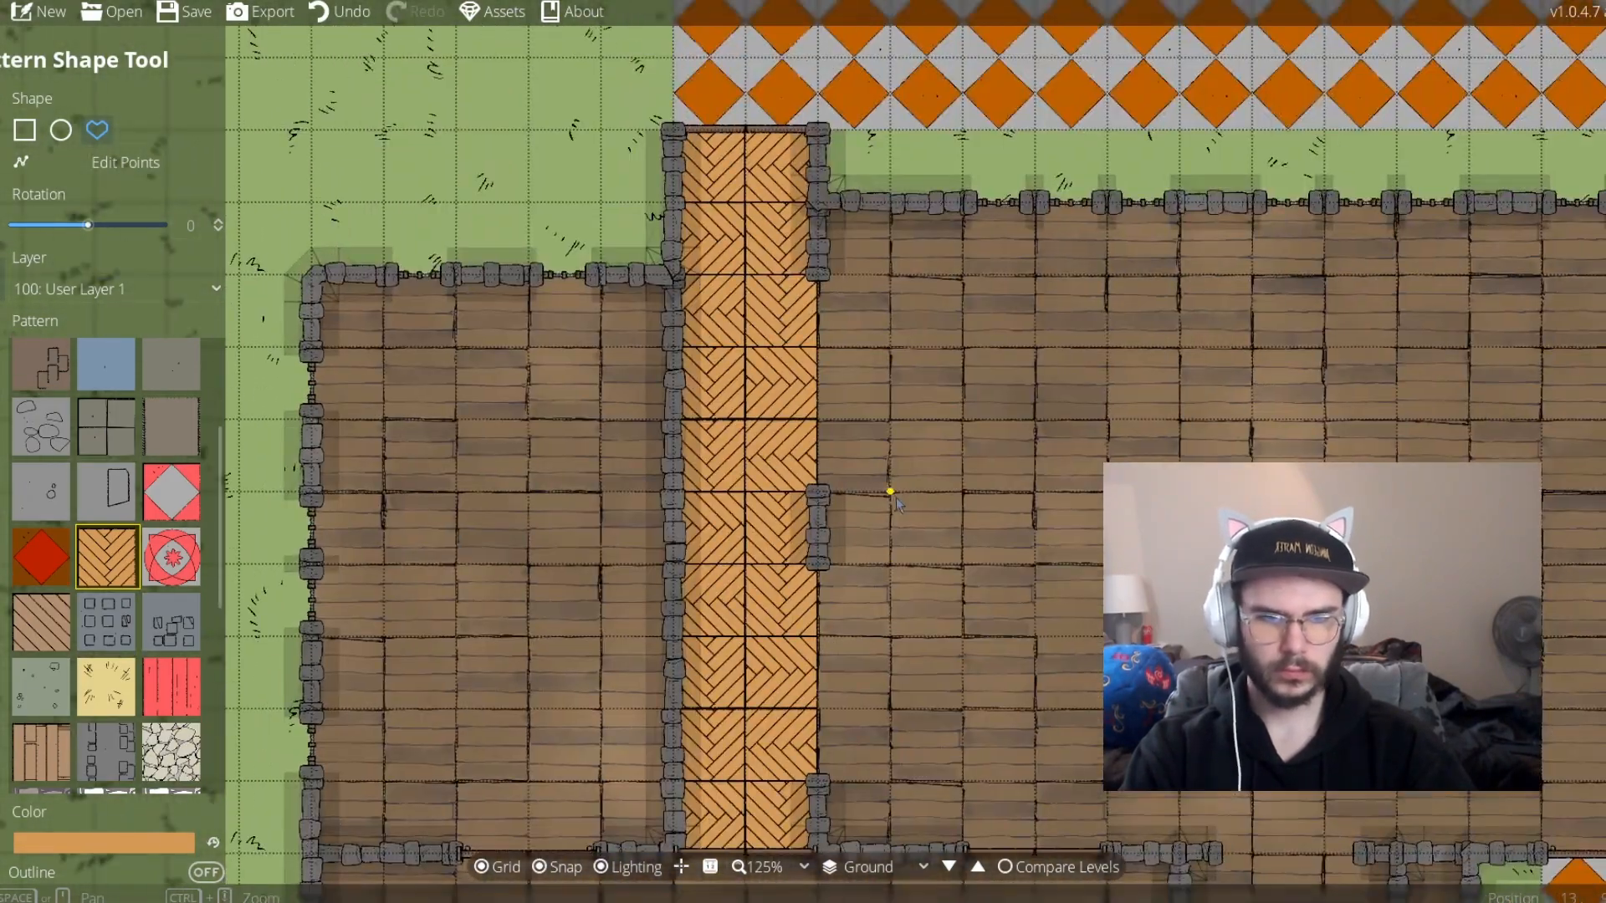
left_click(41, 557)
key("ctrl+z")
Try a square stone tile floor across the whole upper-left room
scroll(106, 557, "up", 3)
left_click(107, 634)
left_click_drag(423, 658, 632, 509)
left_click(892, 54)
left_click(892, 633)
left_click(530, 633)
left_click(530, 55)
left_click_drag(1078, 533, 466, 240)
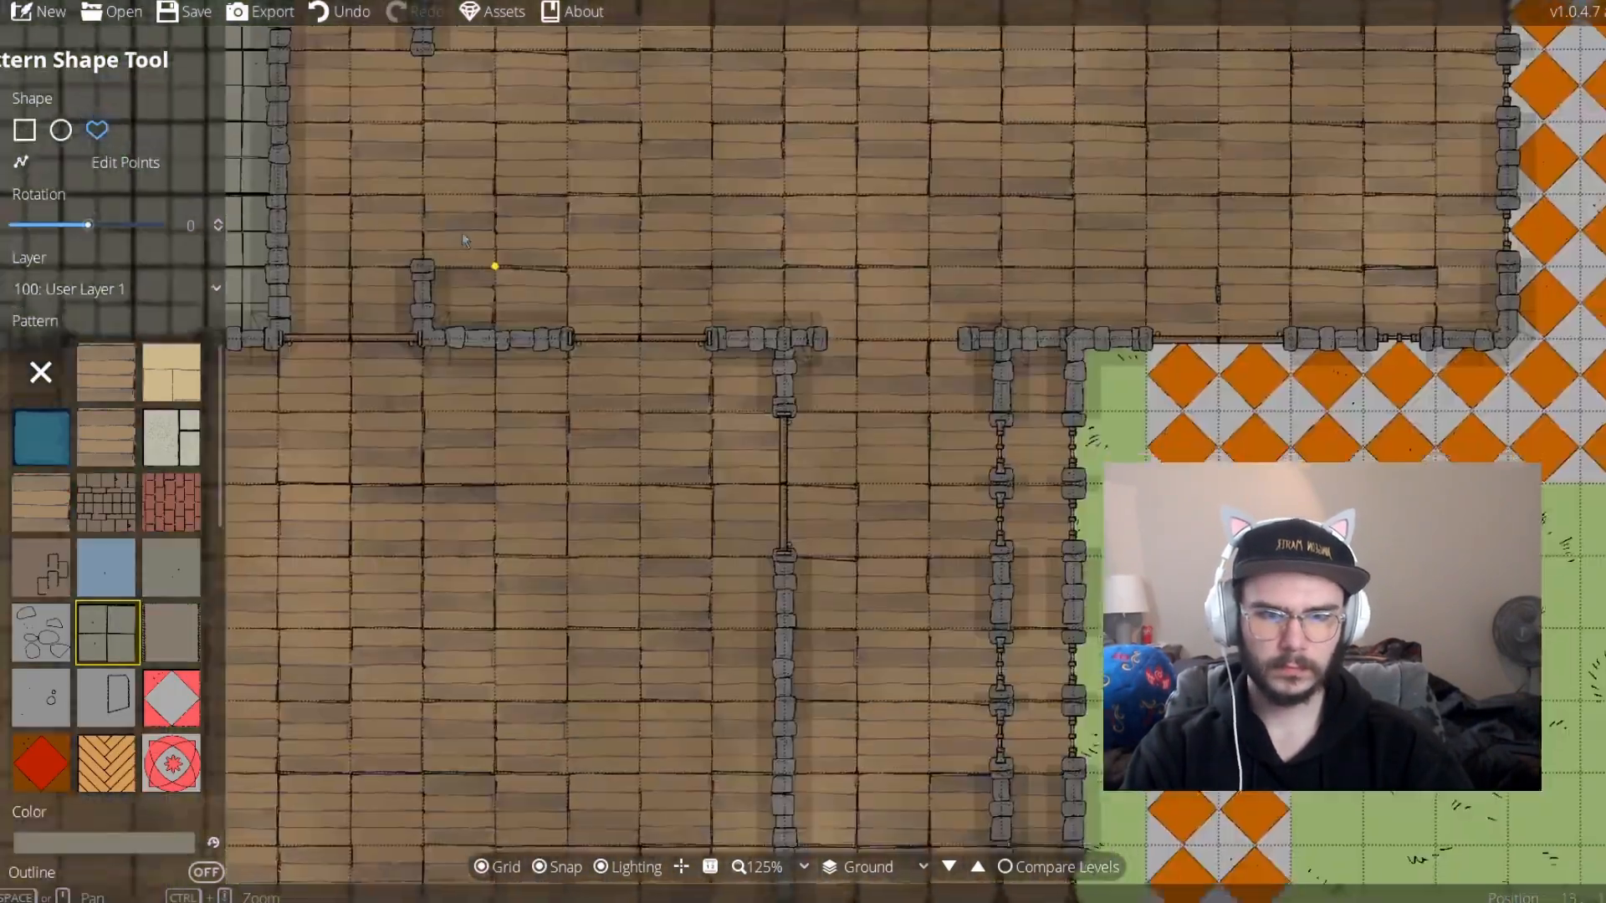
Cover the upper-left room's floor with the plain grey stone pattern with scattered rubble
left_click(172, 568)
scroll(773, 368, "down", 2)
left_click(536, 596)
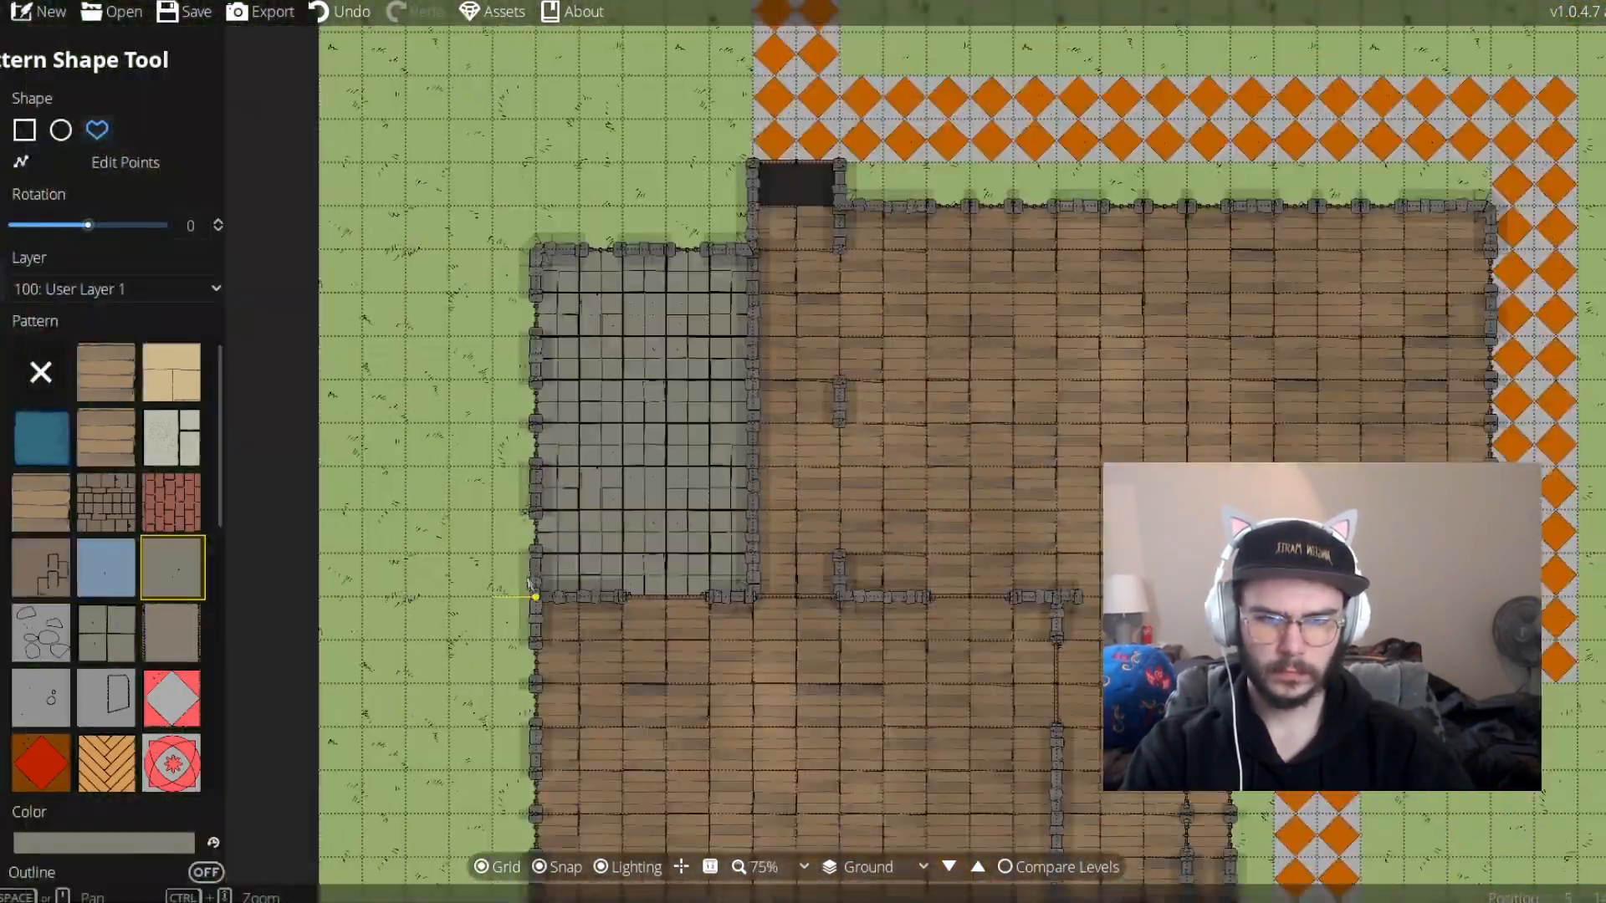
left_click(753, 598)
left_click(753, 249)
left_click(535, 250)
left_click_drag(920, 736, 718, 219)
left_click_drag(939, 469, 969, 644)
scroll(102, 646, "down", 10)
scroll(102, 646, "up", 10)
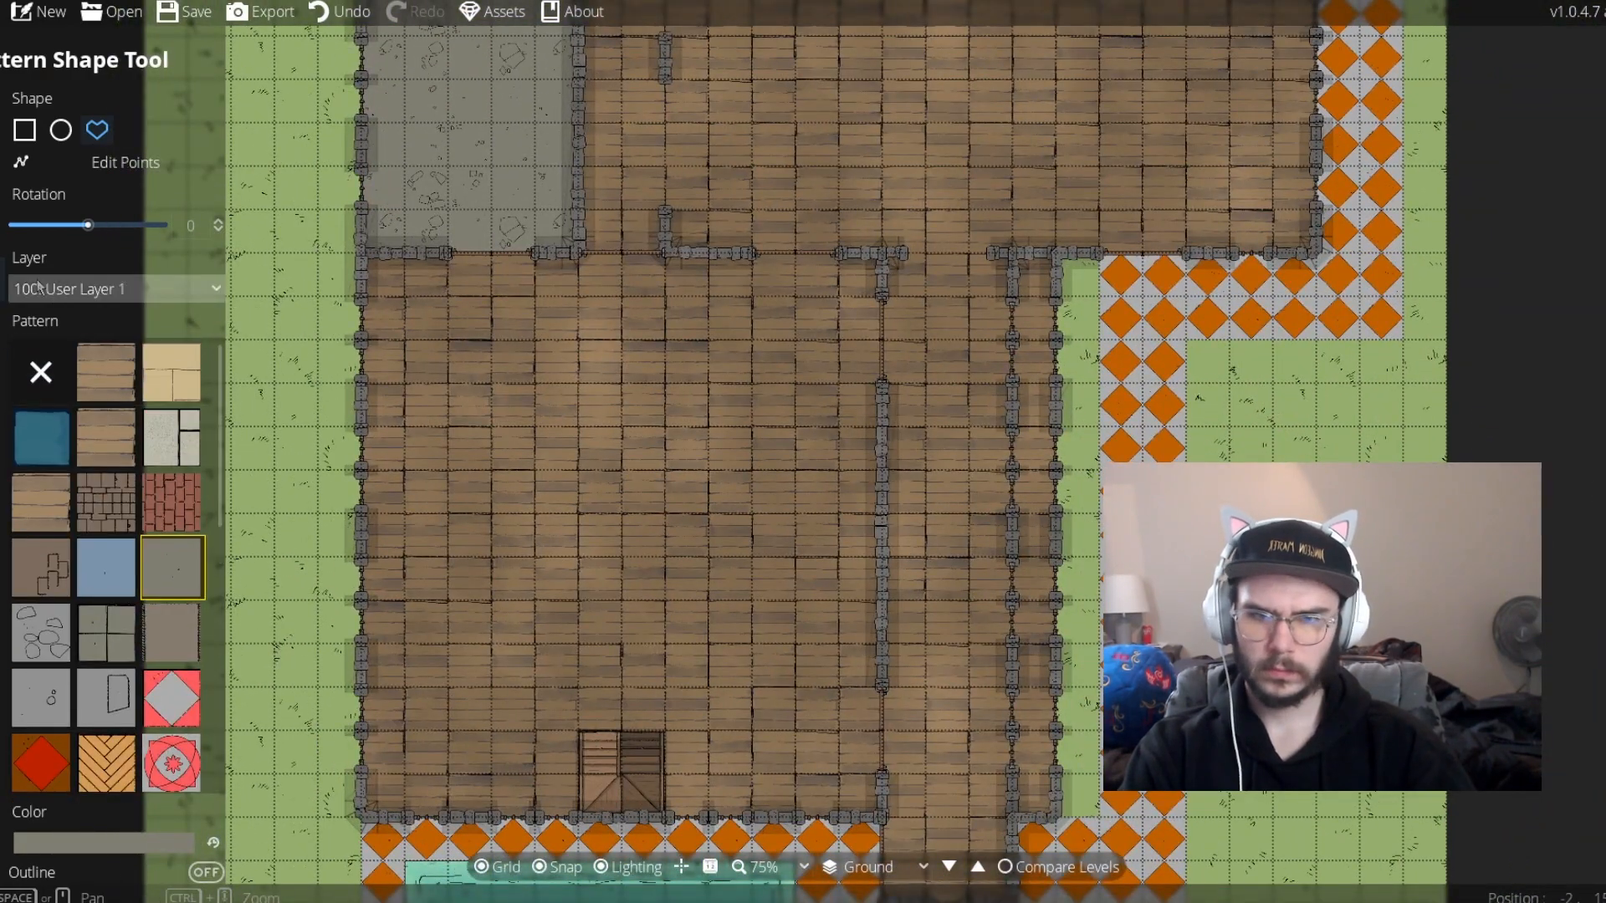
Fill the narrow strip between the two parallel windowed walls on the right with the same grey stone pattern
left_click(1056, 253)
left_click(1034, 719)
left_click(991, 719)
left_click(991, 156)
left_click(125, 163)
Set up the rosette tile pattern as a rectangle shape coloured orange with RGB 192, 96, 0
scroll(1079, 351, "up", 1)
scroll(159, 644, "down", 2)
left_click(171, 652)
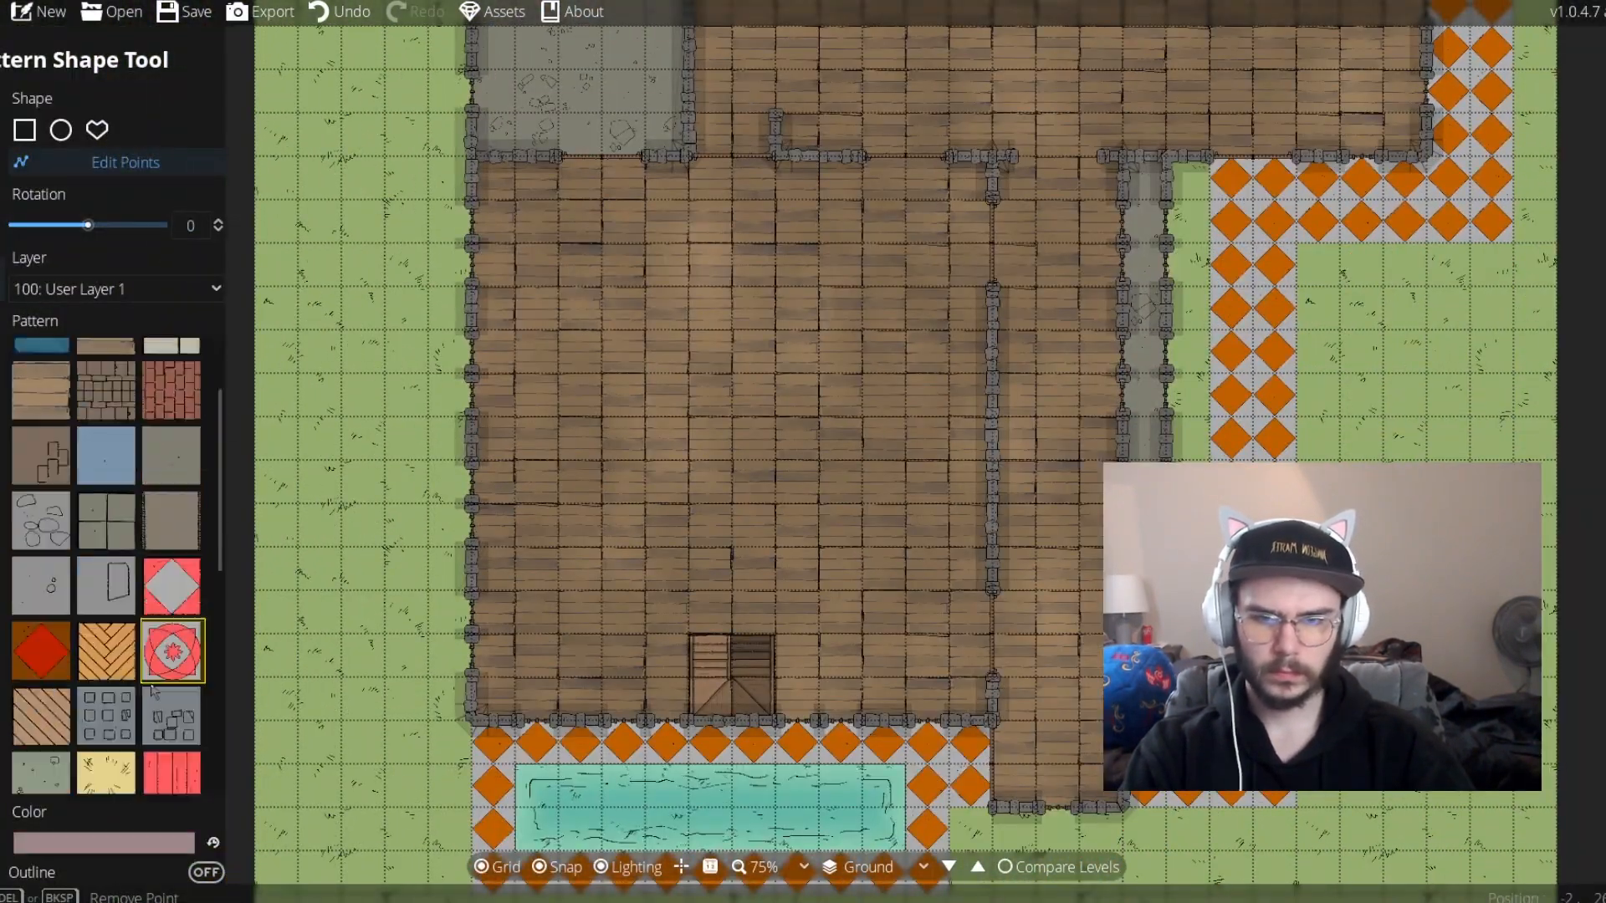
scroll(153, 693, "up", 2)
left_click_drag(636, 636, 674, 382)
left_click(24, 130)
scroll(836, 522, "up", 2)
left_click_drag(1015, 649, 1087, 721)
key("ctrl+z")
left_click(104, 843)
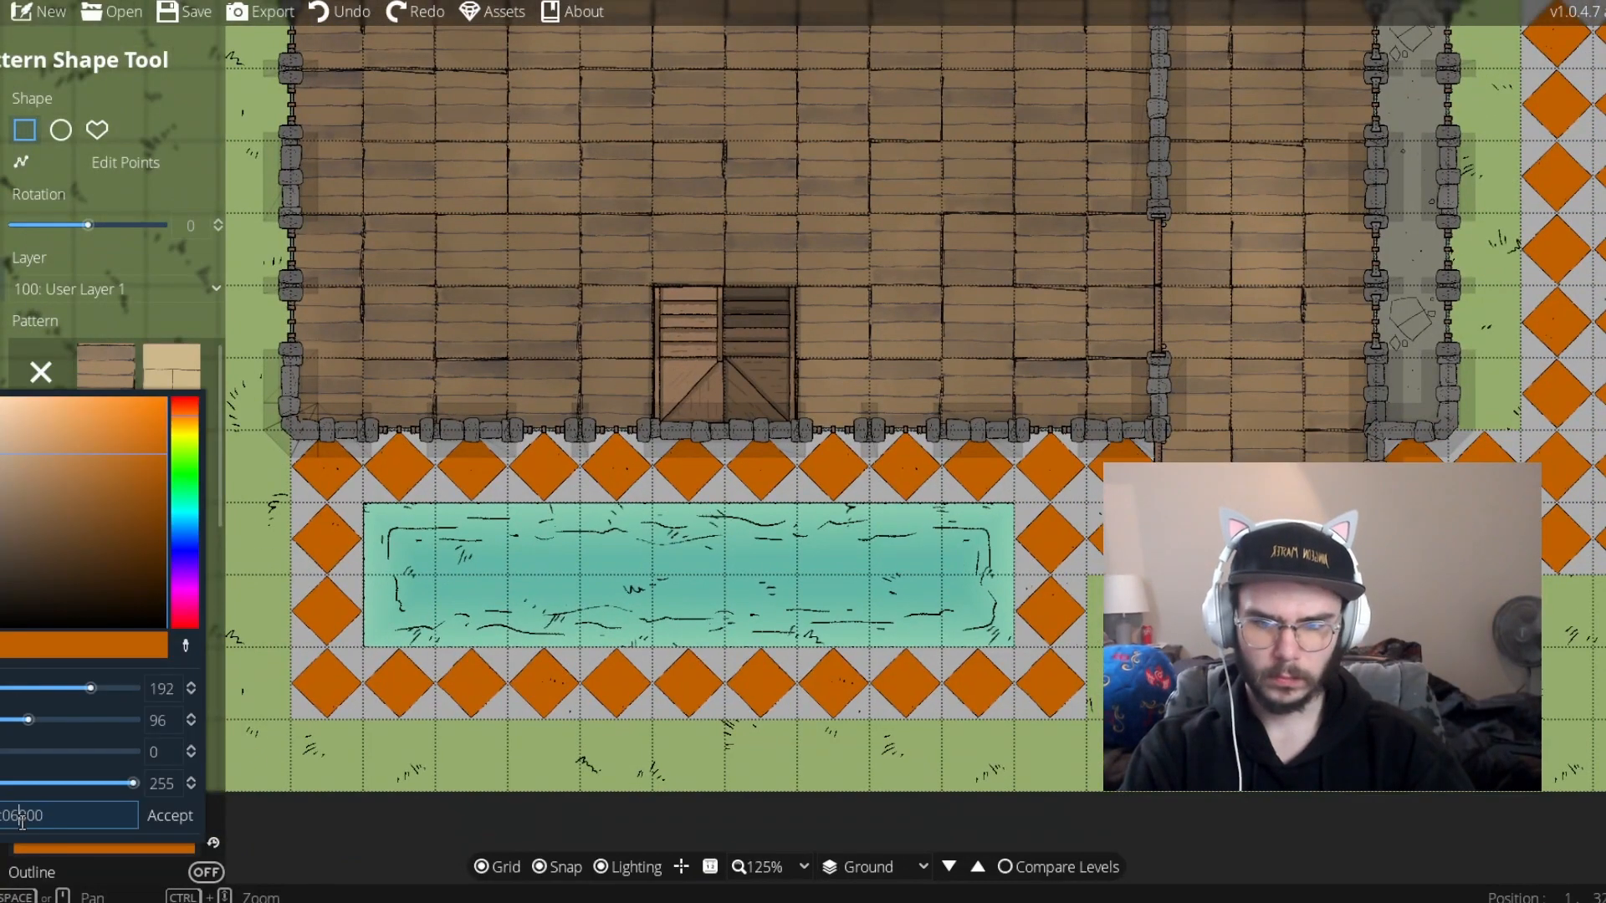
left_click(103, 843)
left_click(169, 816)
Place one-square orange rosette tiles on the four corners of the paving around the pool
left_click_drag(395, 665, 467, 737)
left_click_drag(395, 448, 467, 520)
left_click_drag(1046, 536, 463, 571)
left_click_drag(537, 483, 609, 555)
left_click_drag(537, 701, 609, 773)
Place matching one-square rosette tiles at the corners of the paved path outside the upper-right room
left_click_drag(837, 168, 854, 791)
left_click_drag(1131, 387, 1204, 459)
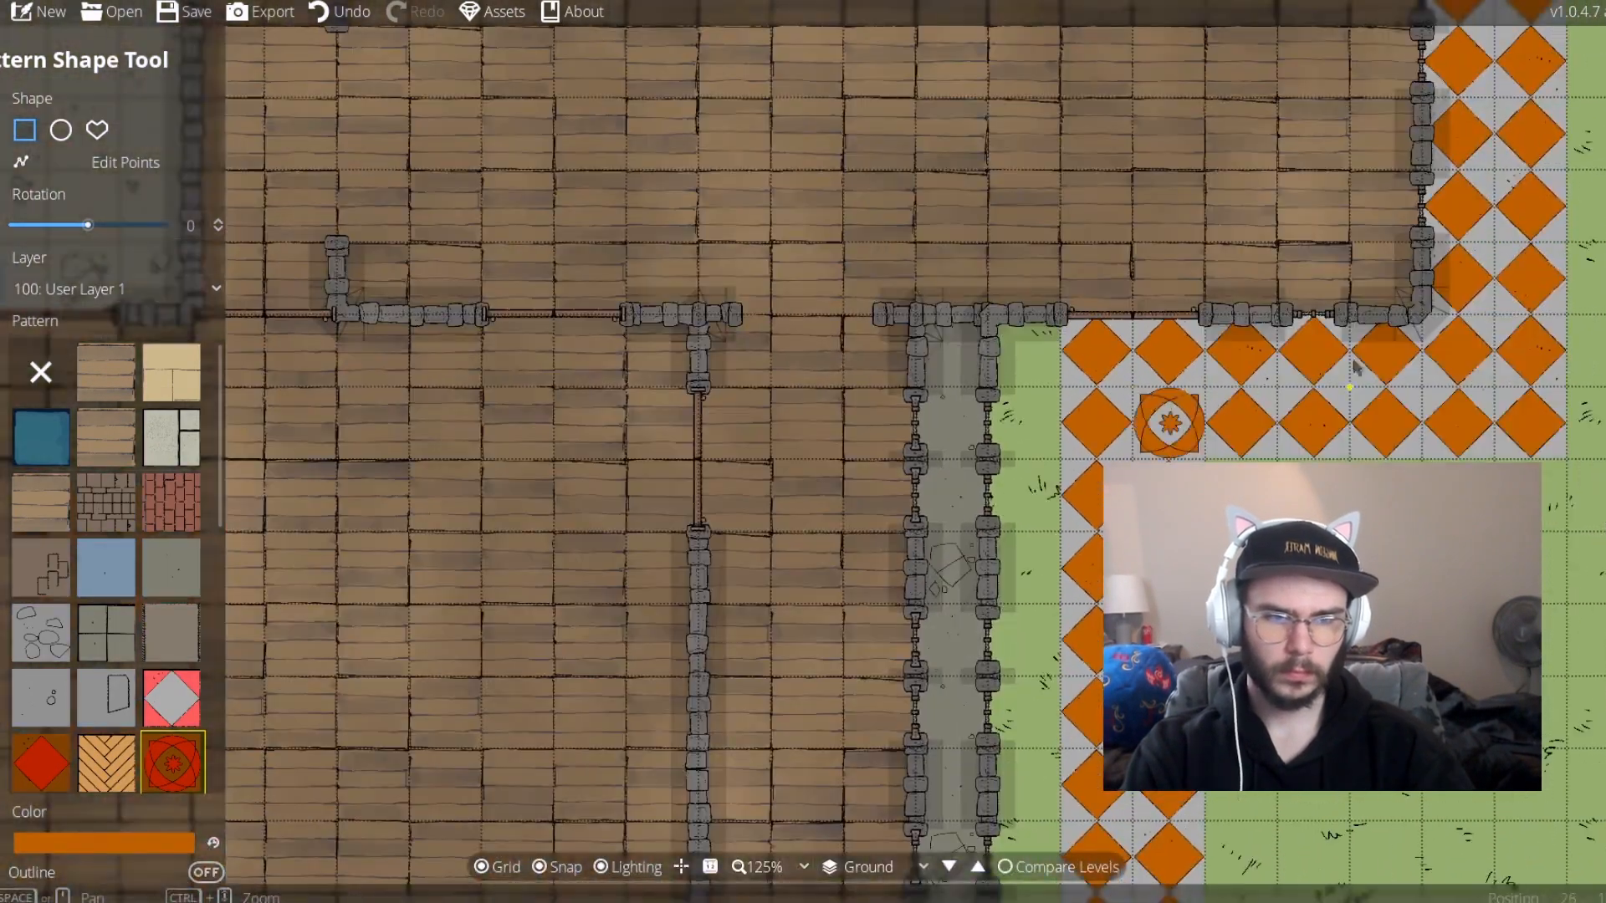
left_click_drag(628, 67, 1013, 836)
left_click_drag(1013, 722, 914, 266)
scroll(914, 266, "down", 1)
left_click_drag(914, 795, 809, 75)
scroll(109, 586, "down", 5)
left_click_drag(638, 219, 721, 537)
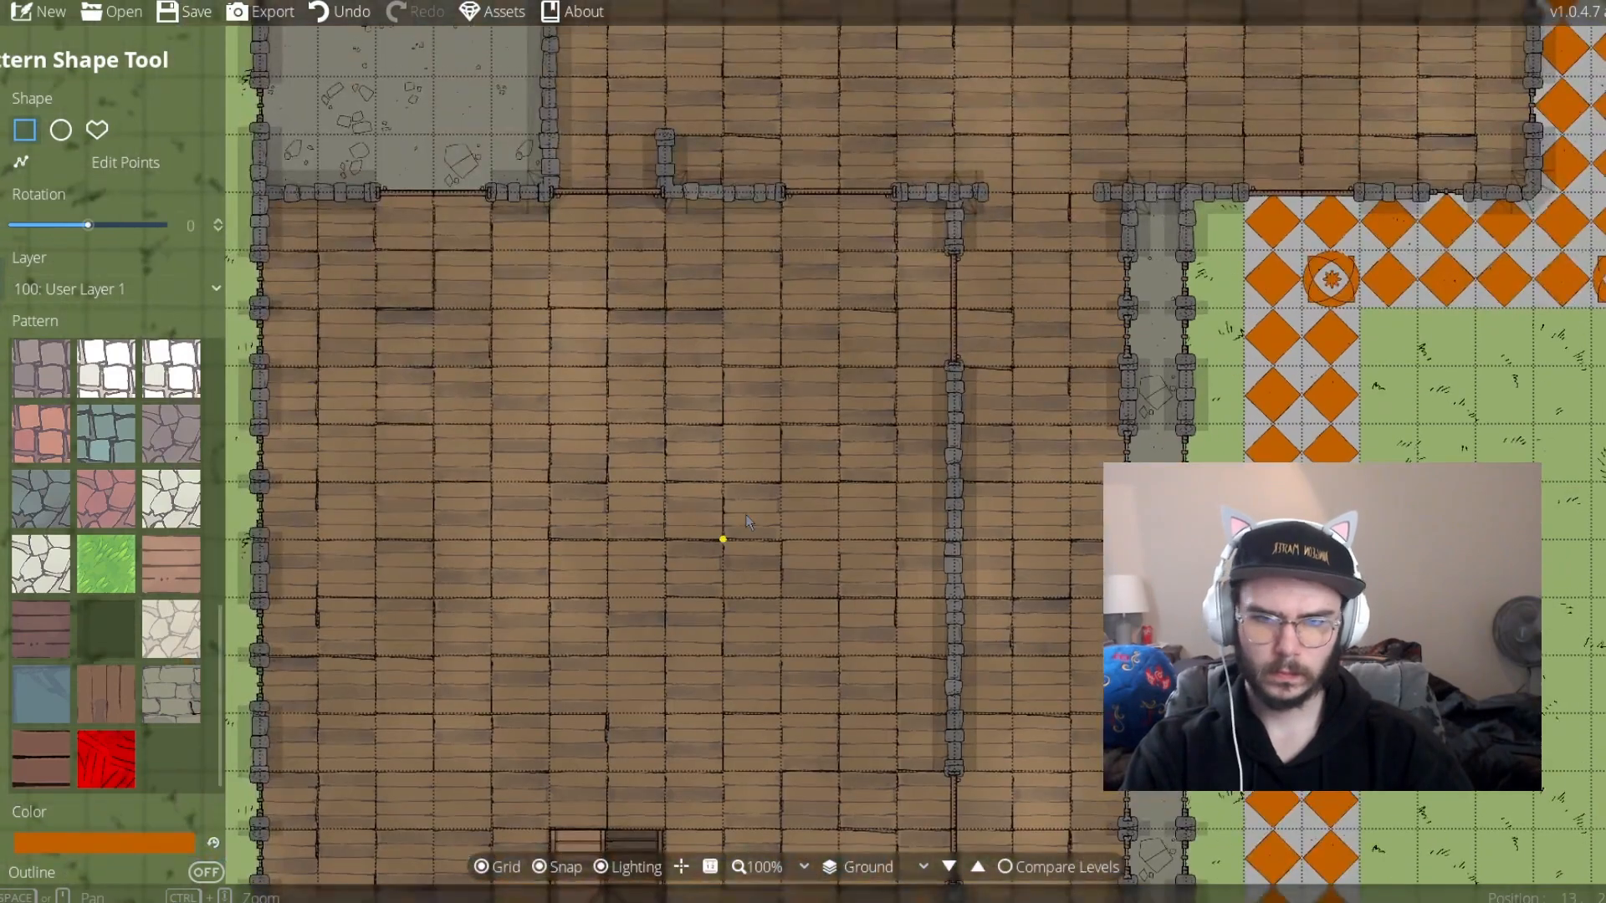
scroll(721, 538, "down", 1)
left_click_drag(860, 457, 939, 638)
Find tables in the object library and, with snapping off, place a stone corner table rotated -90 in the upper-left room's lower-left corner
key("o")
double_click(1520, 121)
type("table")
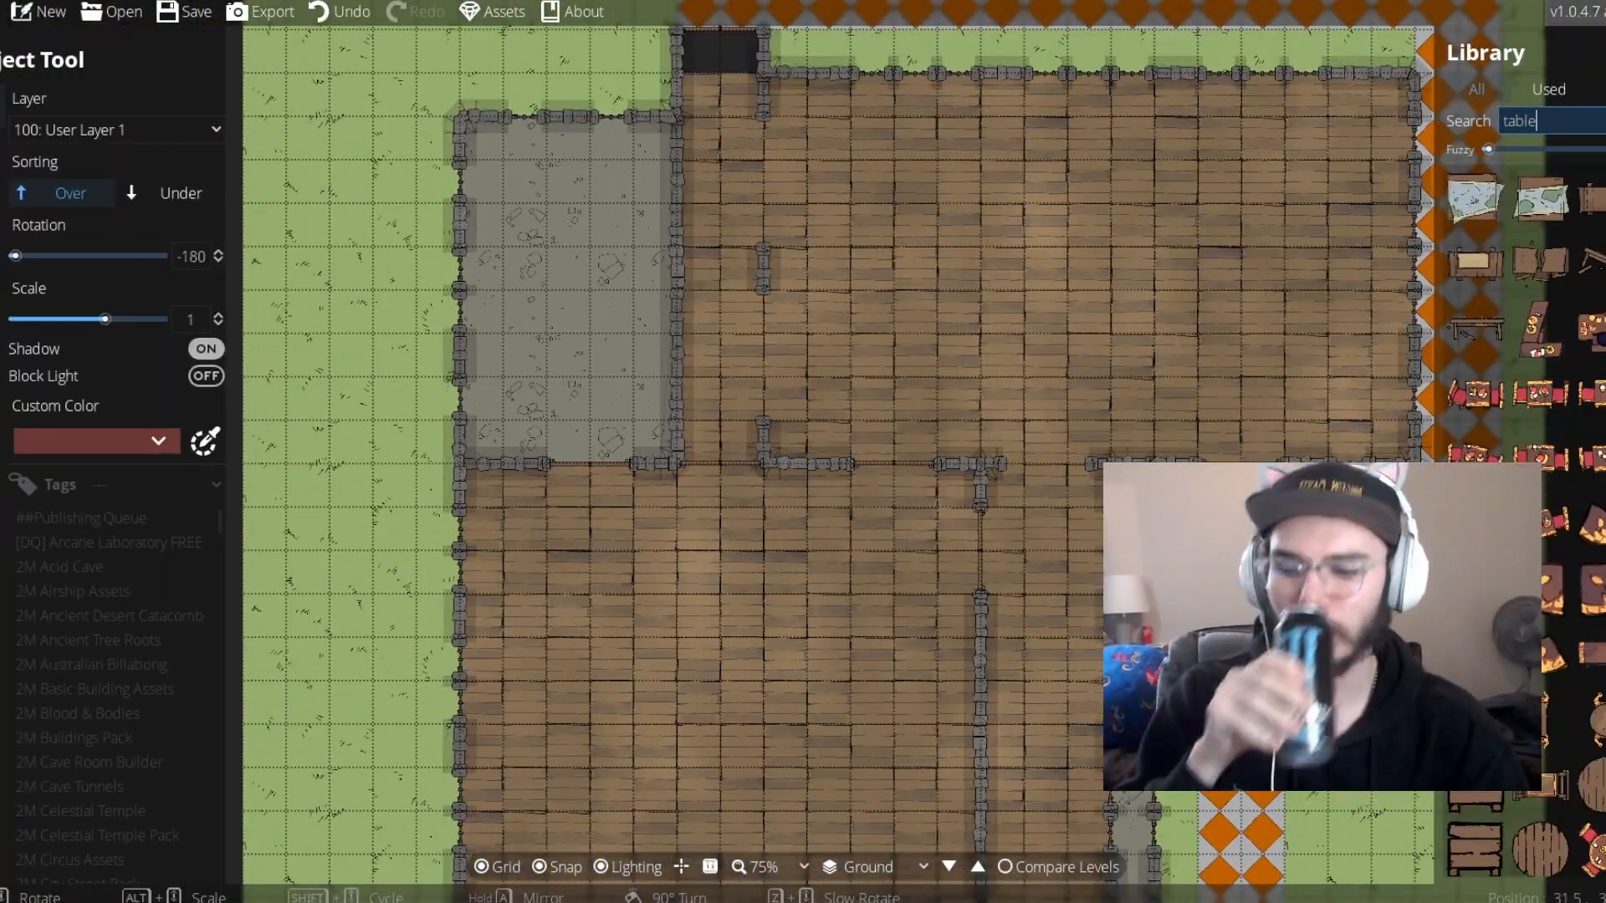
scroll(1541, 377, "down", 5)
left_click(1596, 512)
scroll(345, 104, "up", 2)
left_click(558, 863)
right_click(596, 644)
left_click(593, 651)
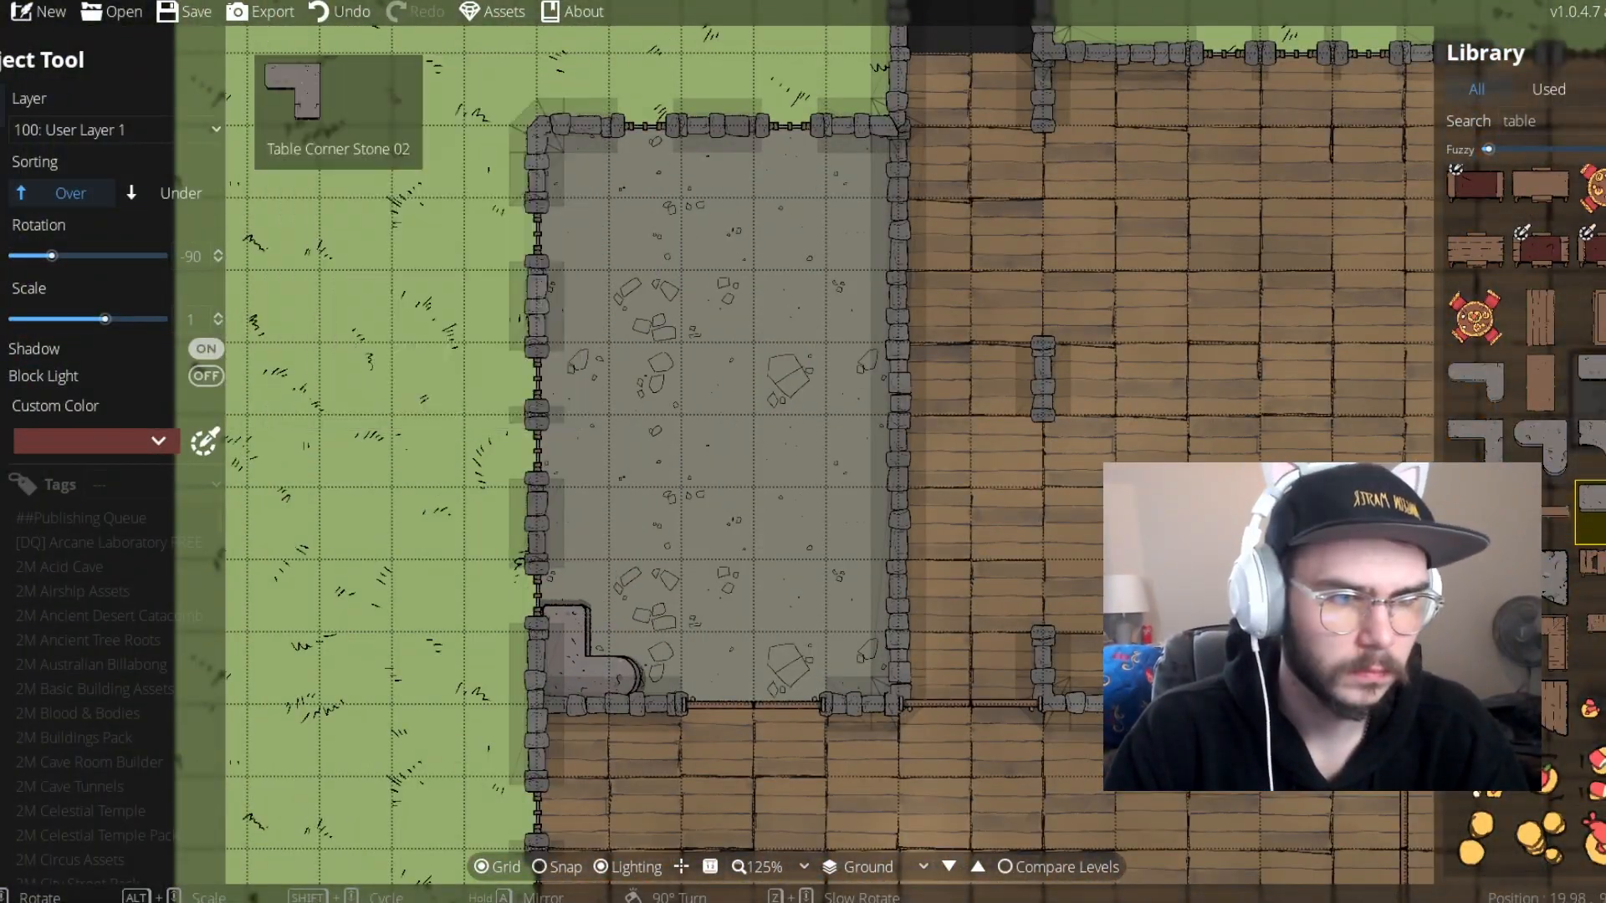
Place a long, item-covered wooden table upright along the upper-left room's left wall, just above the stone corner table
scroll(1584, 376, "down", 15)
scroll(1489, 340, "down", 5)
left_click(1540, 406)
right_click(629, 439)
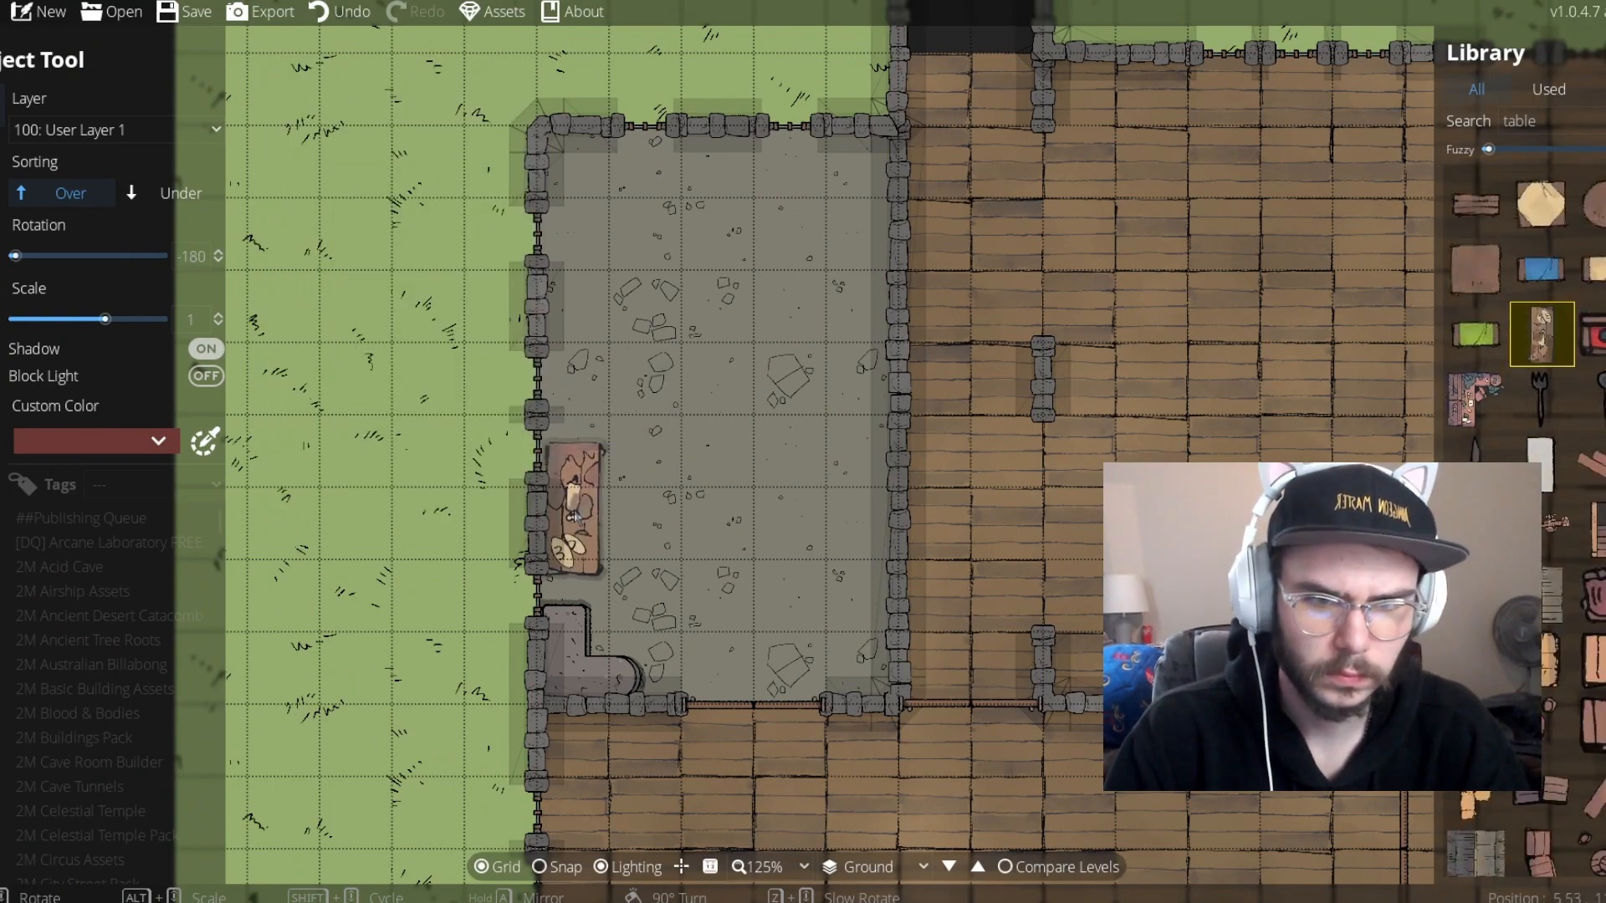
left_click(572, 542)
Set object sorting to Under and place an L-shaped wooden table above the long table on the left wall
scroll(1514, 371, "down", 5)
left_click(1537, 505)
scroll(599, 419, "up", 8)
left_click(171, 193)
left_click(592, 430)
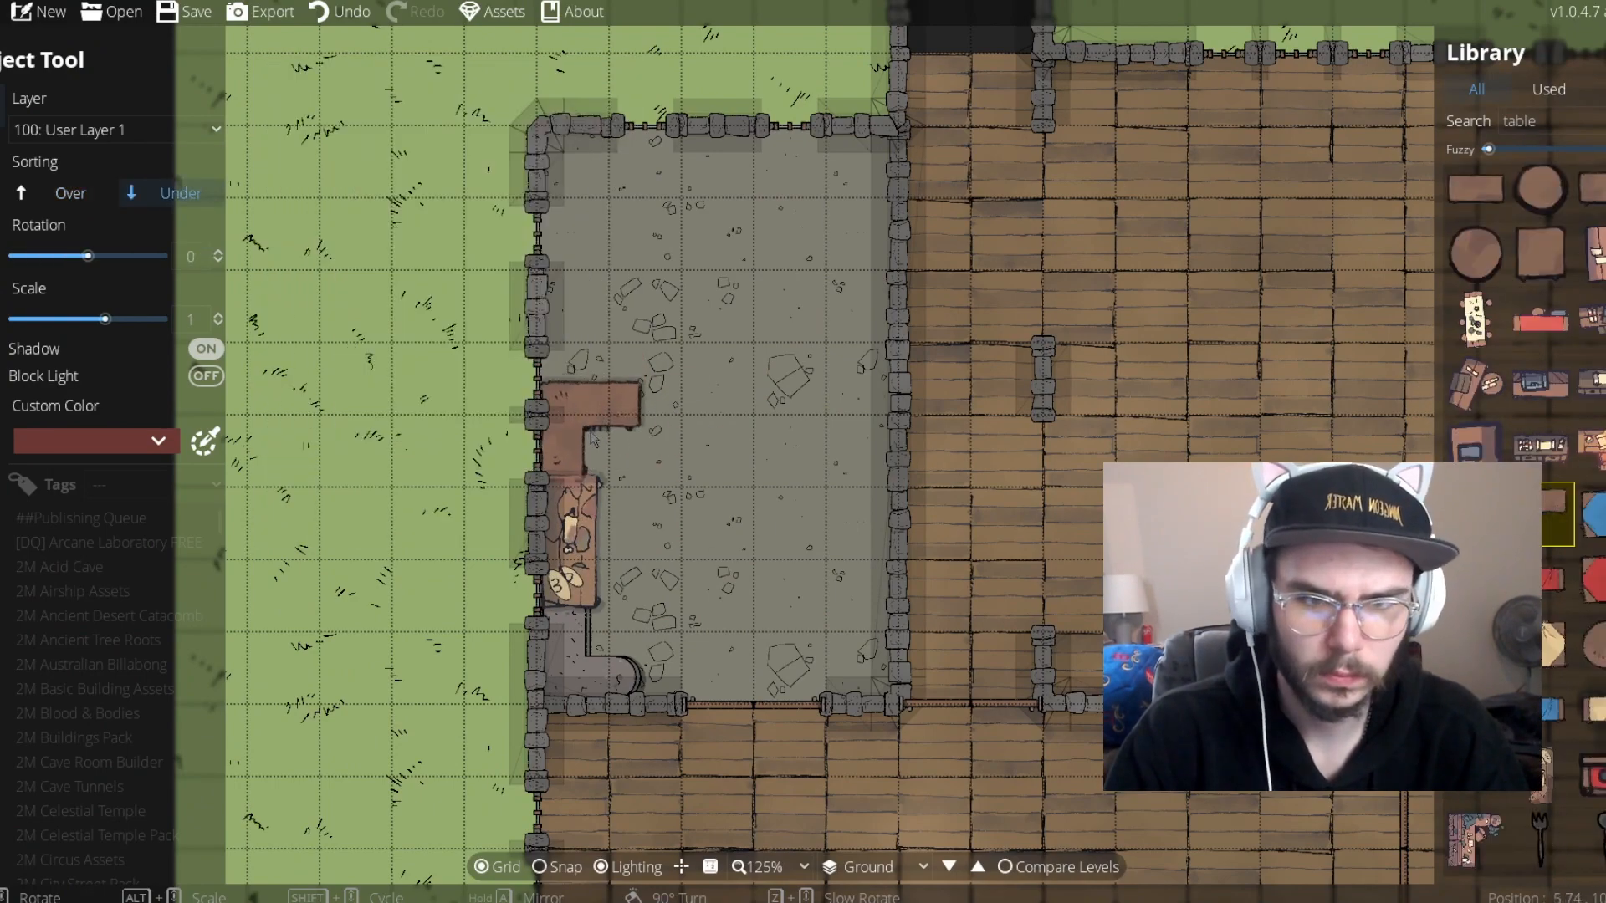
Find ovens in the object library and place a stone oven rotated -90 above the L-shaped table on the left wall
scroll(1541, 377, "down", 10)
double_click(1520, 121)
type("oven")
left_click(1473, 444)
right_click(689, 362)
right_click(690, 363)
right_click(689, 362)
left_click(588, 312)
Place a small stone stove rotated -180 against the kitchen's upper wall and a long stone oven rotated 90 against its right wall
left_click(1476, 382)
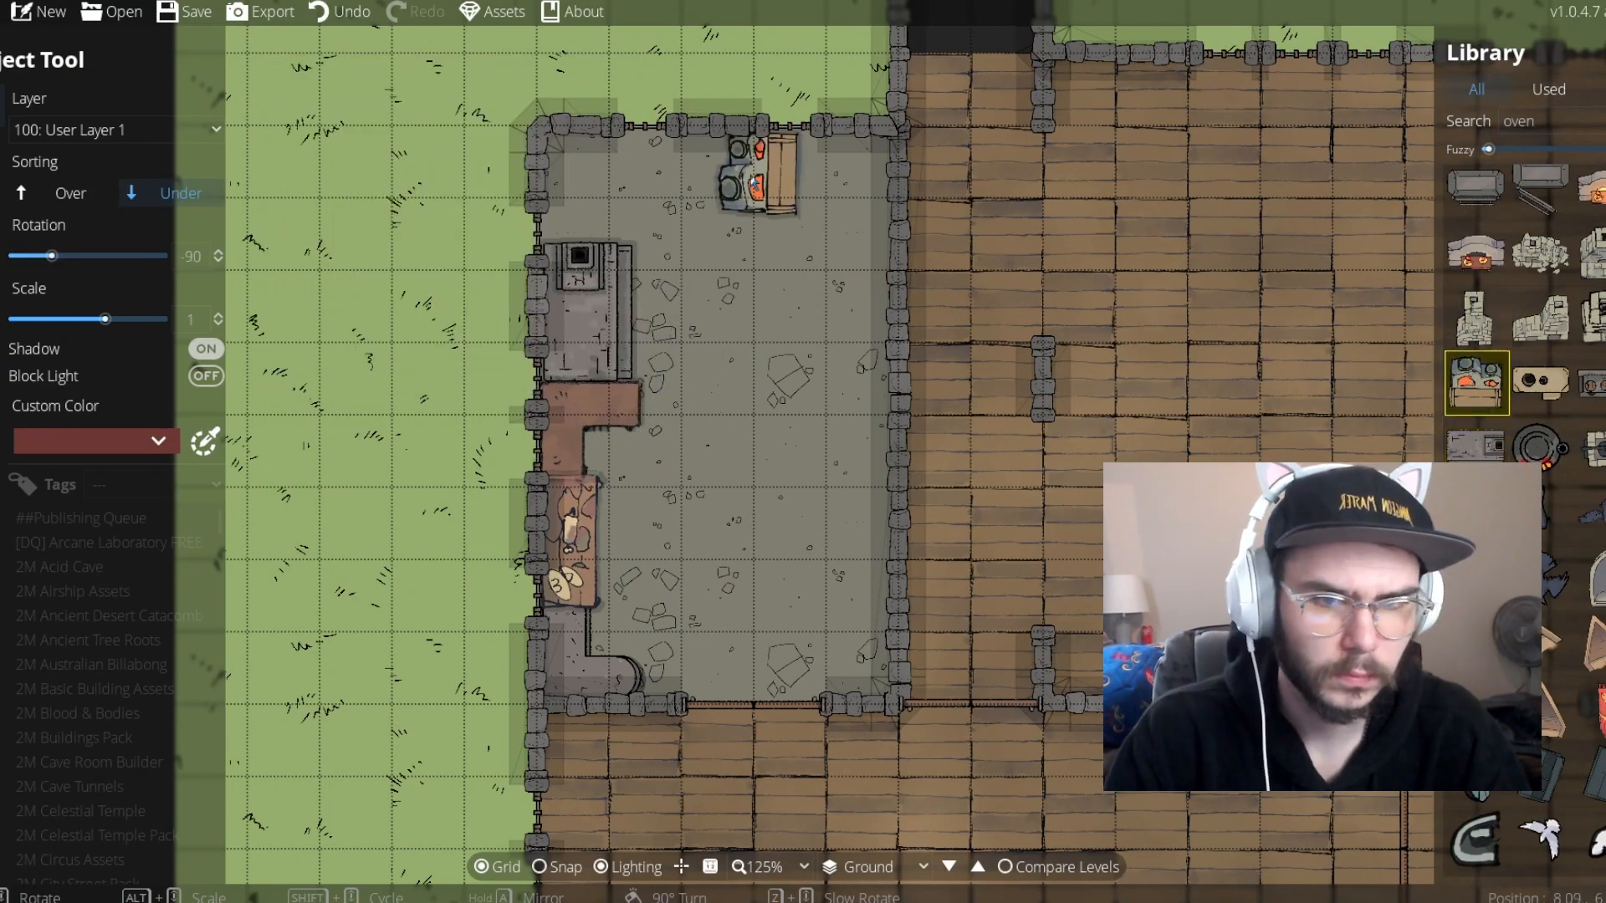
left_click(1596, 448)
right_click(721, 165)
right_click(721, 164)
left_click(721, 165)
left_click(1475, 188)
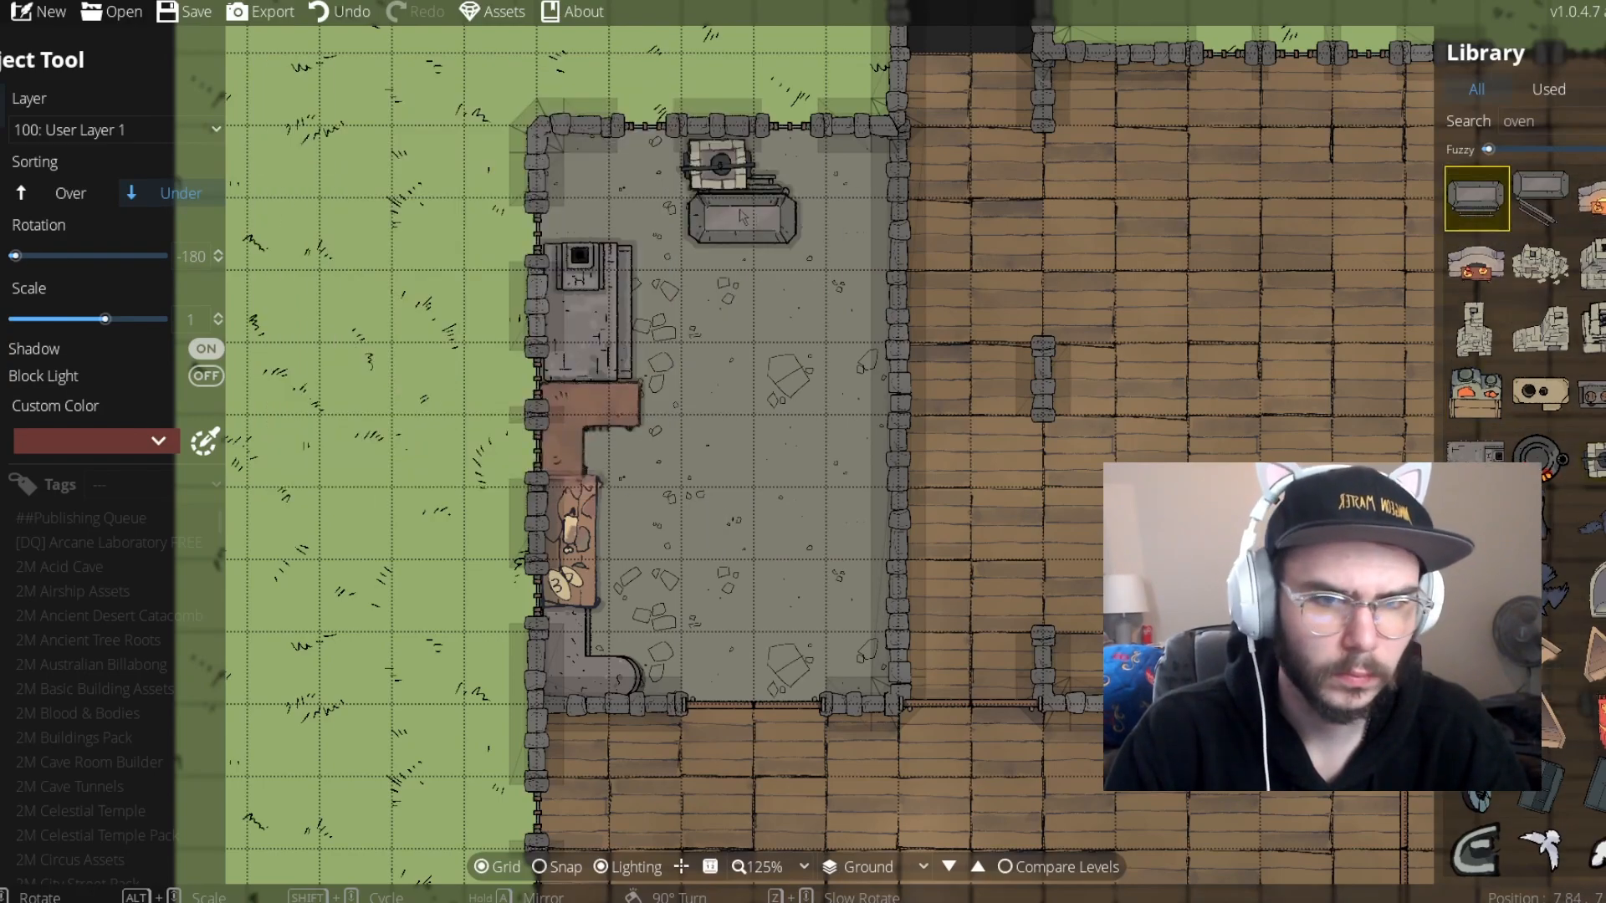
right_click(855, 314)
left_click(855, 314)
Find logs in the object library and place a log stack above the right-wall oven and a chopping block on the grass outside
double_click(1520, 121)
type("logs")
left_click(1476, 263)
left_click(859, 220)
left_click(1477, 198)
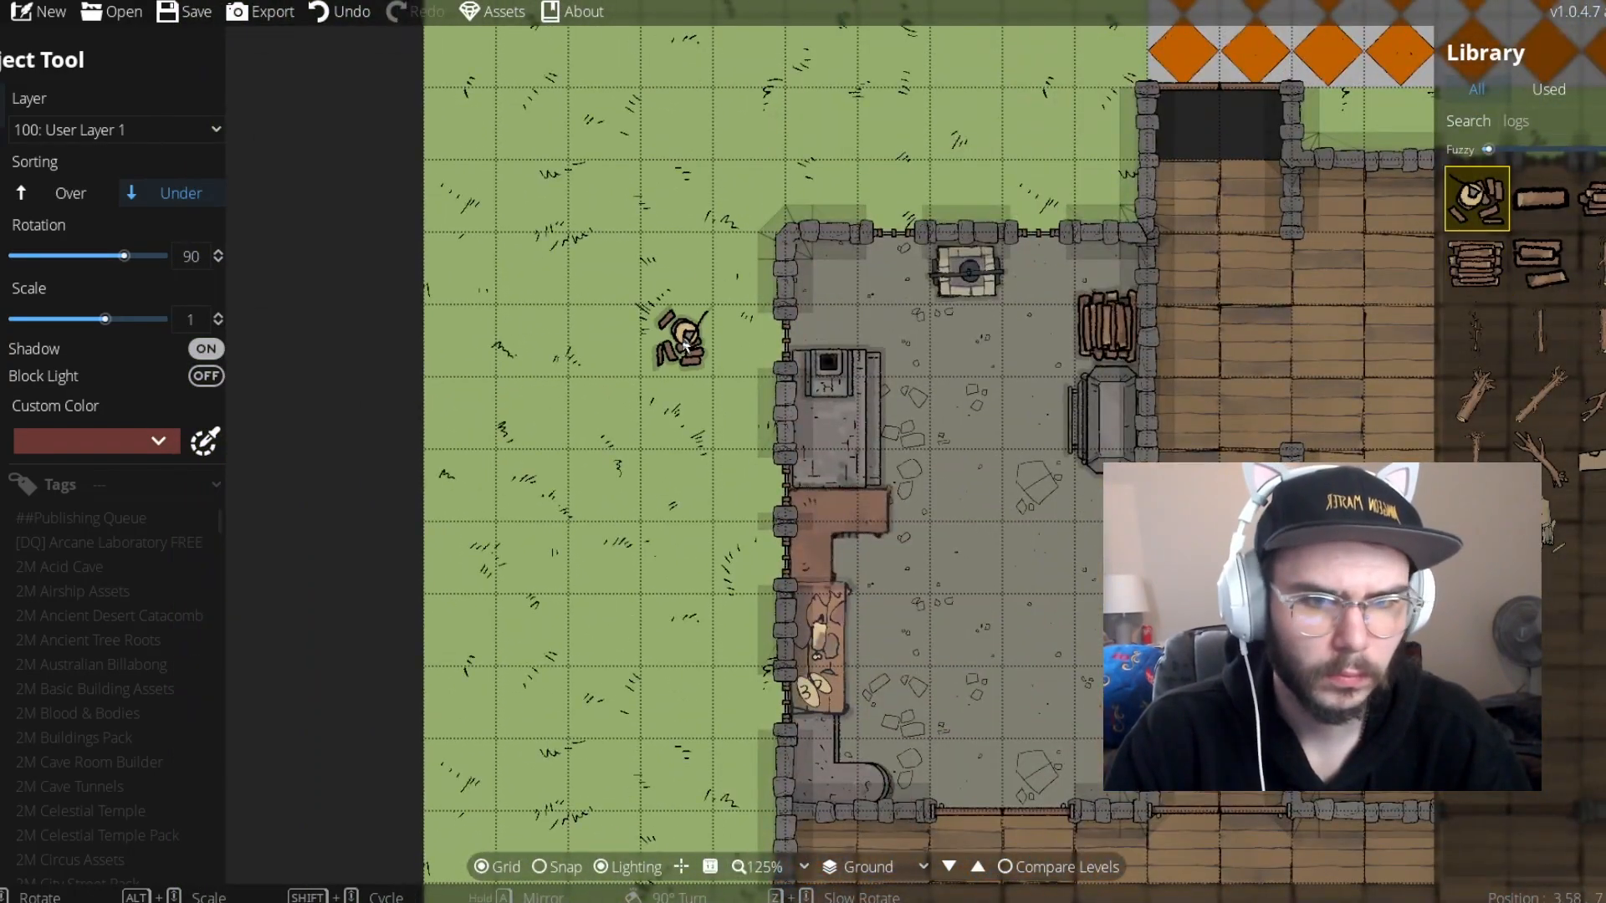
left_click(679, 412)
Place a wooden door portal in the kitchen's left wall, behind the item-covered table
left_click(46, 191)
left_click(25, 275)
left_click(33, 104)
scroll(126, 288, "up", 8)
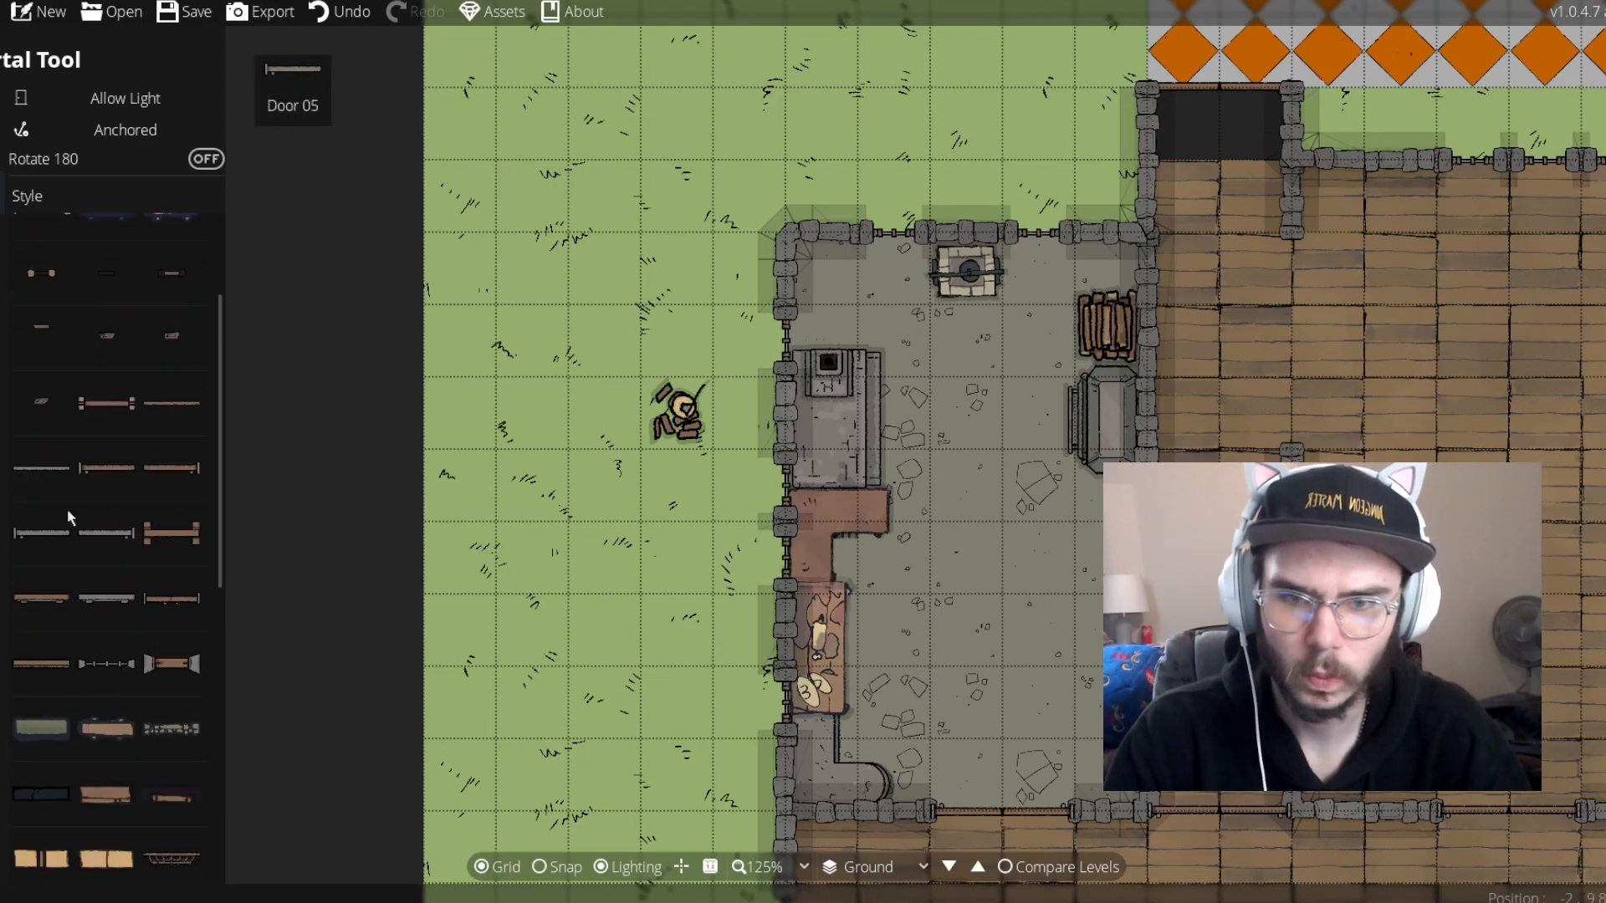
left_click(170, 597)
left_click_drag(983, 317, 840, 303)
key("ctrl+z")
left_click(644, 617)
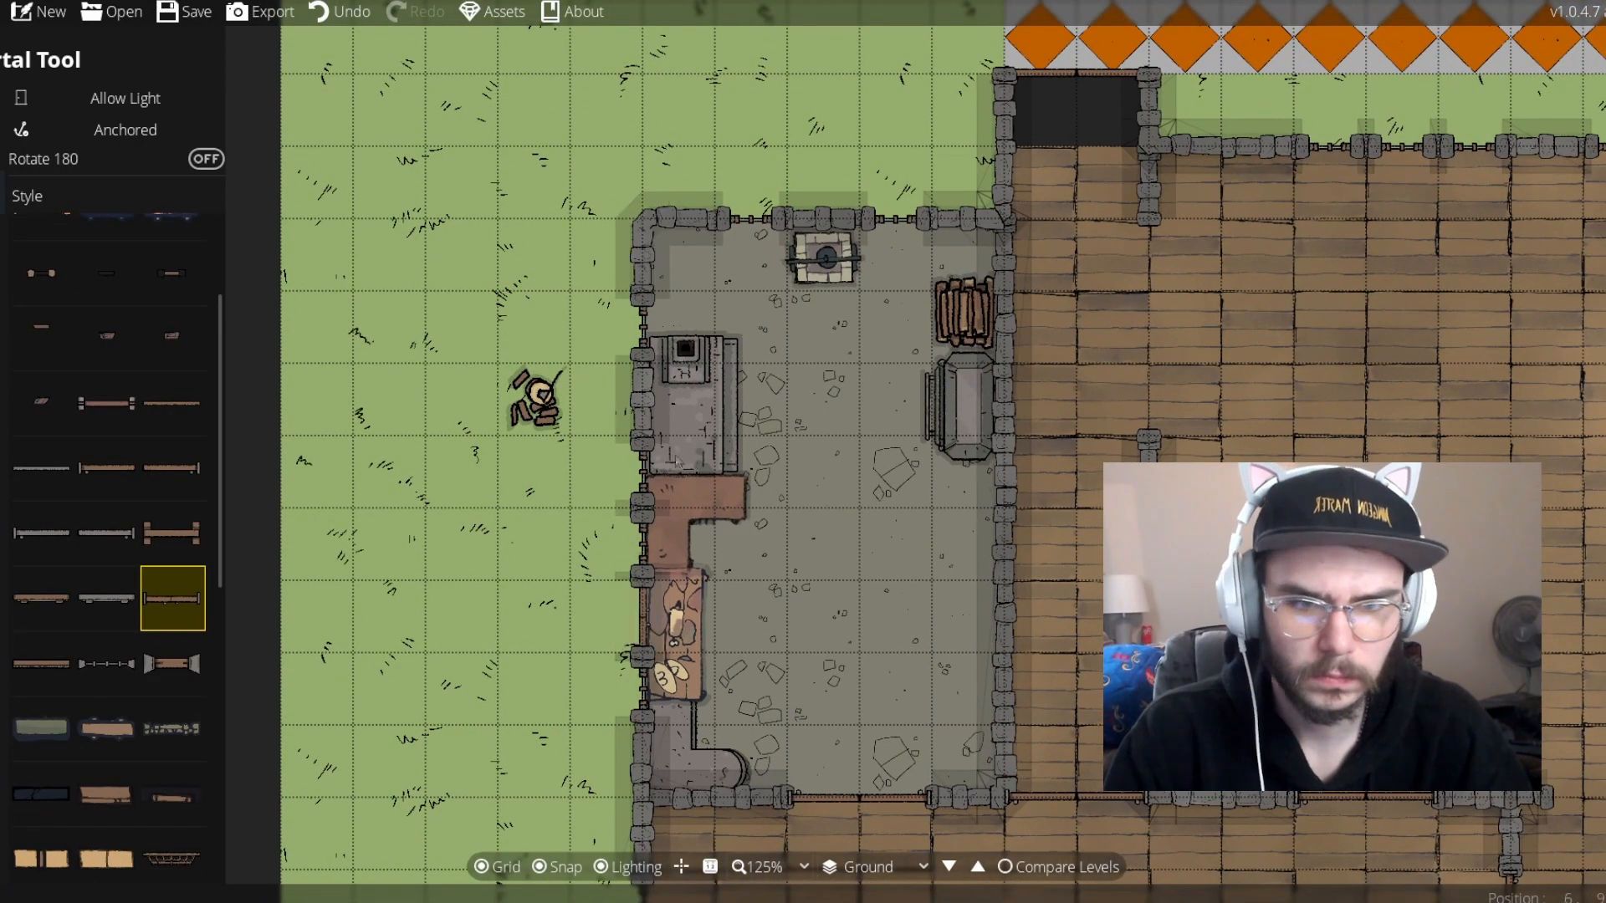
Move the item-covered table to the kitchen's right wall below the oven and enlarge the stone corner table in the lower-left corner
key("s")
left_click_drag(678, 633, 969, 543)
left_click(676, 748)
left_click_drag(752, 693, 780, 665)
left_click(602, 543)
Find shelves in the object library, place a wooden corner shelf rotated -90 in the kitchen's upper-left corner, and slightly shrink the left-wall oven
left_click(3, 104)
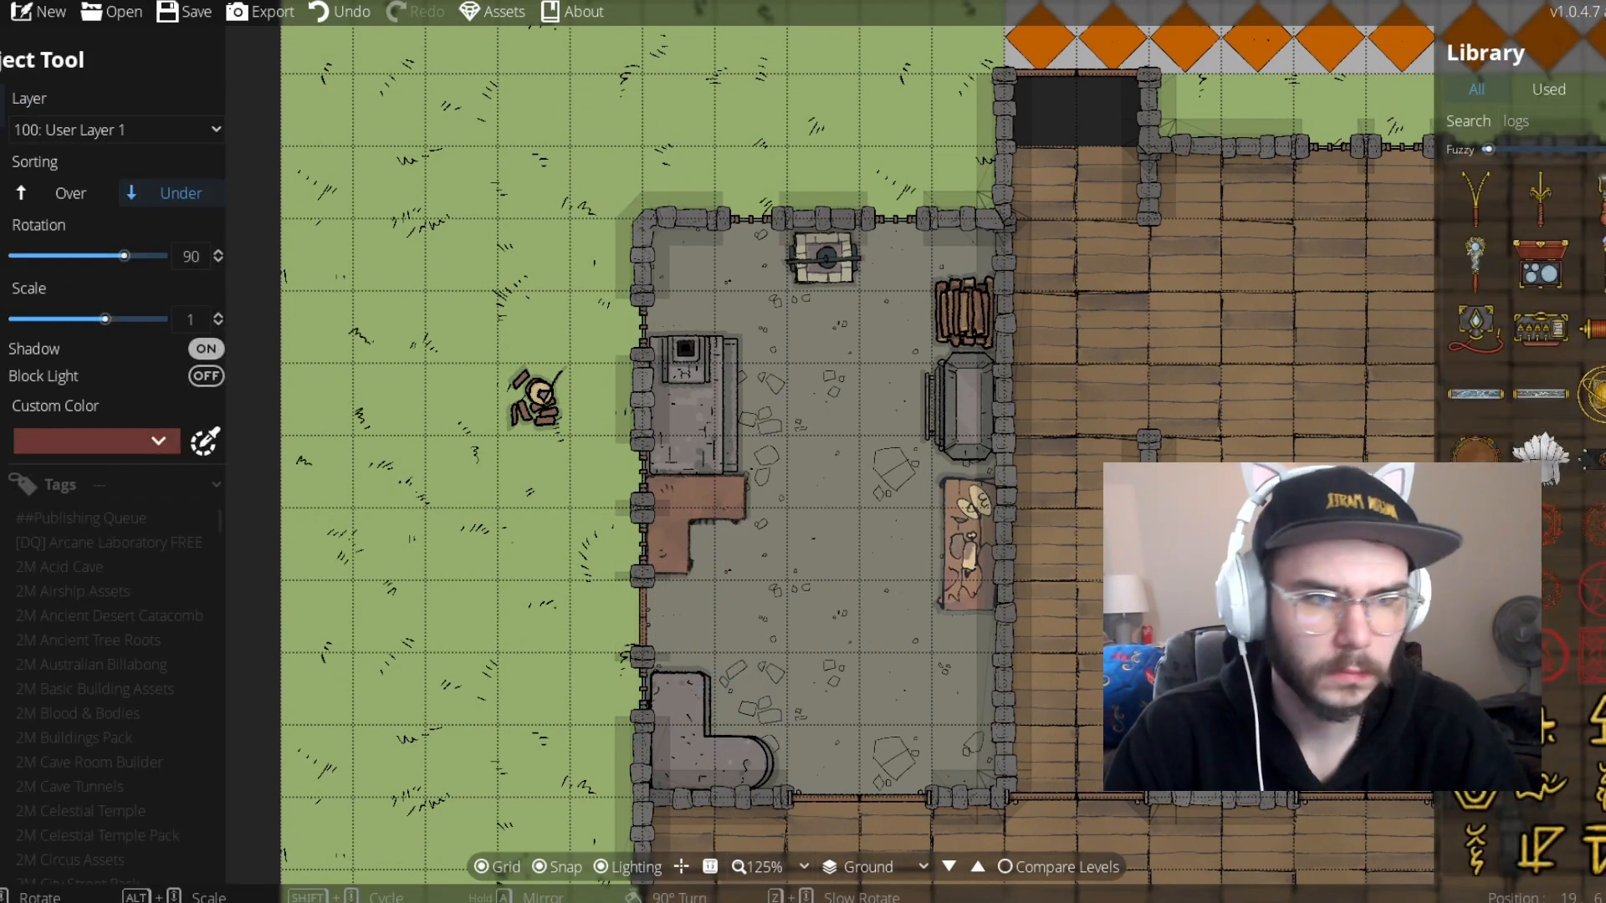
left_click(1548, 122)
type("shelf")
left_click(1542, 330)
key("s")
left_click(694, 418)
left_click_drag(741, 336, 729, 351)
Place two small wooden worktables rotated 90 along the kitchen's right wall, below the item-covered table
left_click(2, 104)
scroll(1548, 419, "down", 9)
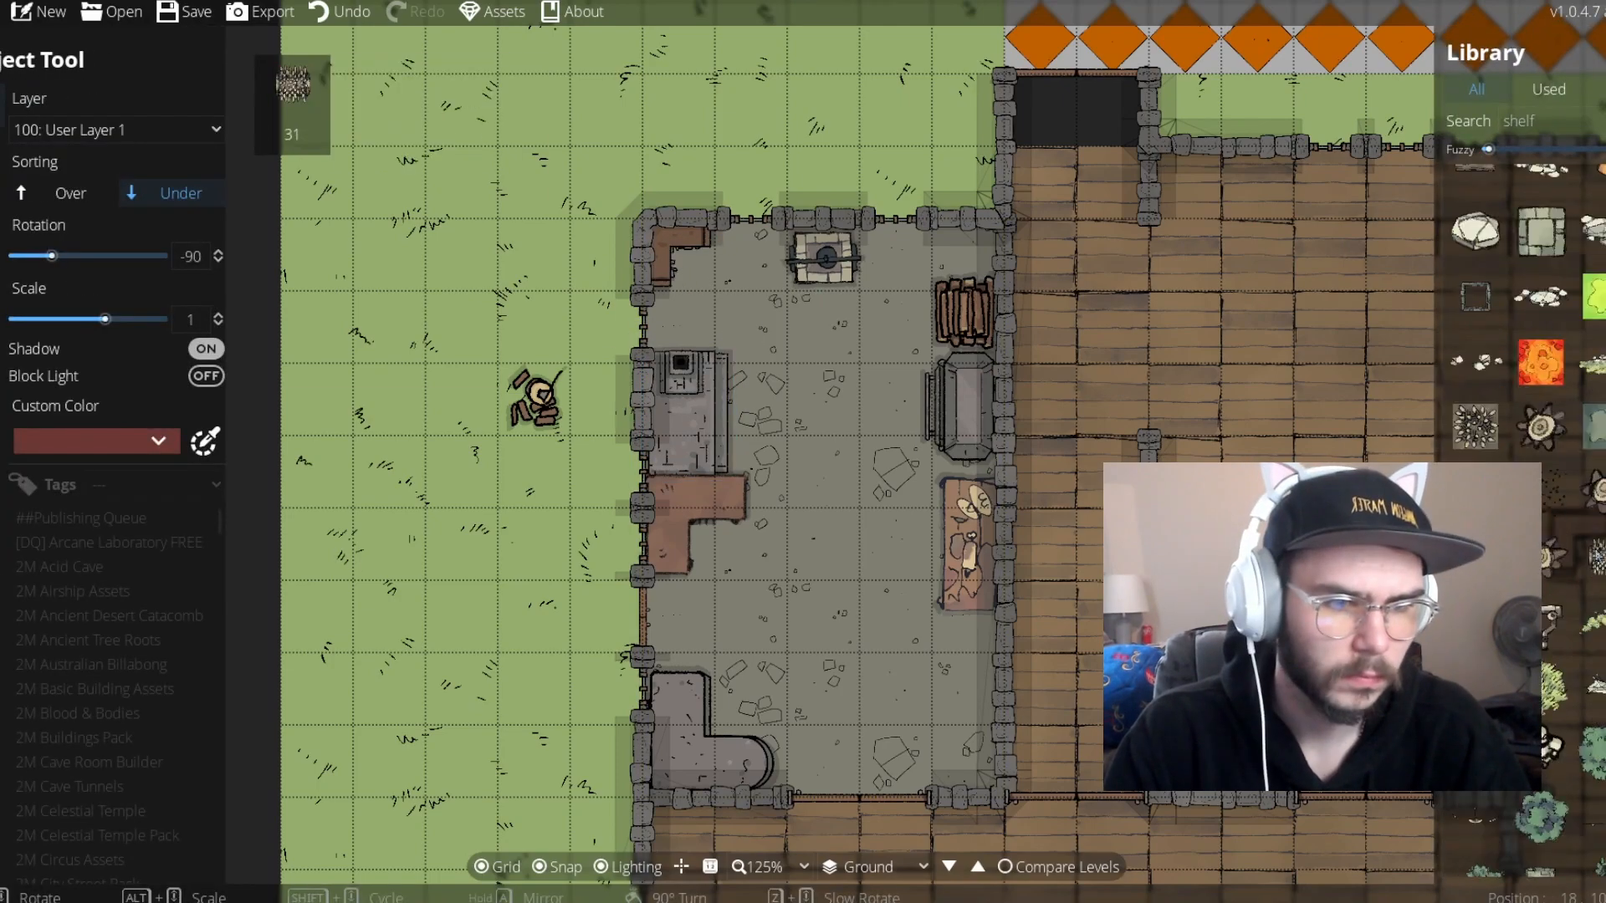
left_click(1553, 583)
scroll(920, 663, "down", 7)
left_click(972, 645)
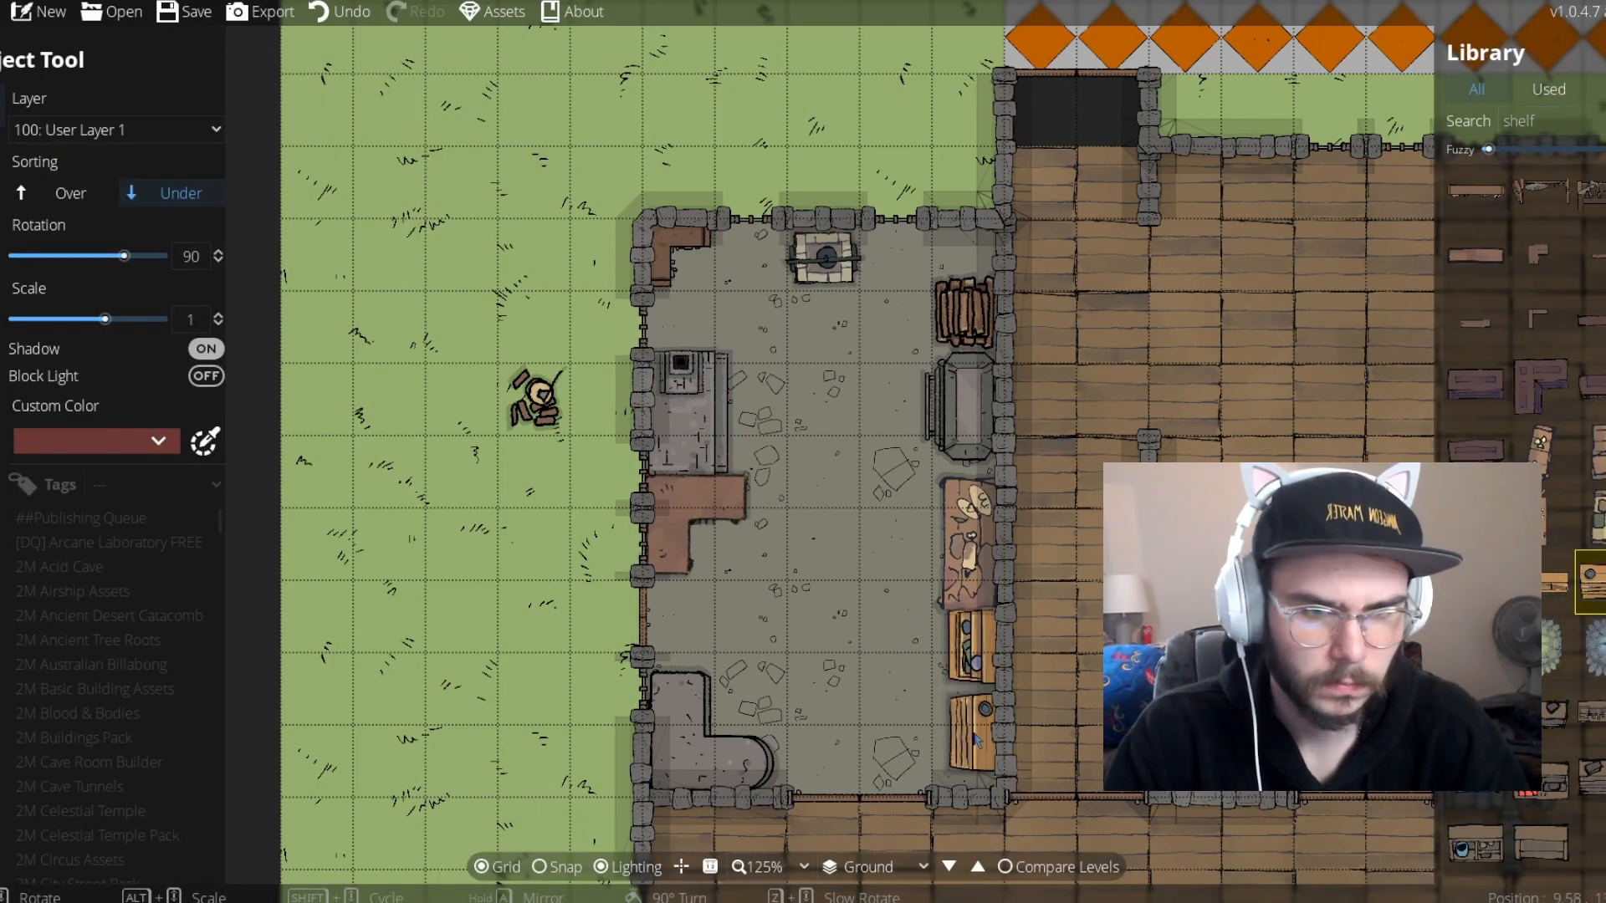
left_click(977, 740)
Place a small counter on each side of the stone stove along the kitchen's upper wall
left_click_drag(943, 418, 885, 358)
left_click(896, 341)
left_click(740, 343)
Find tables in the object library, choose the long table with a cloth runner, and set its custom color to light orange
scroll(962, 452, "down", 3)
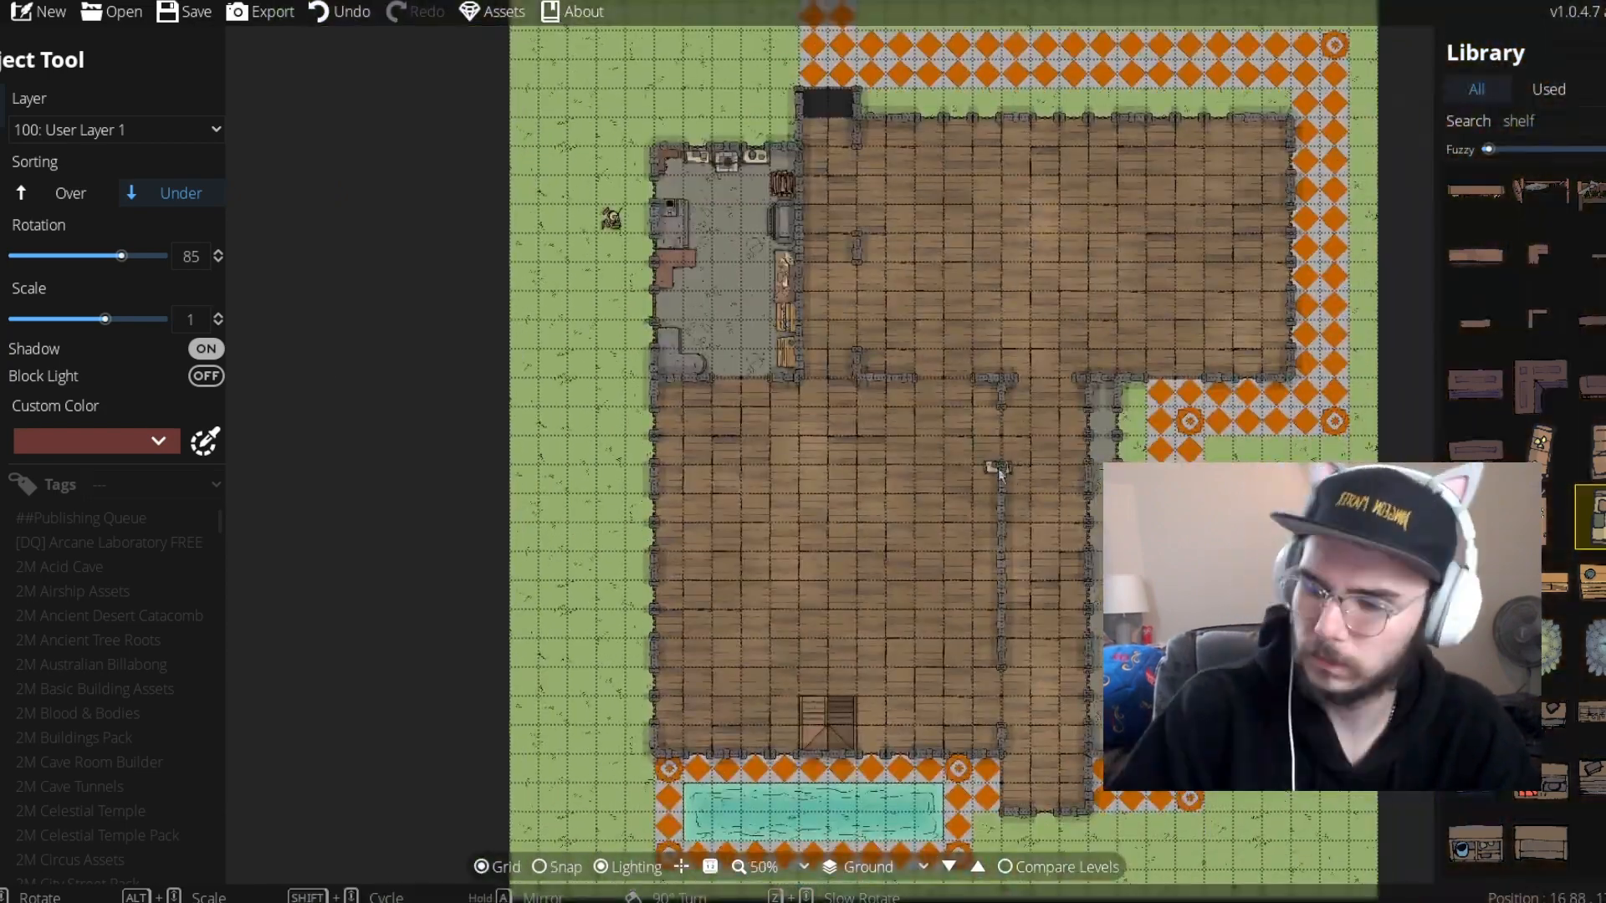
scroll(996, 466, "up", 1)
left_click_drag(846, 624, 833, 345)
double_click(1522, 124)
type("table")
scroll(1547, 444, "down", 10)
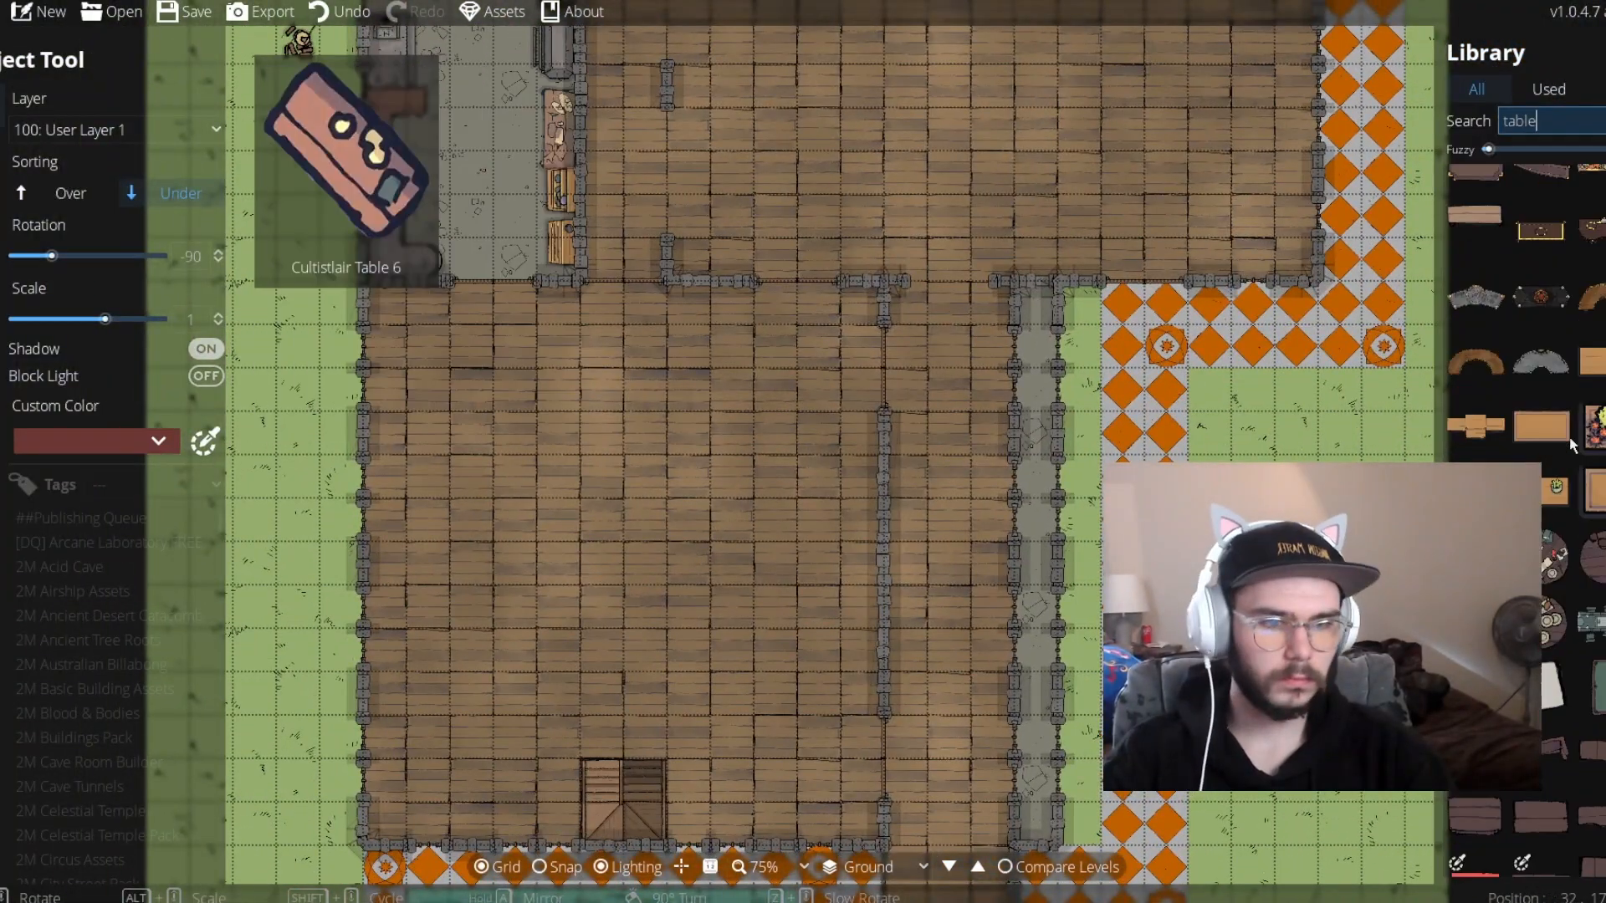
left_click(1541, 443)
left_click(96, 441)
left_click(189, 478)
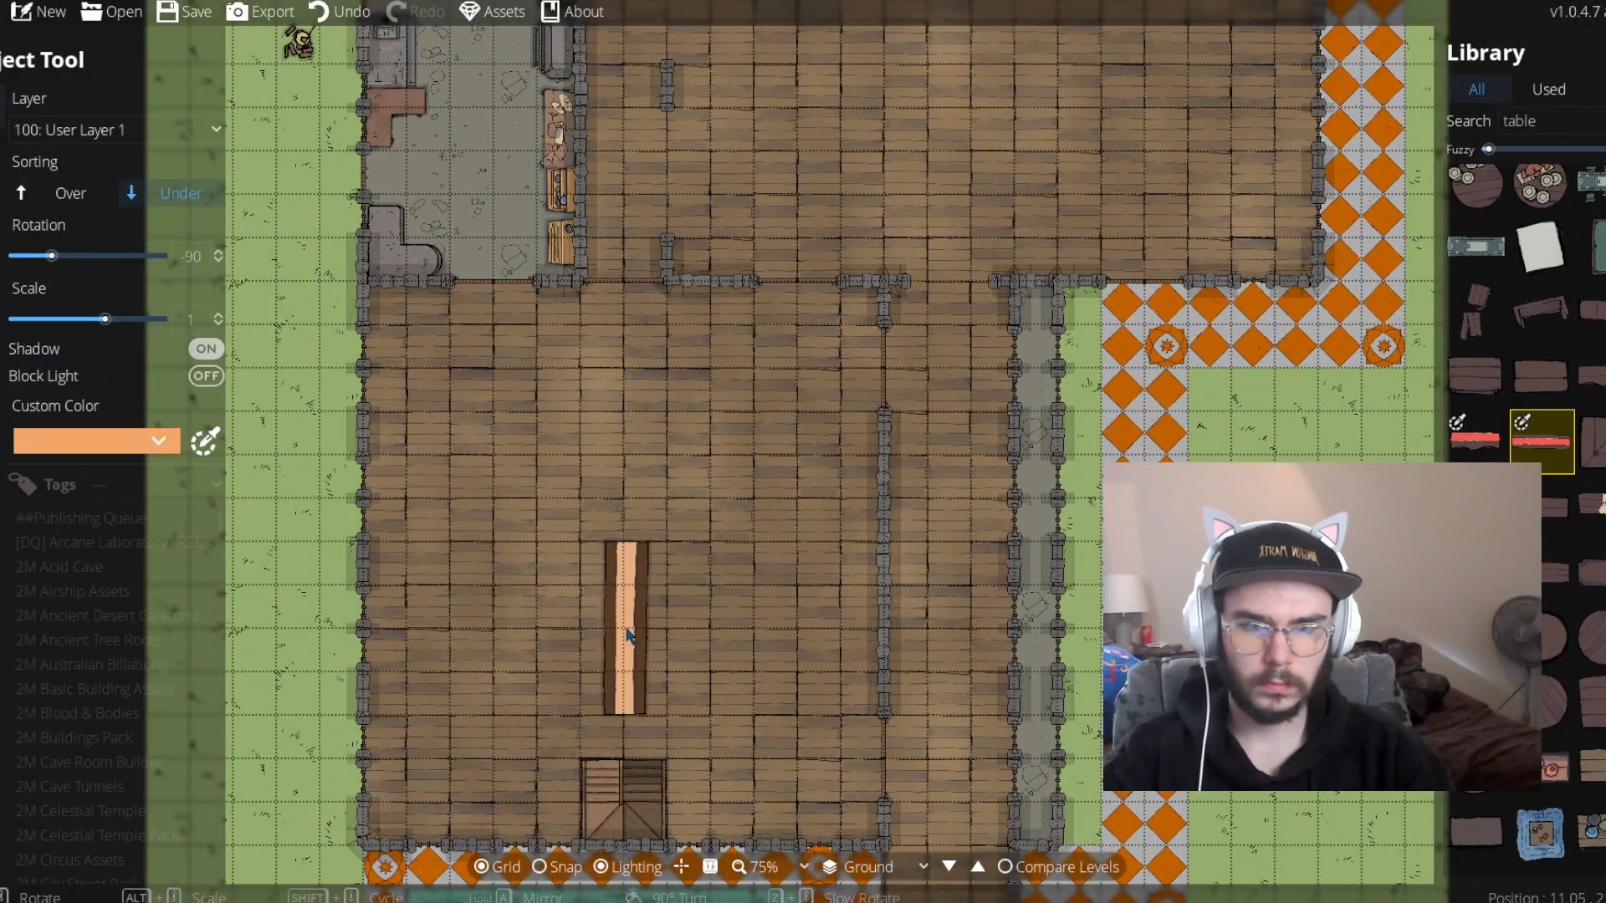
Set the long table's scale to 1.75 and place it upright in the large hall, above the stairs
mouse_move(104, 318)
left_mouse_down()
mouse_move(143, 321)
mouse_move(115, 320)
left_mouse_up()
double_click(203, 317)
type("1.75")
key("Return")
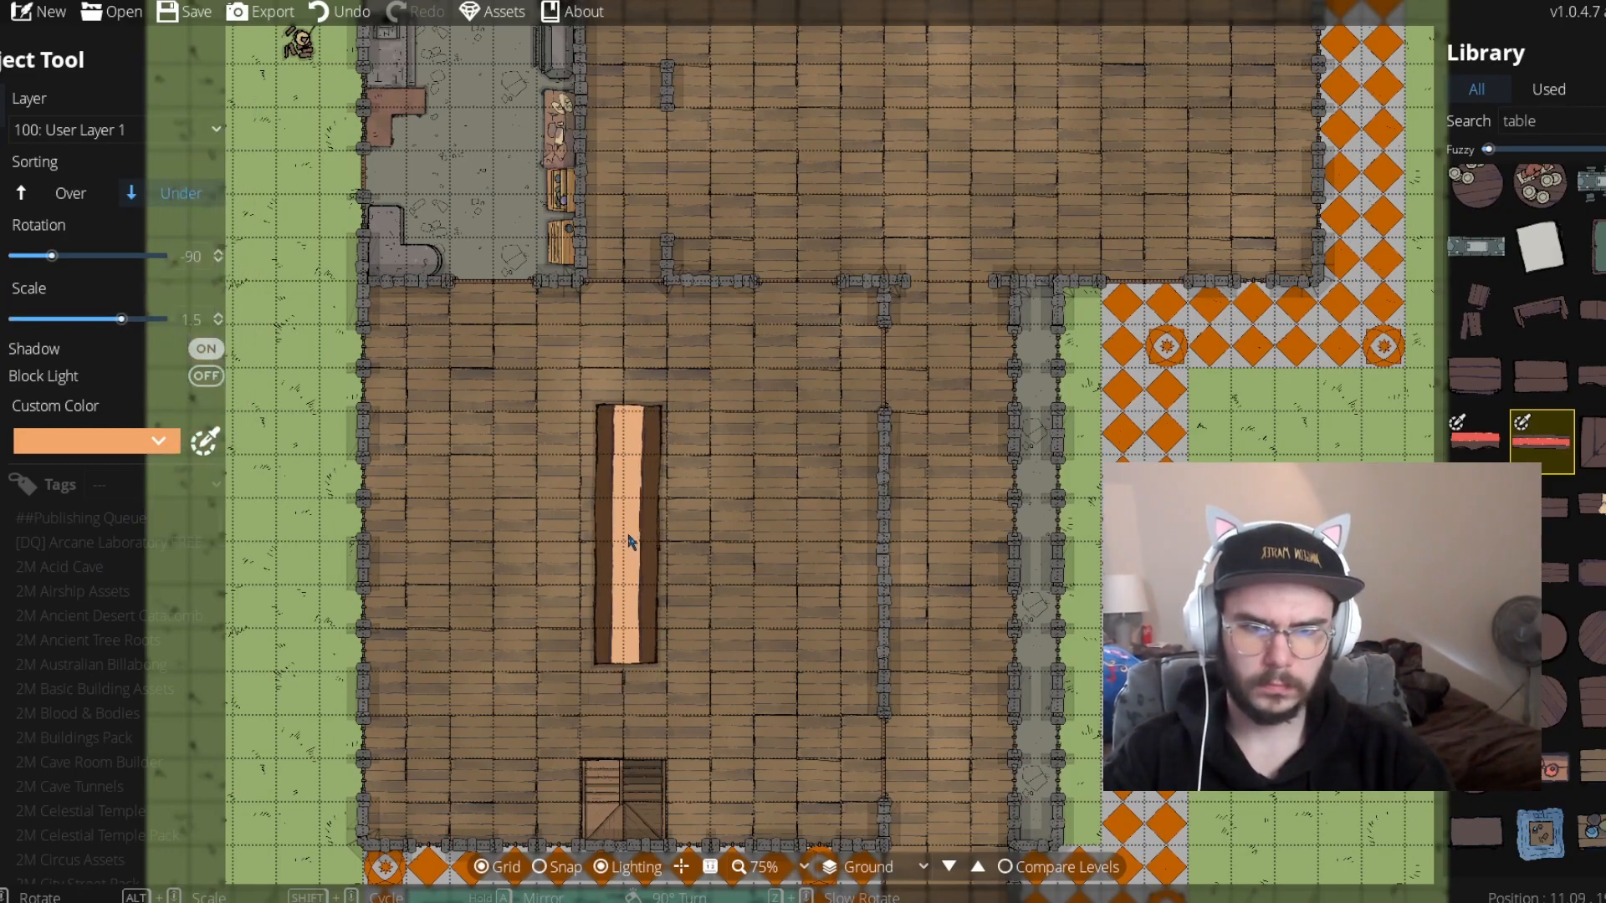
left_click(629, 528)
left_click(1551, 121)
key("BackSpace")
key("BackSpace")
key("BackSpace")
key("BackSpace")
key("BackSpace")
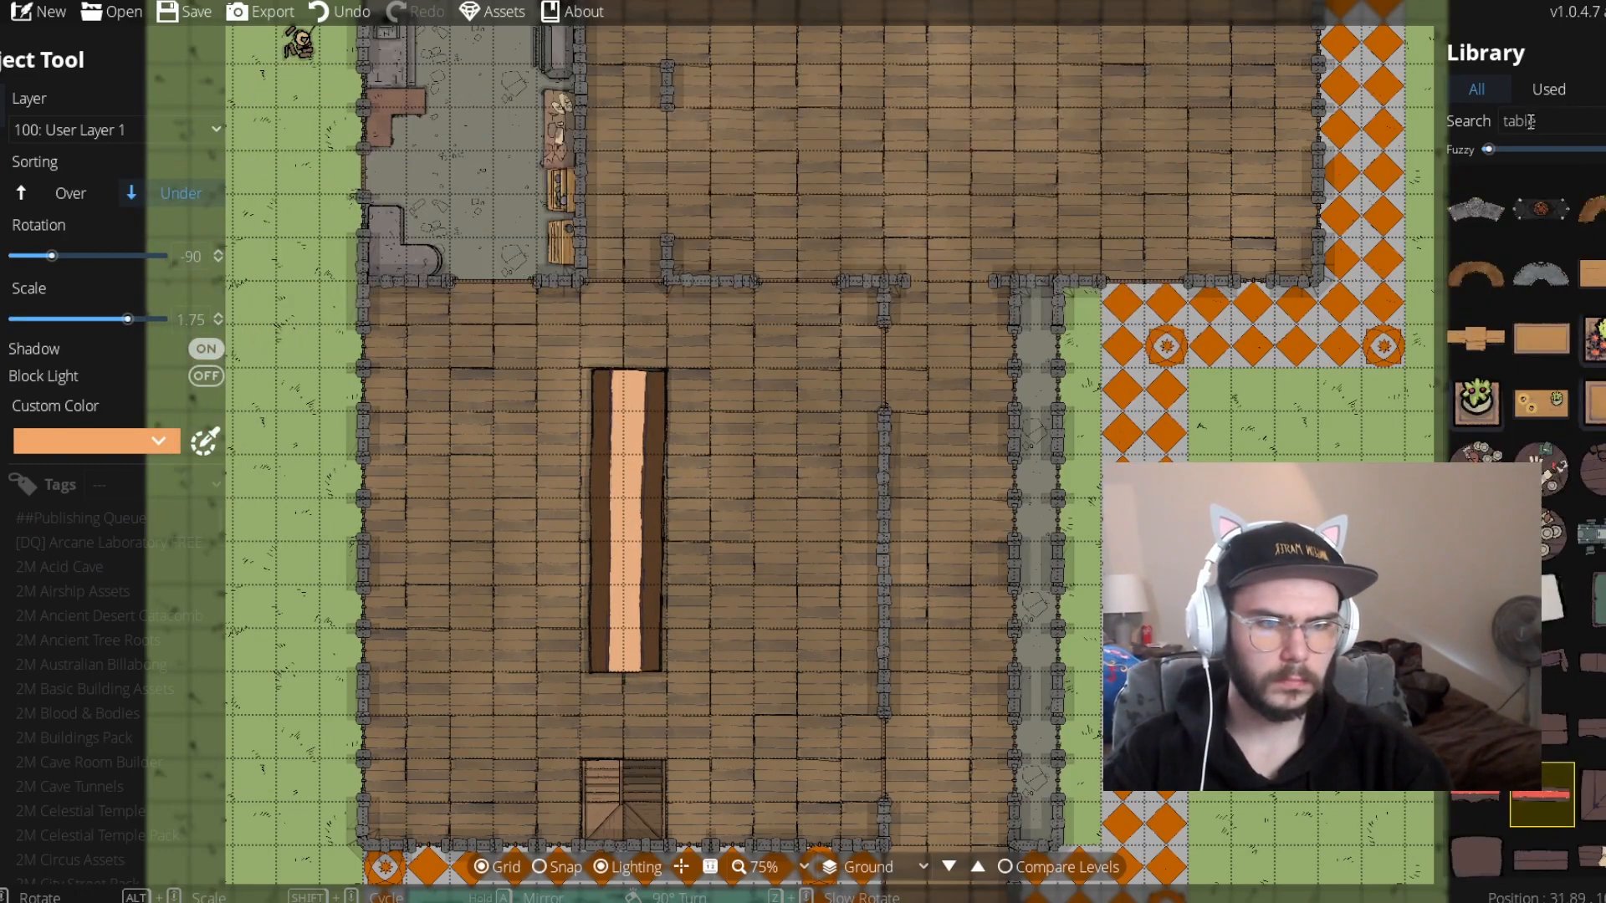
type("carpet")
left_click(1542, 460)
Find chairs in the object library and surround the long table with orange armchairs at both ends and 1.25-scale chairs along both sides
left_click(1552, 122)
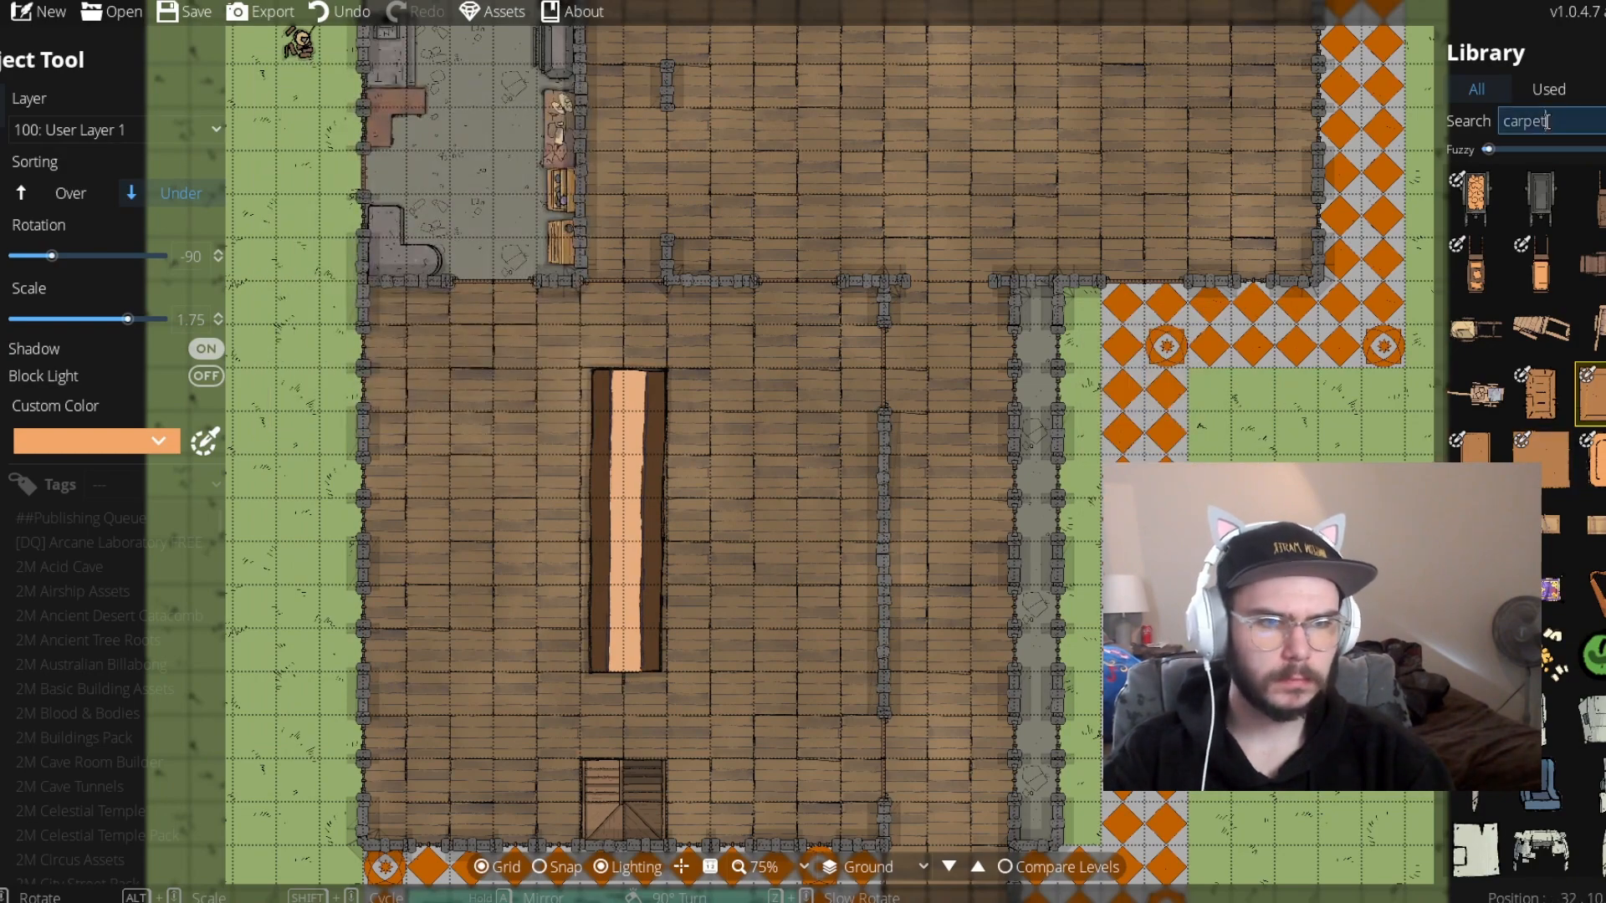
key("BackSpace")
key("BackSpace")
key("BackSpace")
key("BackSpace")
key("BackSpace")
key("BackSpace")
type("chair")
left_click(1541, 393)
scroll(701, 397, "down", 17)
double_click(208, 319)
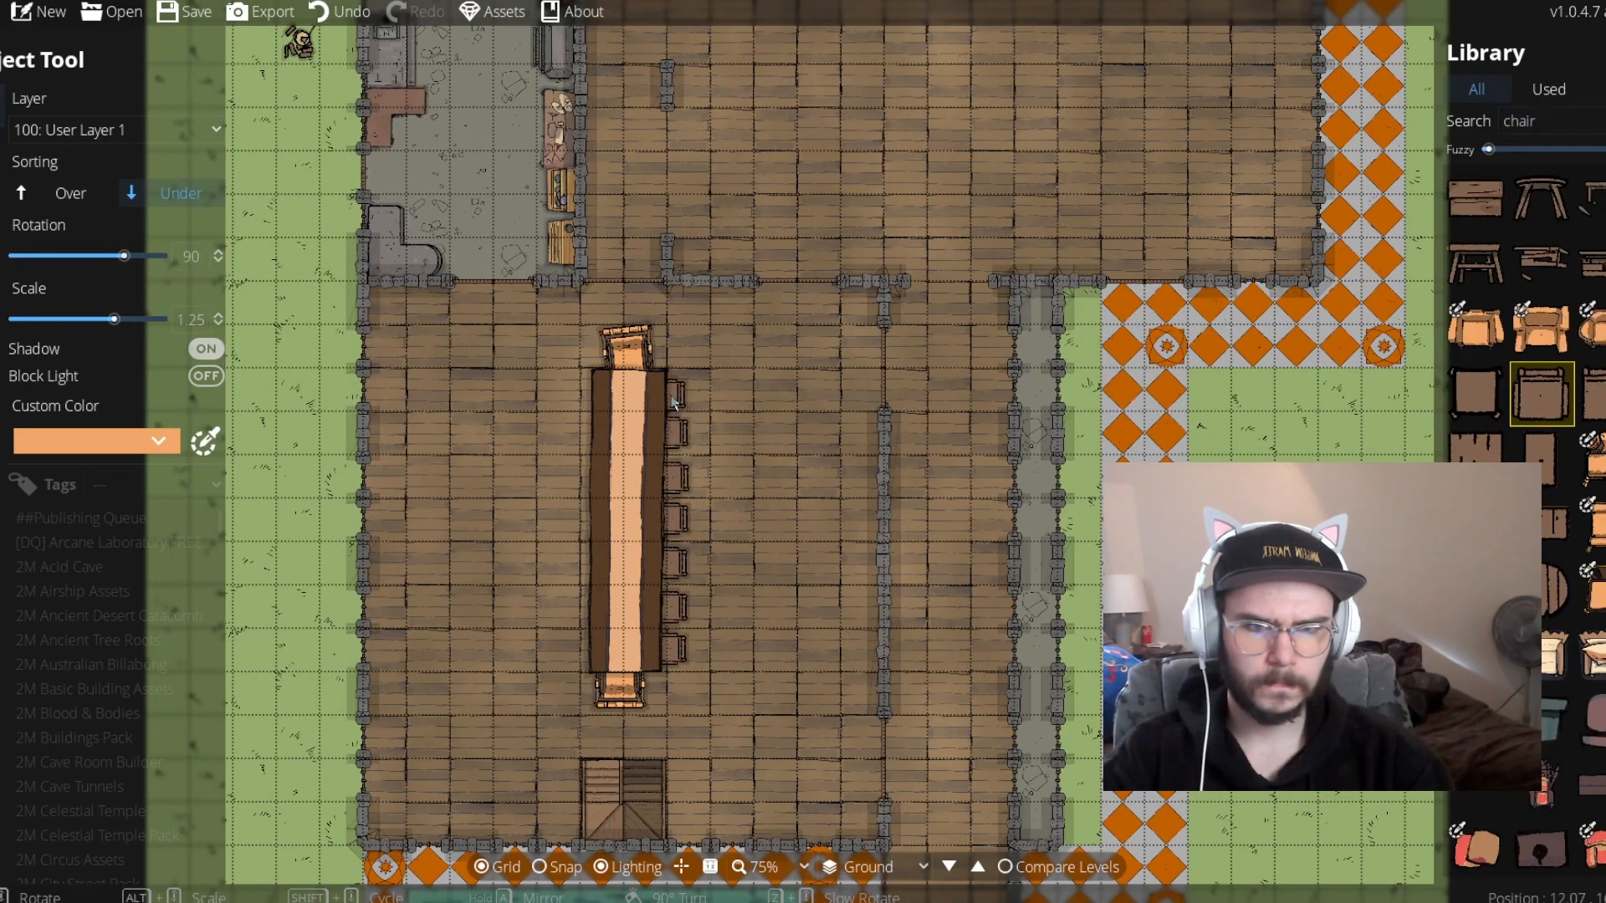
left_click(579, 436)
left_click(578, 391)
Set the custom color to red and place three L-shaped sofas at scale 1.25 along the upper part of the upper-right room
scroll(1548, 418, "down", 7)
left_click(1591, 452)
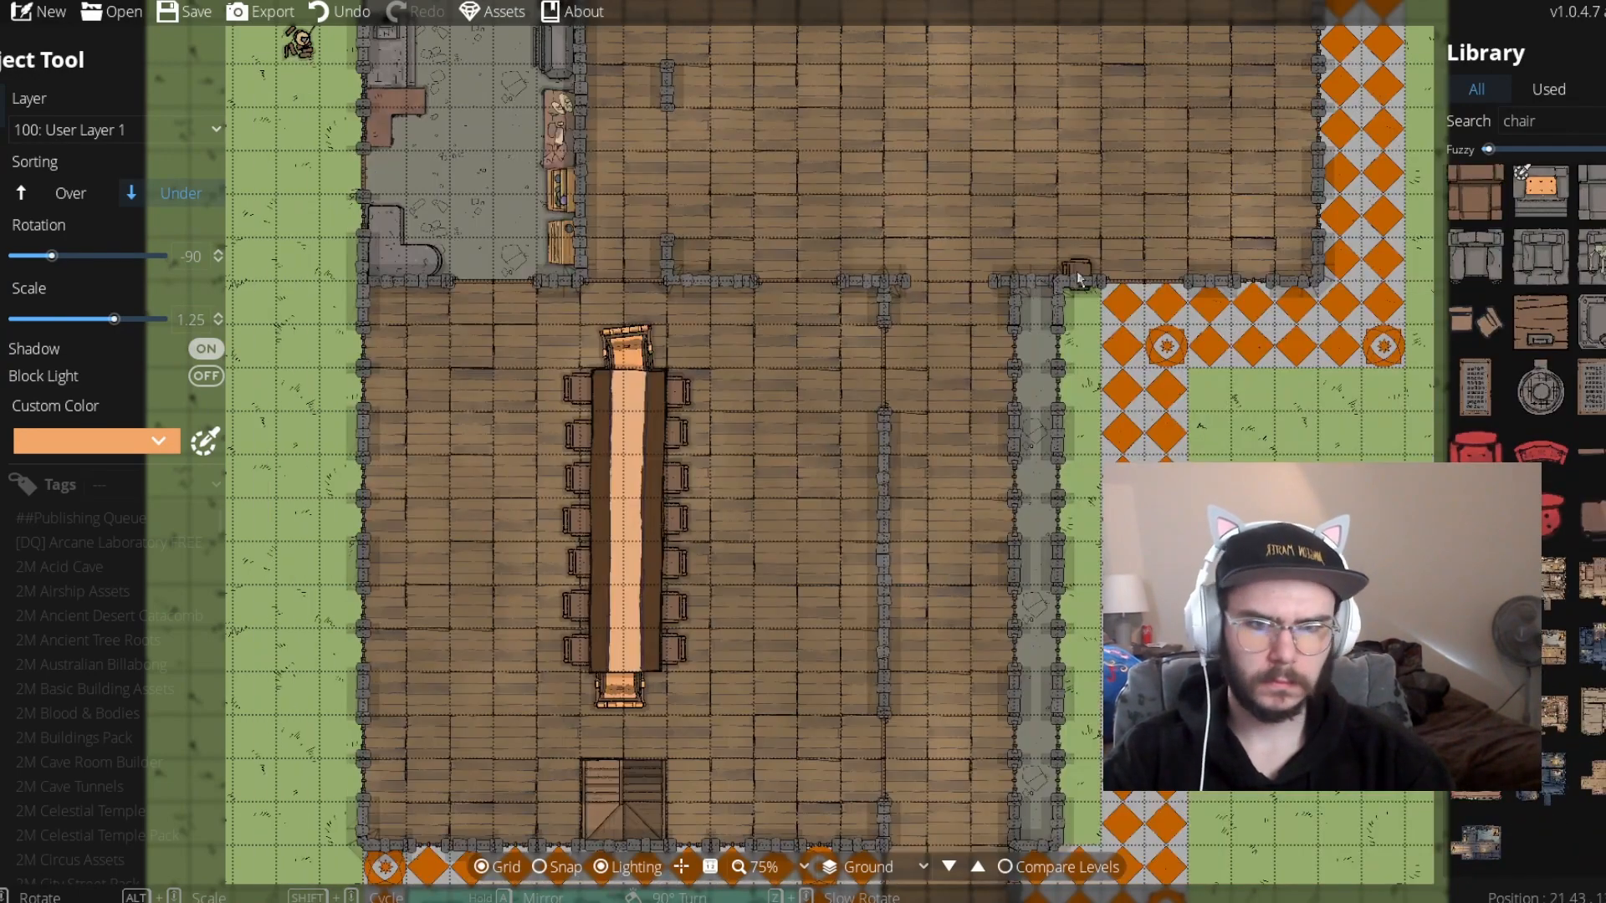
left_click_drag(1076, 273, 993, 548)
left_click(158, 441)
left_click(1593, 519)
scroll(745, 261, "down", 6)
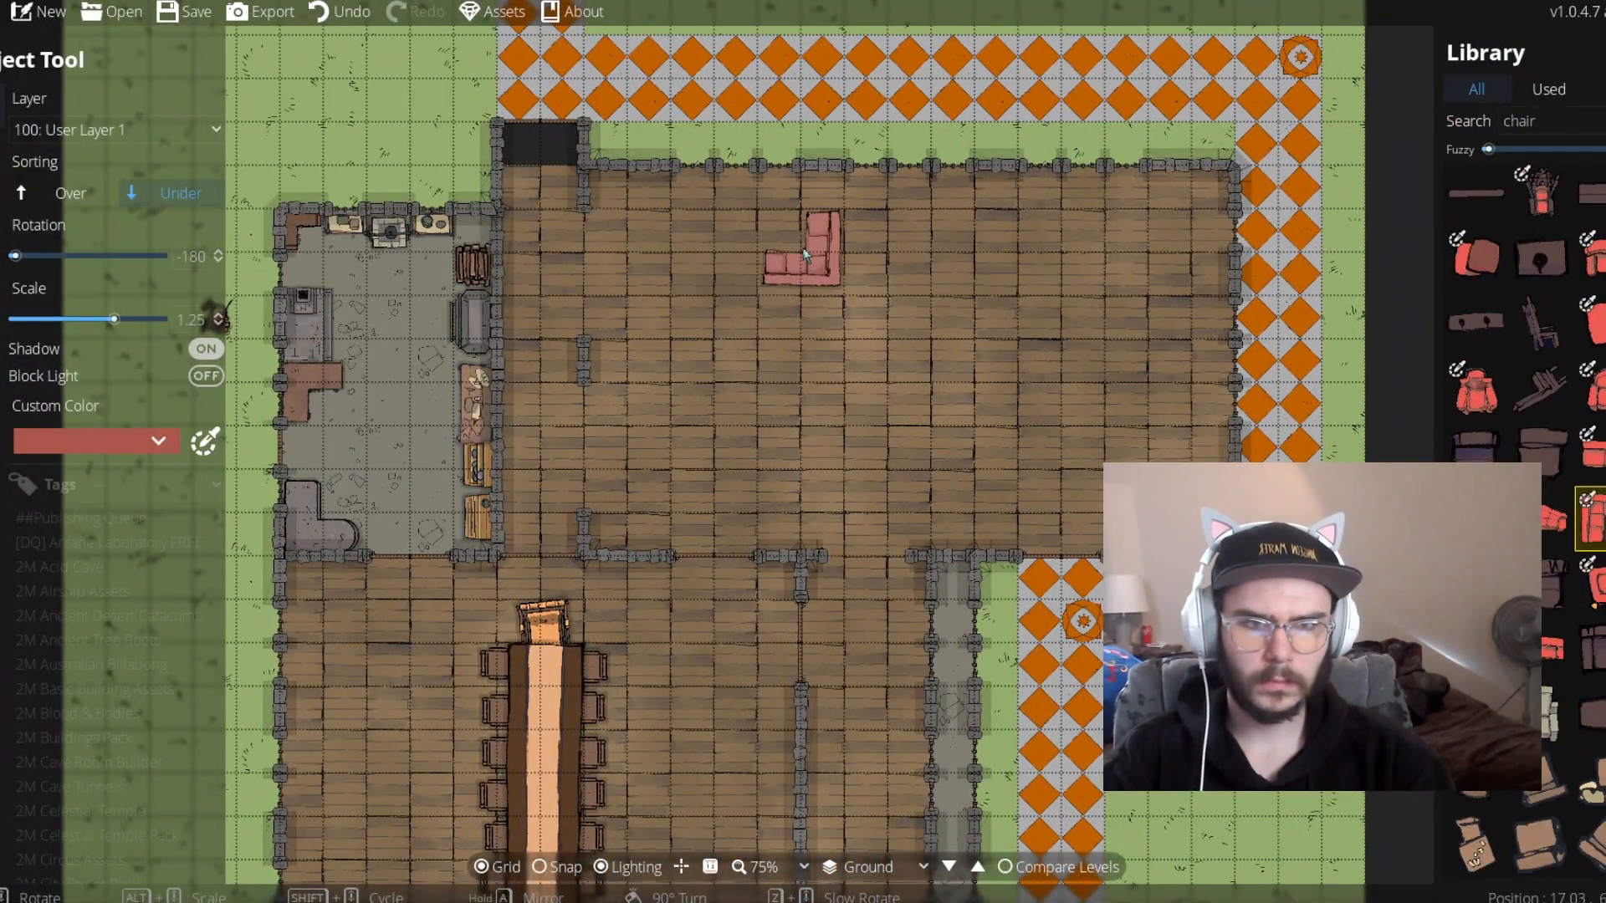
left_click(891, 262)
scroll(1107, 261, "down", 6)
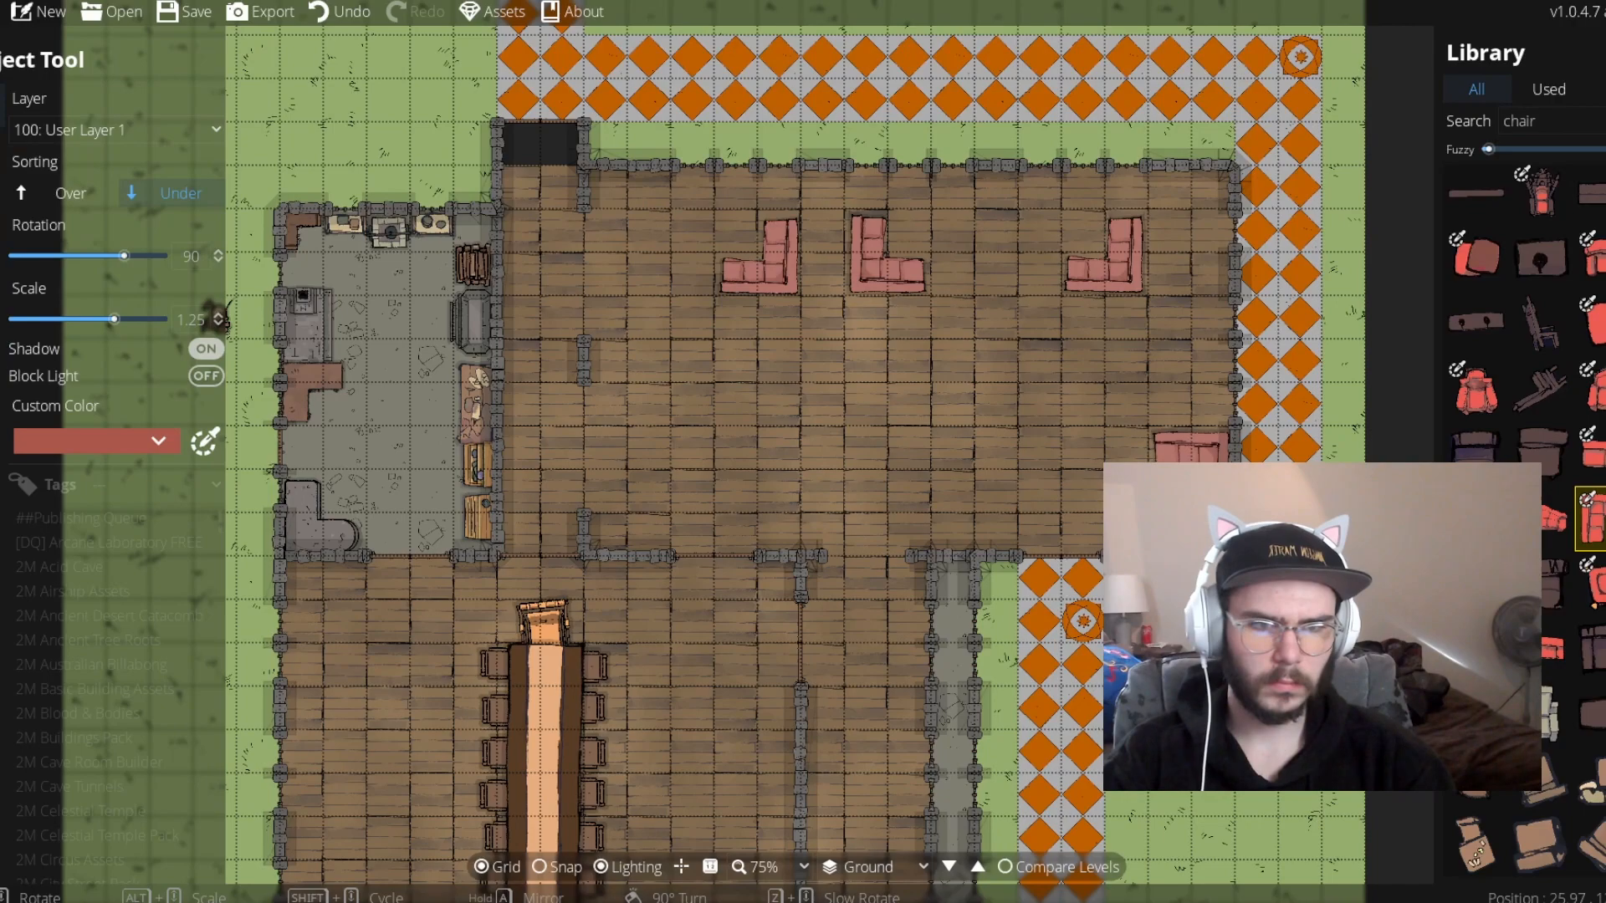
Add a red armchair beside the leftmost L-shaped sofa, and a straight red sofa with an angled armchair near the room's lower-right corner
scroll(1477, 335, "up", 5)
left_click(1476, 330)
scroll(958, 221, "down", 8)
scroll(1489, 352, "down", 4)
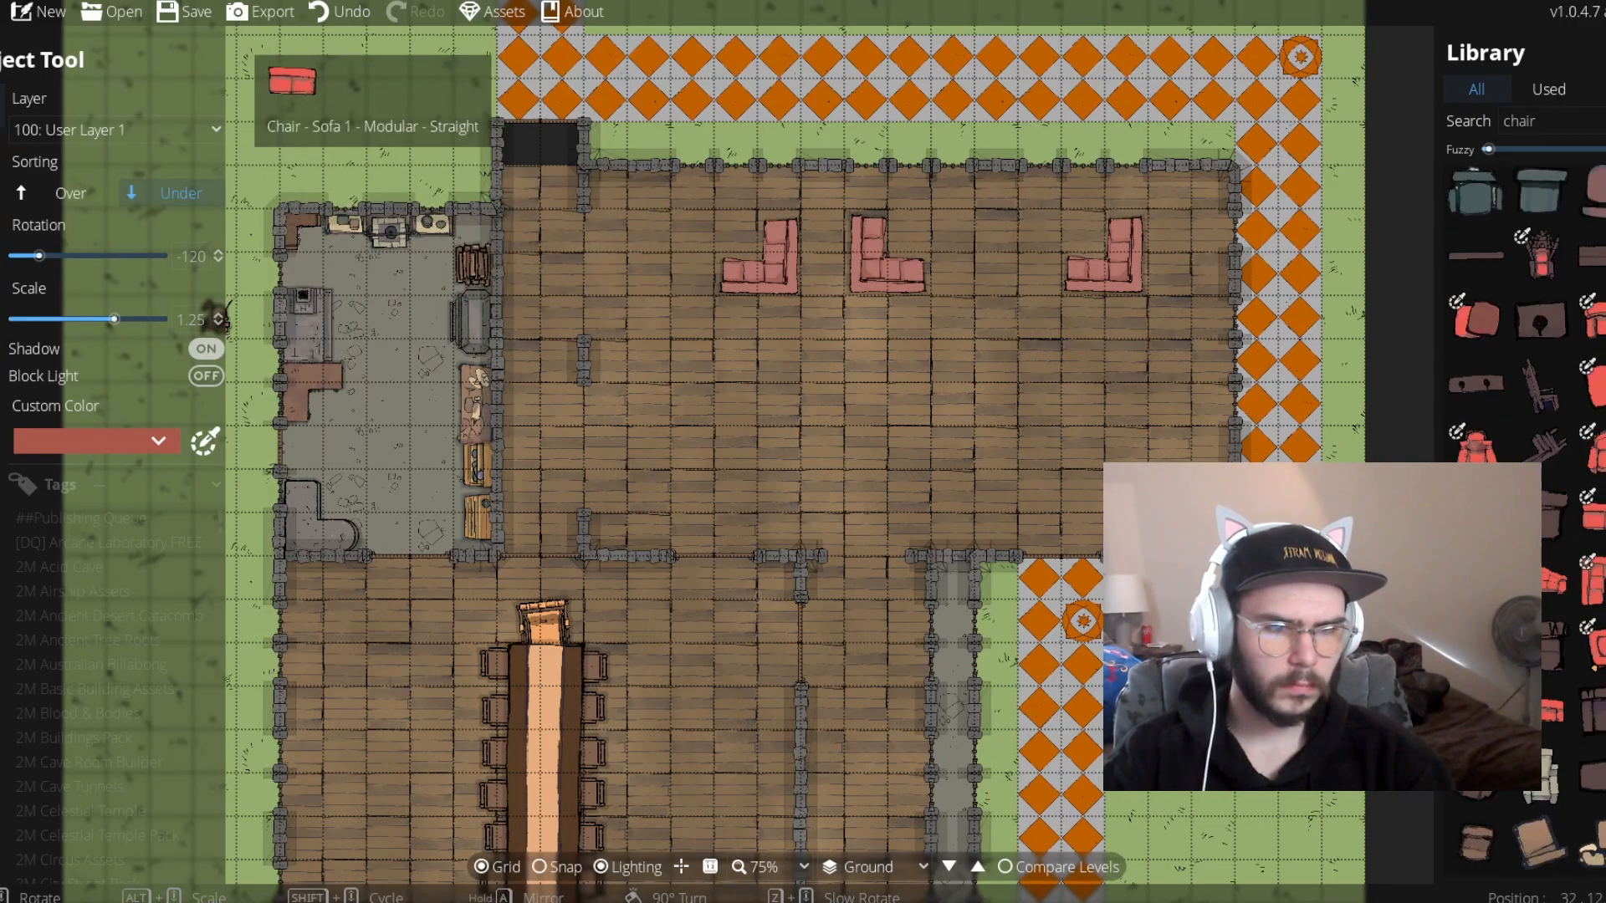
left_click(1592, 452)
left_click(661, 251)
left_click(1549, 709)
scroll(1104, 468, "up", 8)
left_click(1158, 445)
left_click(1476, 450)
scroll(1077, 475, "down", 4)
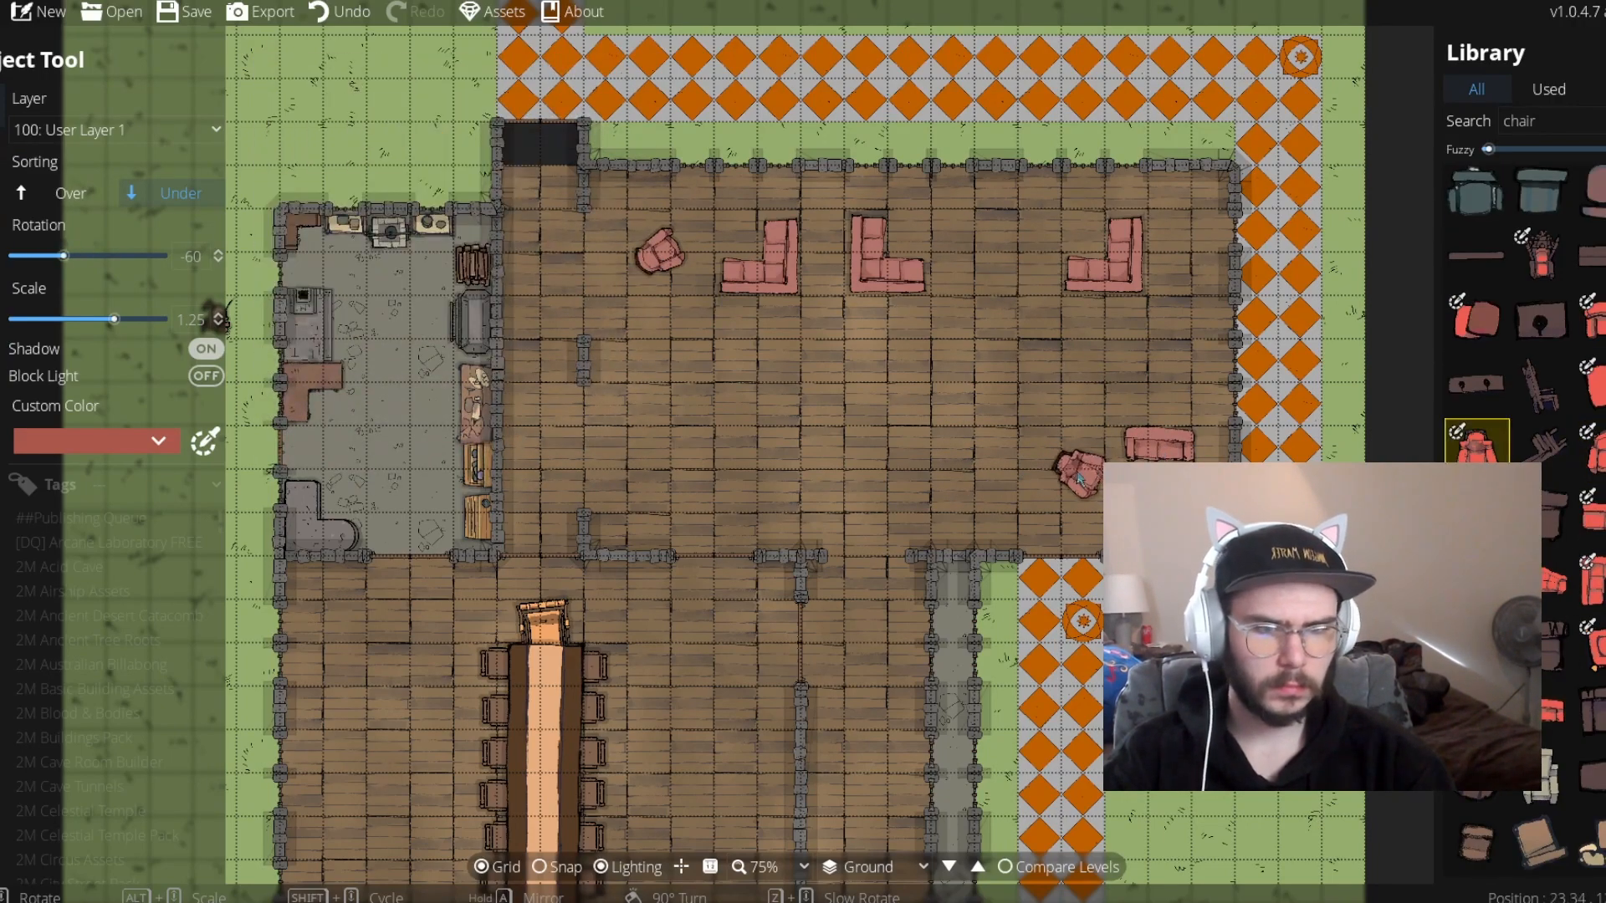
left_click(1079, 479)
Place small round wooden tables beside the sofas and armchairs in the upper-right room
scroll(1528, 350, "up", 6)
left_click(1548, 590)
left_click(696, 272)
left_click(1098, 440)
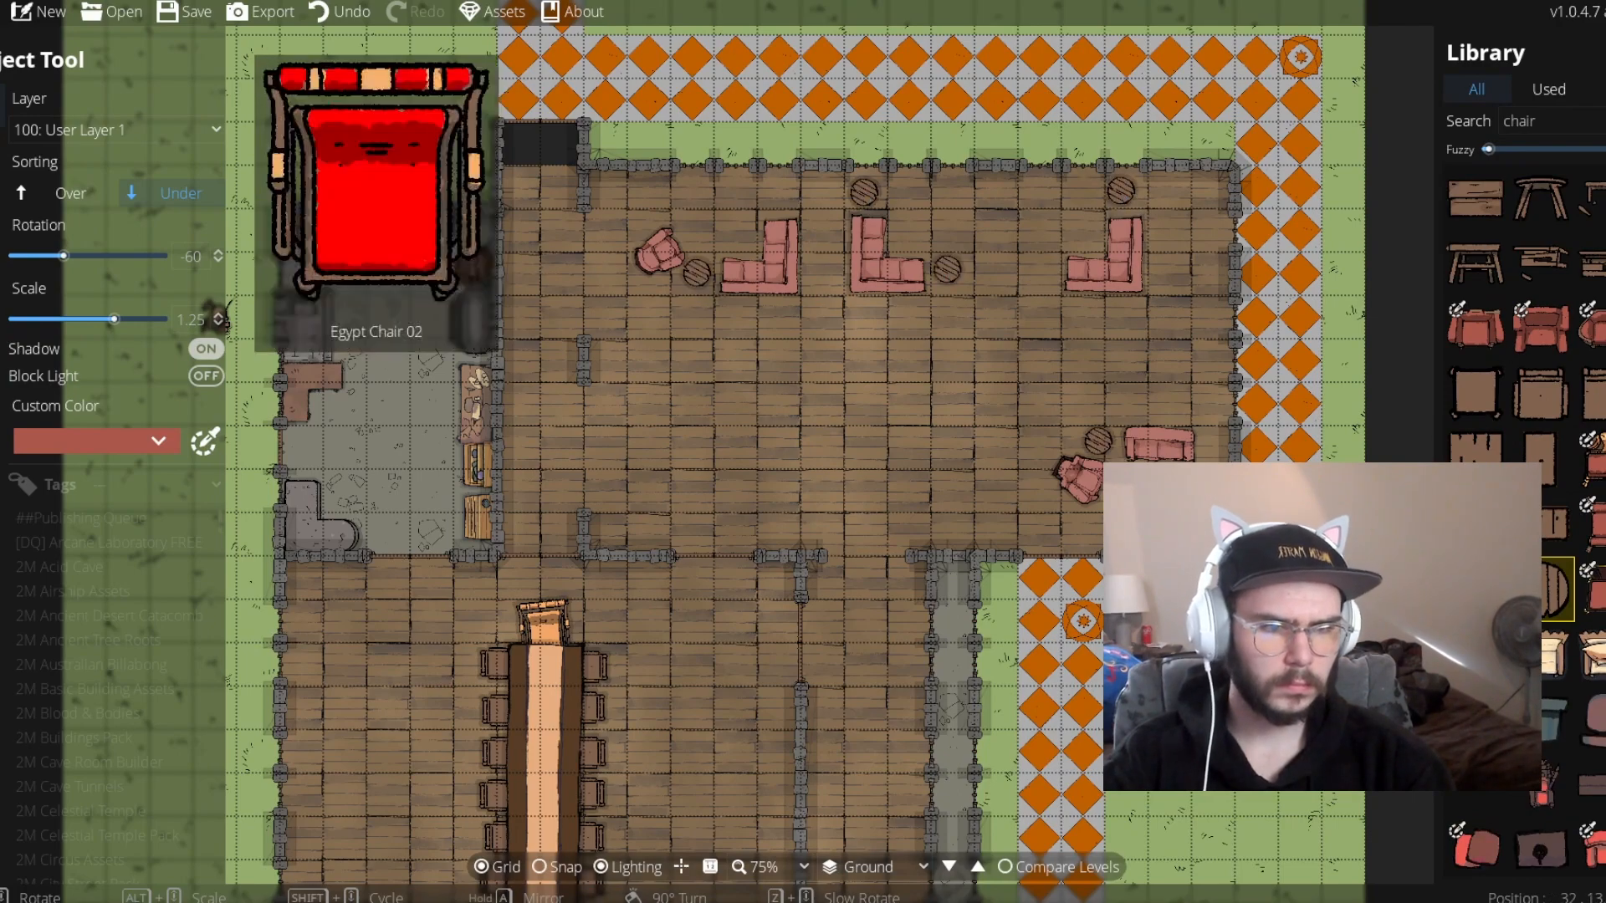
Find tables in the object library and place small plank tables, rotated -90 at scale 0.53, in front of the sofas
double_click(1519, 121)
type("table")
left_click(1541, 316)
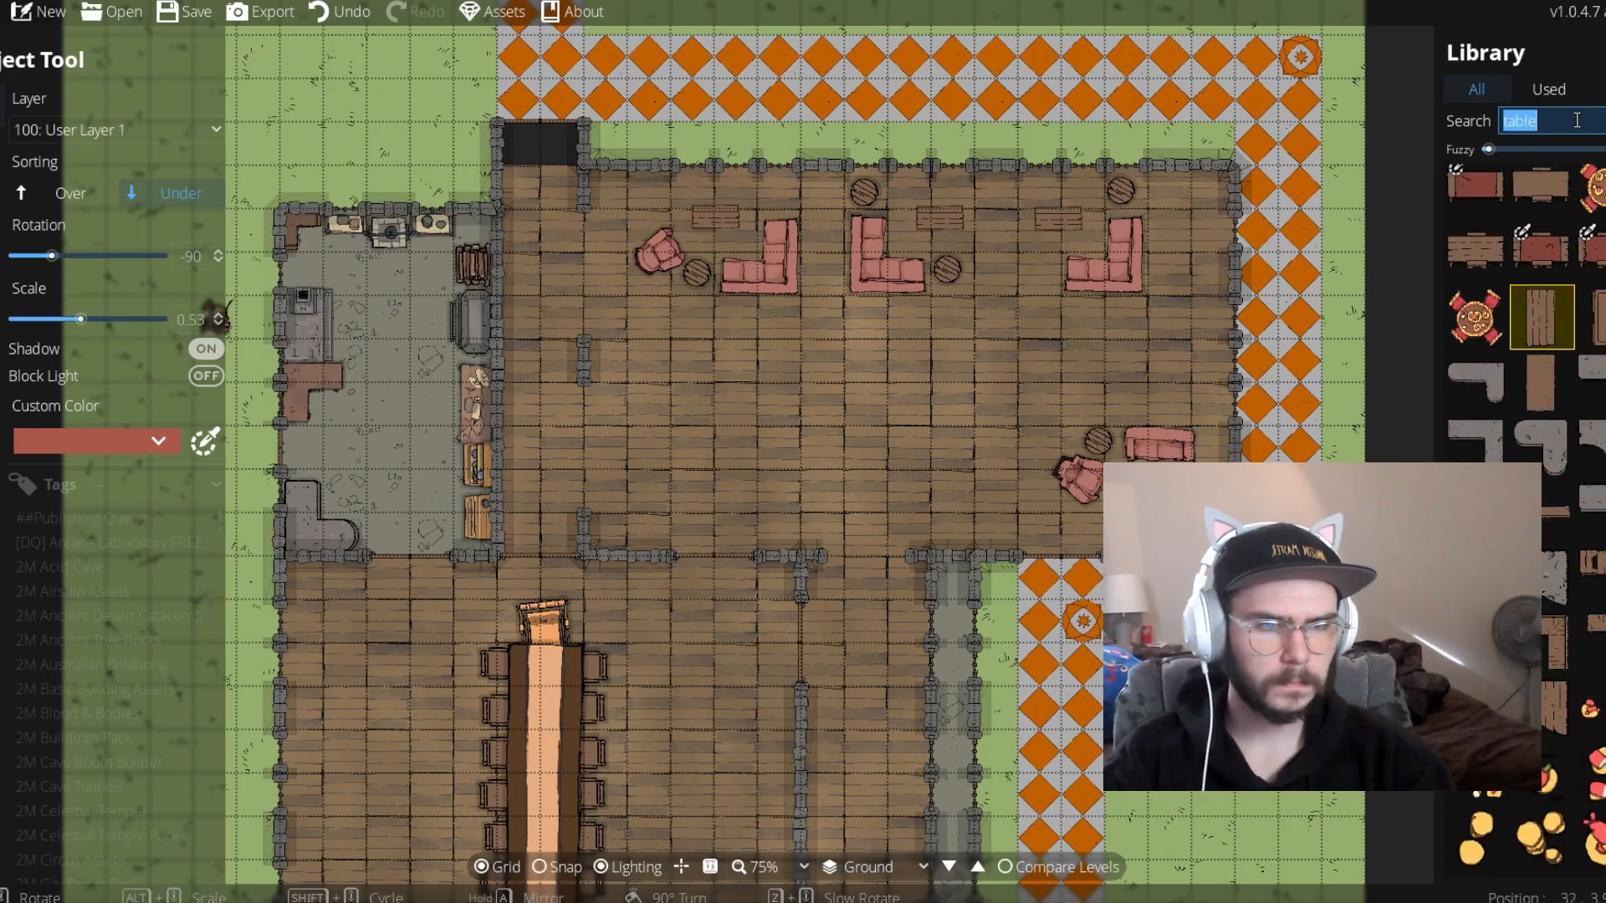
Set the scale to 1 and place two round tables with red chairs, at different angles, in the middle of the upper-right room
left_click(1593, 188)
left_click_drag(80, 318, 105, 319)
left_click(684, 465)
left_click(1476, 317)
scroll(869, 390, "down", 3)
left_click(869, 390)
Find curtains in the object library and set object sorting to Over on layer 700: Above Walls
scroll(869, 389, "up", 1)
scroll(1544, 616, "up", 5)
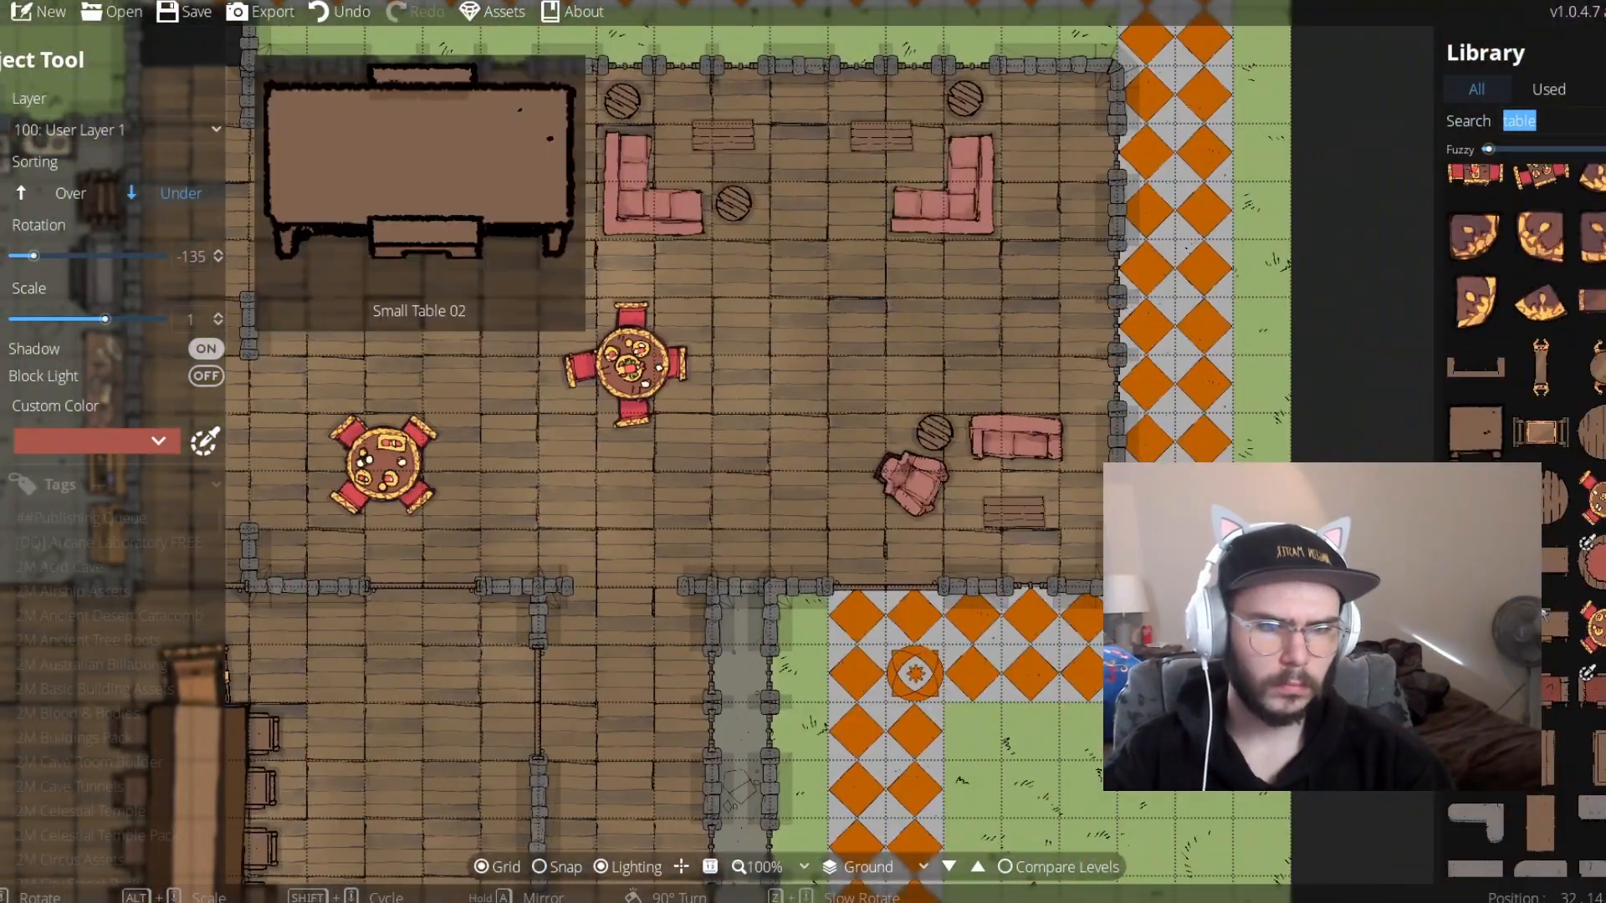
scroll(1573, 585, "down", 3)
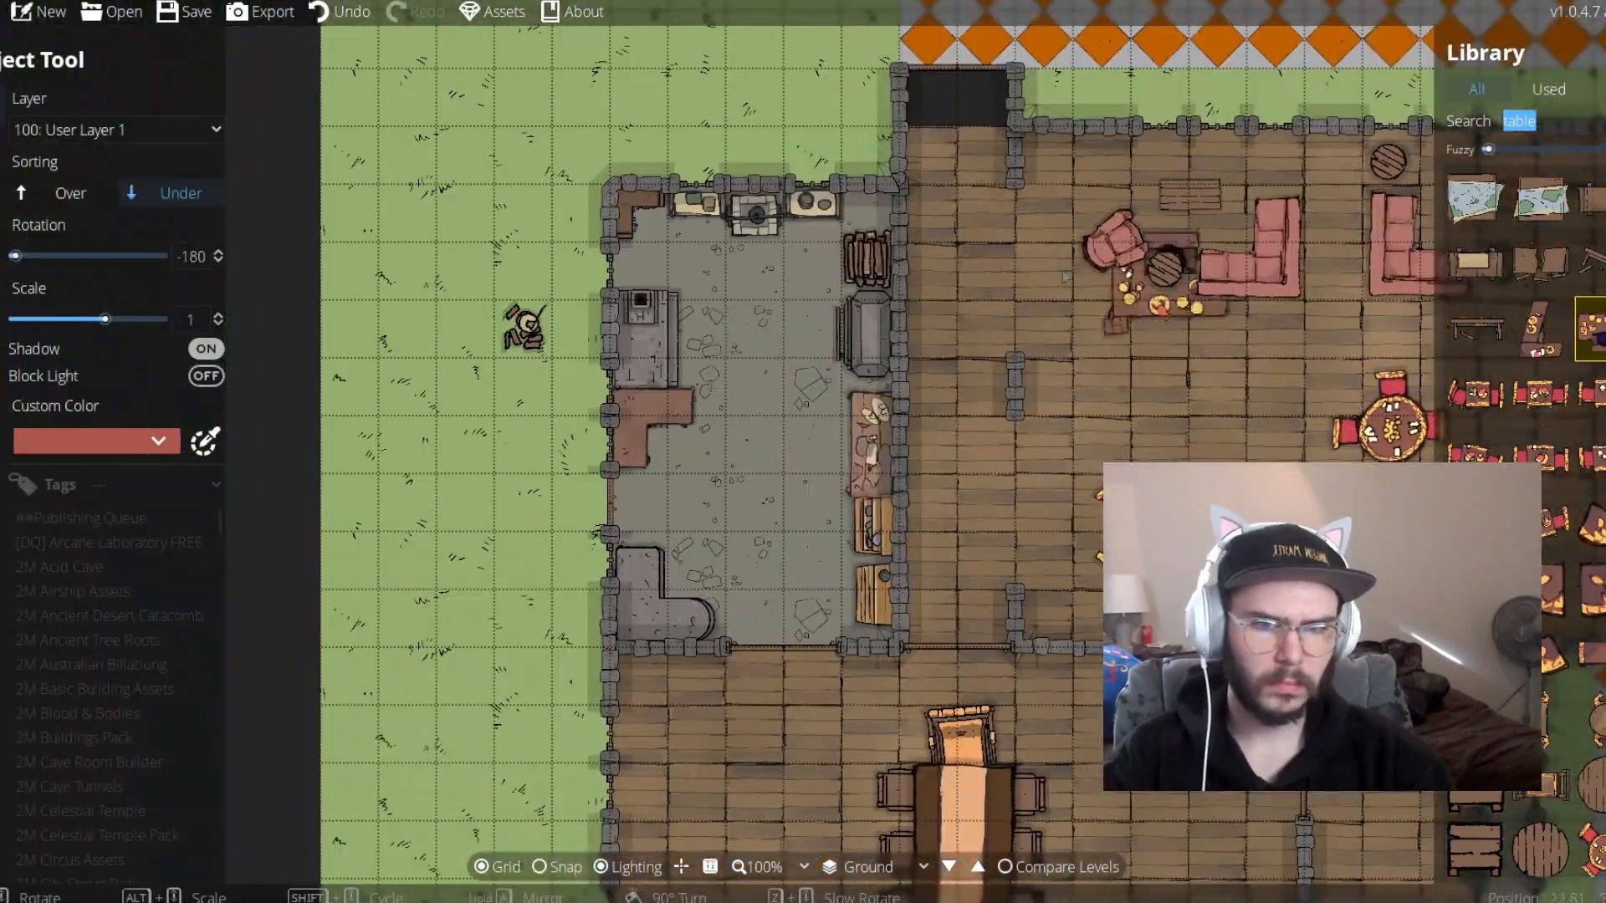
scroll(717, 484, "down", 2)
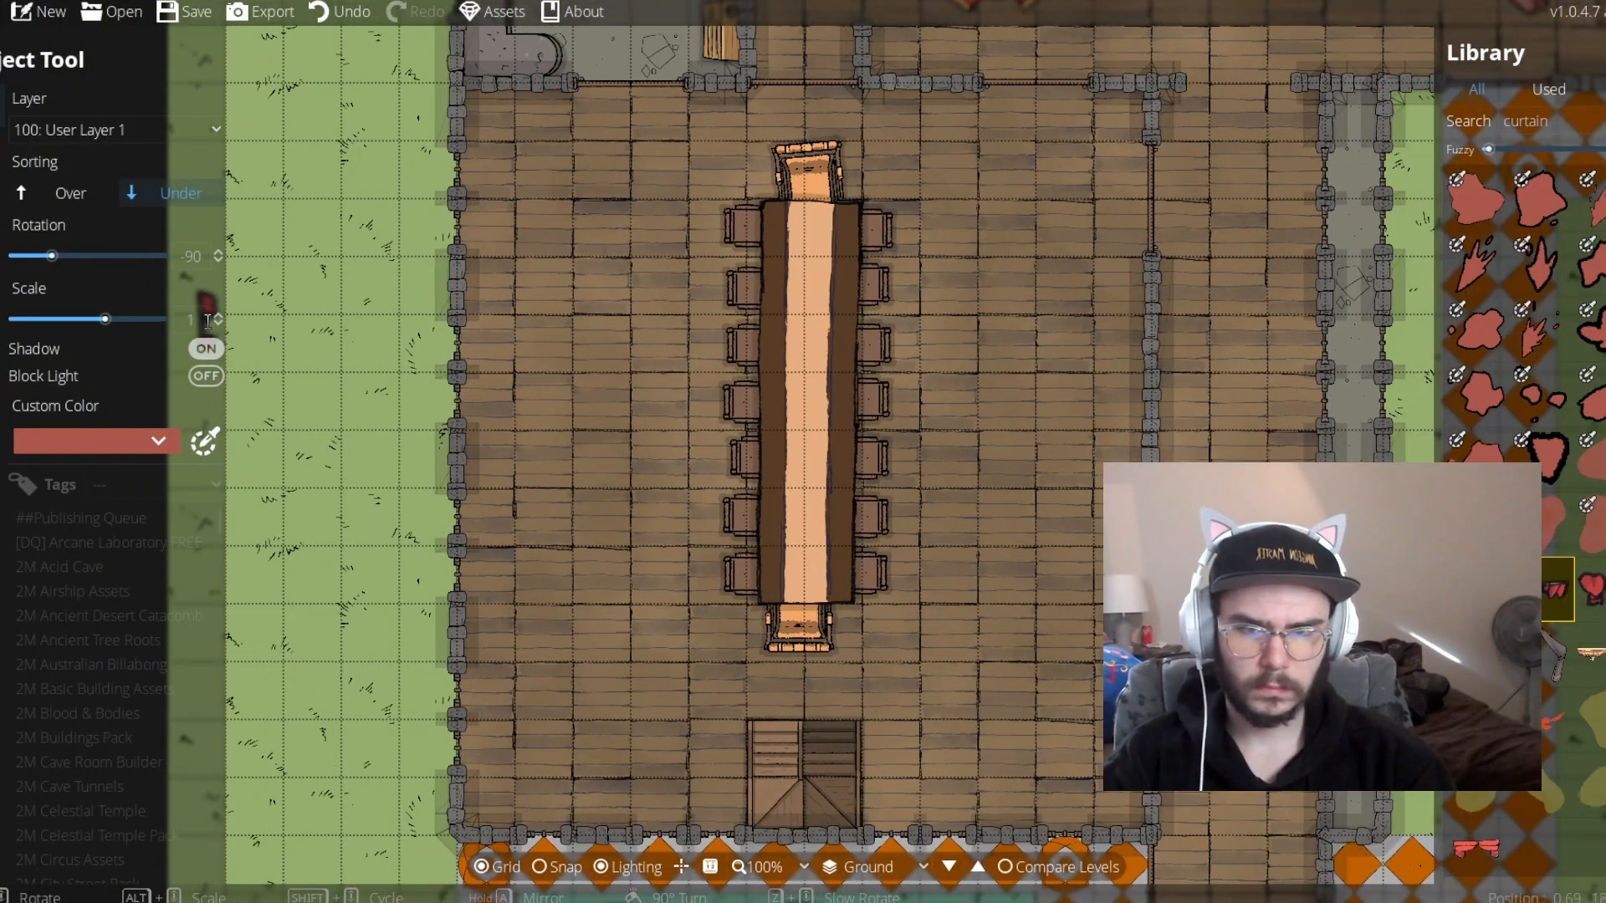
left_click(71, 193)
left_click(142, 130)
left_click(76, 463)
Try a red curtain rotated -90 at scale 1.9 along the large hall's left wall, and undo it
left_click_drag(133, 319, 120, 318)
double_click(194, 321)
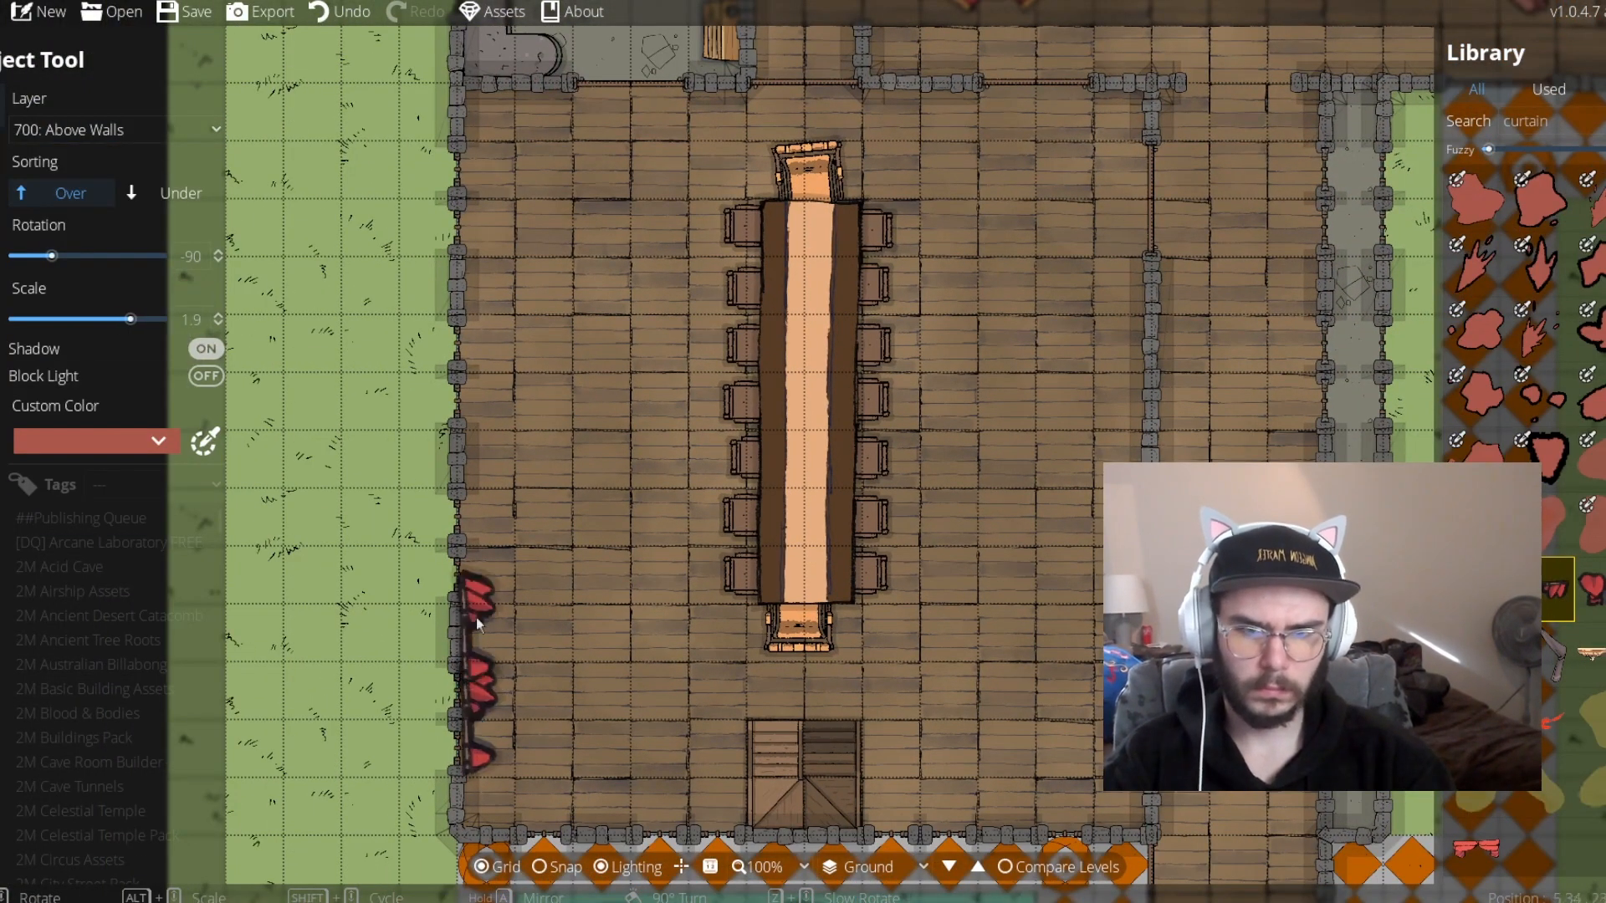
left_click(1600, 655)
key("ctrl+z")
key("ctrl+z")
Try light-colored curtains at scale 0.6 over the large hall's left-wall windows and the lower-wall windows on both sides of the stairs
double_click(197, 317)
type("0.5")
key("Return")
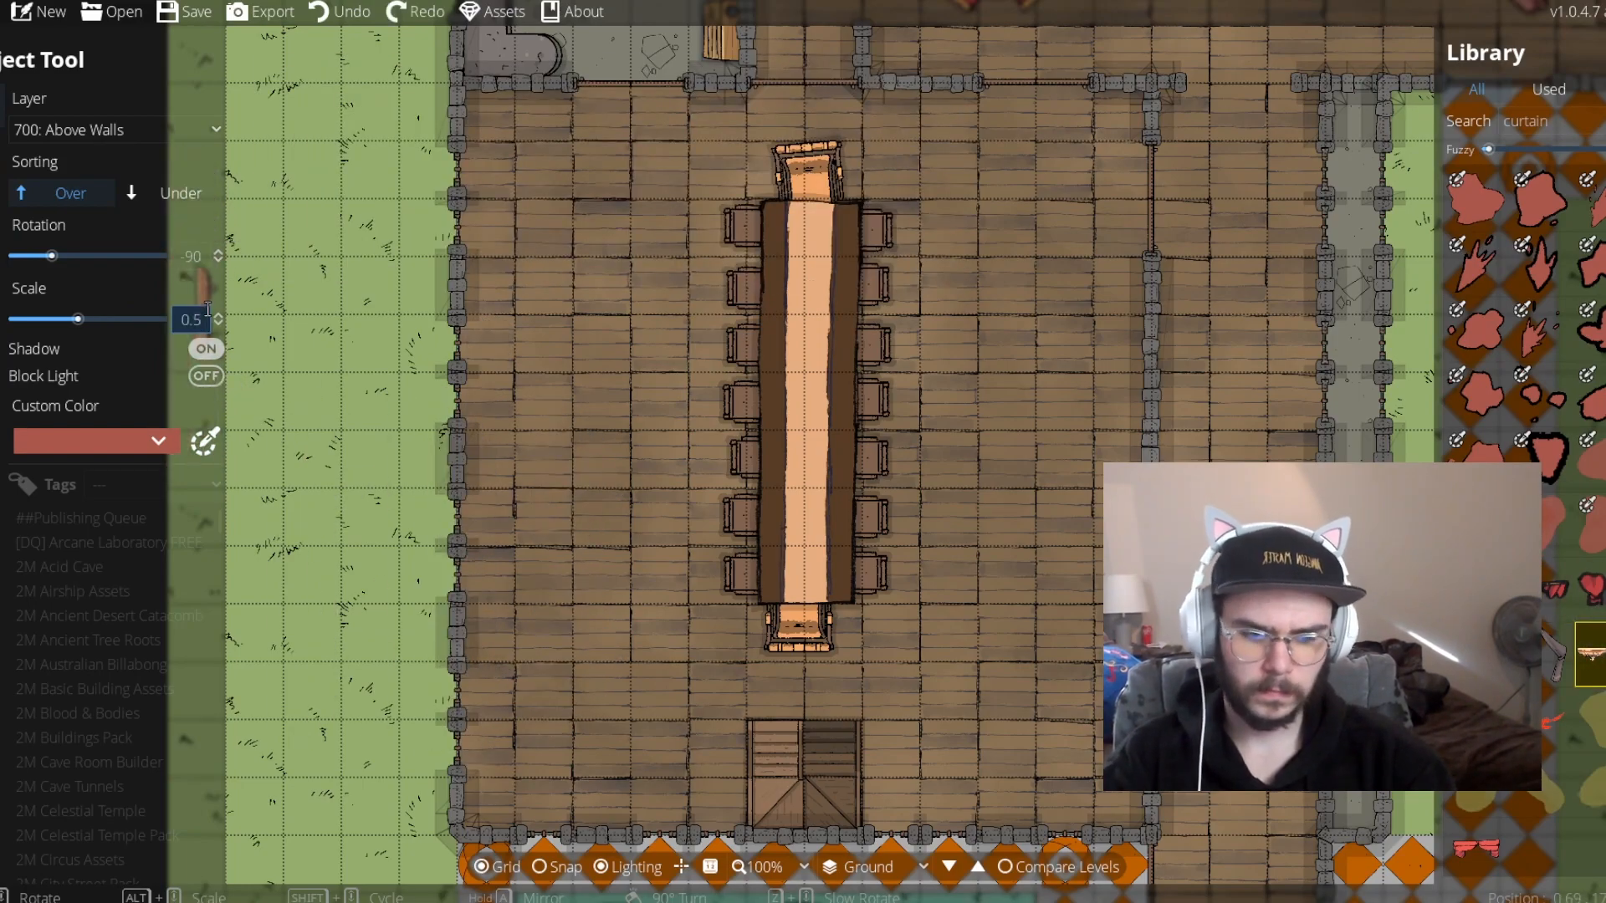
left_click_drag(634, 744, 607, 562)
right_click(607, 562)
left_click(664, 637)
left_click(897, 635)
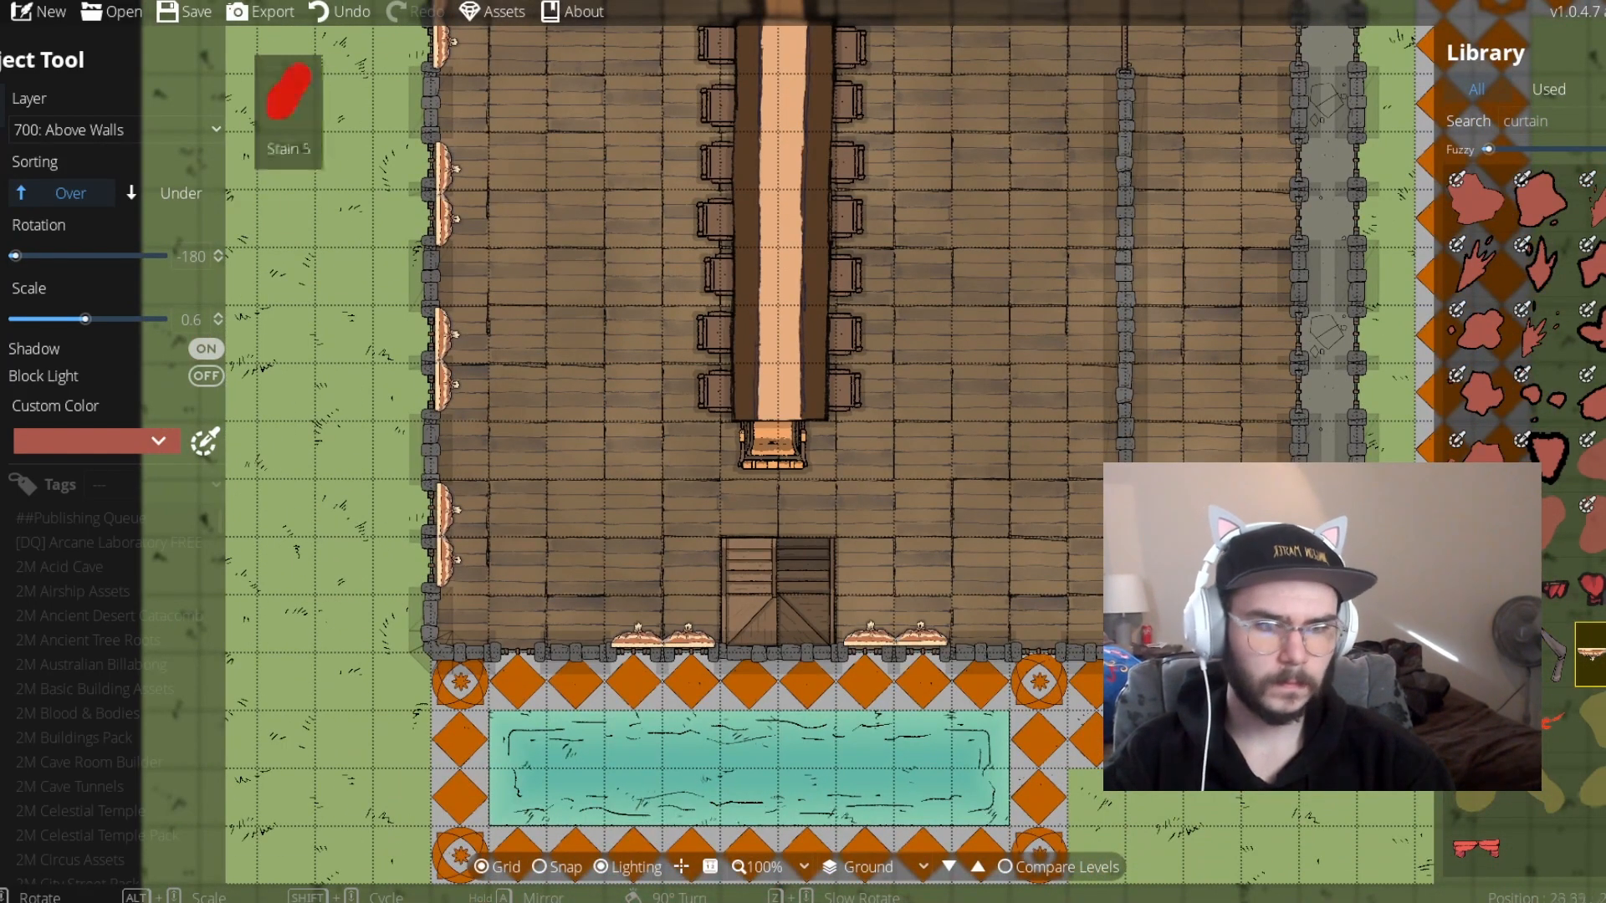
Try other curtain styles with the custom color set to dark red and the scale set to 1
left_click(1476, 844)
left_click(159, 441)
left_click(1599, 650)
left_click(1558, 713)
left_click(159, 441)
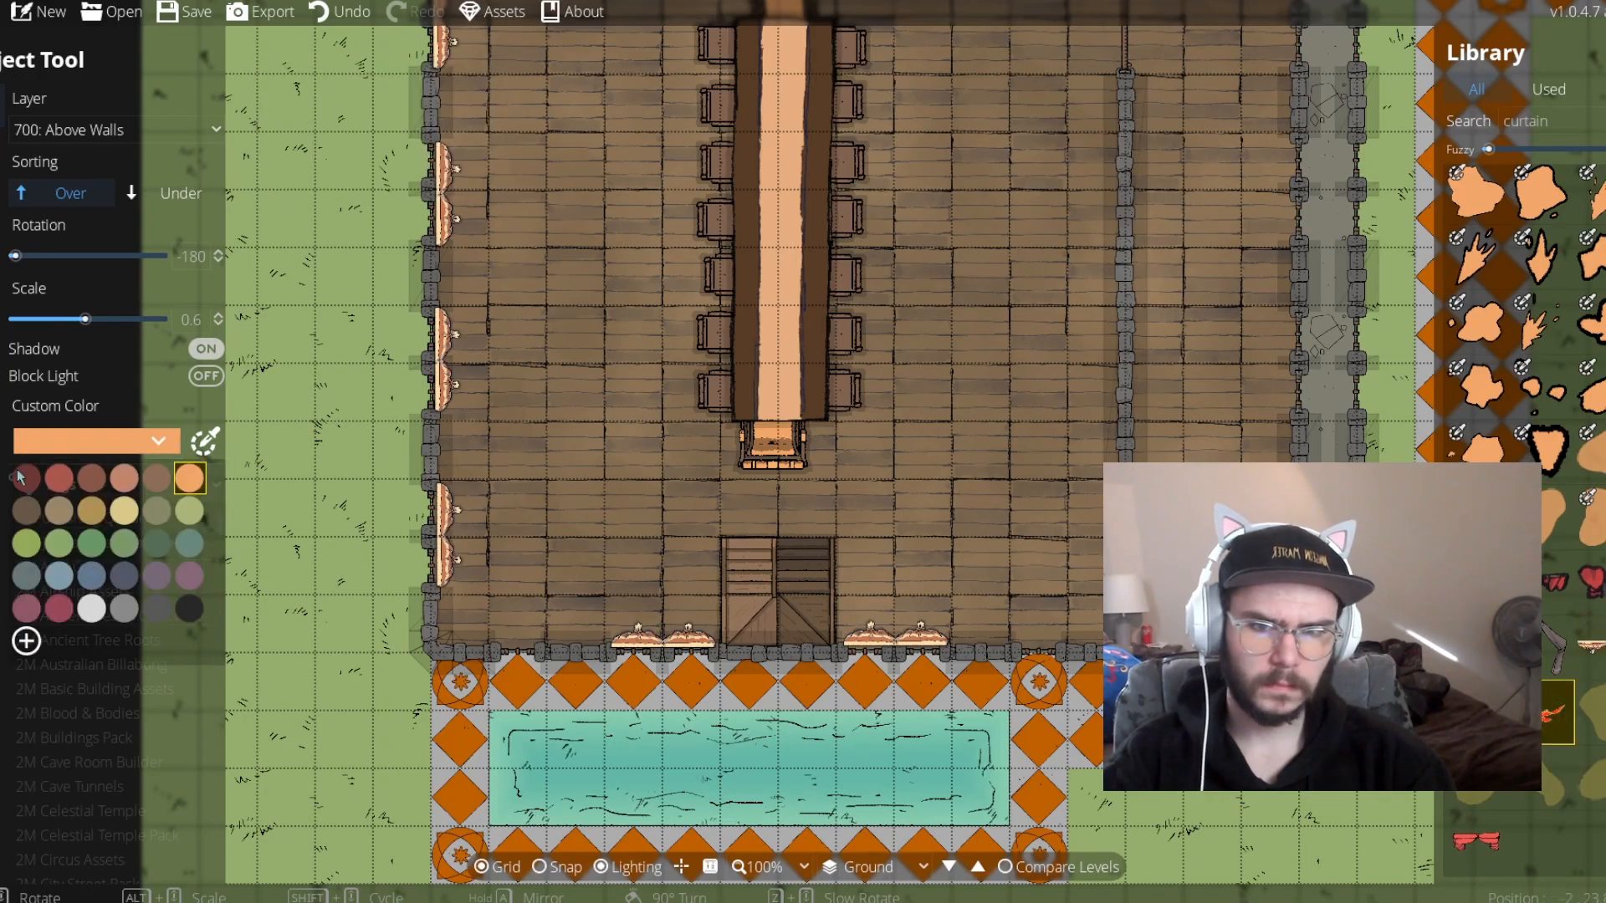
left_click(27, 477)
left_click(1603, 649)
double_click(192, 319)
type("1")
key("Return")
scroll(778, 418, "down", 2)
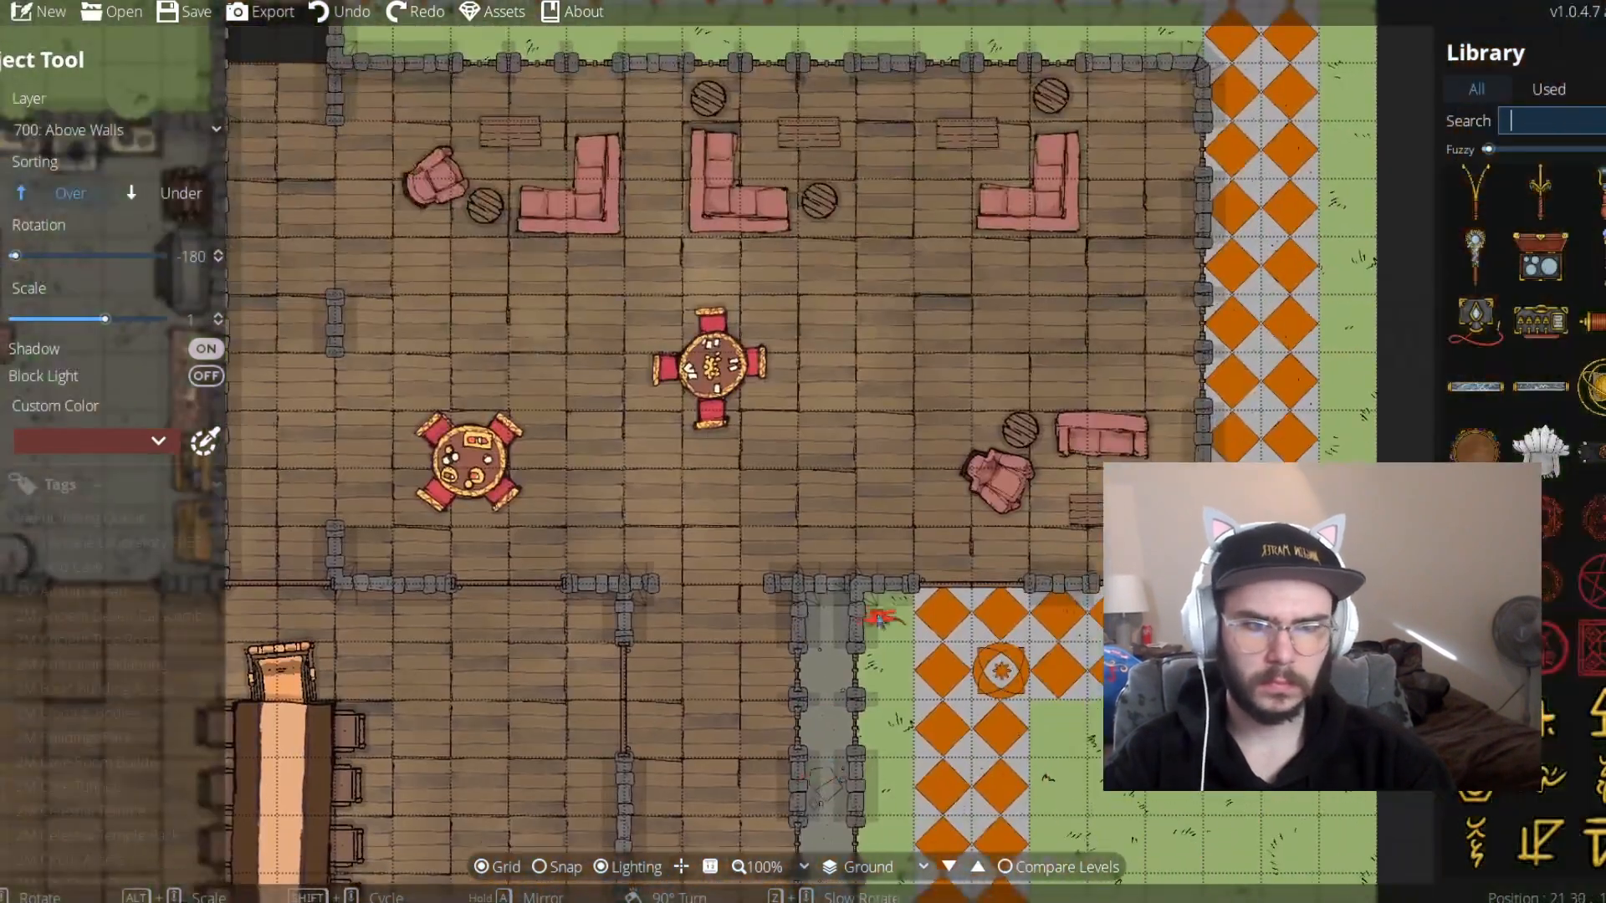
Find bushes in the library and scatter round green bushes at scale 0.9 to 1.1 along the narrow stone strip beside the corridor
left_click(1552, 122)
key("ctrl+a")
key("BackSpace")
type("bush")
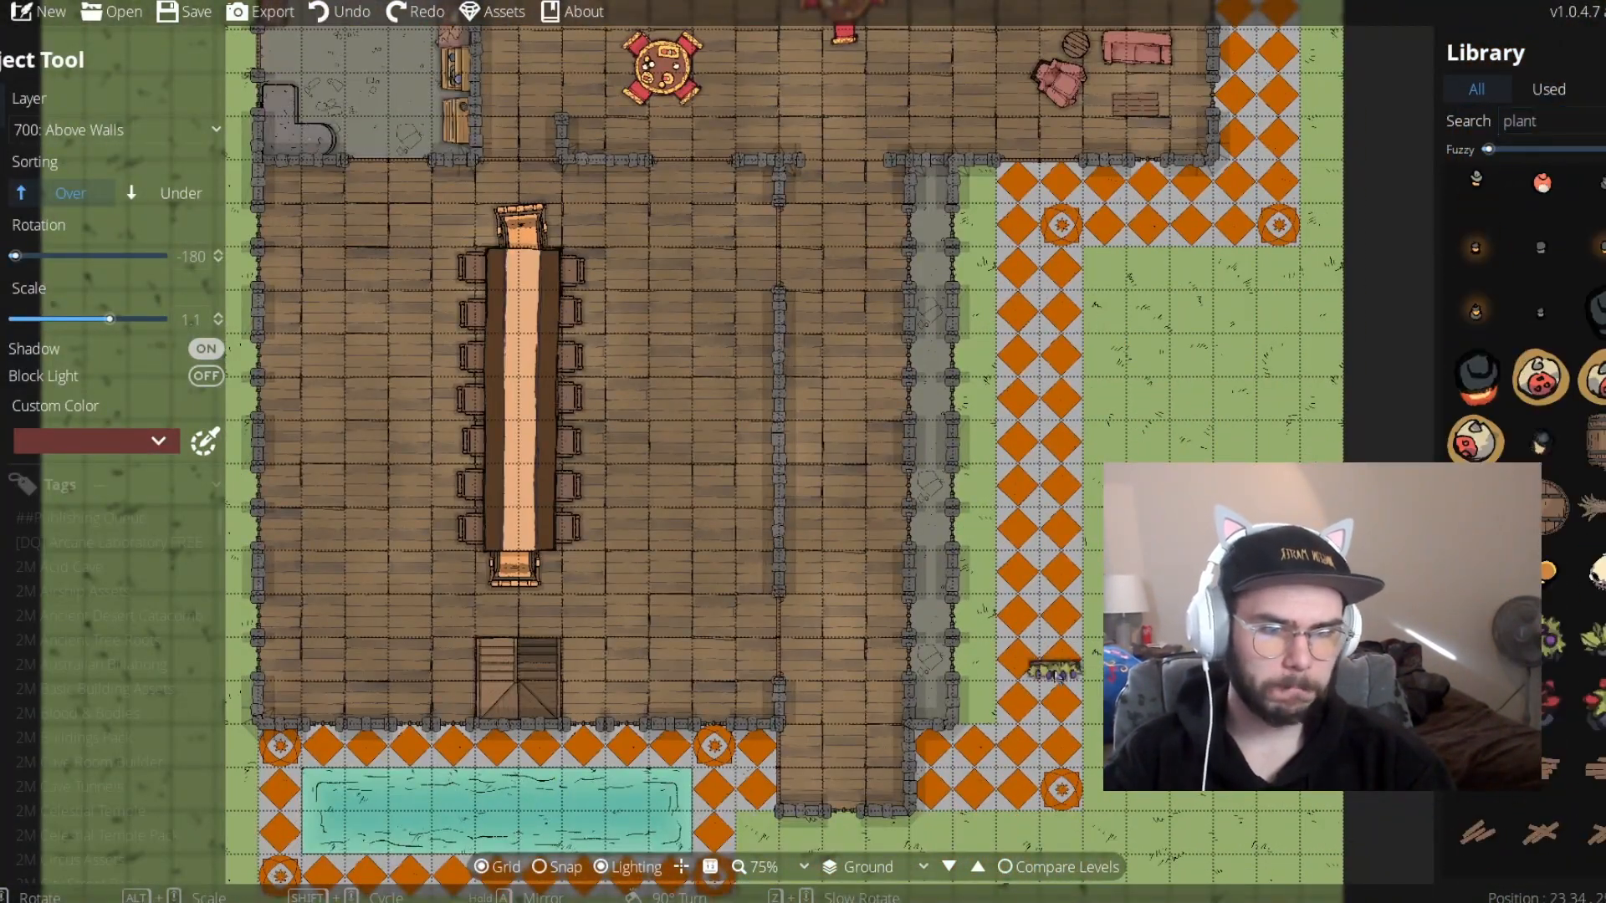
left_click(1477, 317)
left_click(2, 149)
left_click(32, 316)
key("BackSpace")
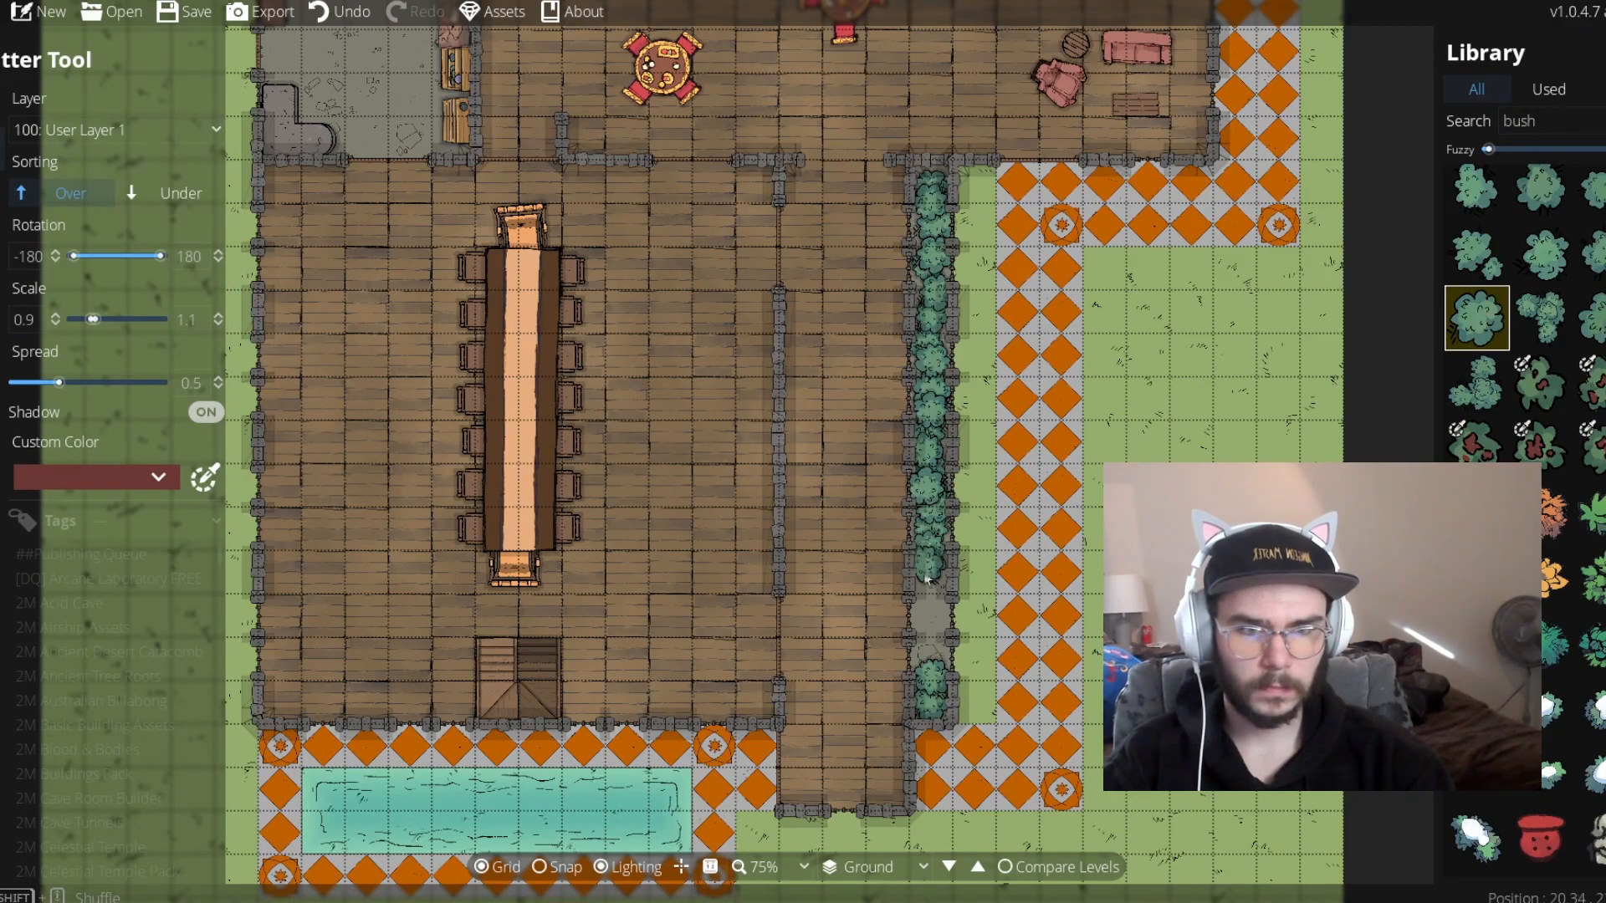
scroll(916, 276, "up", 4)
left_click_drag(929, 581, 891, 50)
left_click_drag(1010, 372, 981, 506)
Place a column of spiky green bushes on the grass between the planted strip and the orange tile path
left_click(1542, 448)
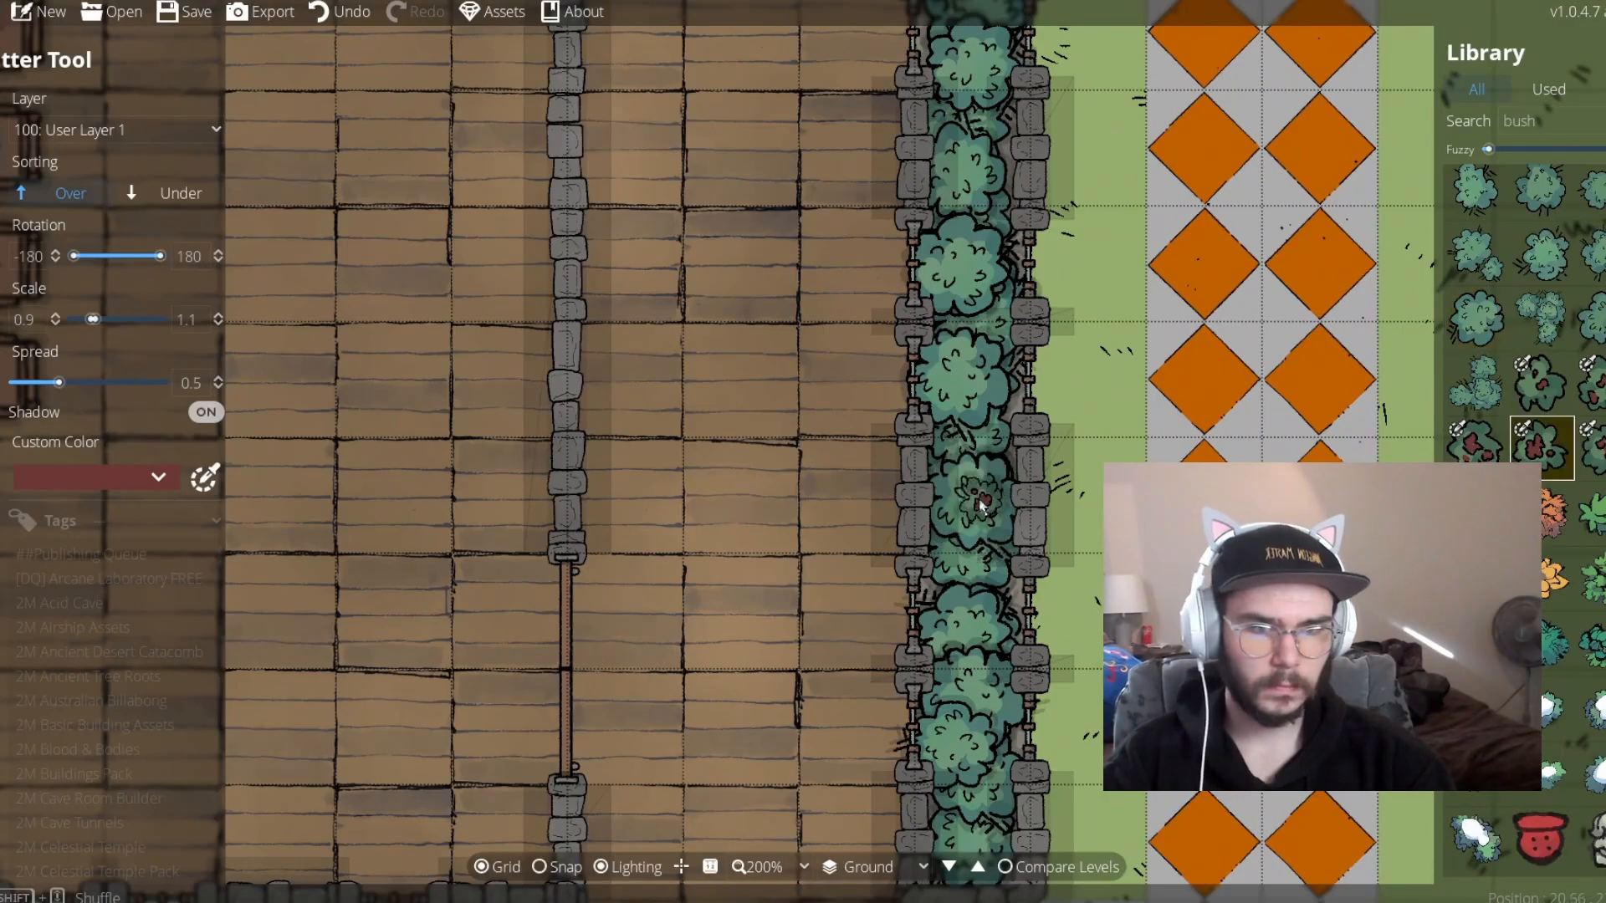
scroll(981, 506, "down", 3)
left_click(1596, 512)
left_click(1548, 644)
left_click(965, 779)
left_click(958, 664)
left_click(961, 545)
left_click(963, 436)
left_click(962, 316)
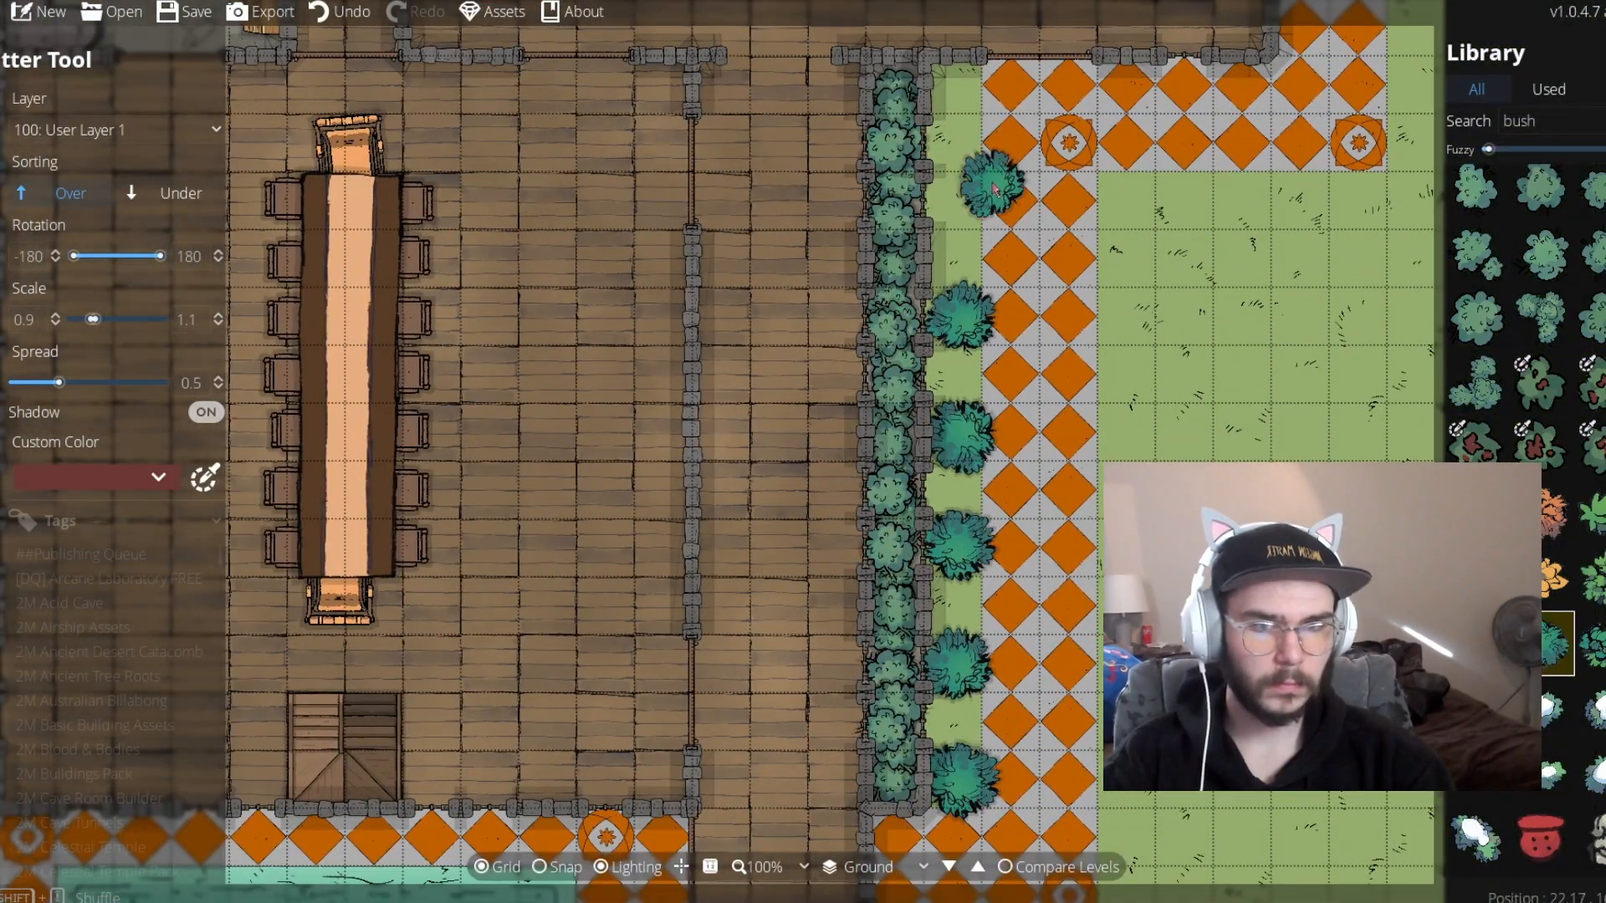
left_click(962, 201)
left_click(960, 92)
Place evenly spaced spiky bushes along the outside of the lounge's upper wall
left_click_drag(959, 92, 855, 797)
left_click(338, 203)
left_click(453, 205)
left_click(559, 203)
left_click(677, 206)
left_click(795, 205)
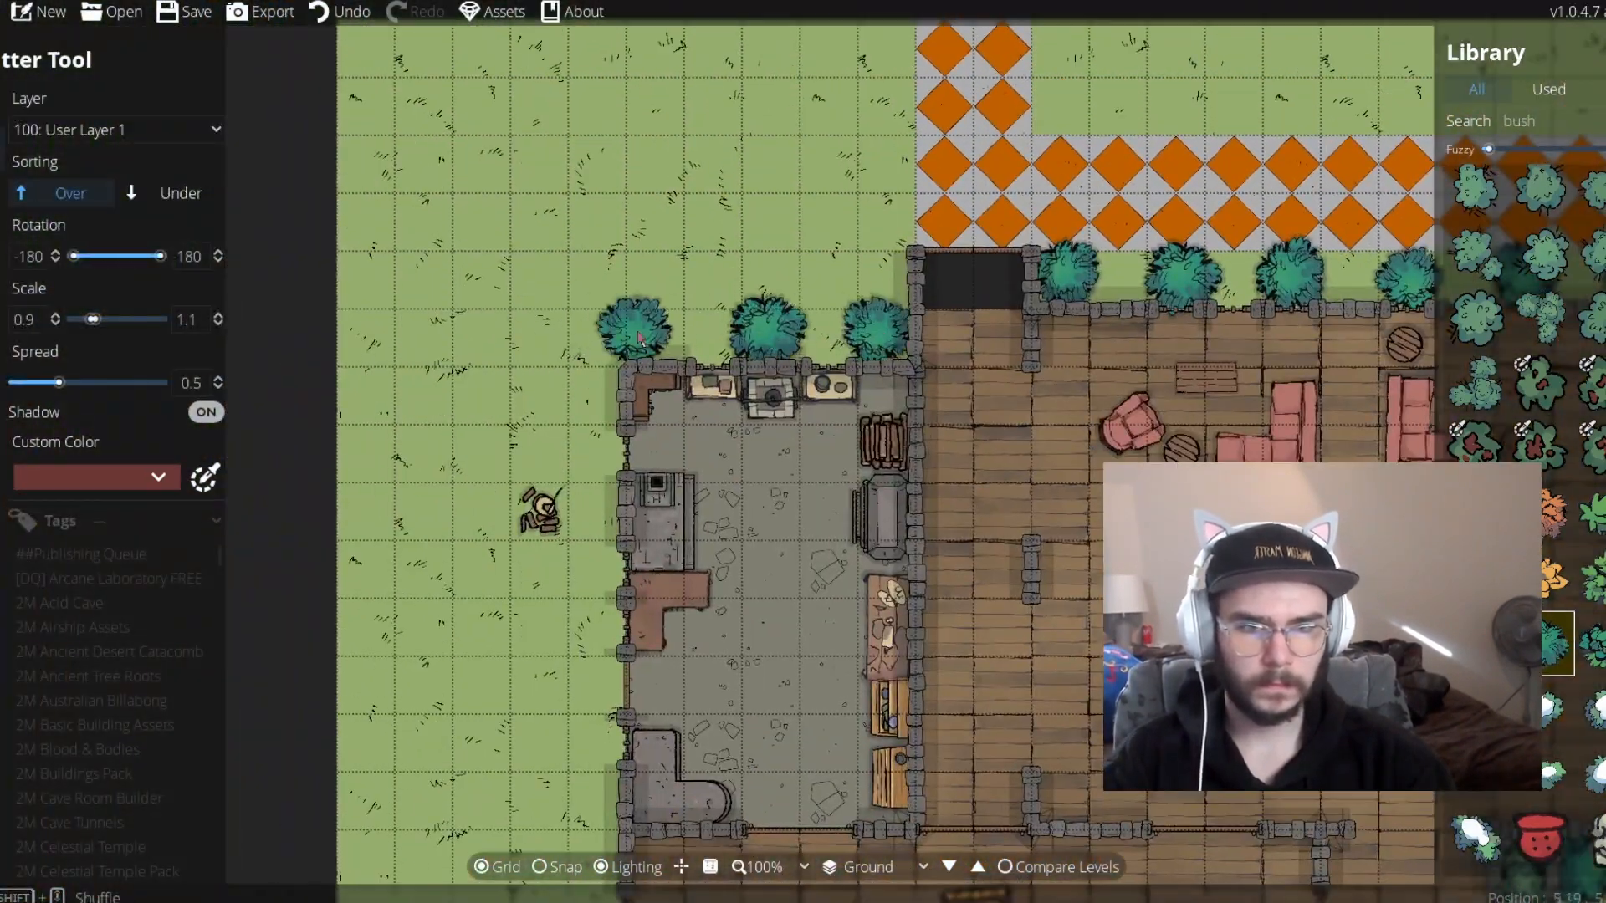
Fill in the bush row above the kitchen and extend it across the adjoining garden, leaving a gap for a path
left_click(651, 331)
left_click(594, 332)
left_click(535, 331)
left_click(482, 332)
left_click(425, 335)
left_click(365, 338)
left_click(708, 333)
left_click(831, 332)
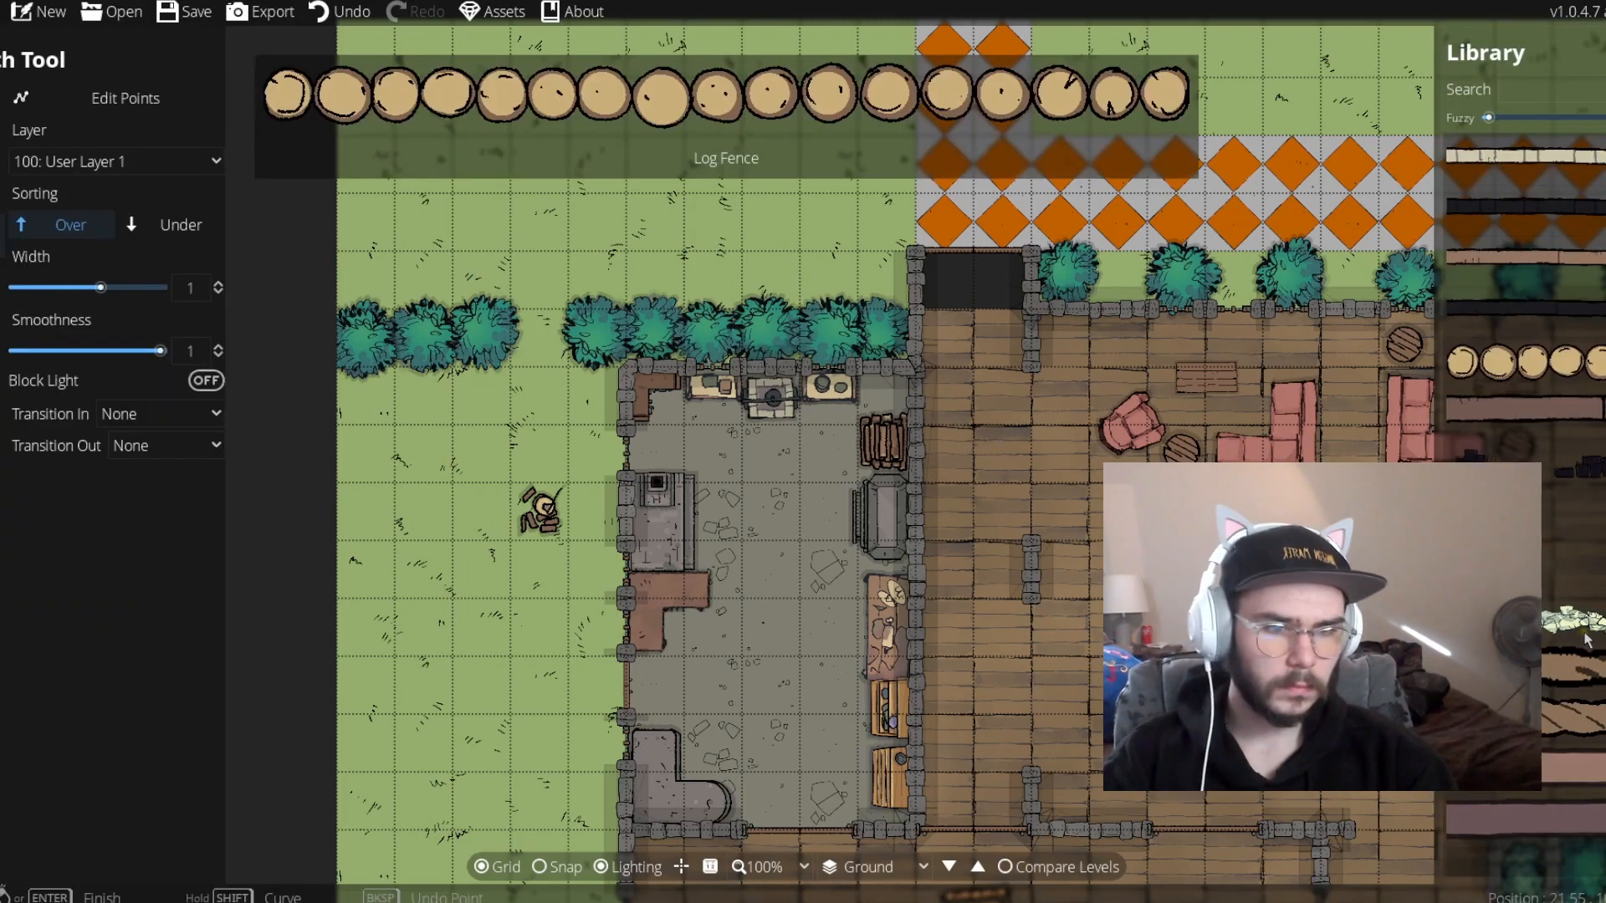
Draw wooden fence paths along the upper and lower edges of the garden beside the kitchen
left_click(1587, 640)
left_click_drag(322, 611, 401, 327)
left_click(701, 546)
left_click(321, 552)
right_click(321, 553)
Scatter spiky bushes below the garden's lower fence, leaving a gap for the path
left_click(2, 149)
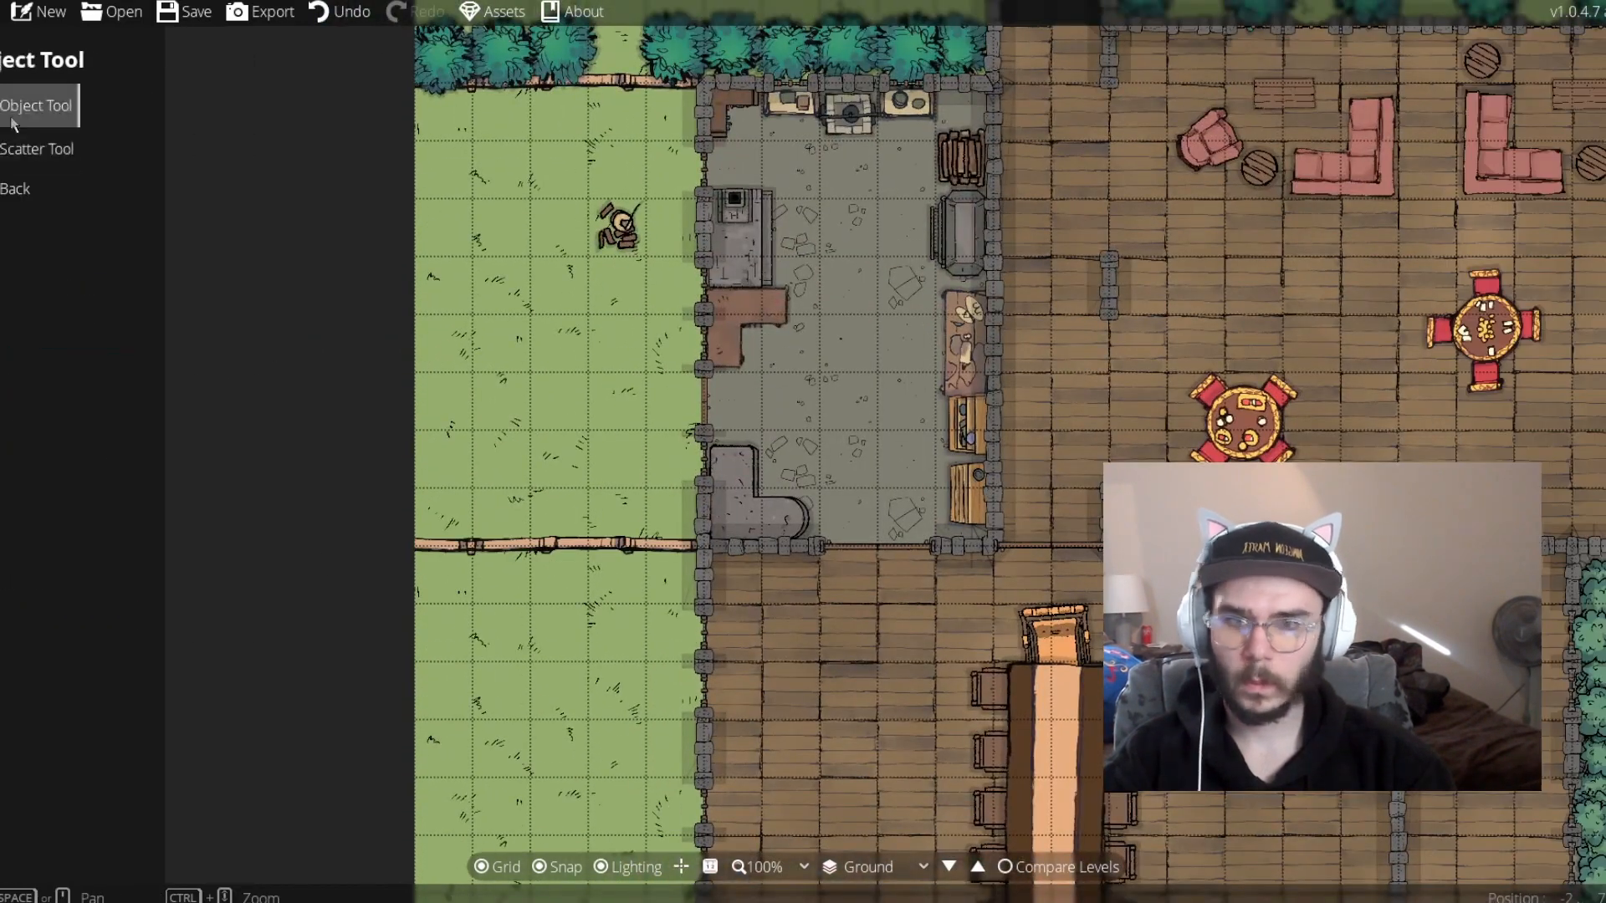
left_click(12, 121)
left_click(2, 149)
left_click(26, 150)
left_click(675, 574)
left_click(558, 577)
left_click(501, 574)
left_click(444, 577)
Find a wooden door in the library and place it at scale 0.58 as a gate in the garden fences
left_click(3, 67)
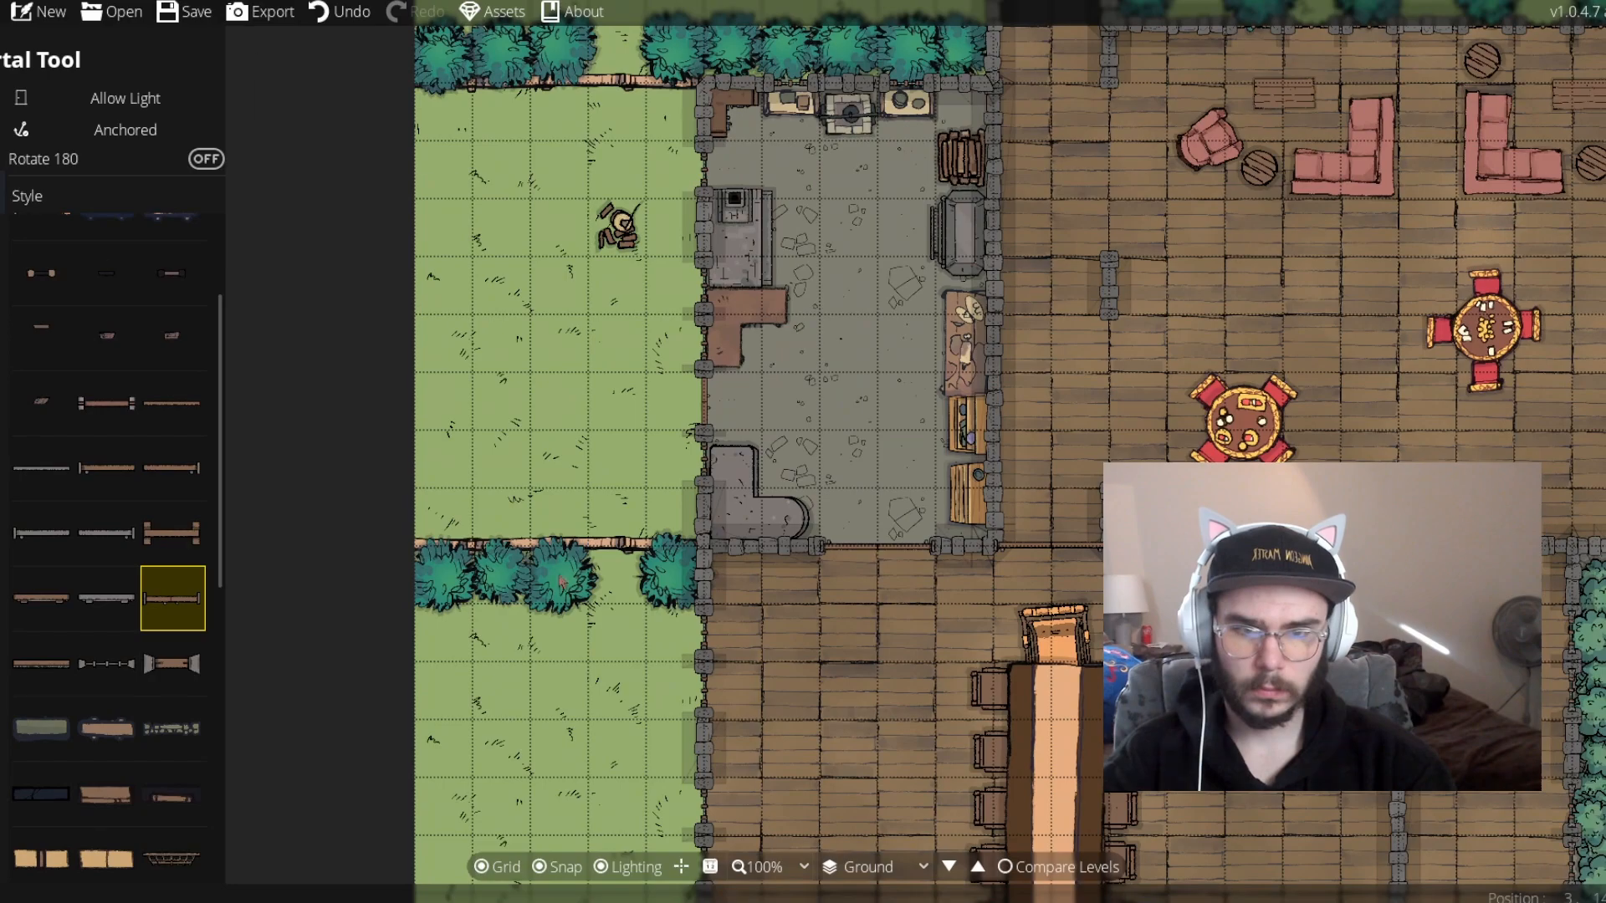
left_click(3, 149)
double_click(1527, 122)
type("door")
left_click(1477, 364)
scroll(618, 544, "down", 6)
left_click(617, 544)
left_click_drag(617, 545, 618, 764)
left_click(617, 304)
key("ctrl+z")
key("ctrl+z")
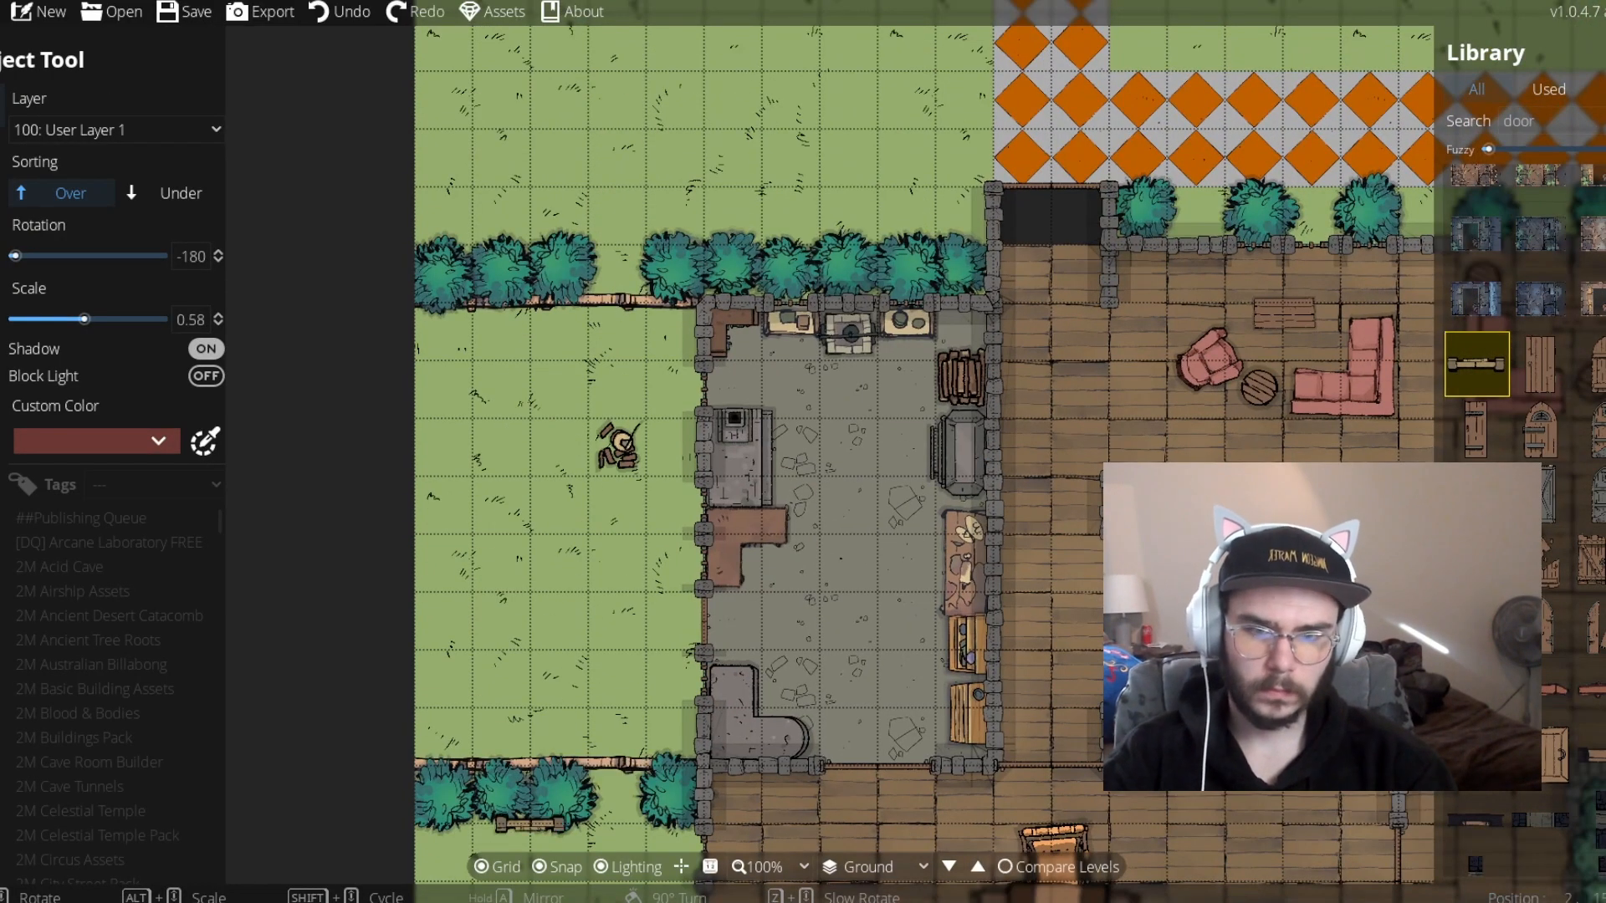
key("ctrl+y")
Draw an L-shaped path in the diamond tile pattern, colored grey, from the orange tiles above the kitchen to the garden's upper gate
left_click_drag(942, 729, 912, 555)
scroll(911, 555, "down", 1)
left_click_drag(807, 364, 781, 560)
left_click(3, 67)
left_click(3, 281)
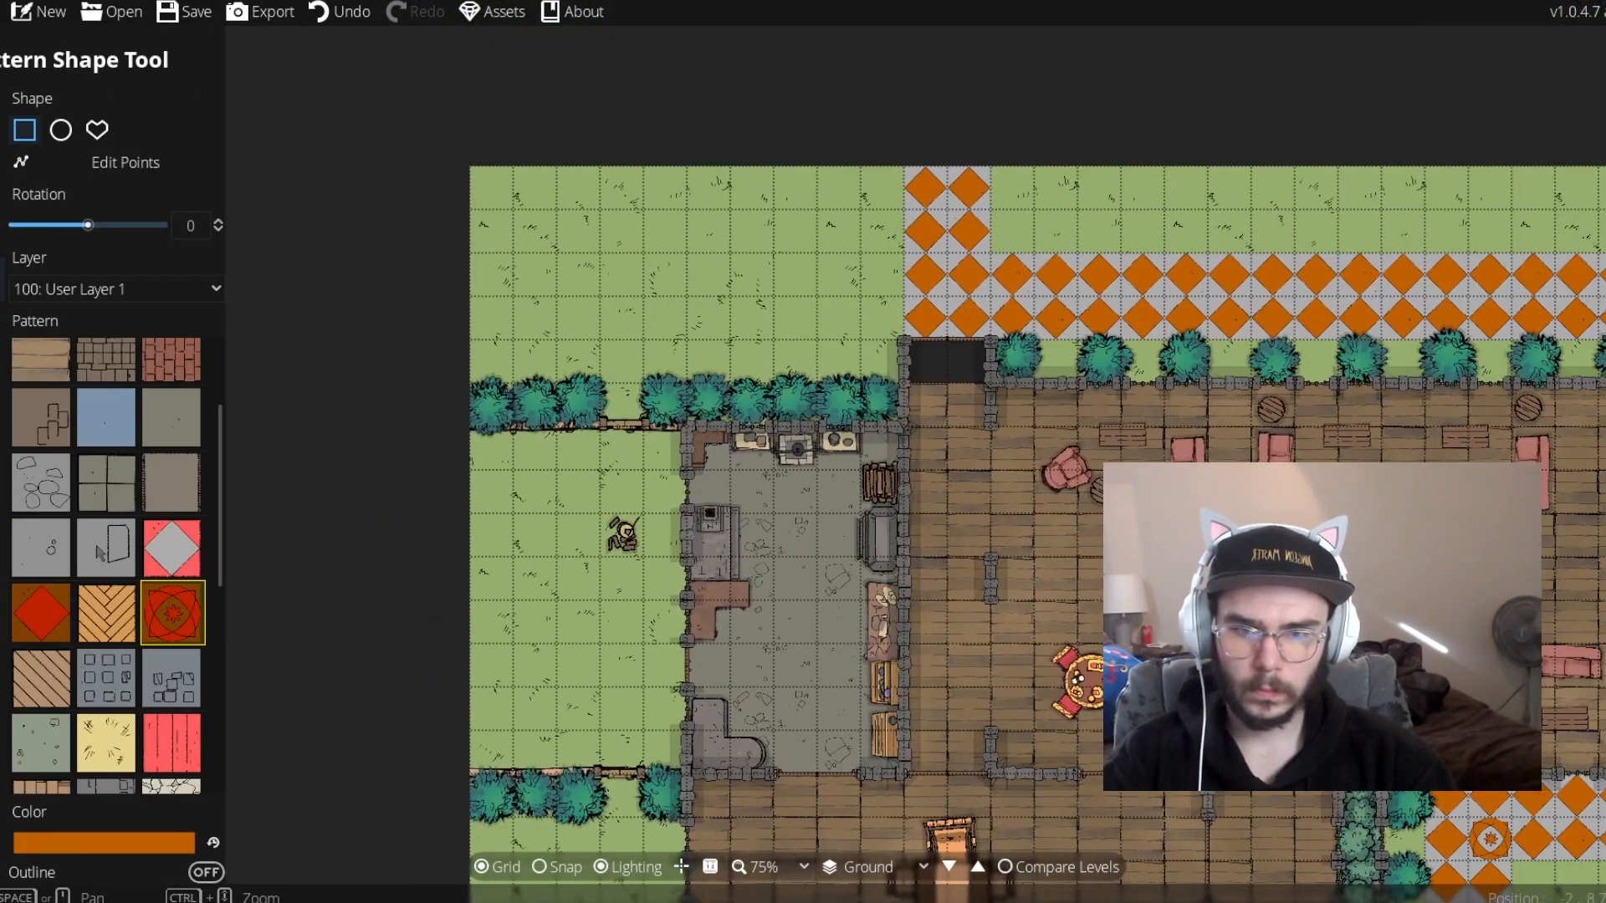
left_click(102, 845)
left_click(557, 867)
left_click(600, 296)
left_click(600, 427)
left_click(644, 427)
left_click(643, 340)
left_click(903, 340)
left_click(903, 296)
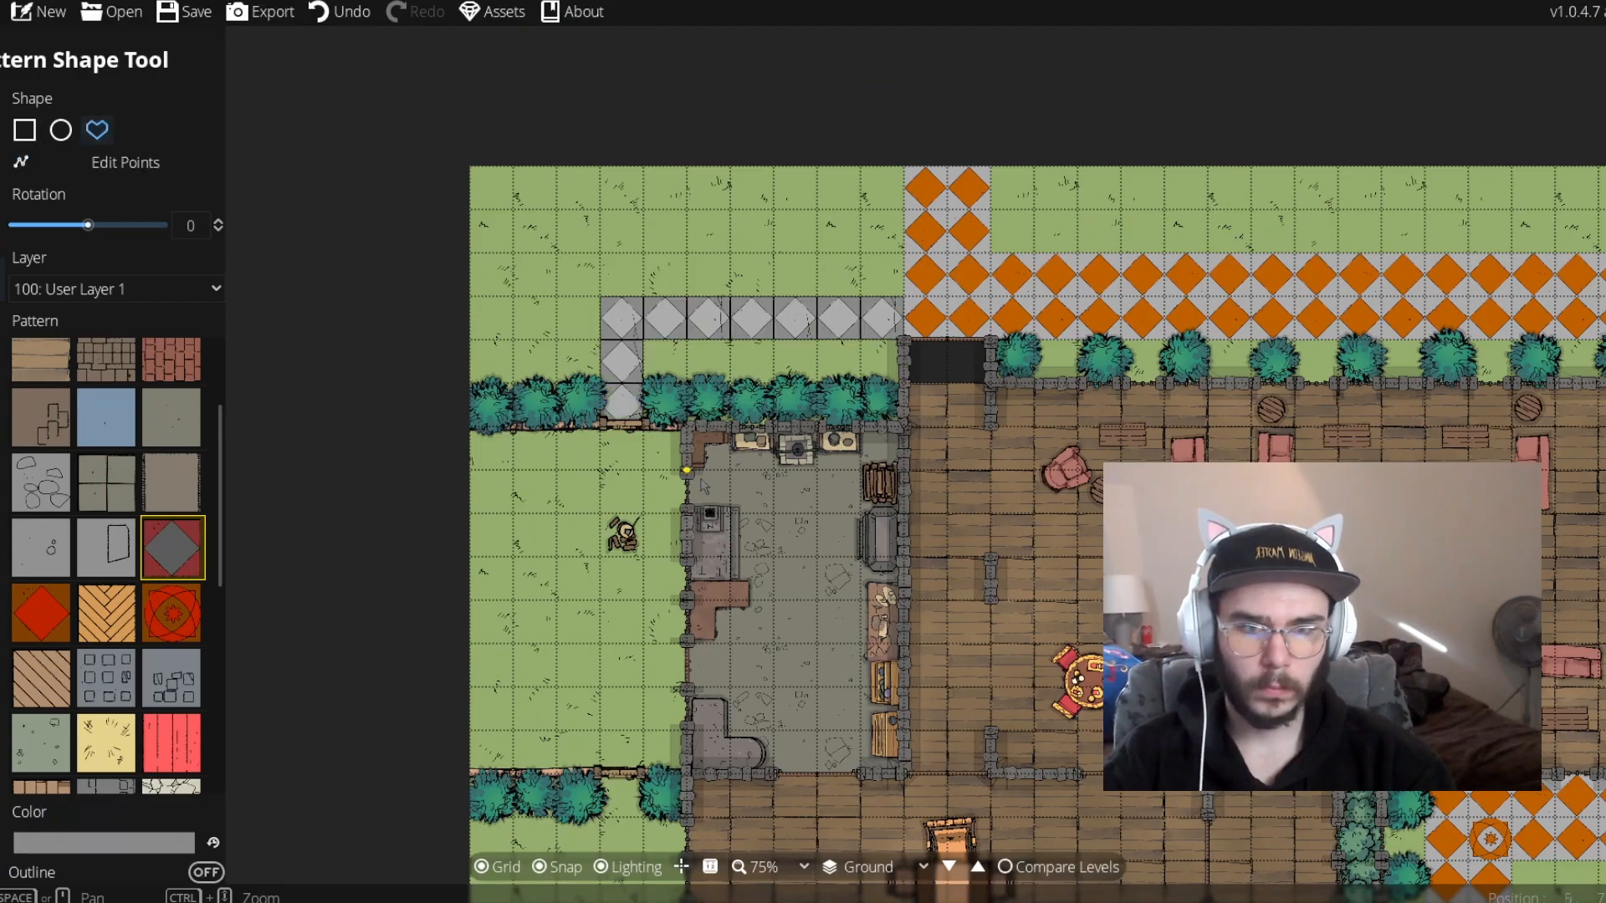
Continue the grey diamond tile path through the garden and down beside the dining hall to the pool's orange tiles
left_click_drag(768, 344, 803, 202)
left_click(635, 283)
left_click(736, 769)
left_click(735, 726)
left_click(692, 725)
left_click(691, 116)
left_click_drag(701, 606, 725, 703)
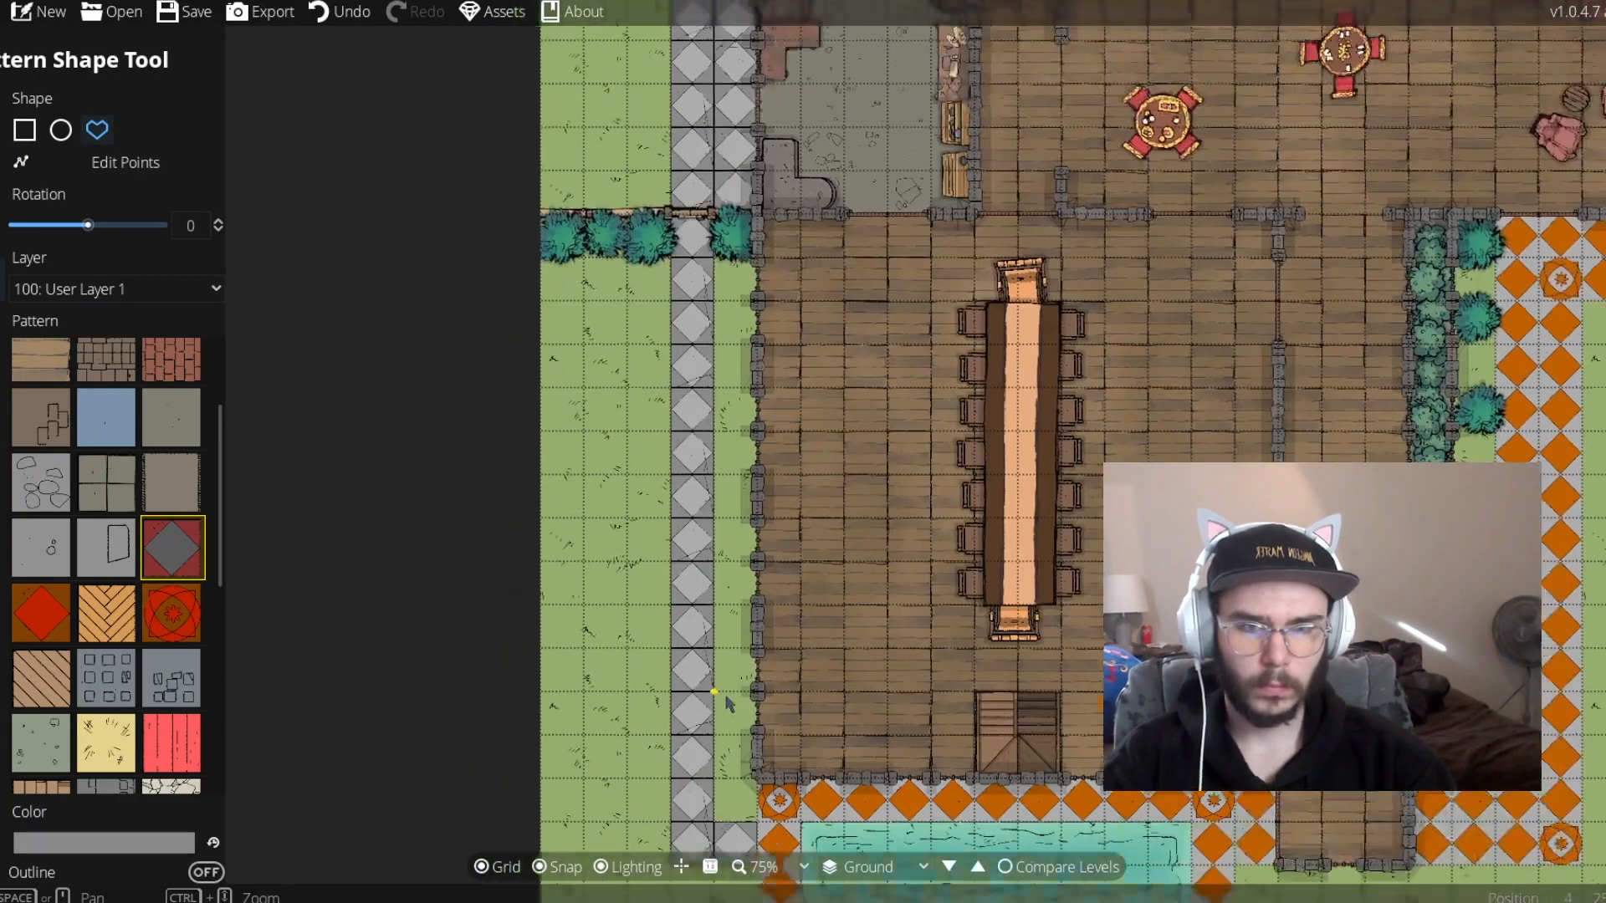
Try a row of spiky bushes along the dining hall's outer wall, and undo it
left_click(2, 155)
left_click(742, 358)
left_click(745, 447)
left_click_drag(793, 334, 745, 496)
key("ctrl+z")
key("ctrl+z")
key("ctrl+z")
key("ctrl+z")
key("ctrl+z")
key("ctrl+z")
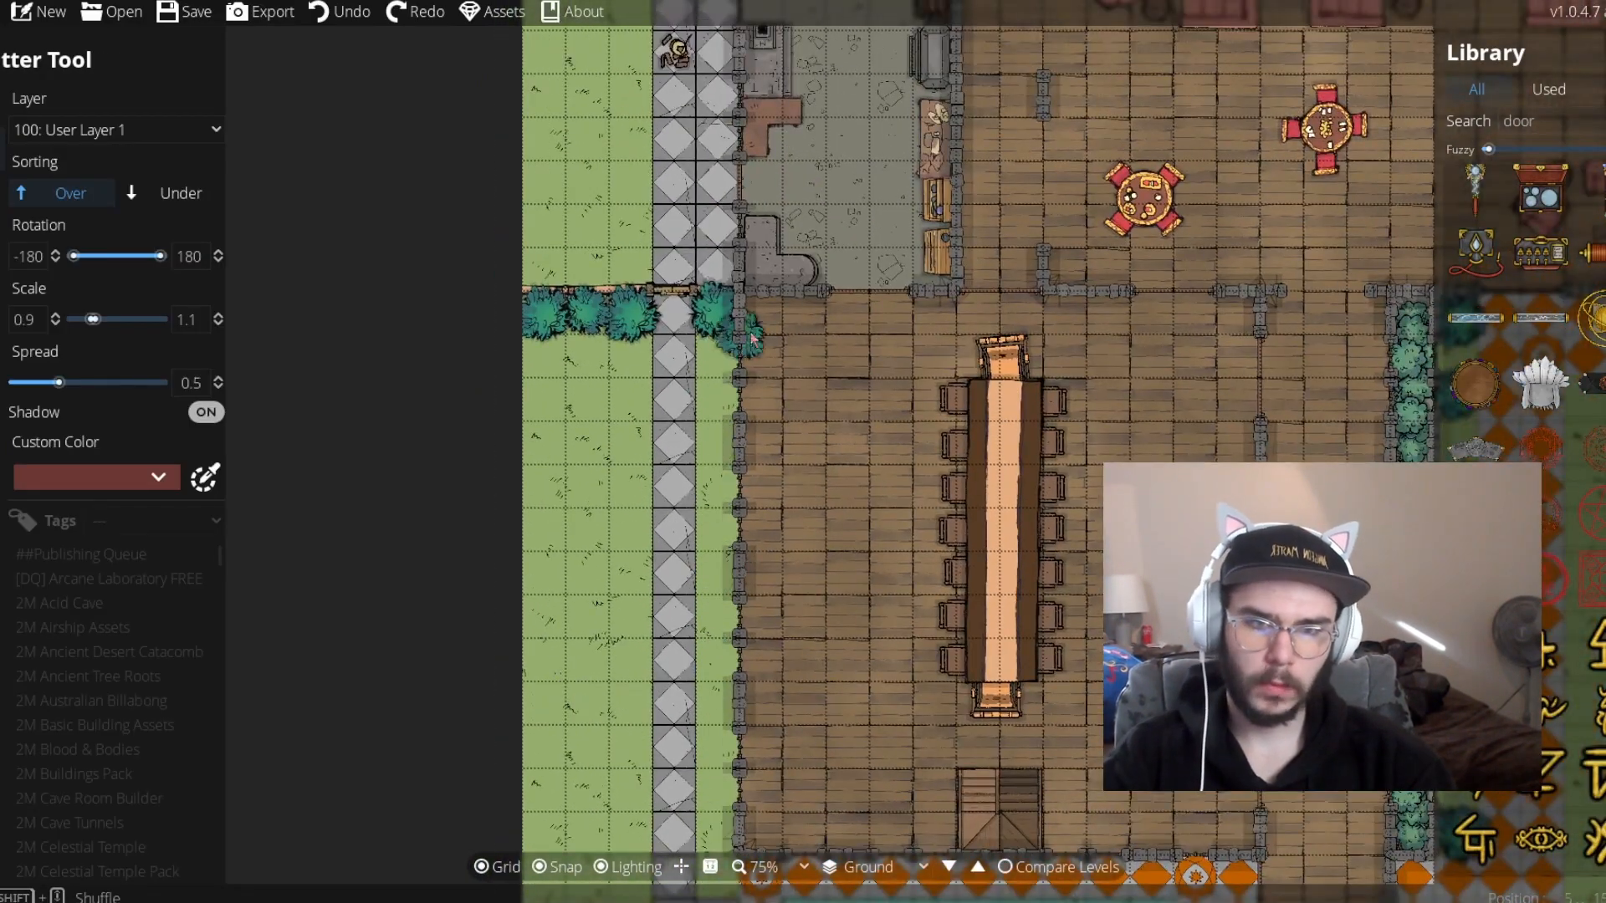
Scatter spiky bushes on the grass between the grey tile path and the dining hall's outer wall
left_click(726, 360)
left_click(717, 446)
left_click(722, 531)
left_click_drag(718, 621, 766, 378)
left_click_drag(788, 92, 878, 682)
Place three spiky bushes outside the lower end wall of the corridor
left_click_drag(1383, 818, 776, 193)
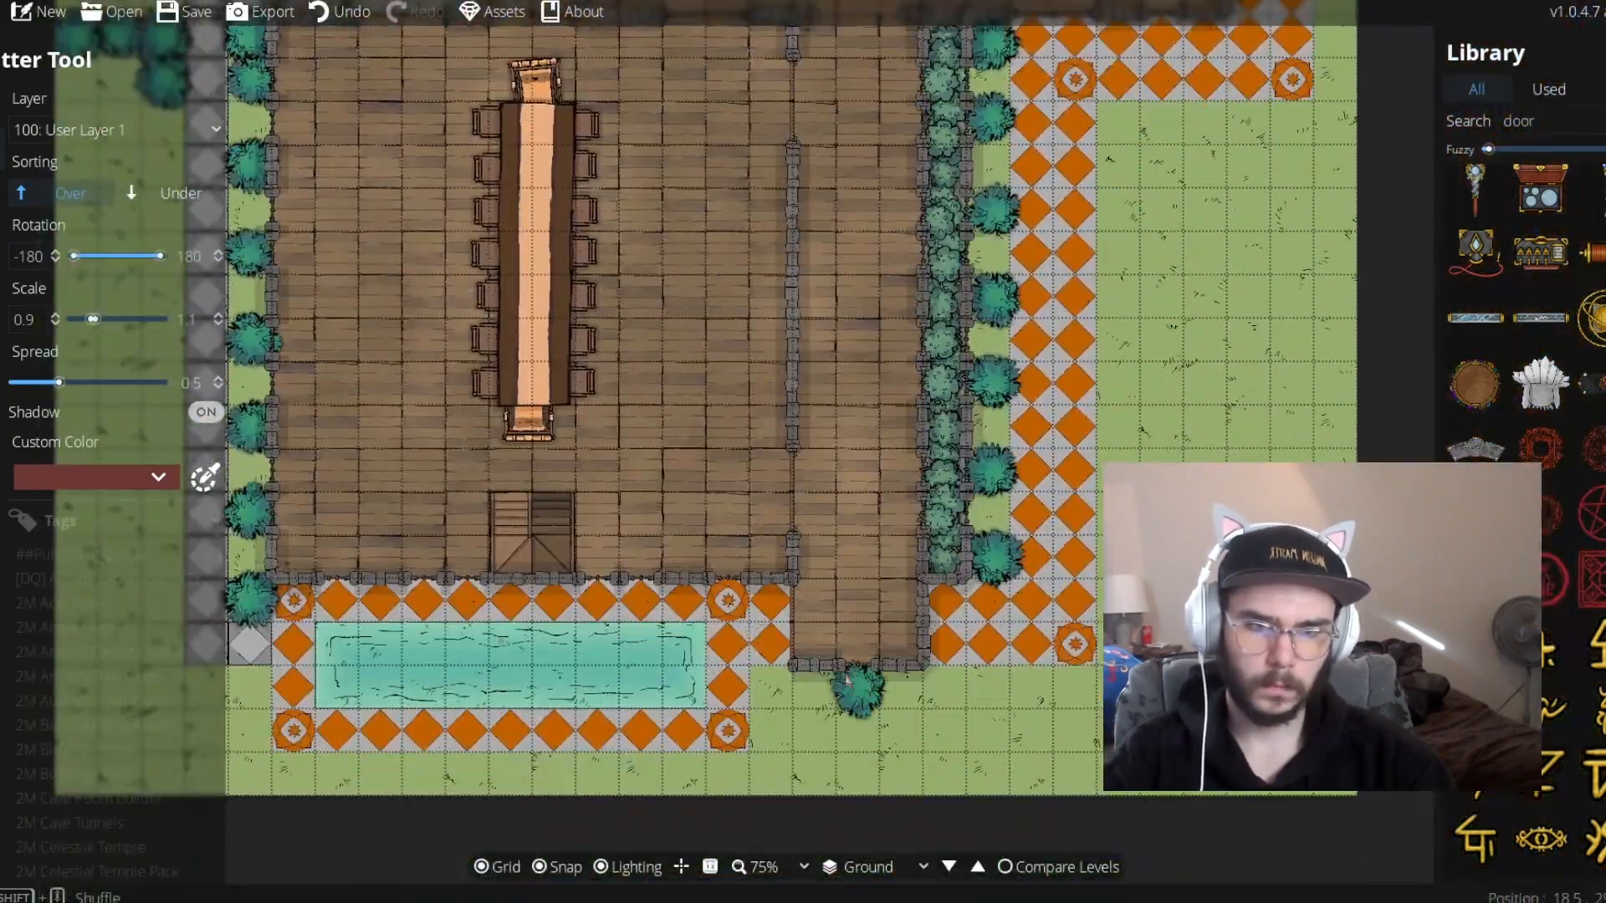
left_click(859, 684)
left_click(771, 684)
left_click(946, 684)
Add a door to the side wall at the corridor's lower end, trying two portal styles
left_click(2, 147)
left_click(3, 233)
scroll(869, 614, "up", 7)
left_click(1049, 712)
left_click(171, 469)
left_click(1048, 568)
scroll(1074, 545, "down", 7)
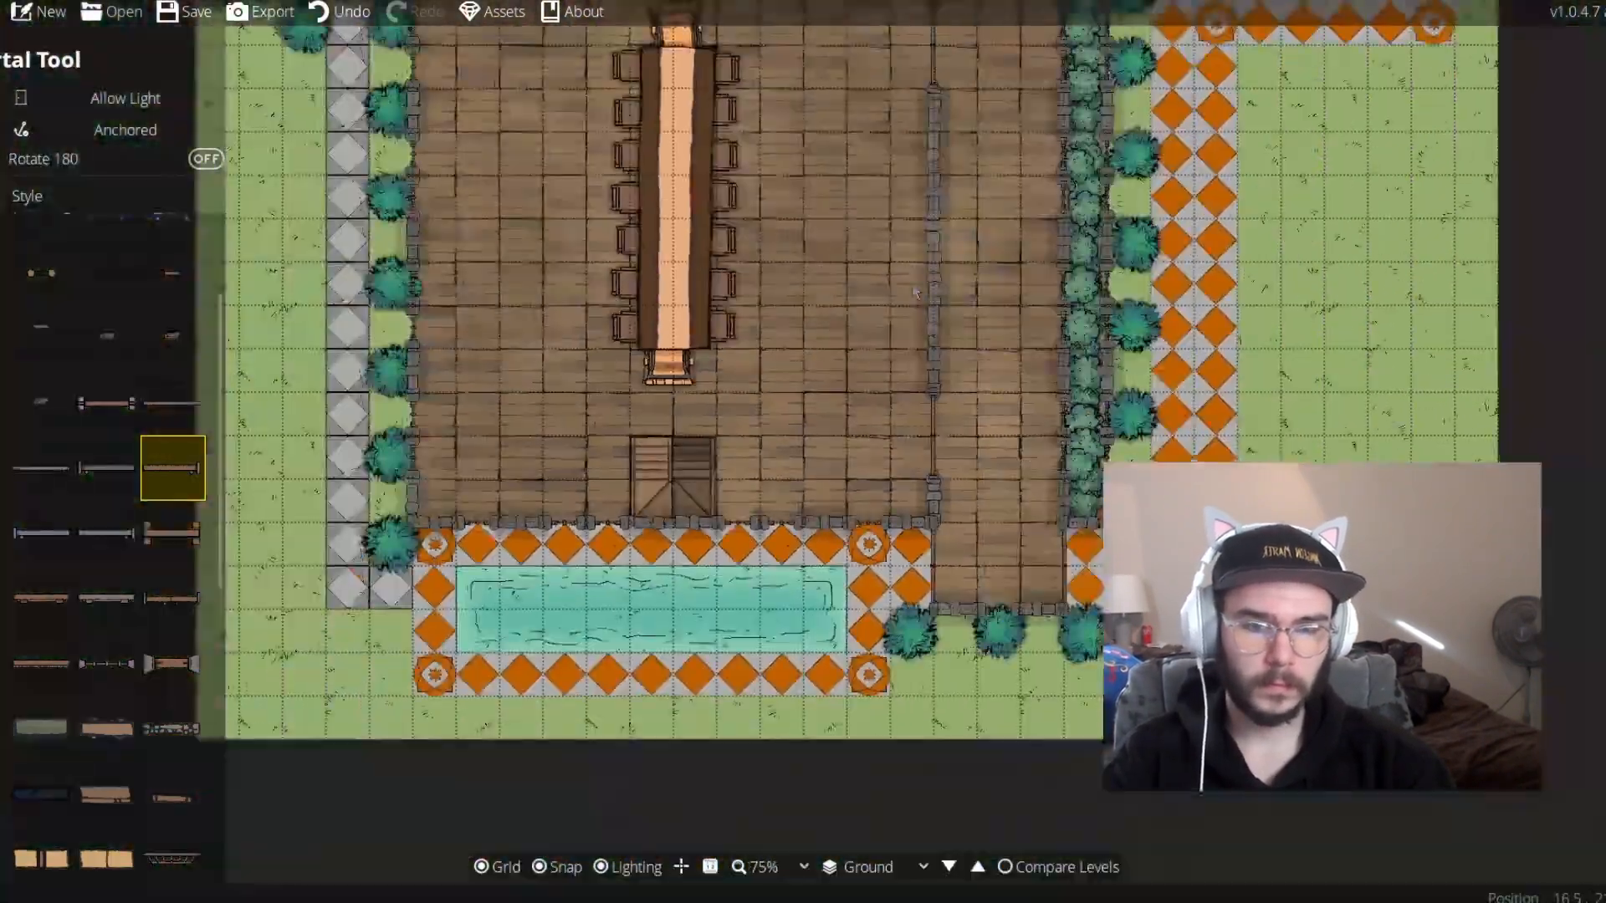
Build short stone walls along both sides of the stairs at the dining hall's lower wall
left_click_drag(1074, 545, 1081, 801)
left_click(2, 148)
left_click(640, 690)
left_click(640, 778)
right_click(640, 778)
left_click(726, 778)
left_click(726, 691)
right_click(727, 691)
scroll(816, 638, "up", 2)
left_click_drag(817, 638, 843, 344)
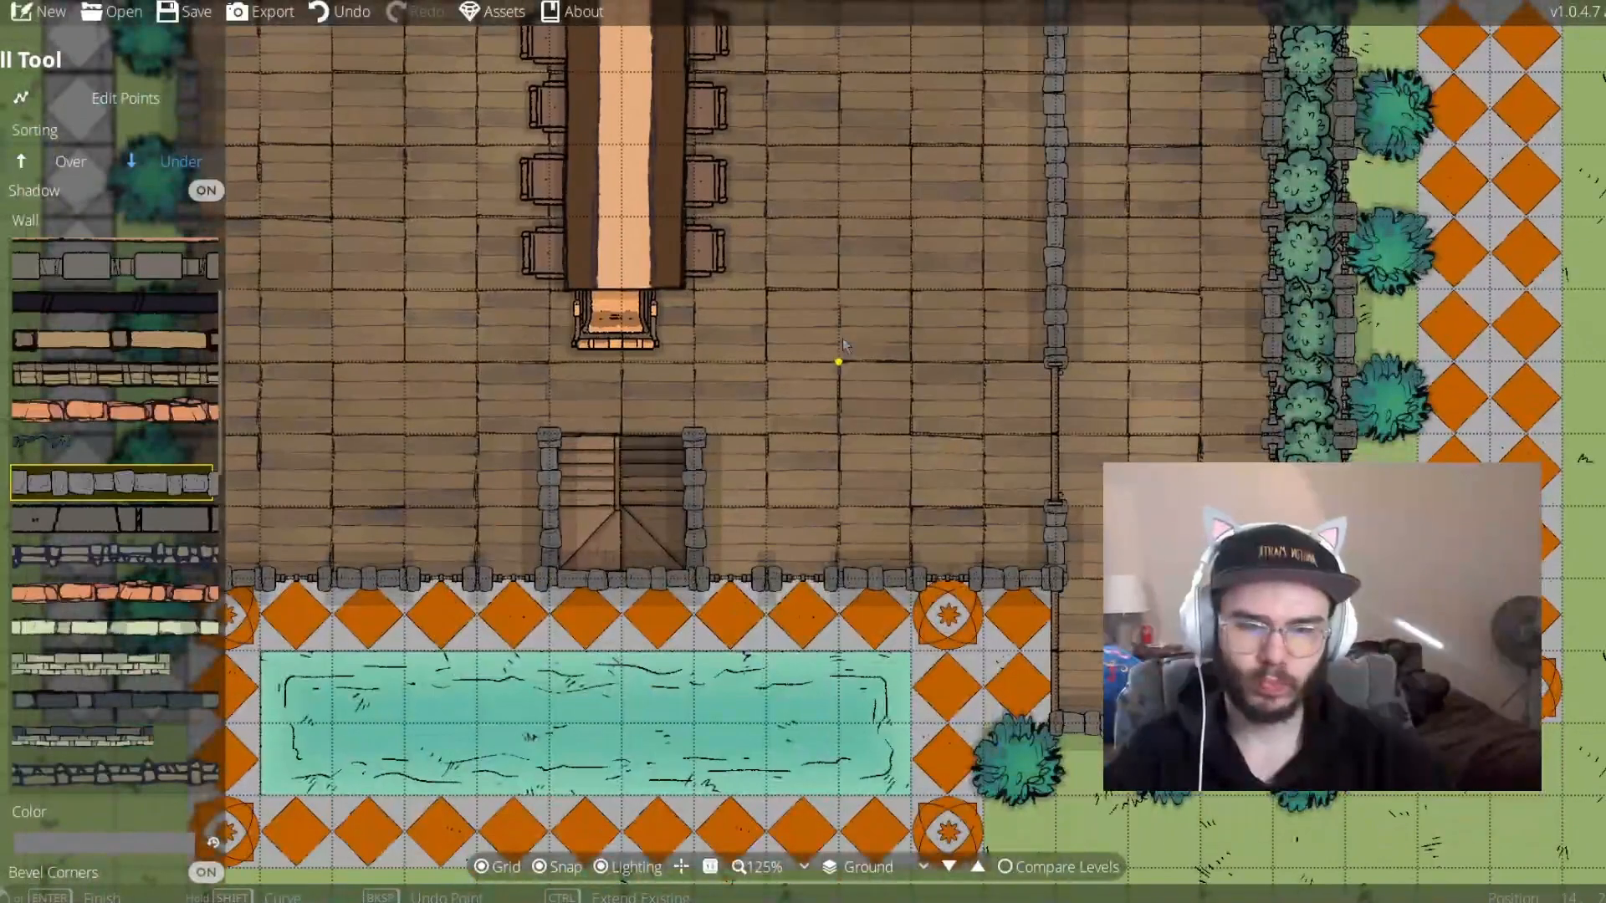
Find a long table in the library and place it, light orange with shadow off at scale 1.1, on both sides of the stairs
left_click(3, 180)
double_click(1522, 121)
type("table")
scroll(1589, 535, "down", 10)
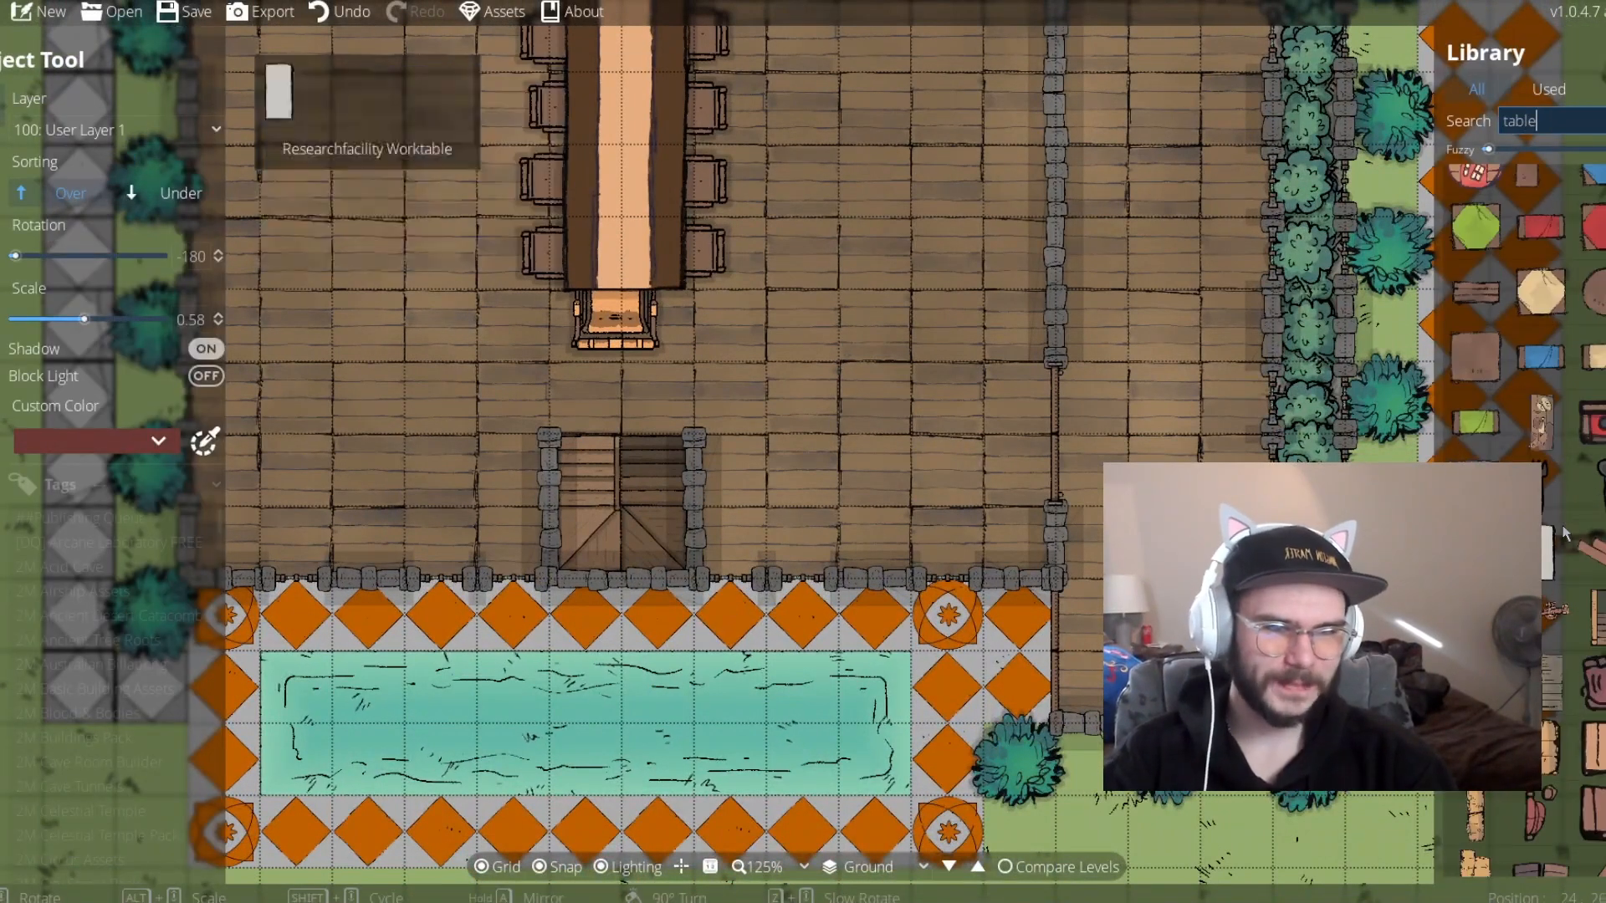
scroll(1560, 469, "down", 2)
left_click(207, 348)
right_click(106, 319)
scroll(1576, 451, "up", 9)
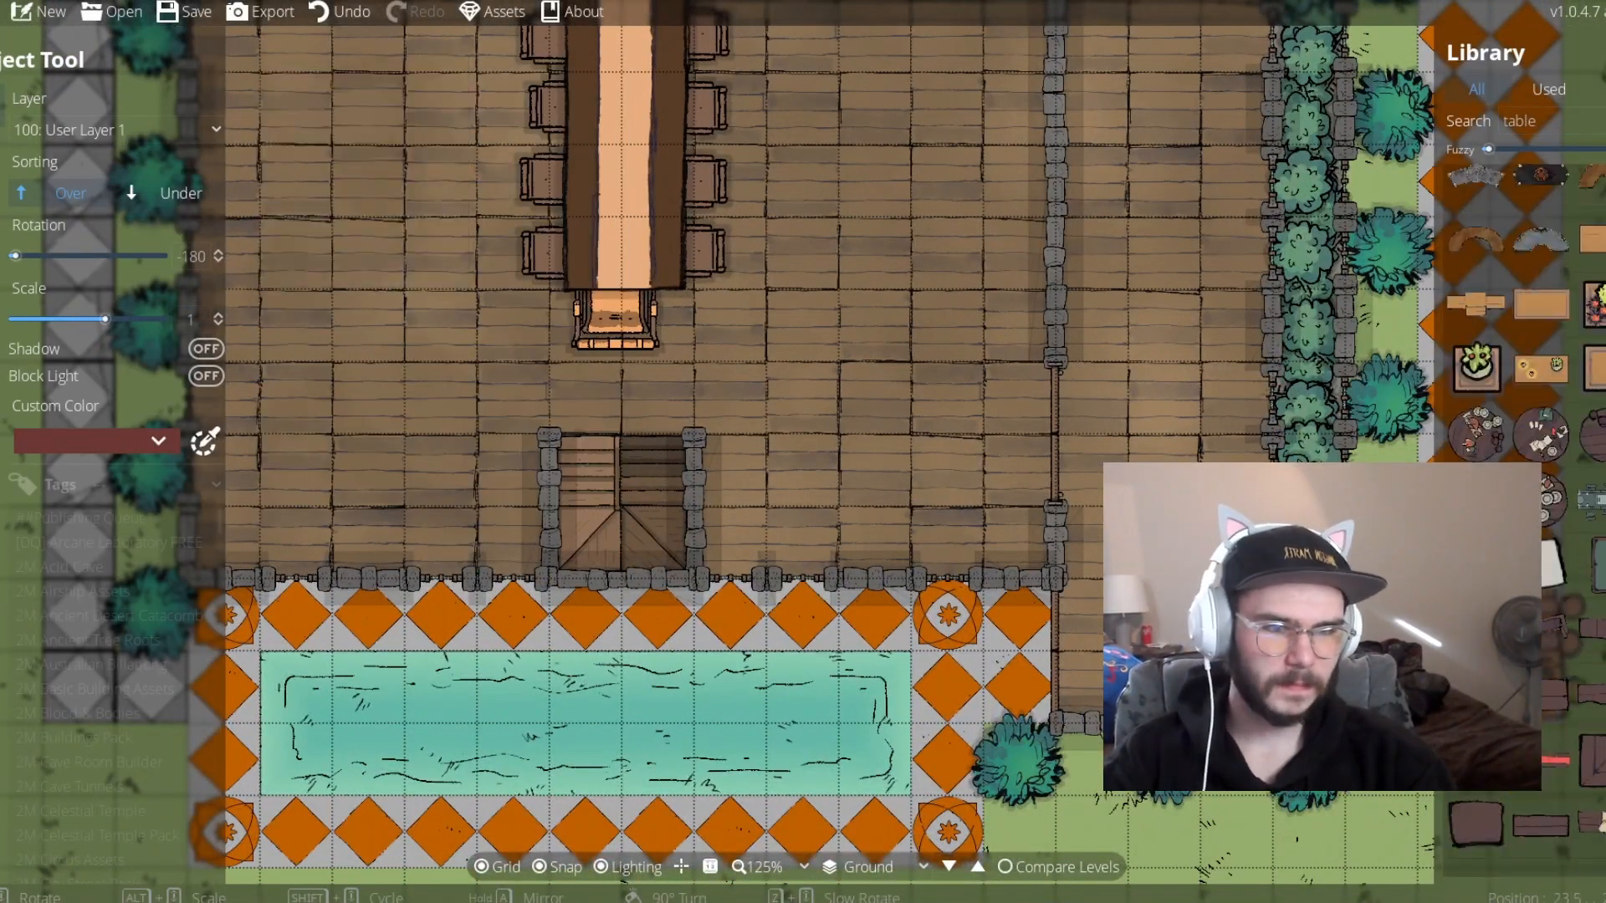
left_click(1544, 761)
left_click(78, 443)
left_click(189, 478)
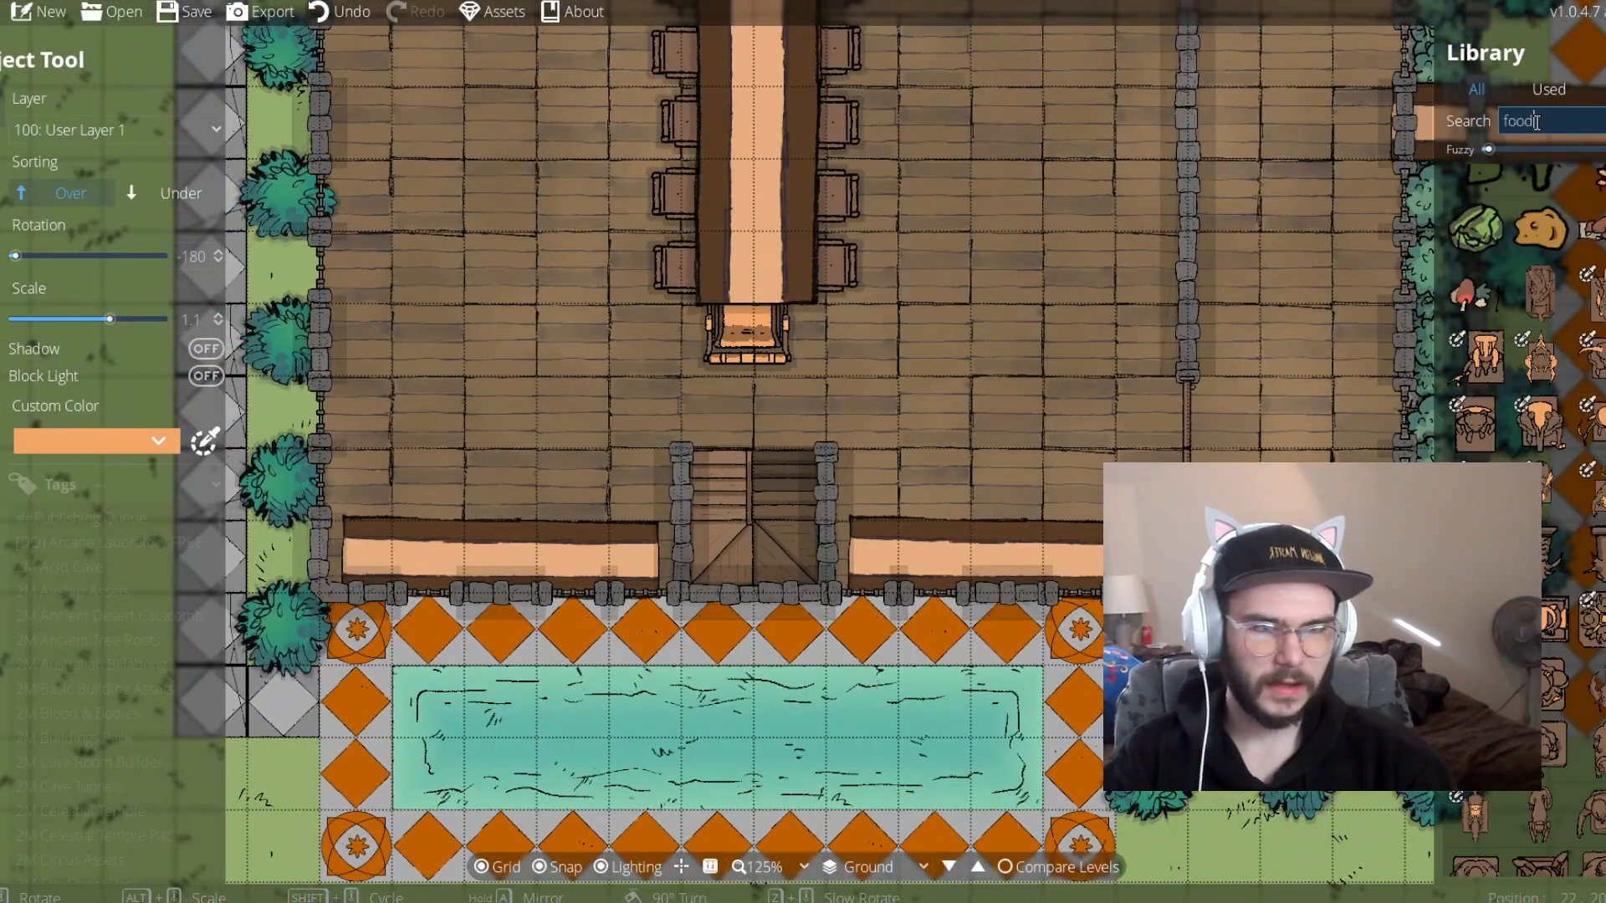
Find food in the library with a fuzzier search and place a food platter and a pie on each serving table
scroll(1579, 511, "down", 10)
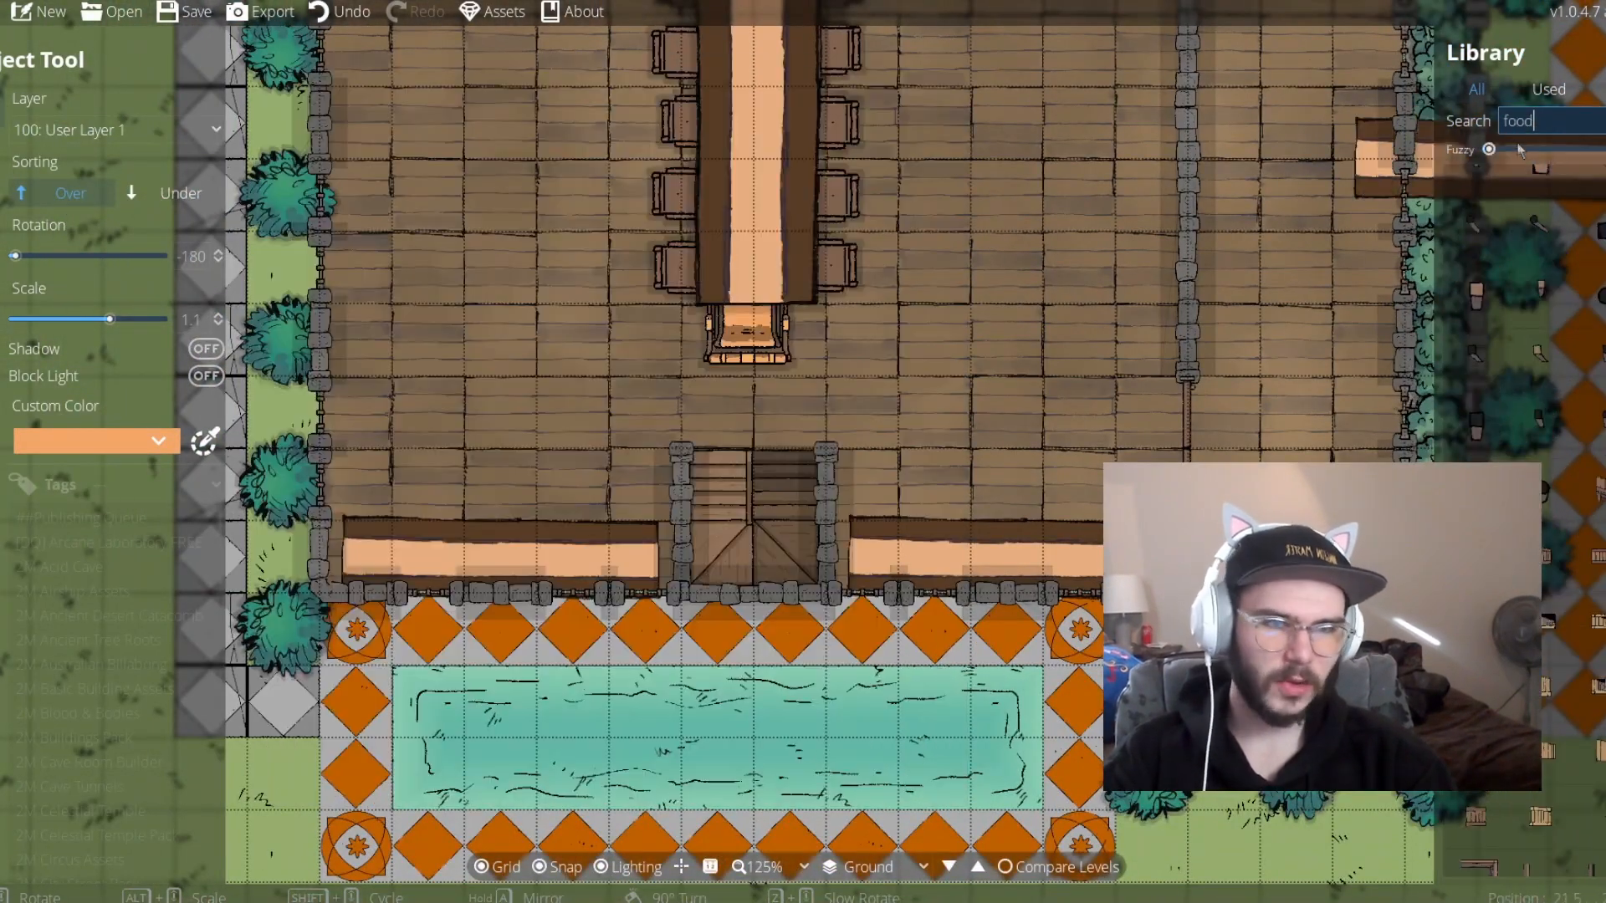
scroll(1515, 150, "up", 4)
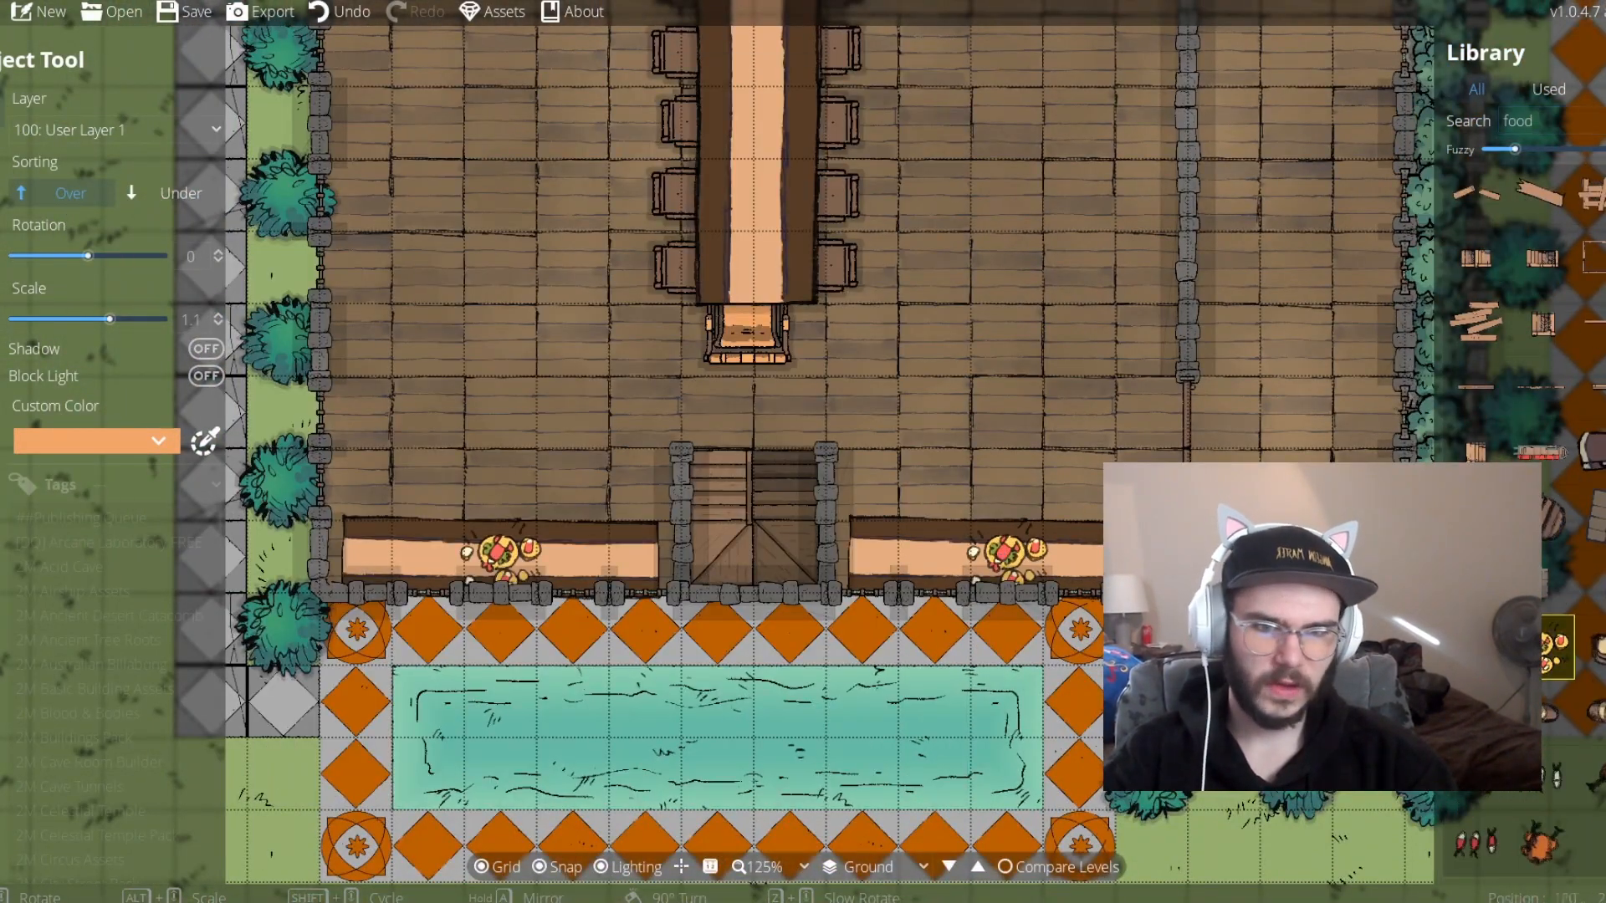
scroll(1557, 535, "down", 10)
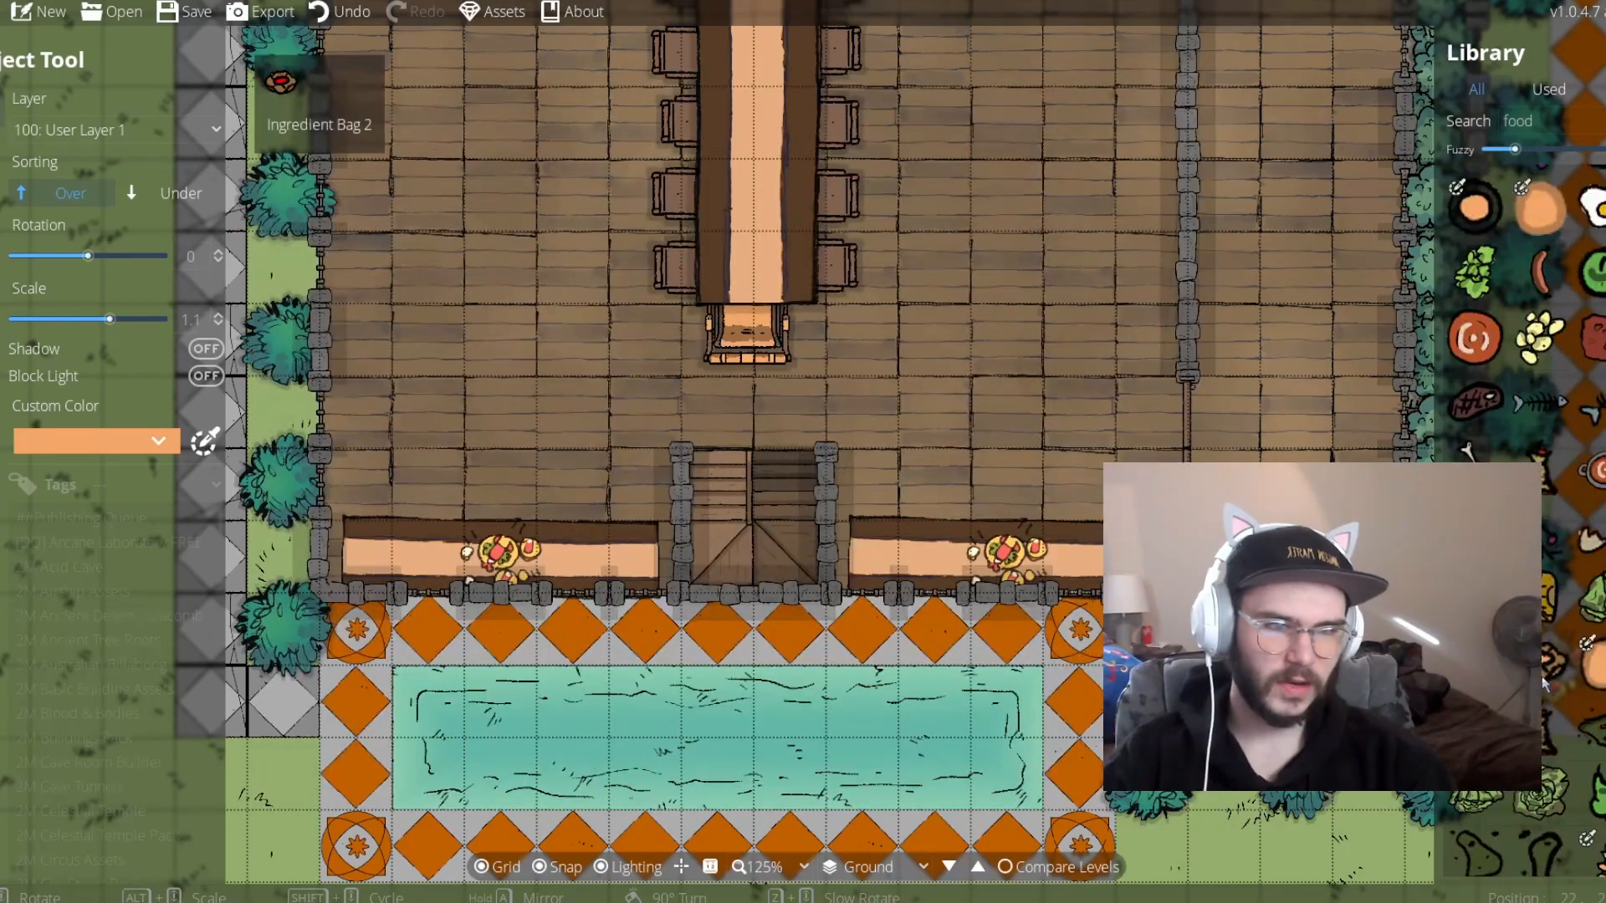
left_click(1544, 450)
left_click(557, 868)
left_click(559, 564)
left_click(945, 540)
scroll(1550, 565, "down", 6)
scroll(1551, 565, "down", 8)
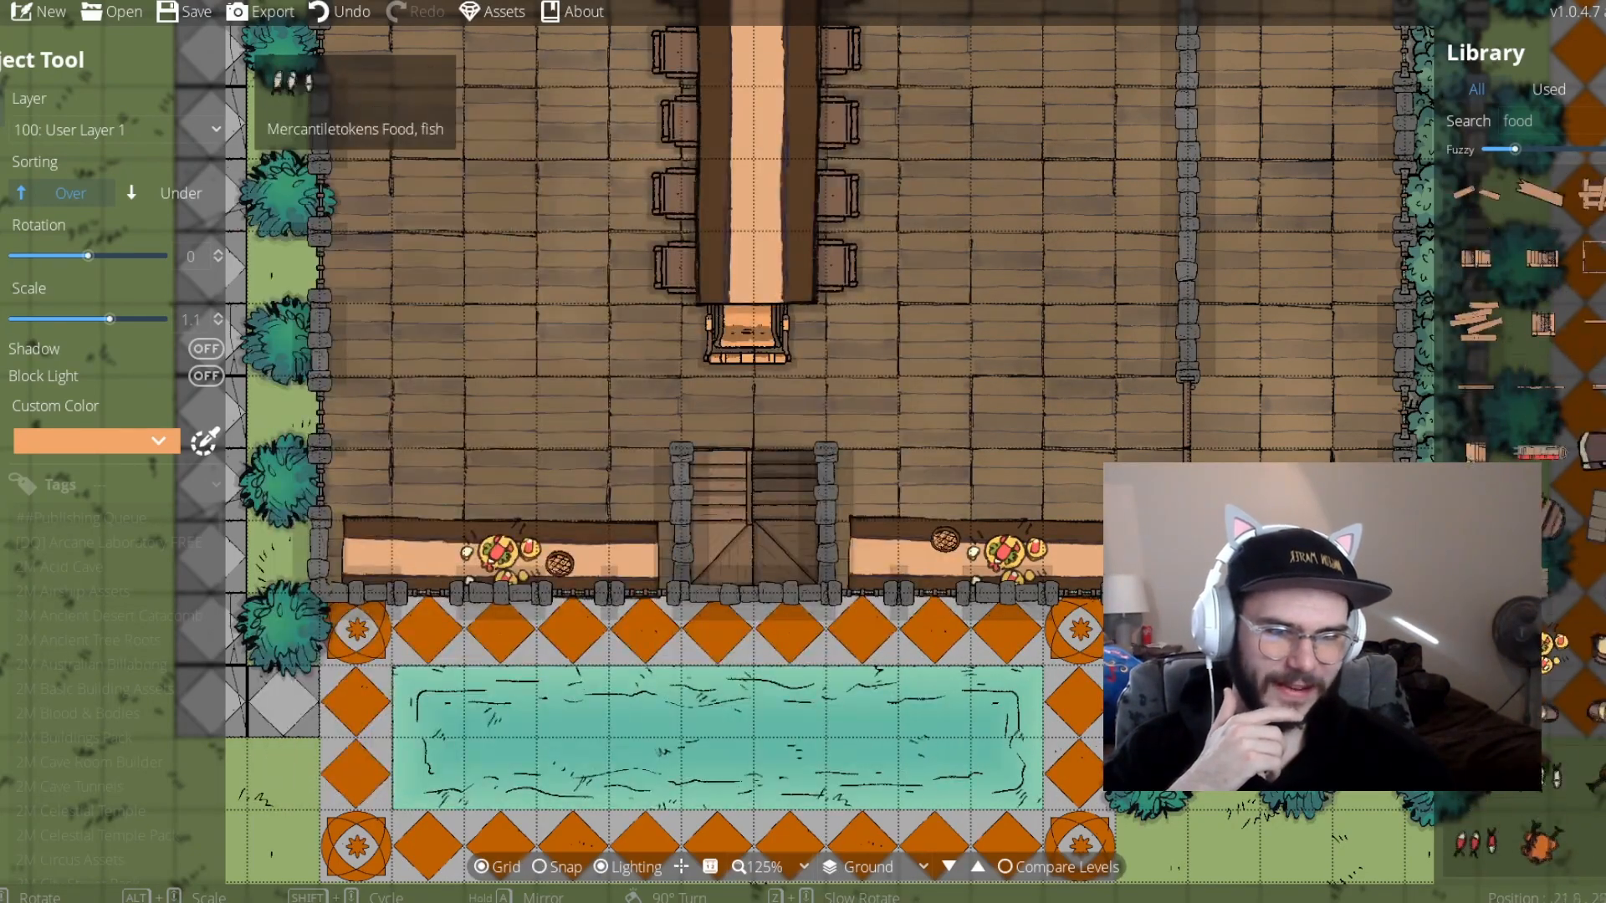
left_click(1542, 776)
Search the library for plates and place one on the serving table between the stairs and the corridor
double_click(1520, 122)
type("plate'")
left_click(1542, 322)
left_click(1075, 560)
scroll(1523, 351, "up", 2)
left_click(1477, 394)
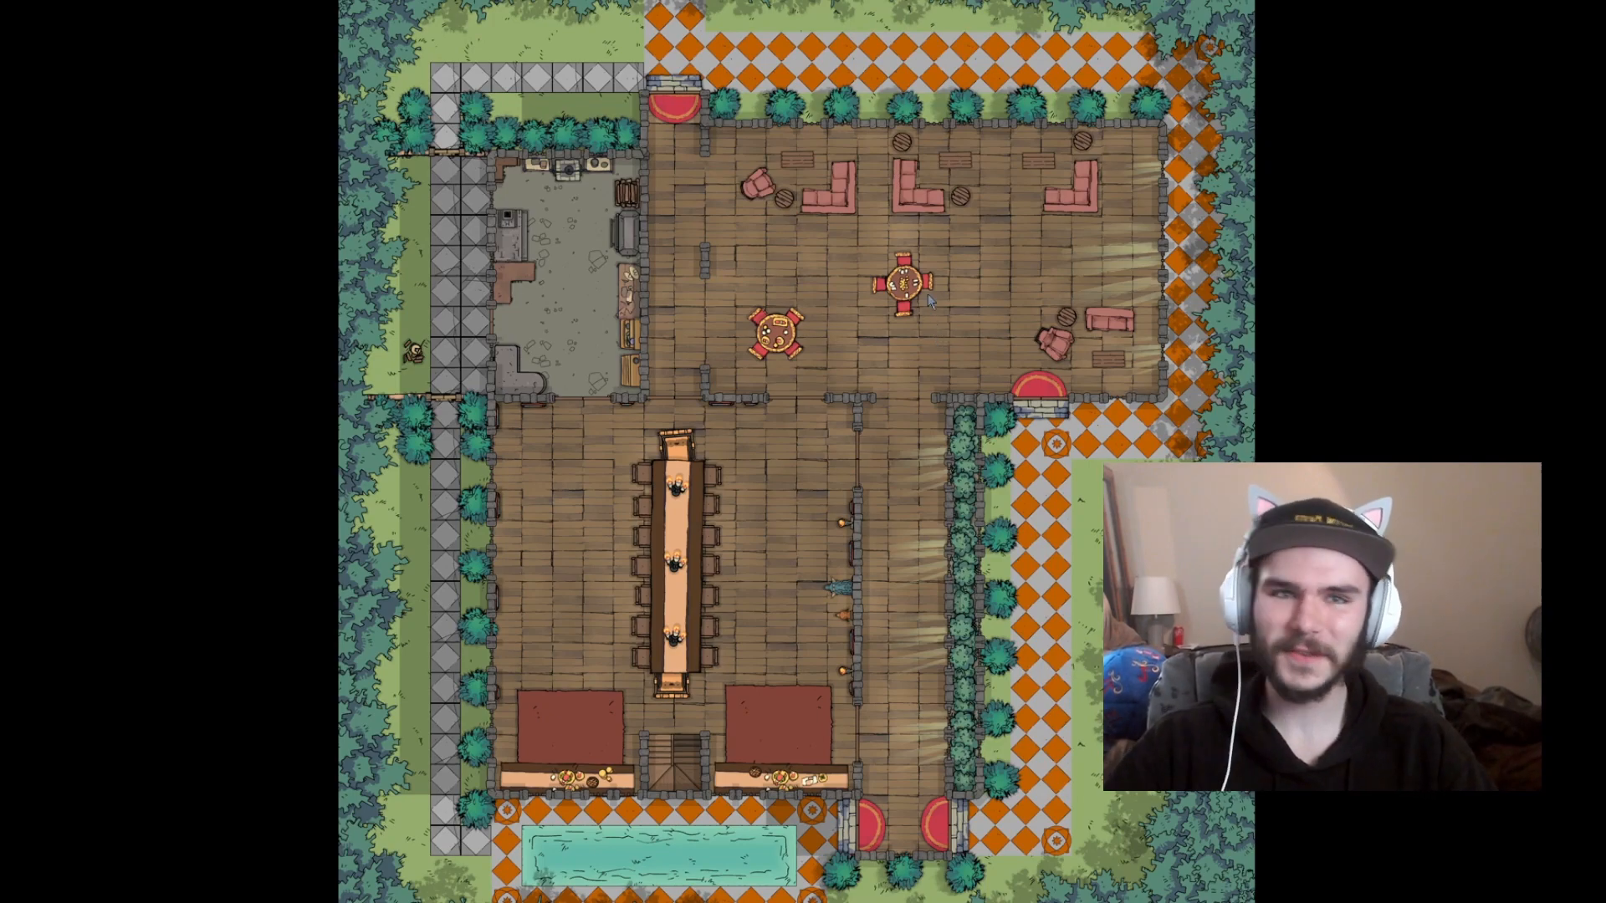
Examine the finished map up close, covering the kitchen, lounge, dining hall, corridor, pool and surrounding garden
scroll(851, 249, "up", 3)
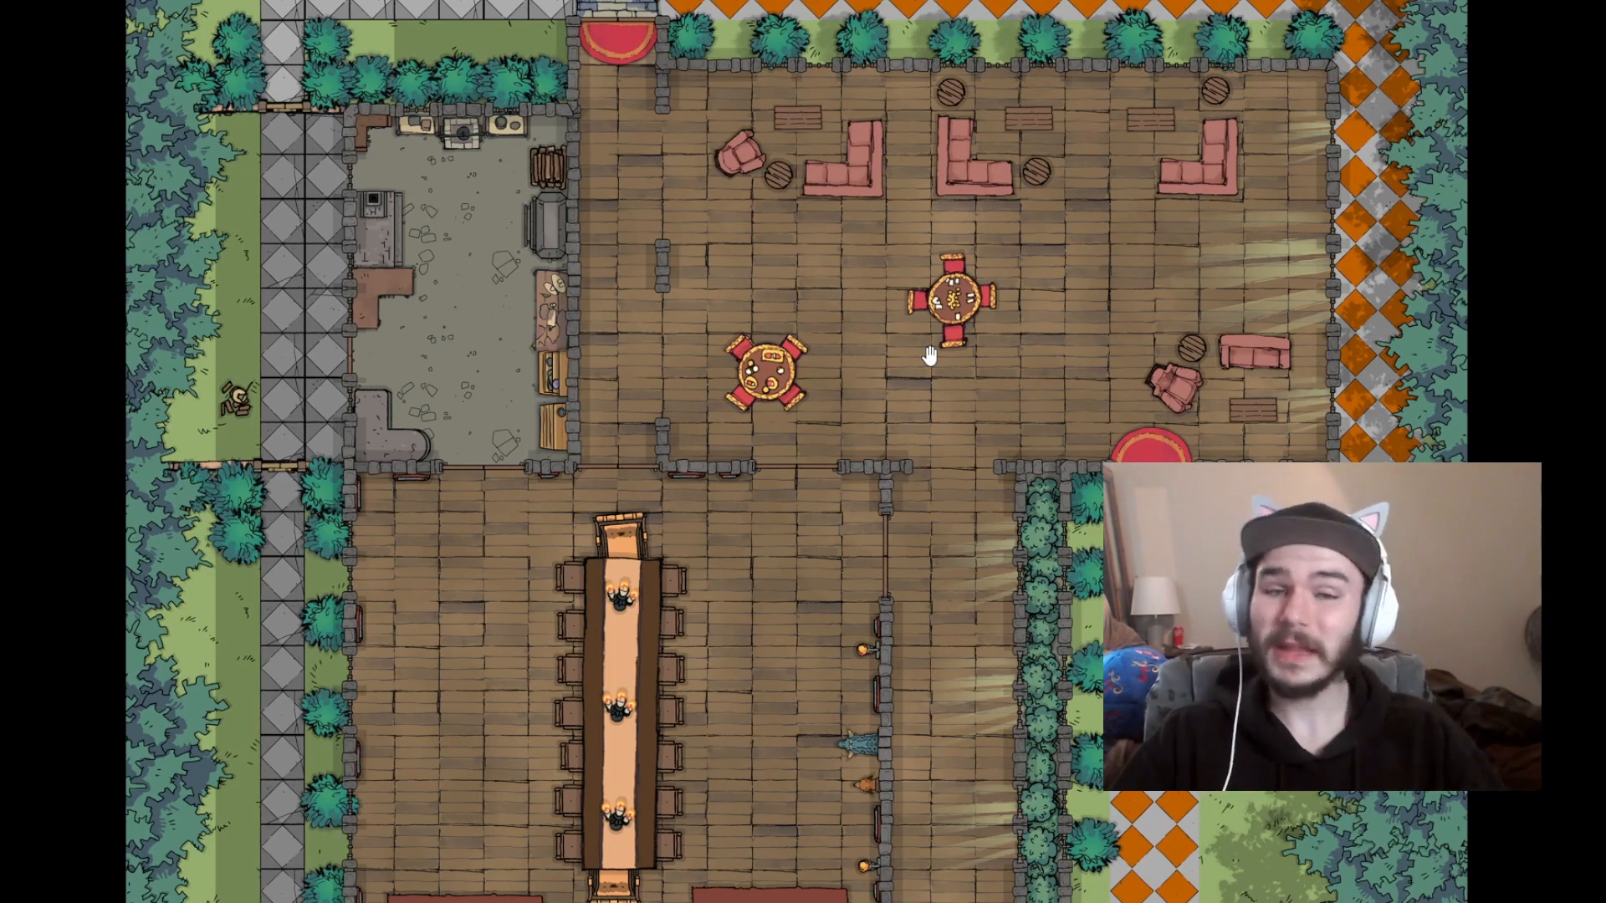
scroll(813, 332, "up", 2)
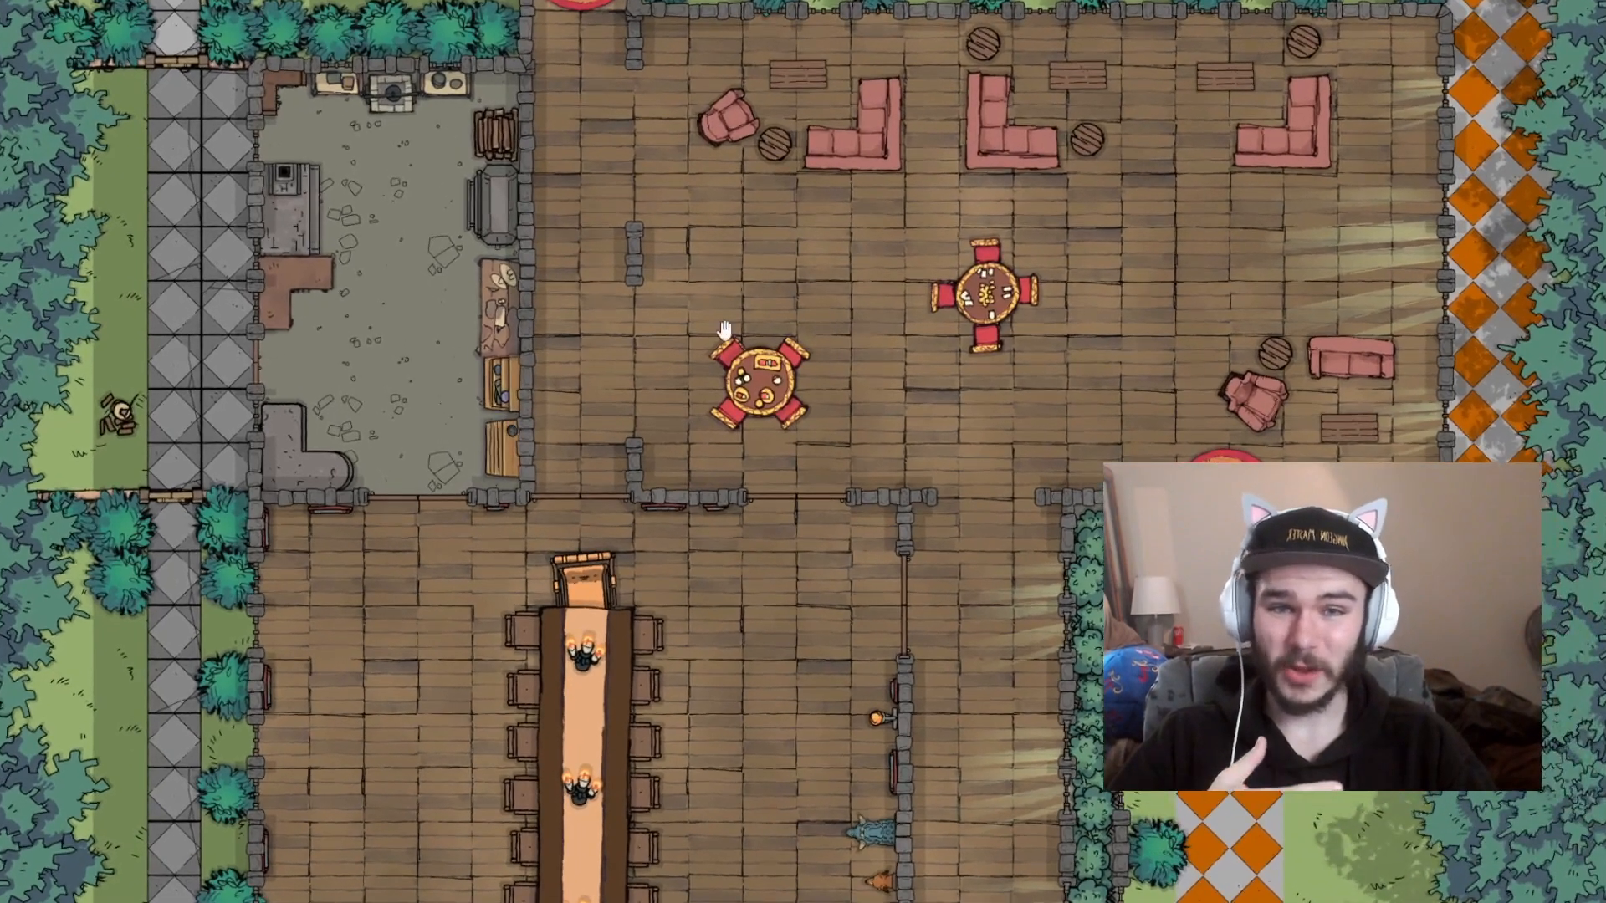
left_click_drag(722, 331, 551, 429)
scroll(1059, 397, "up", 1)
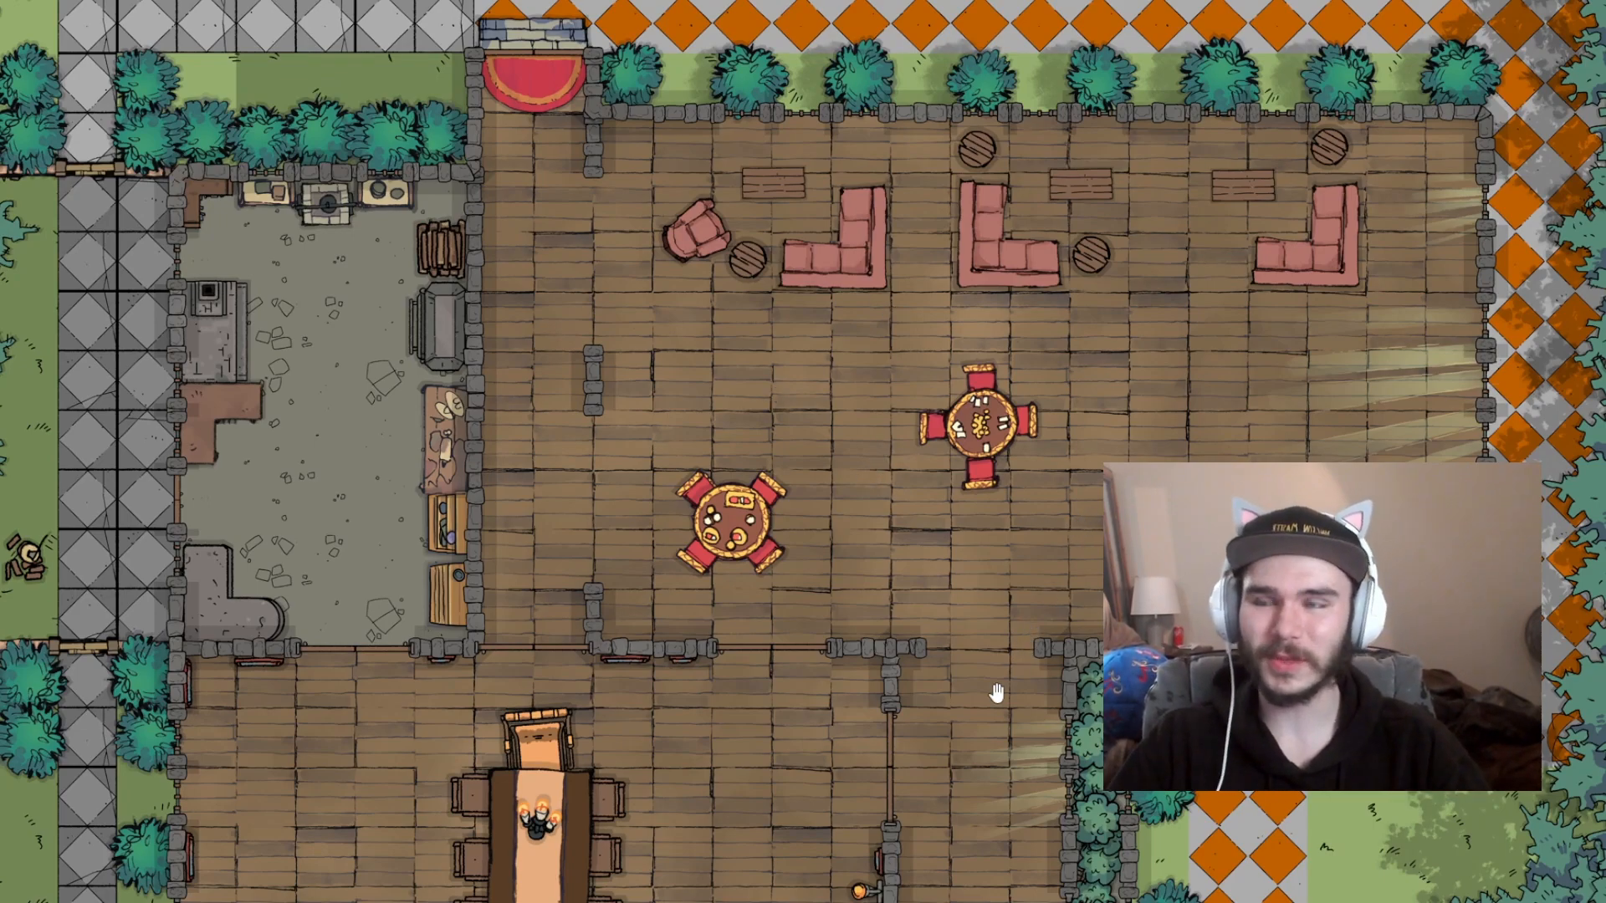
left_click_drag(713, 718, 776, 221)
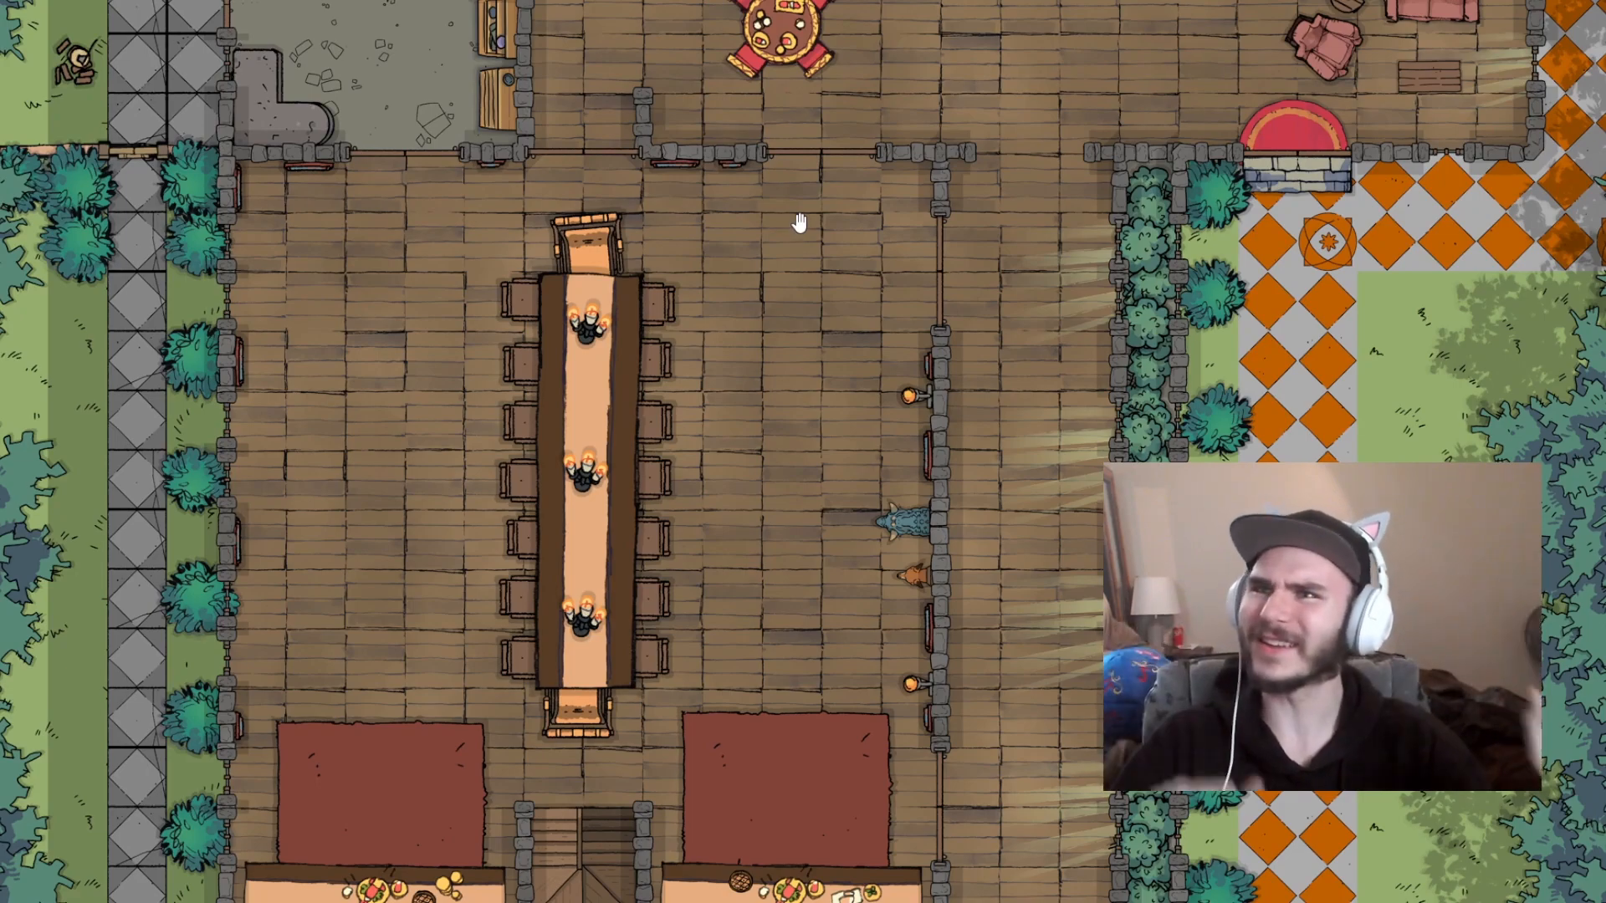
left_click_drag(660, 239, 666, 477)
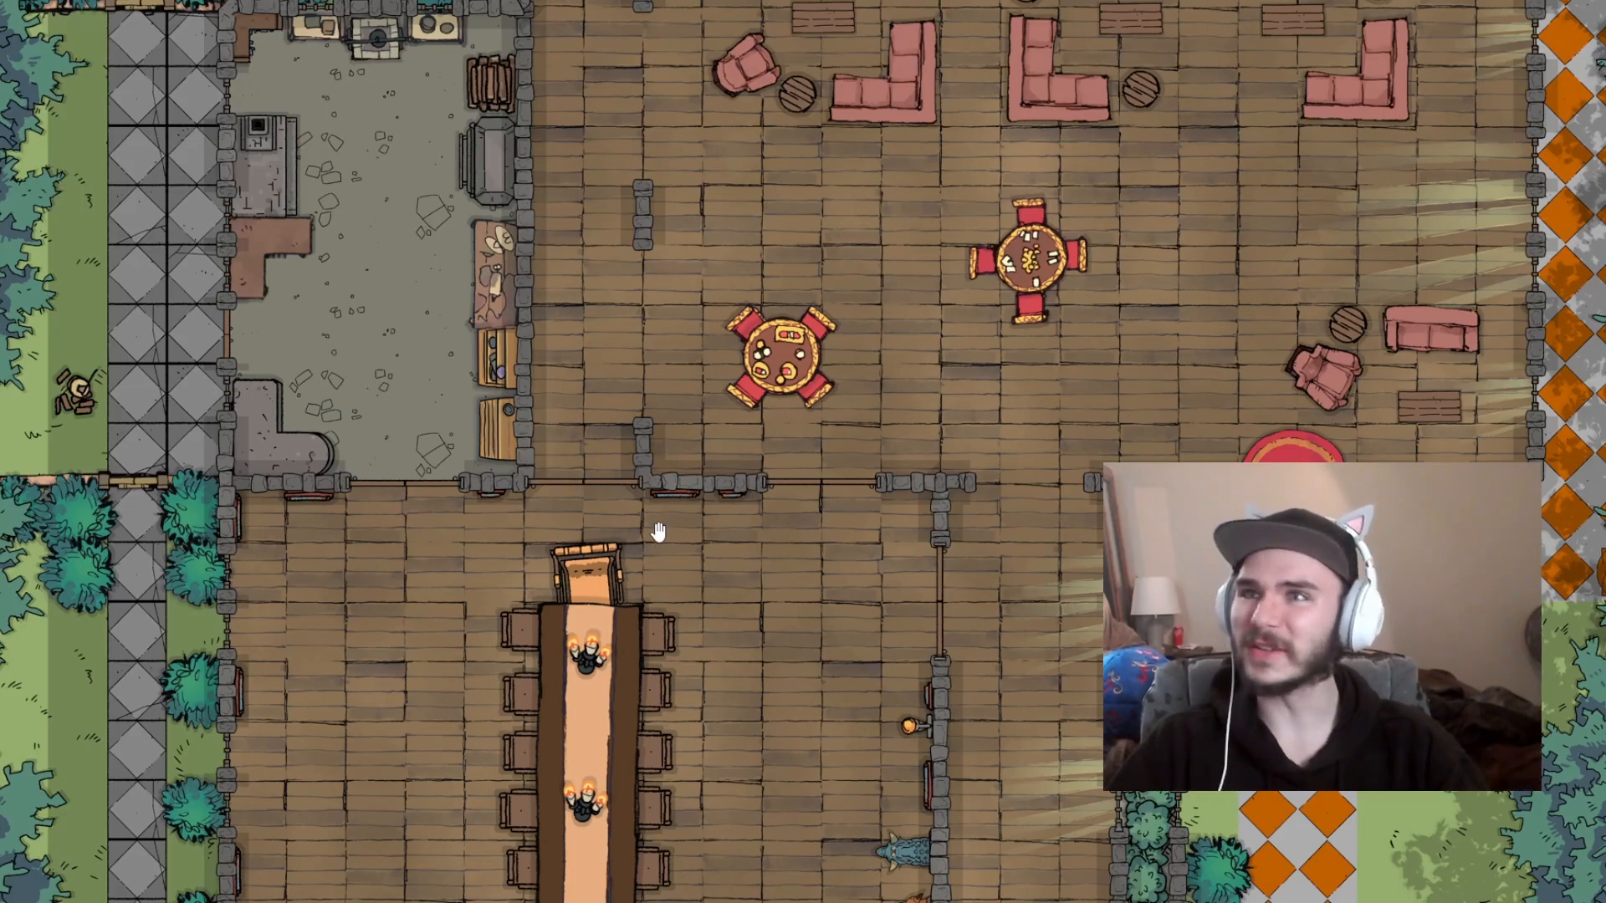
left_click_drag(860, 703, 883, 146)
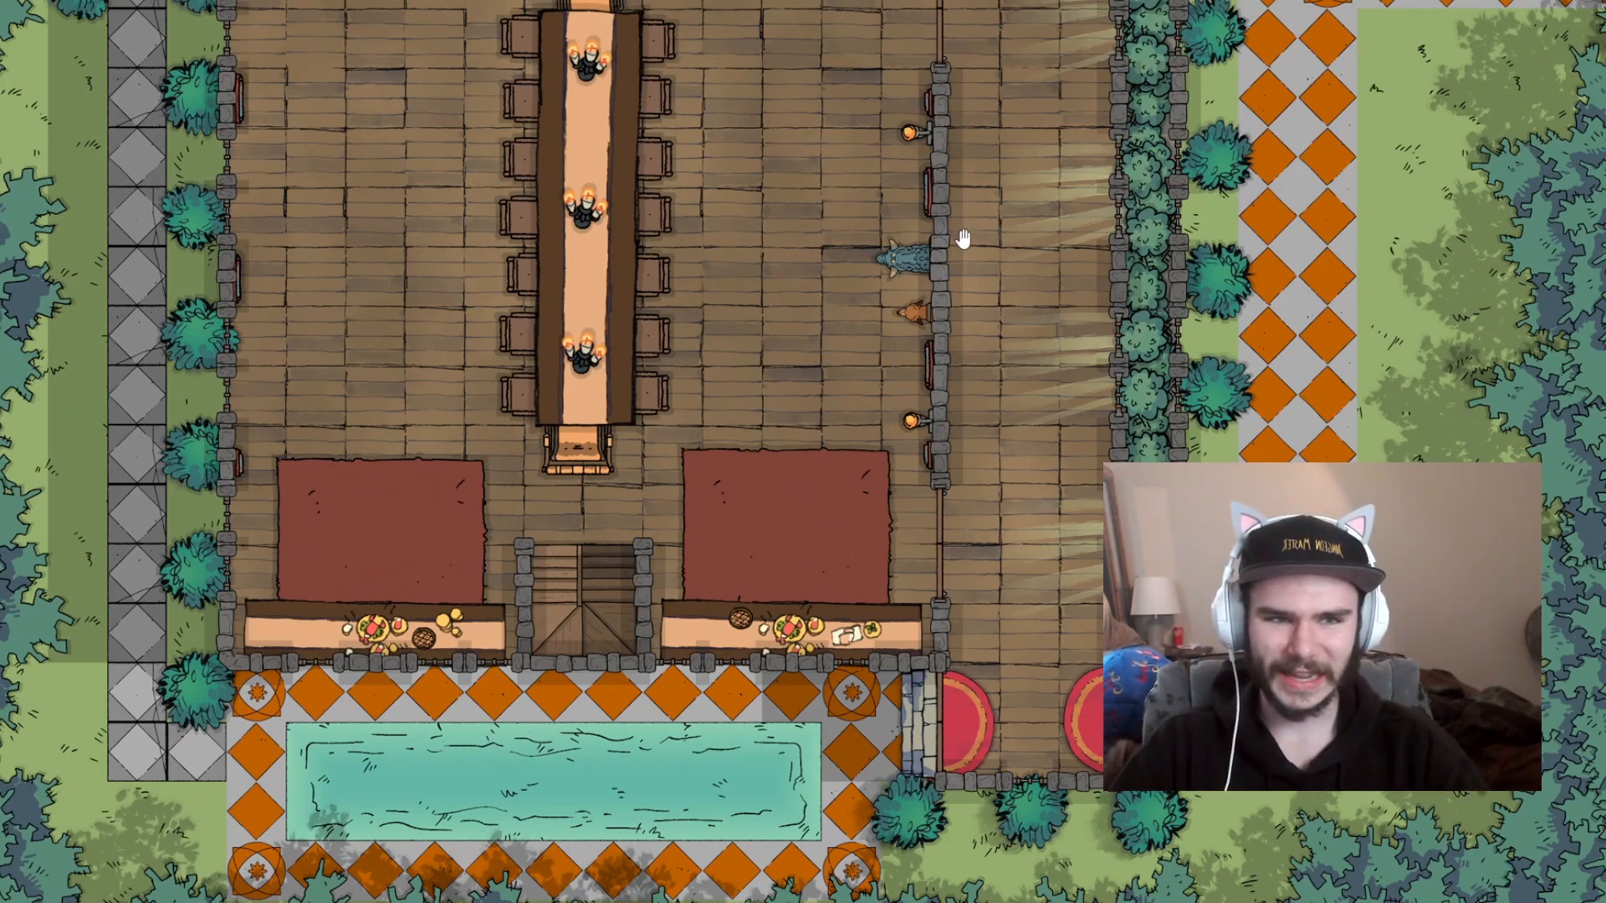
left_click_drag(960, 236, 954, 617)
left_click_drag(604, 198, 608, 550)
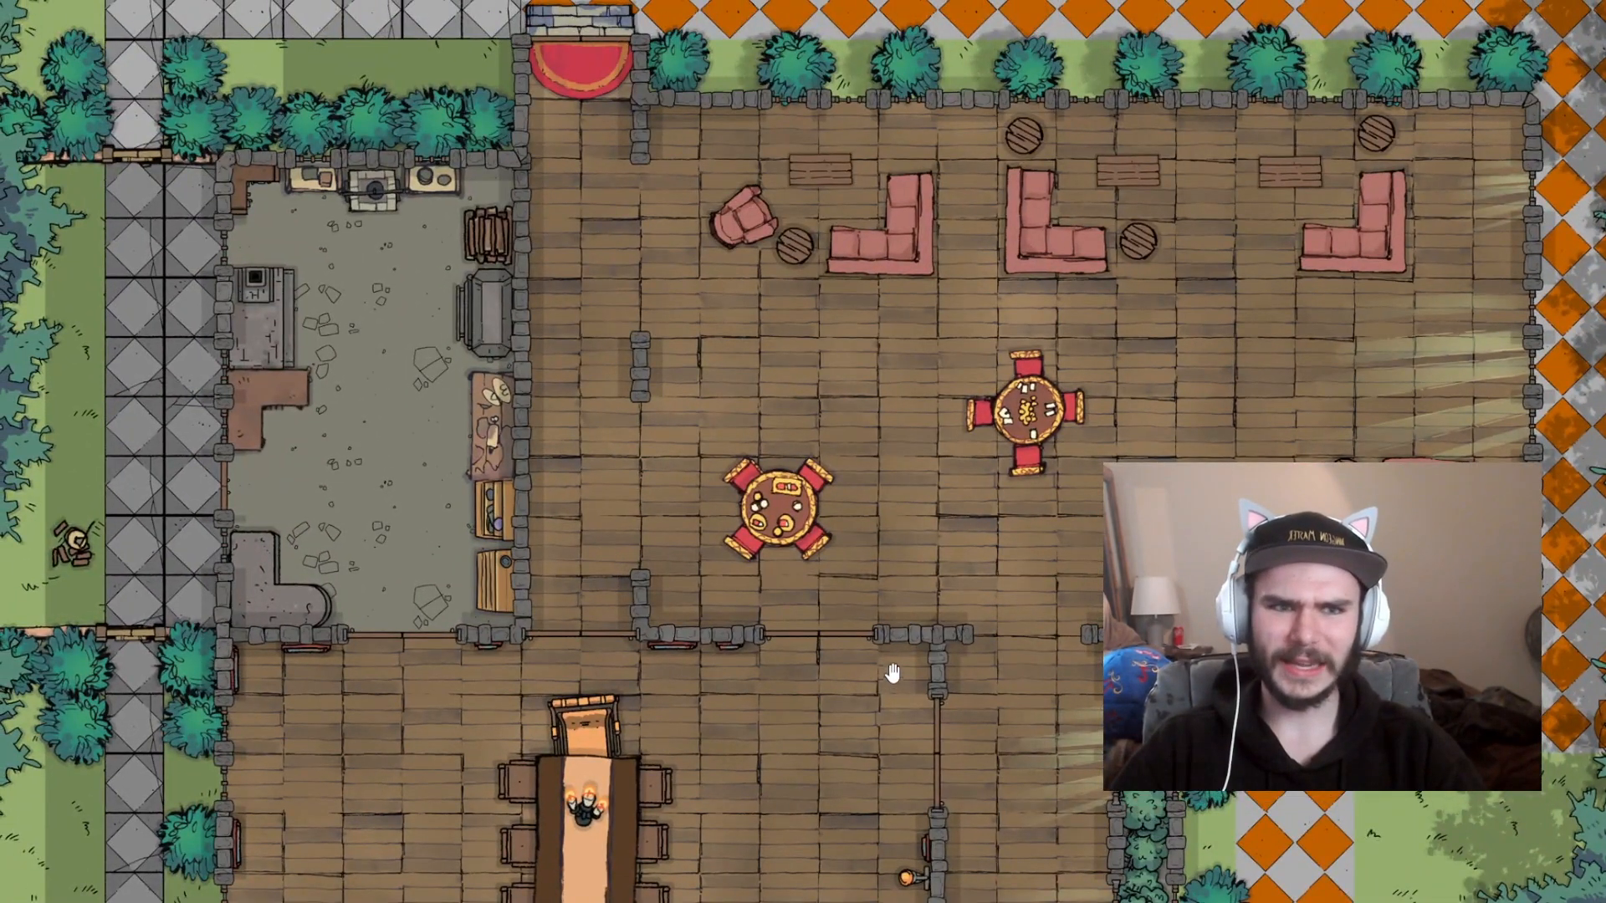
left_click_drag(925, 756, 917, 359)
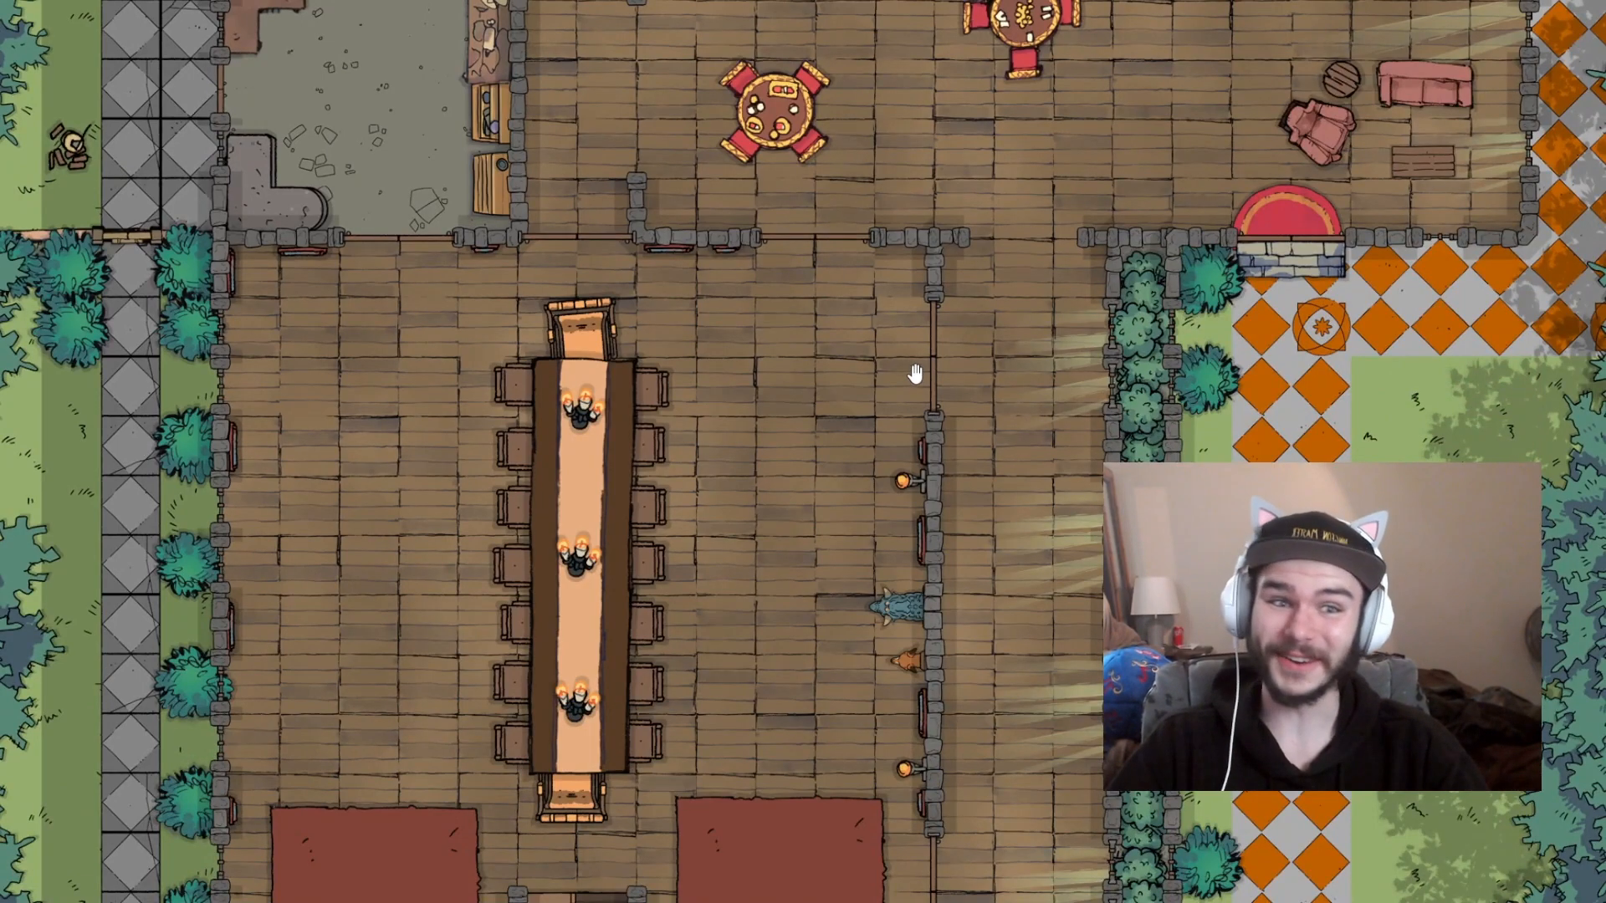
scroll(1036, 465, "down", 4)
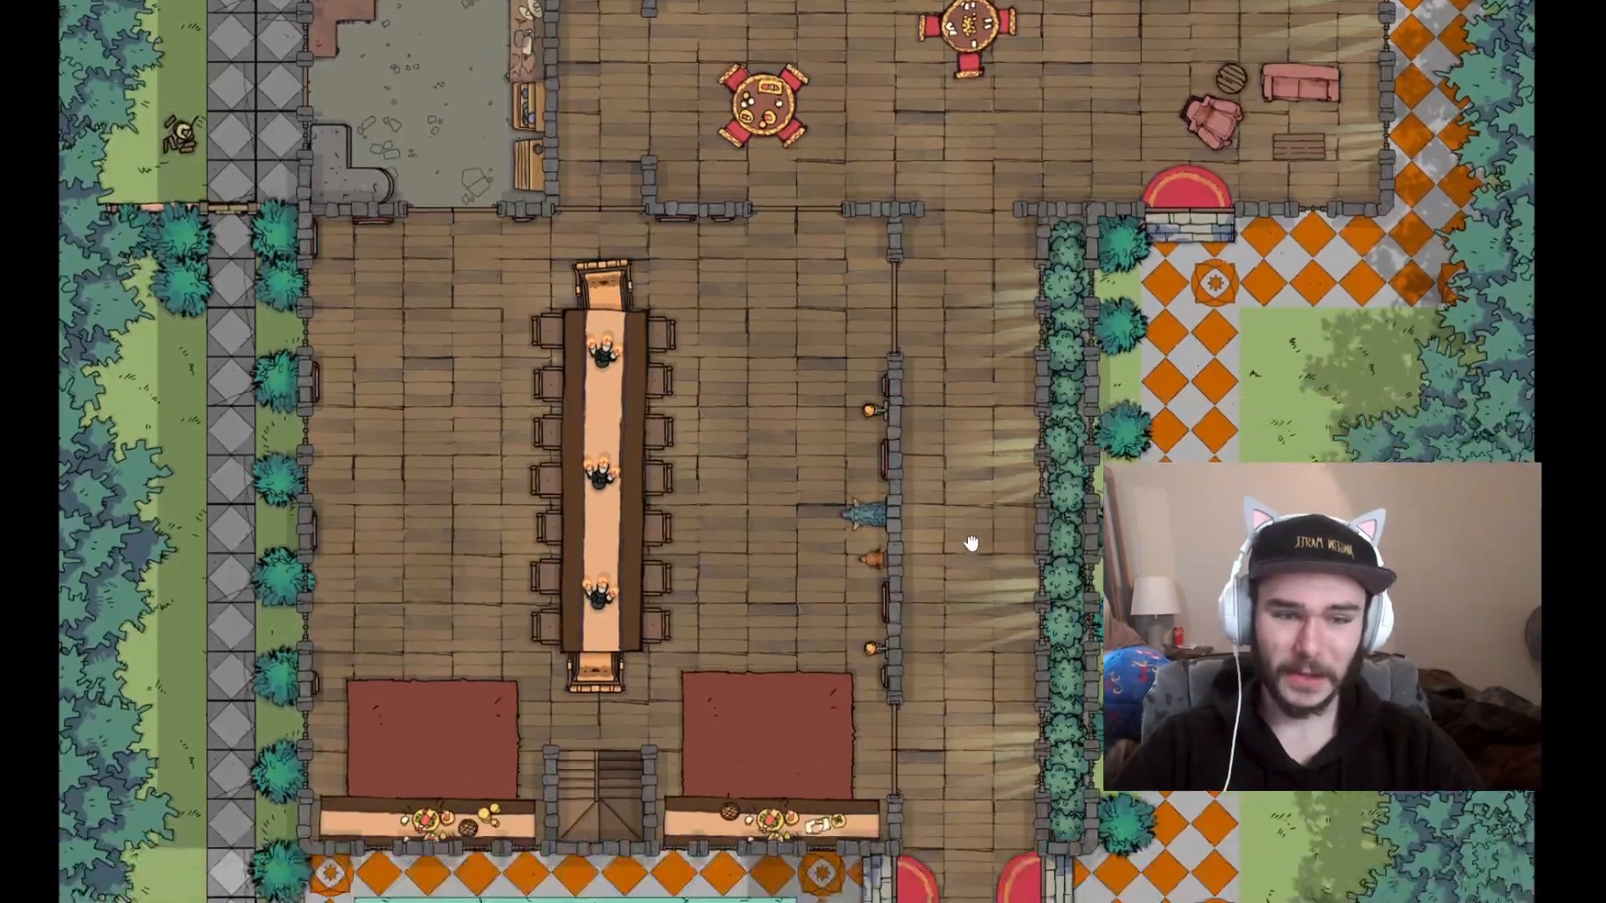
left_click_drag(972, 544, 970, 503)
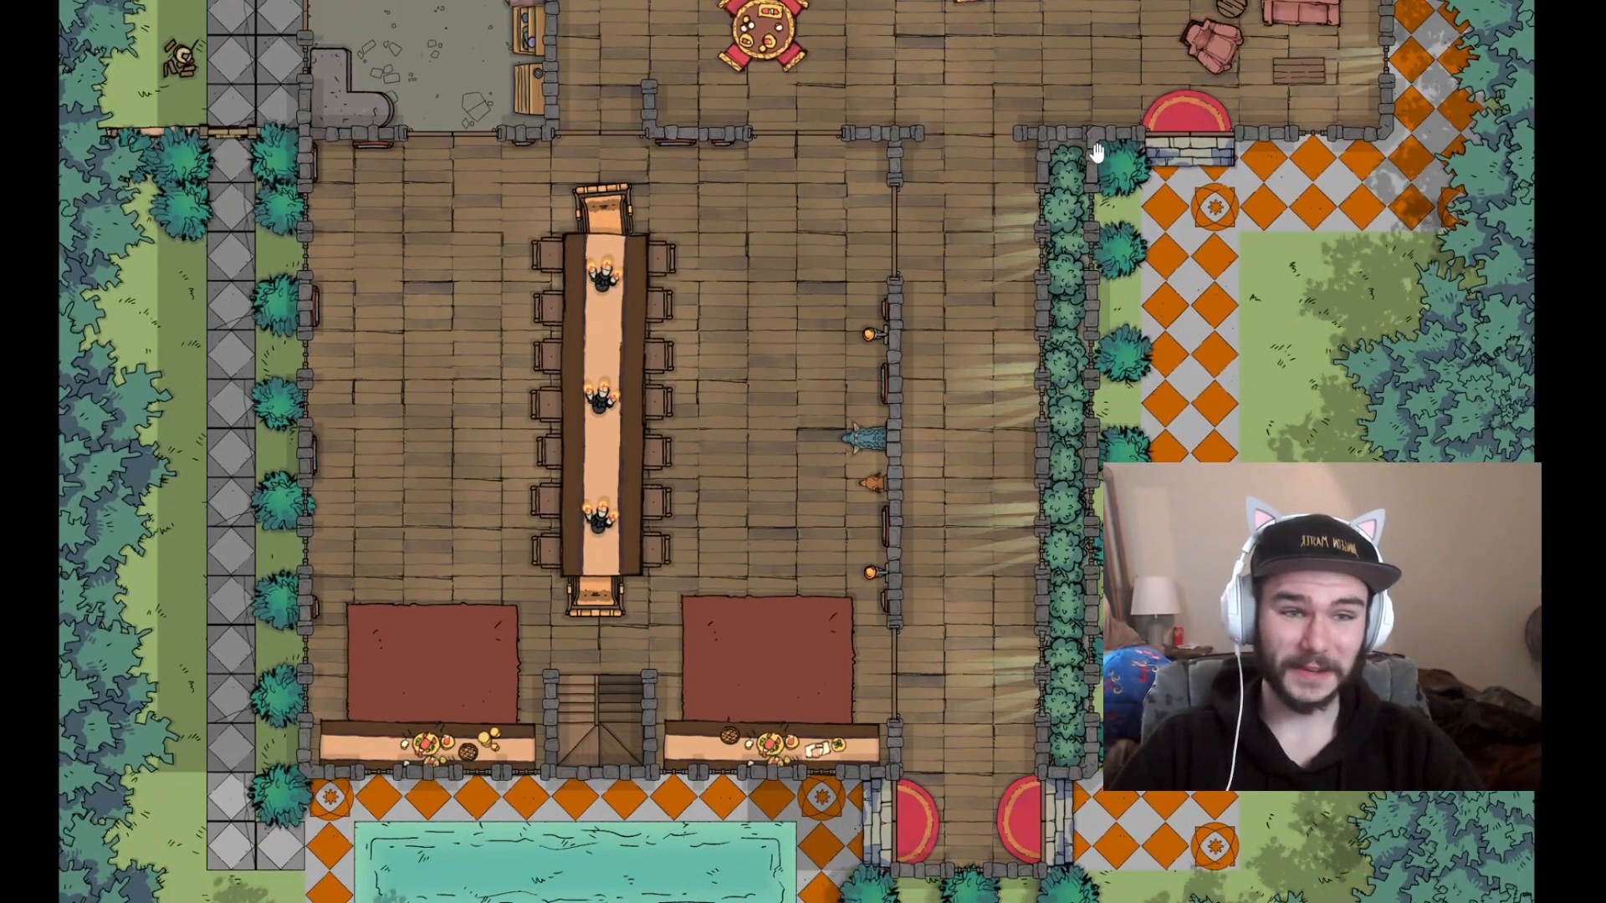
scroll(1073, 263, "up", 3)
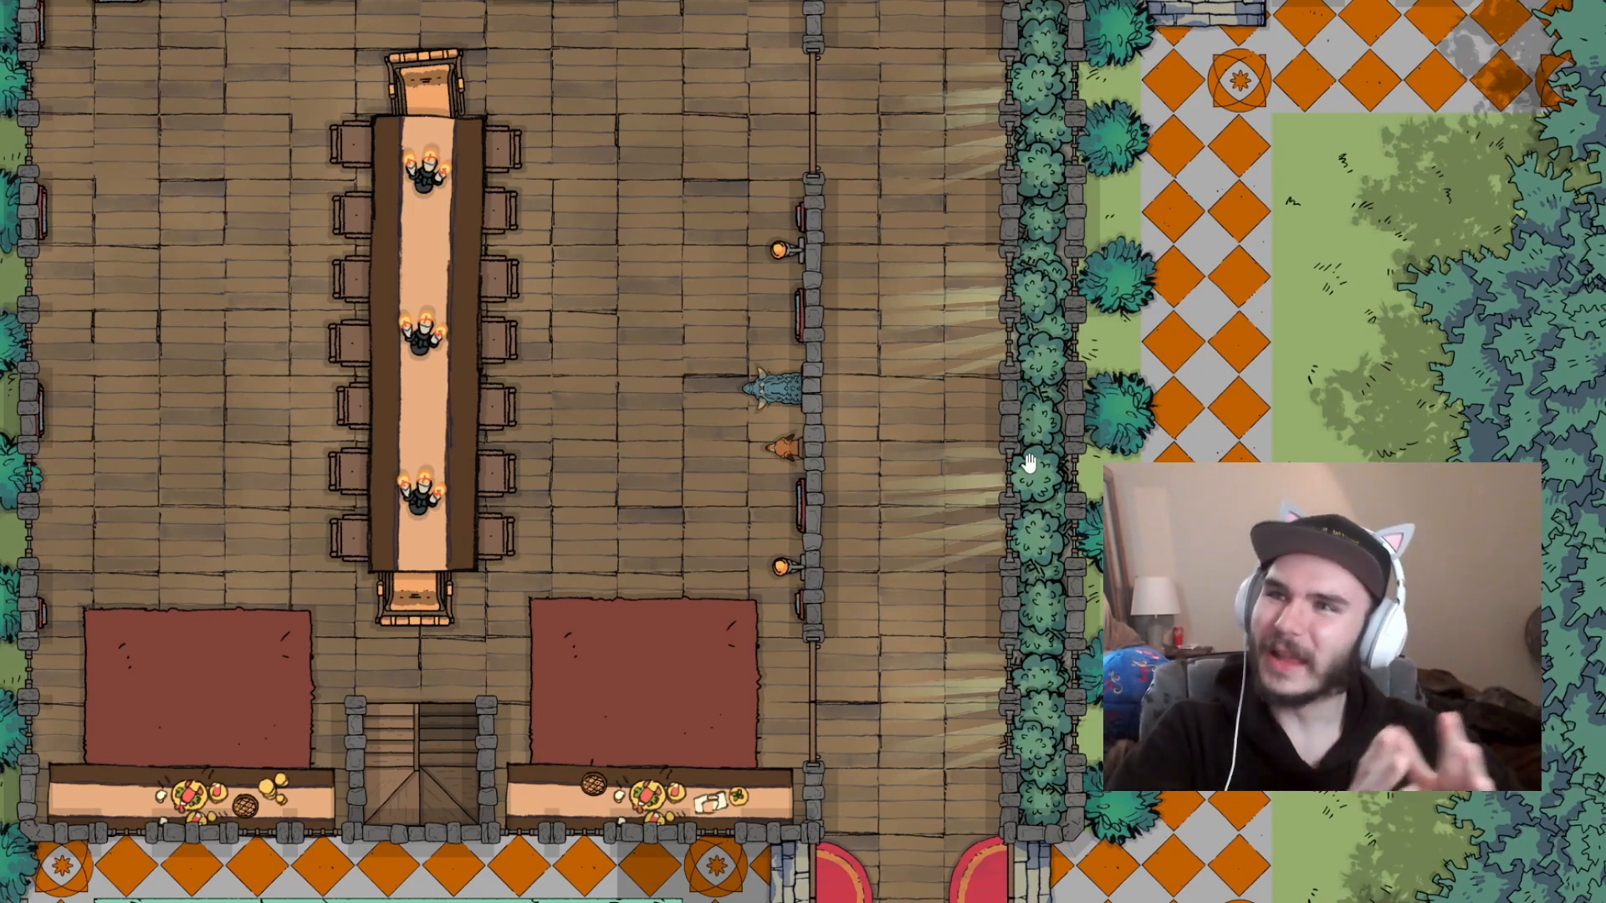
Examine the ground-floor map, covering the dining hall, side corridor, kitchen and lounge
scroll(746, 340, "down", 2)
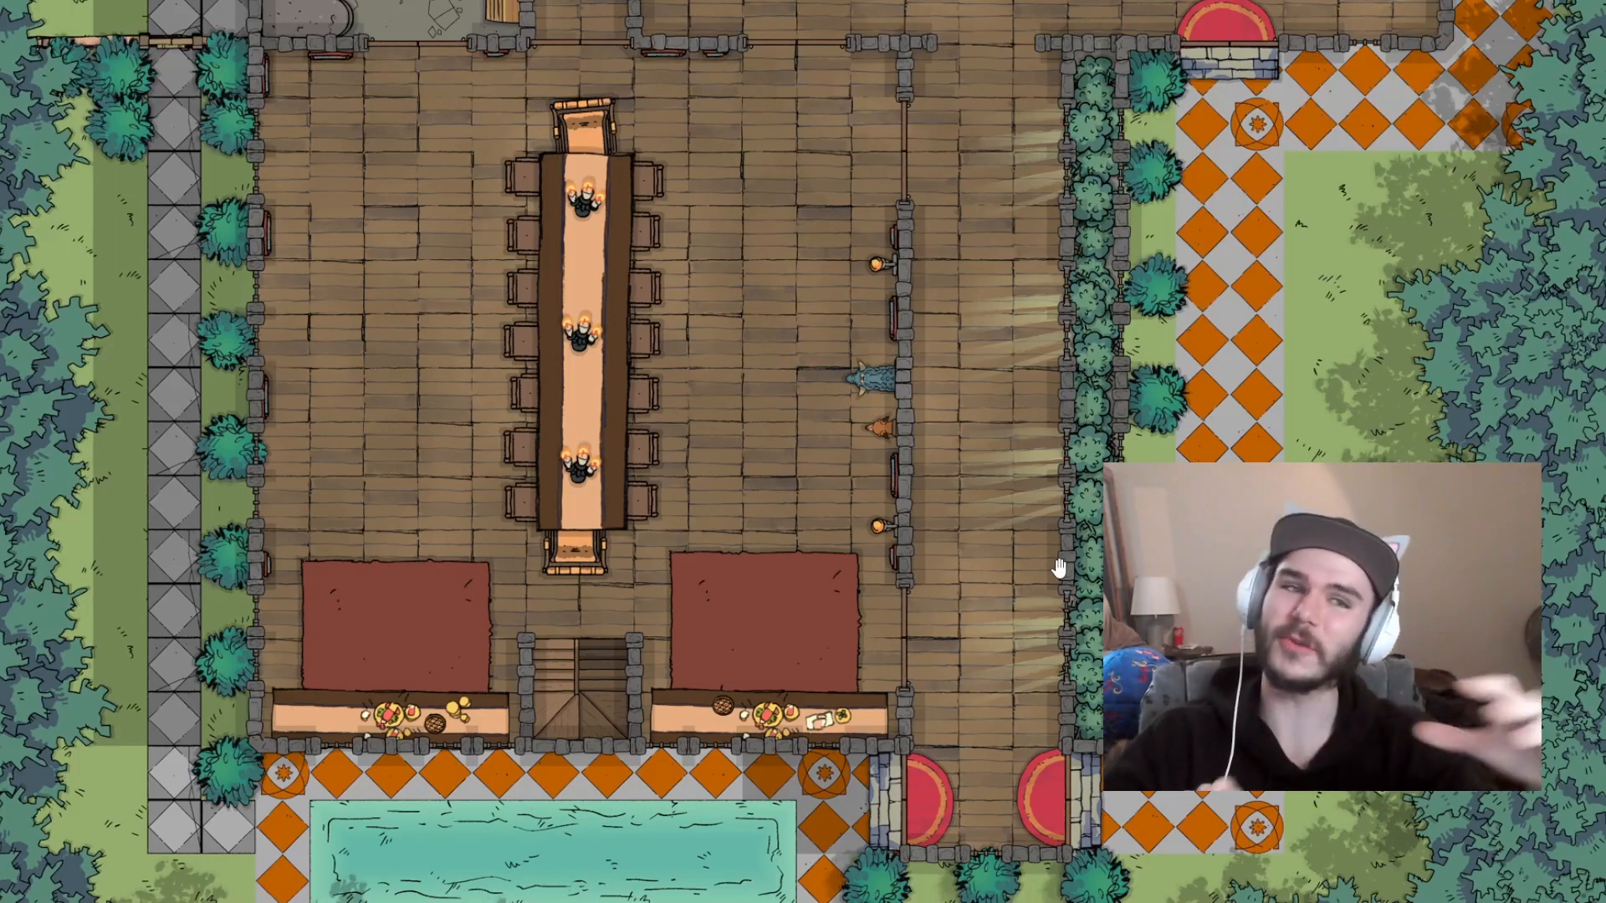
left_click_drag(1012, 202, 808, 577)
left_click_drag(793, 377, 785, 455)
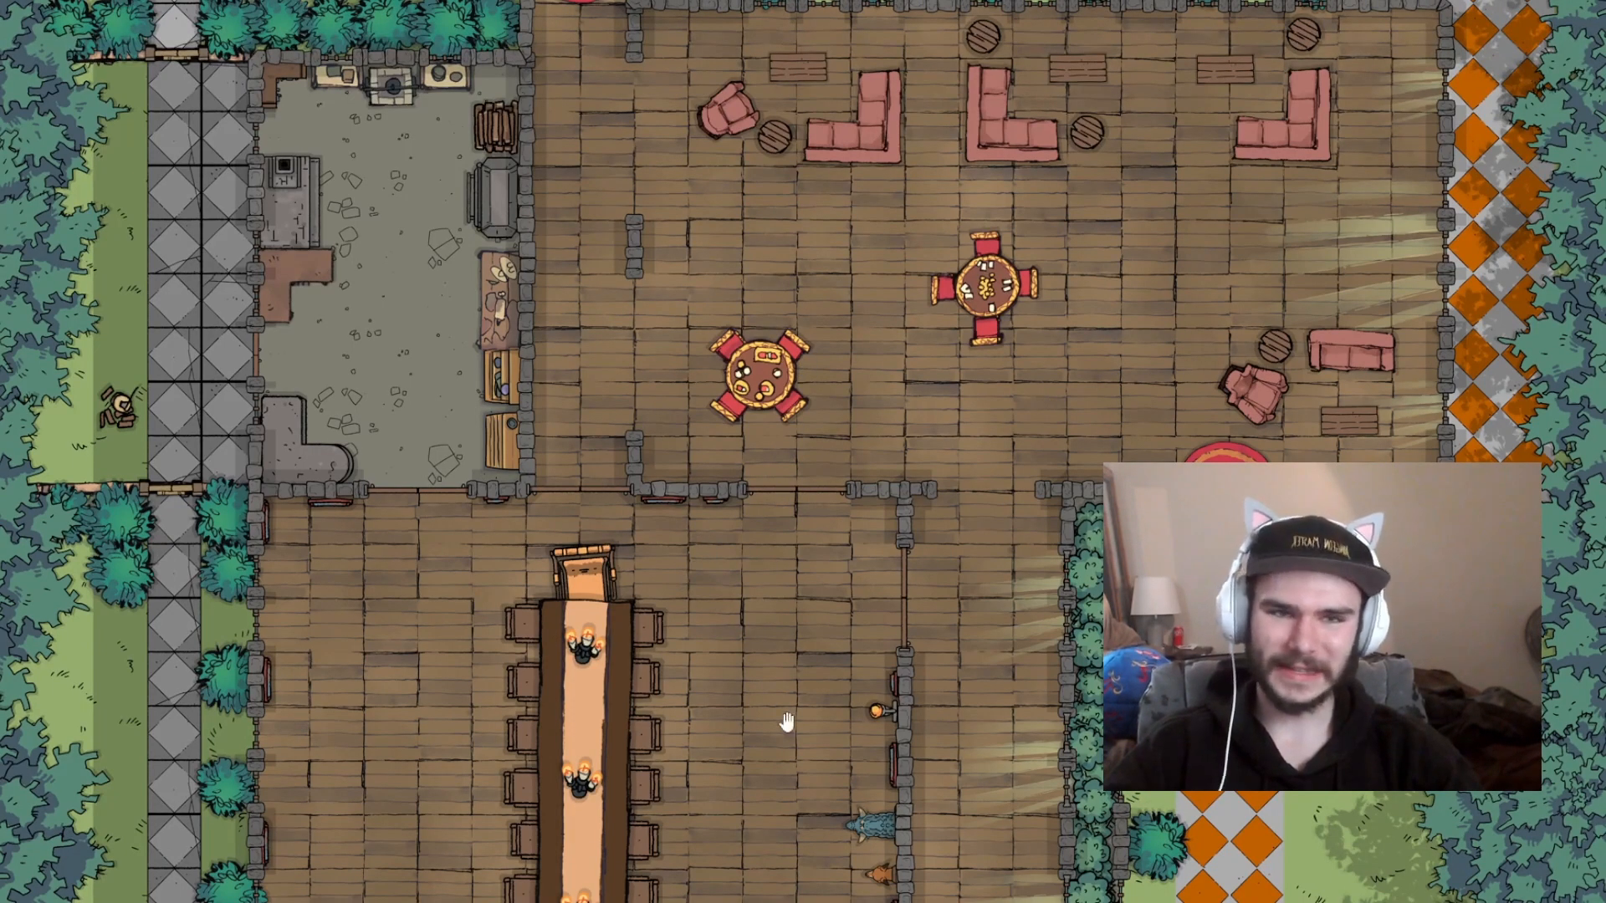
left_click_drag(785, 720, 968, 385)
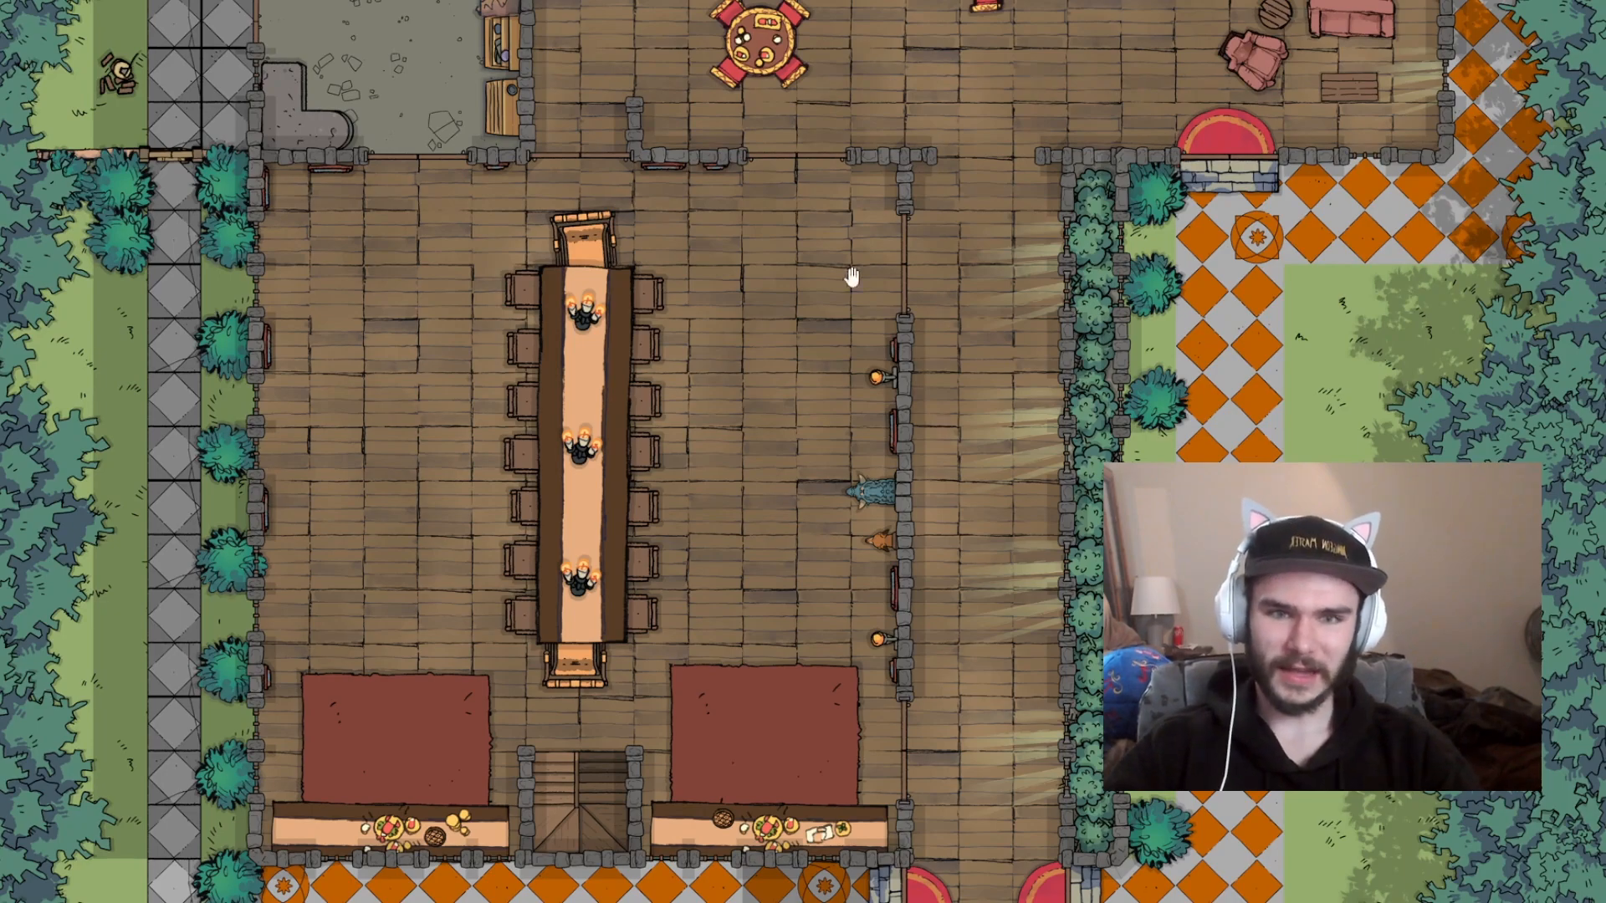
mouse_move(853, 276)
left_mouse_down()
mouse_move(724, 312)
mouse_move(760, 510)
mouse_move(850, 247)
left_mouse_up()
left_click_drag(834, 617, 833, 542)
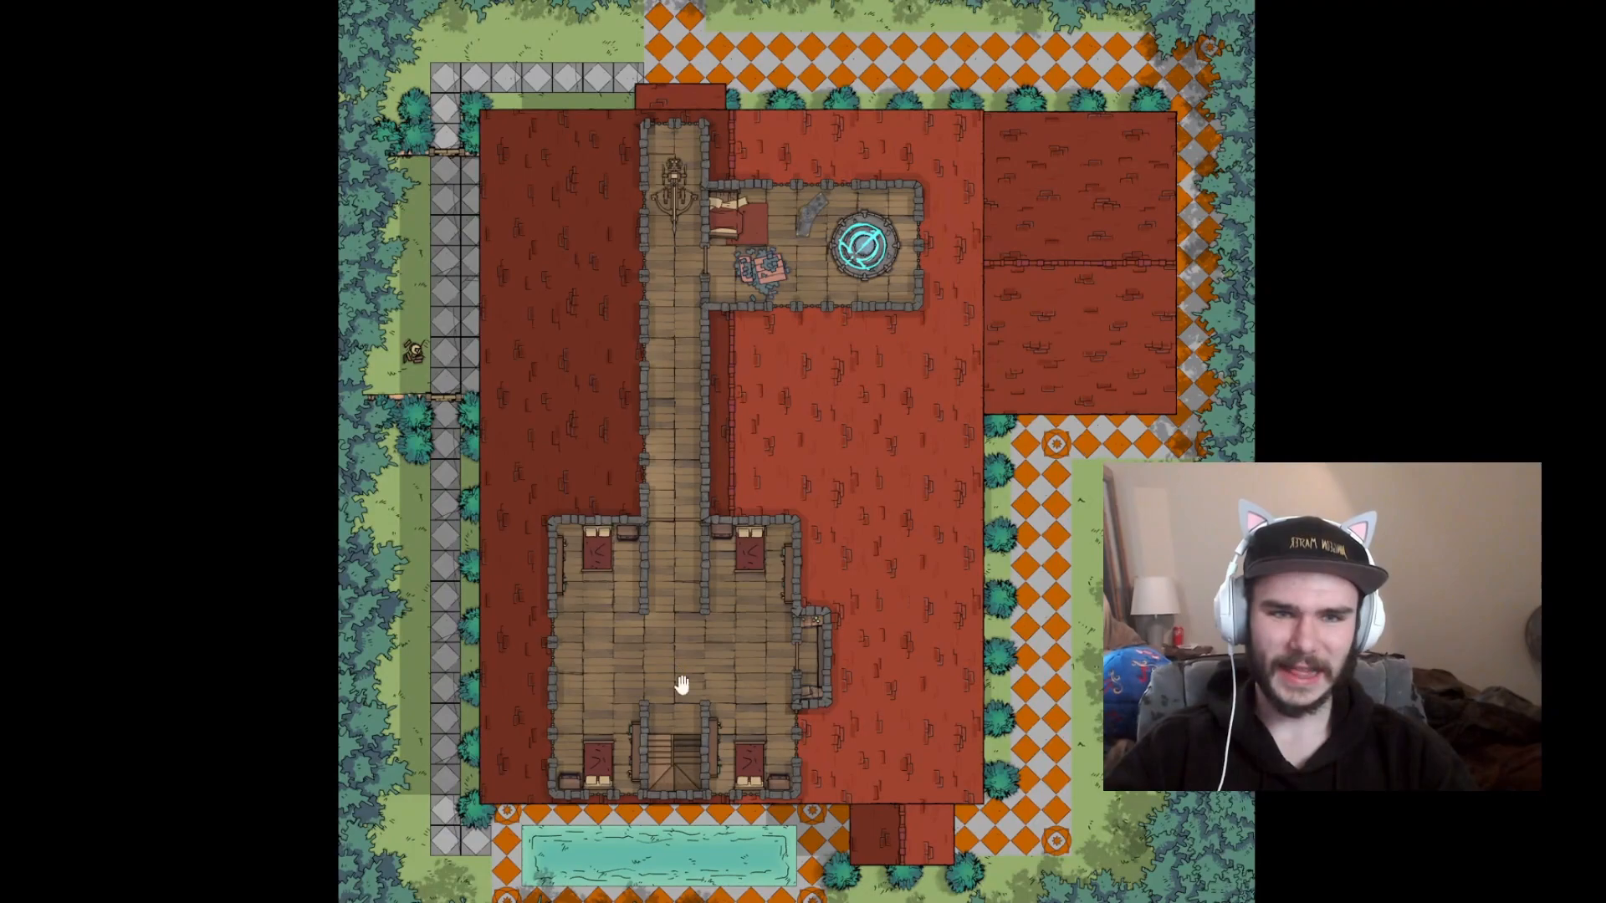
Examine the upper-floor map up close, covering the four bedroom corners, the staircase, the small side room and the long corridor
scroll(694, 695, "up", 5)
left_click_drag(790, 821, 885, 633)
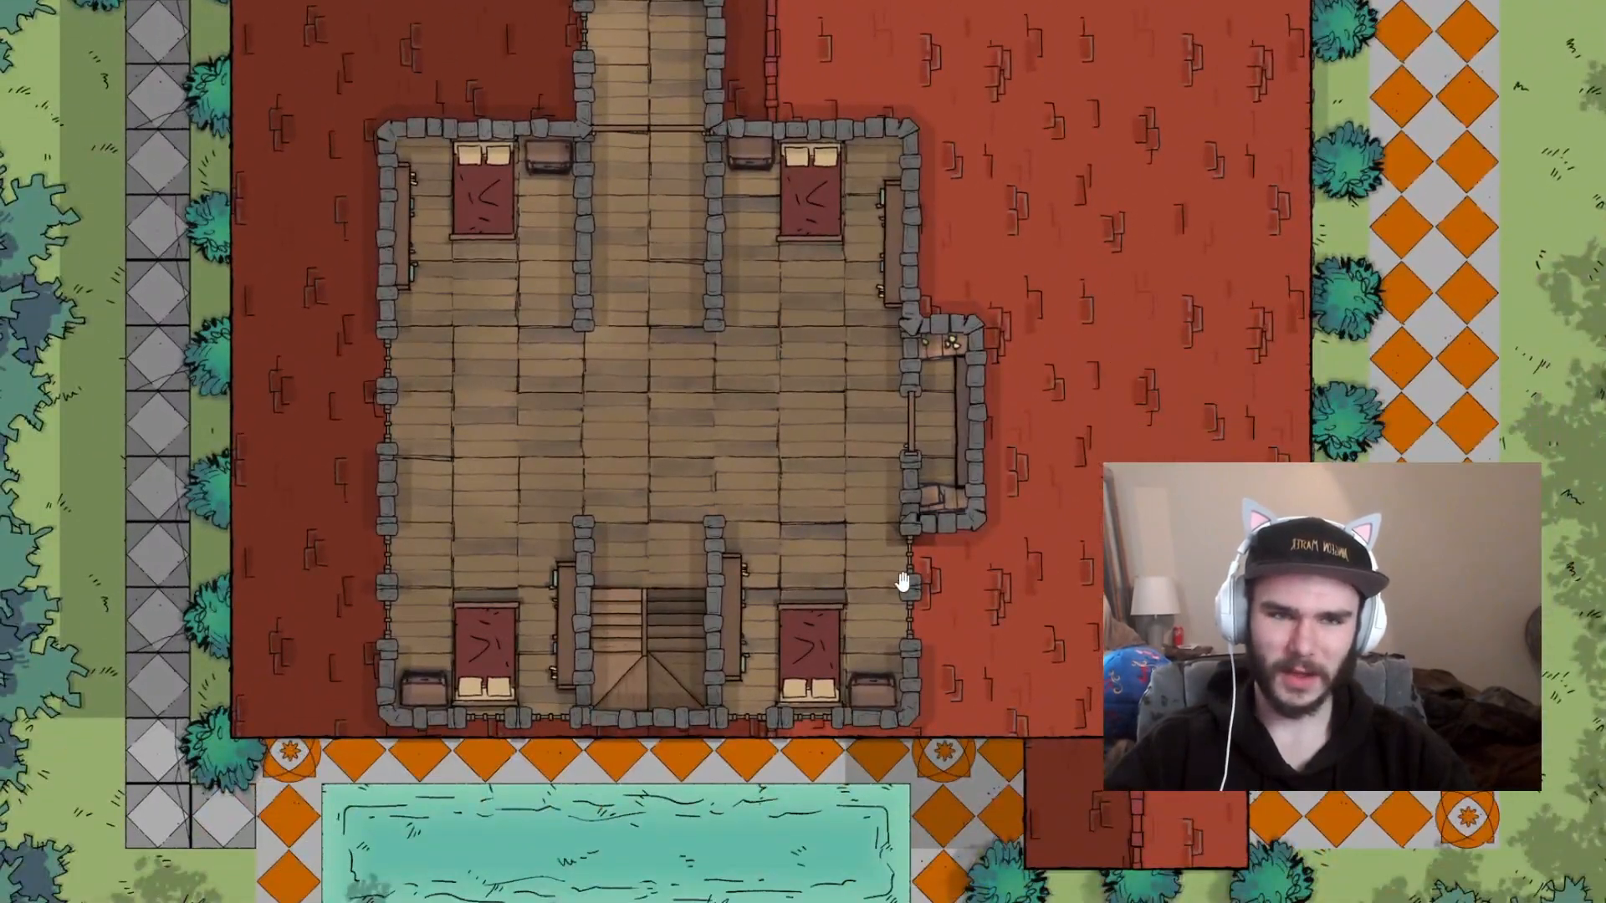
scroll(902, 583, "up", 1)
left_click_drag(650, 470, 719, 556)
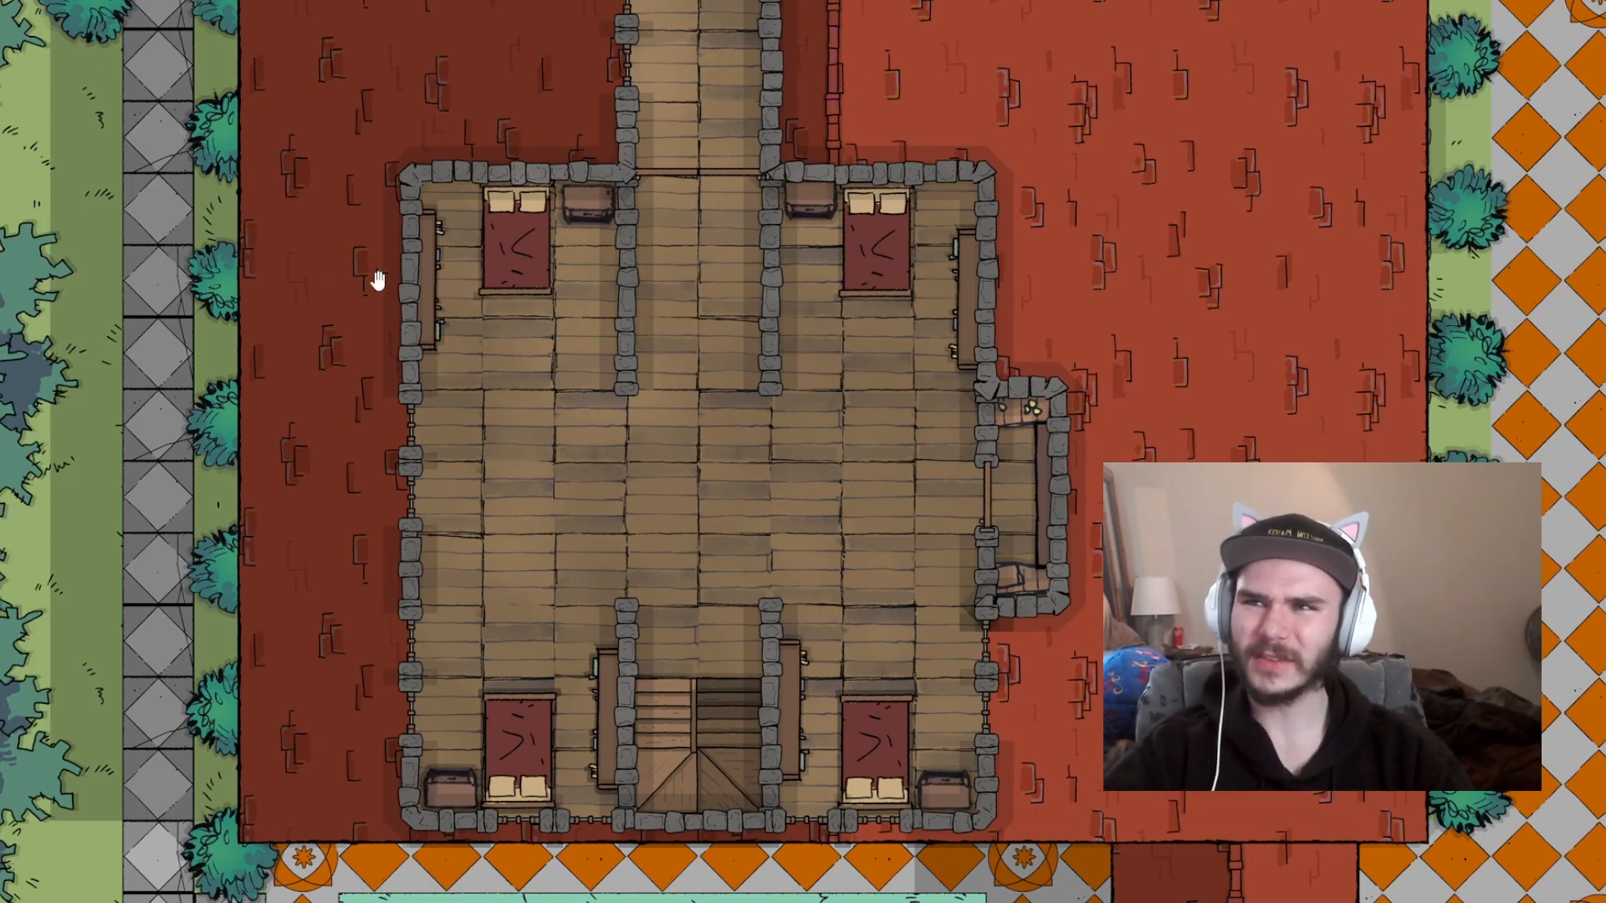
left_click_drag(829, 208, 818, 374)
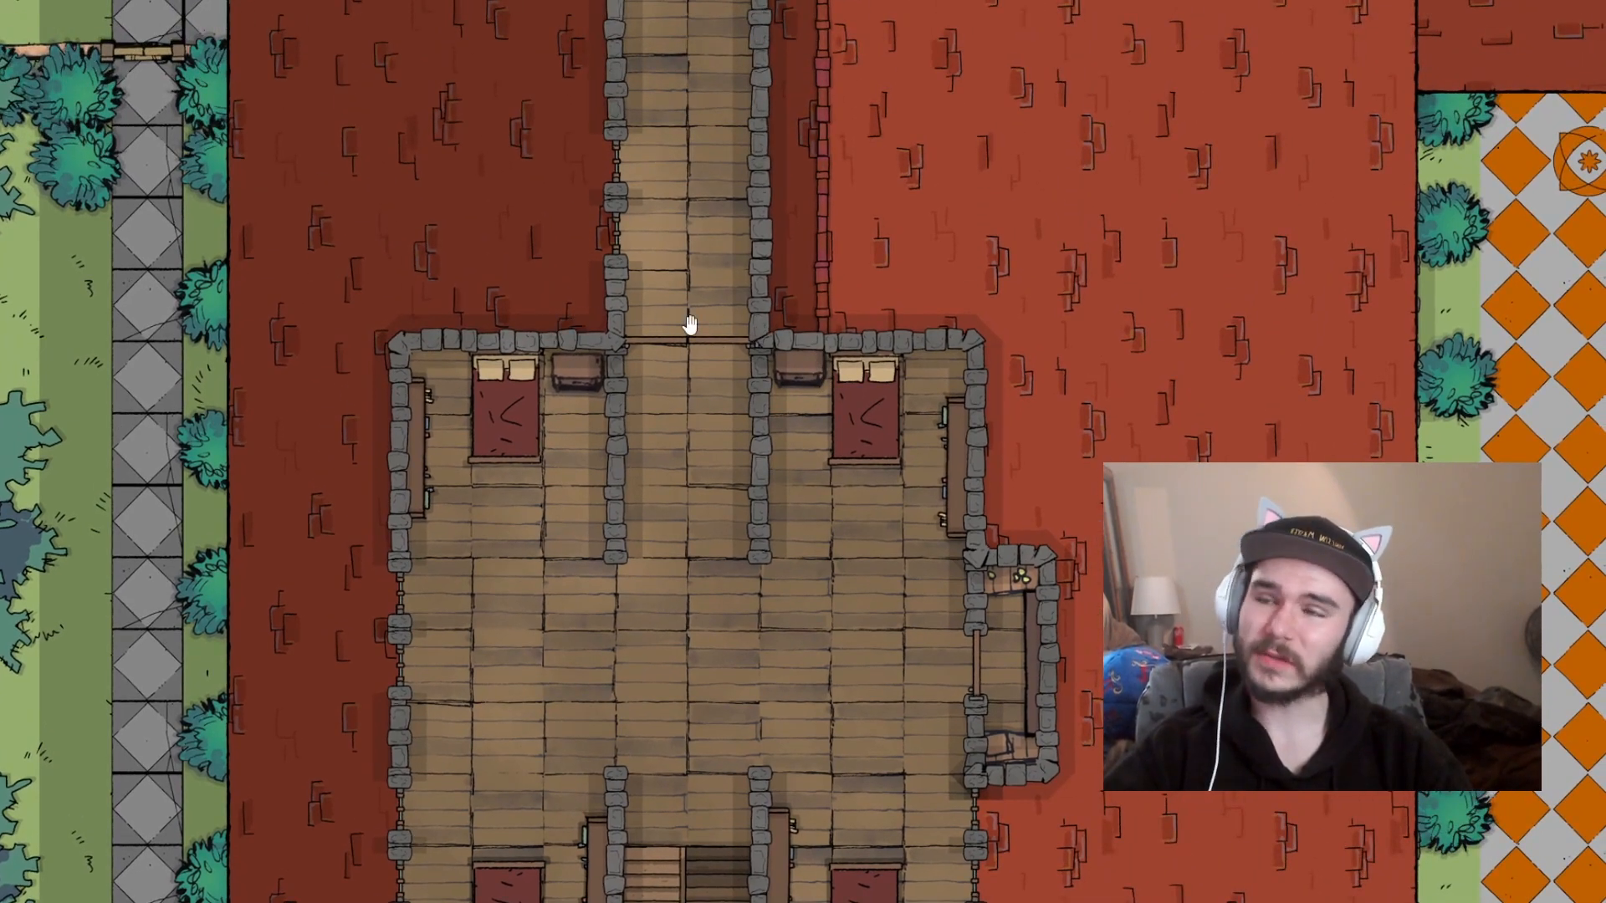
left_click_drag(853, 627, 847, 549)
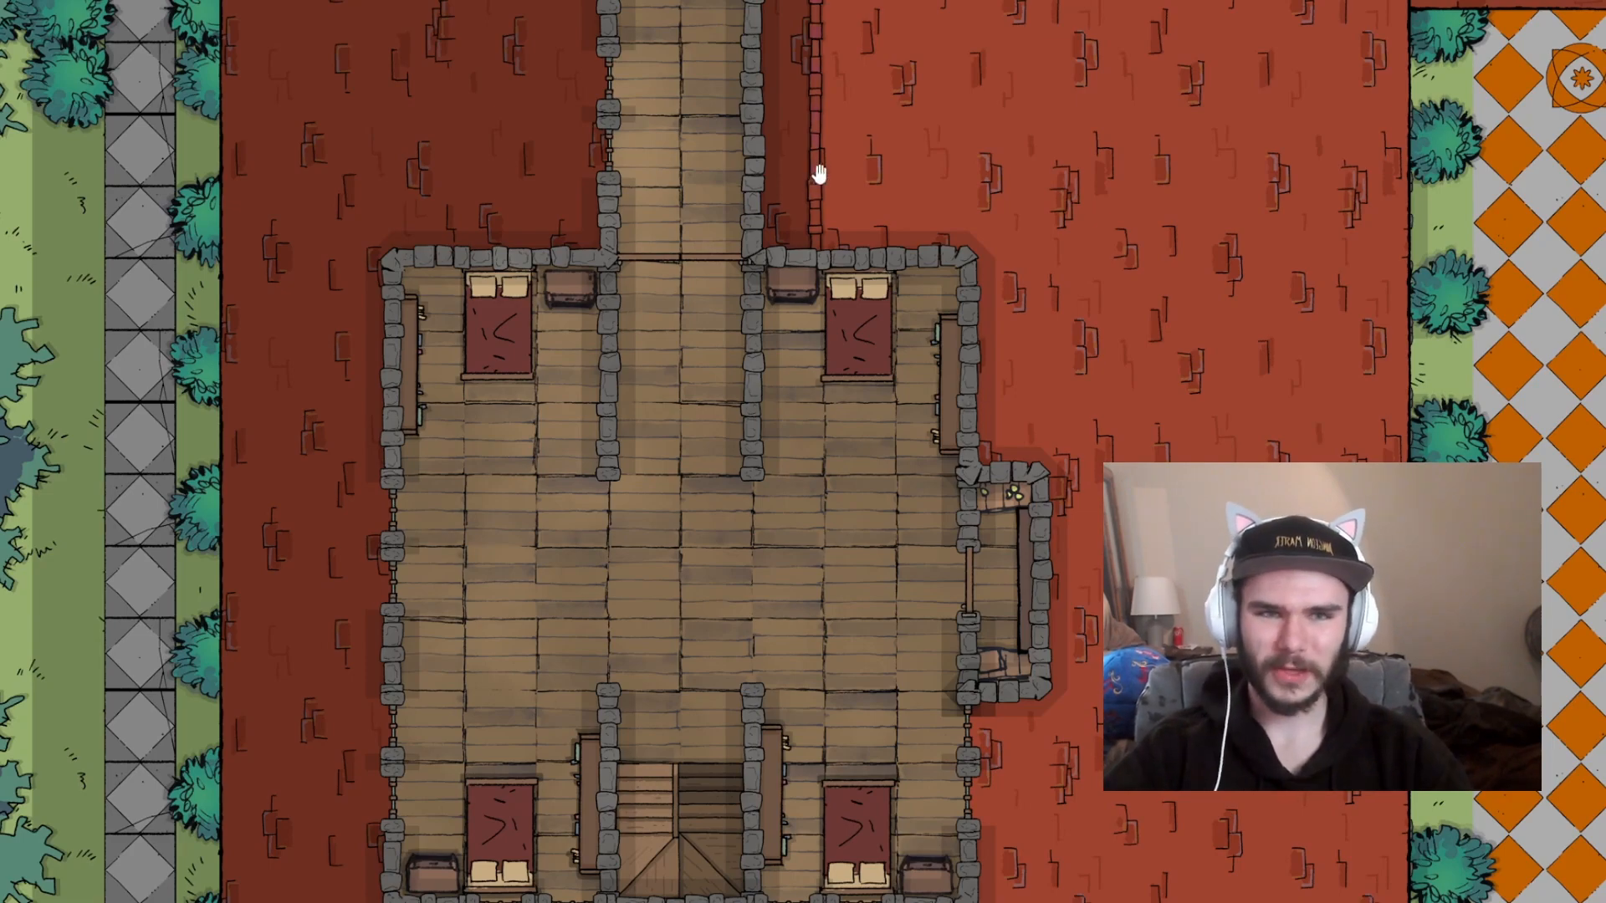
left_click_drag(821, 169, 820, 814)
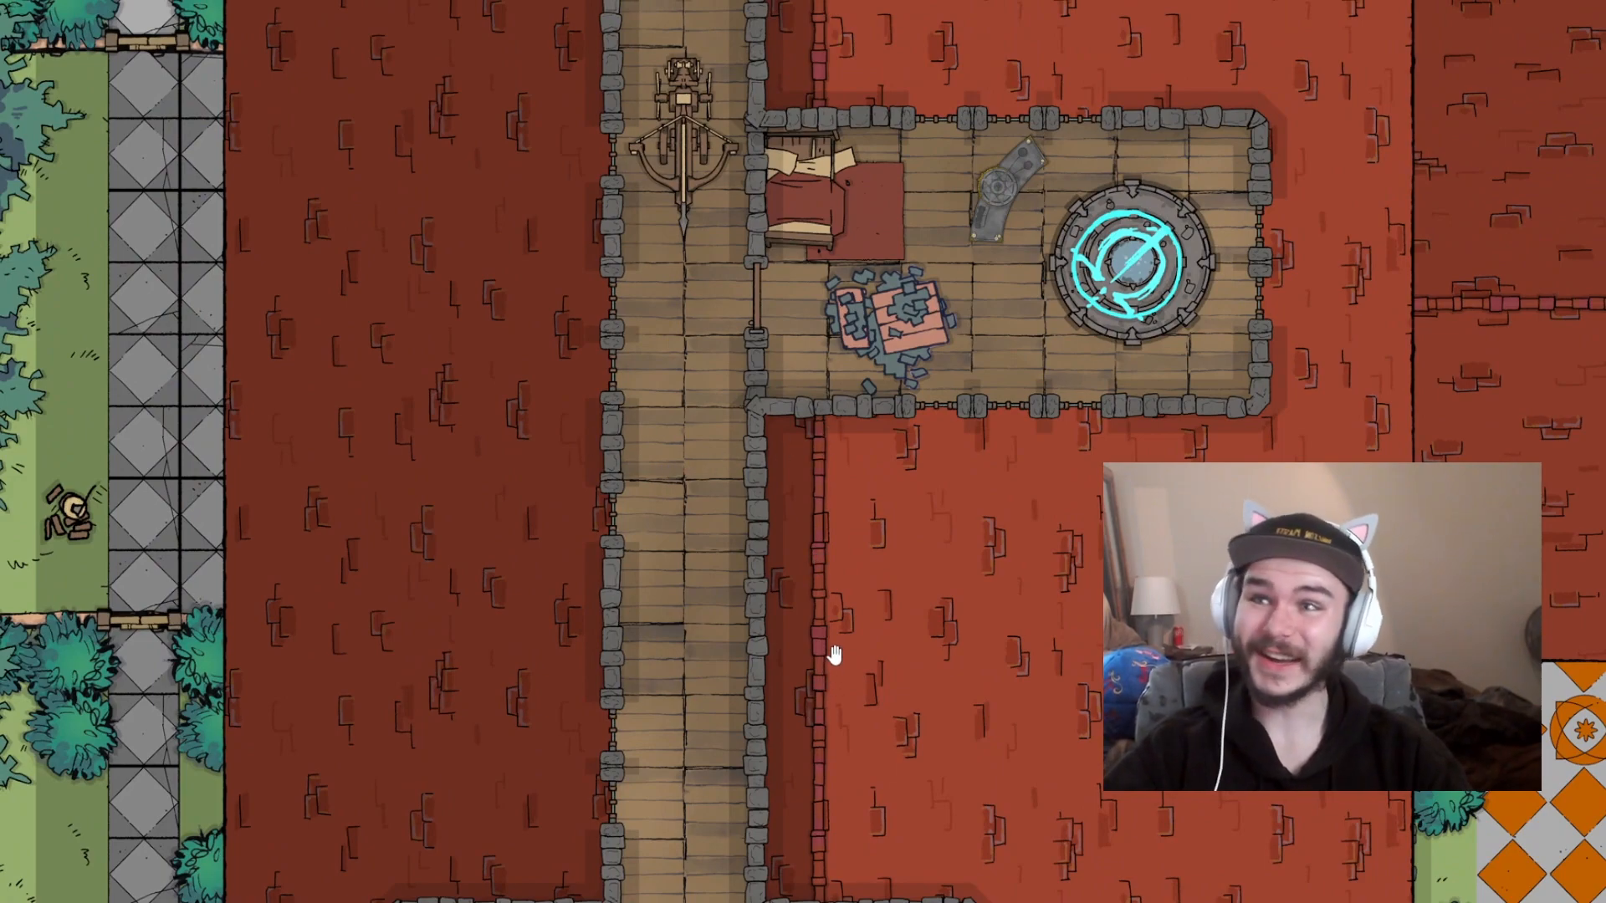
left_click_drag(811, 666, 817, 555)
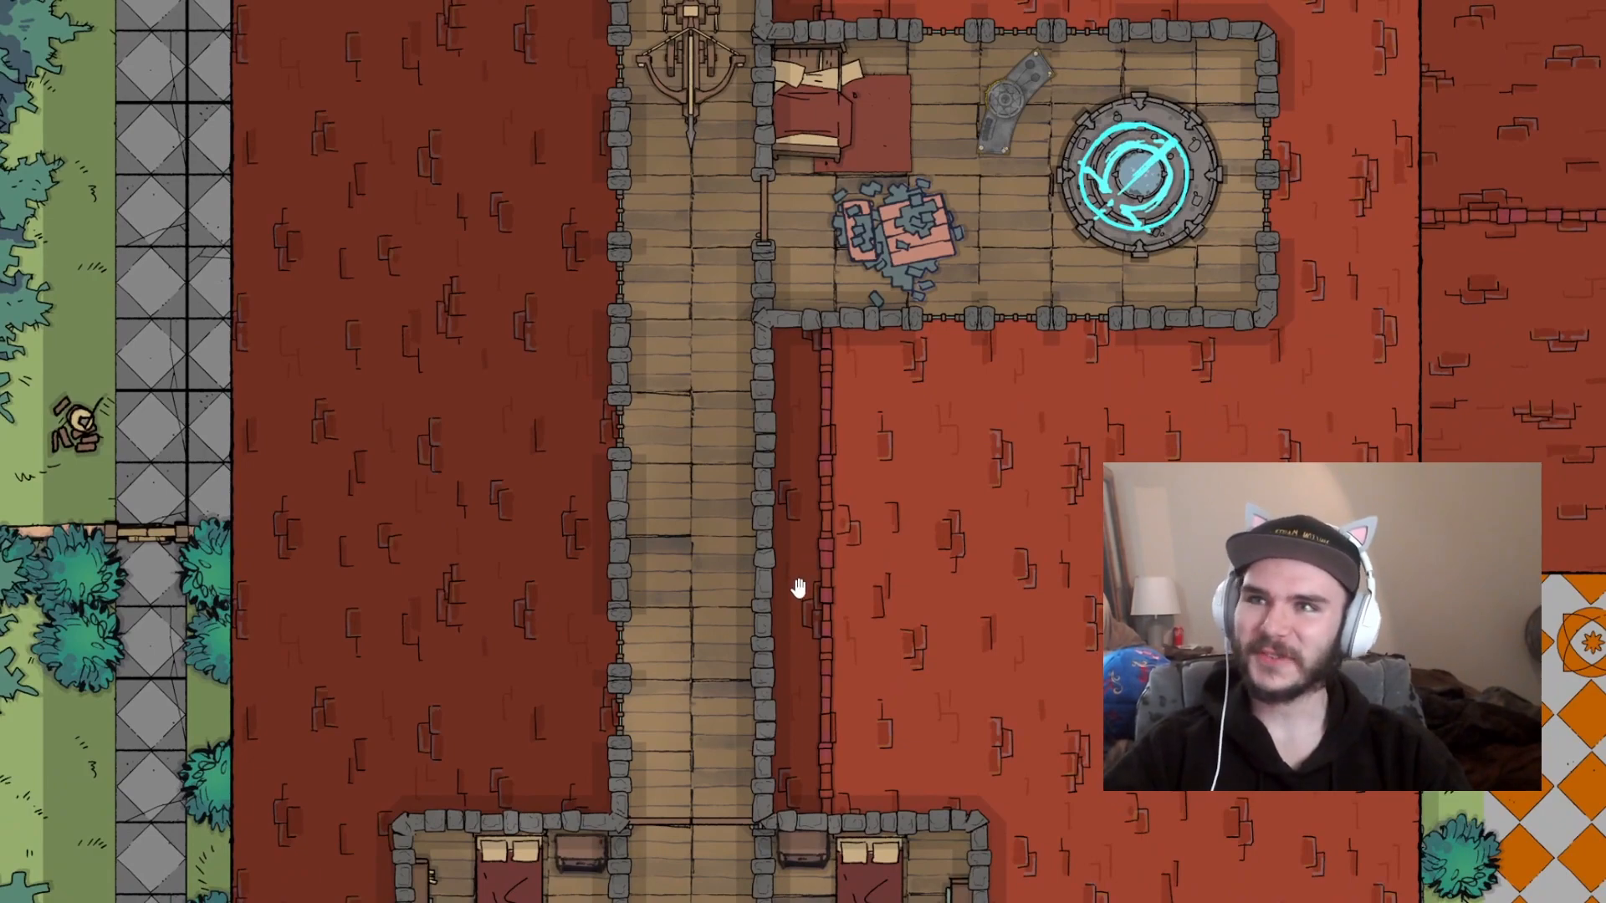
left_click_drag(843, 360, 864, 227)
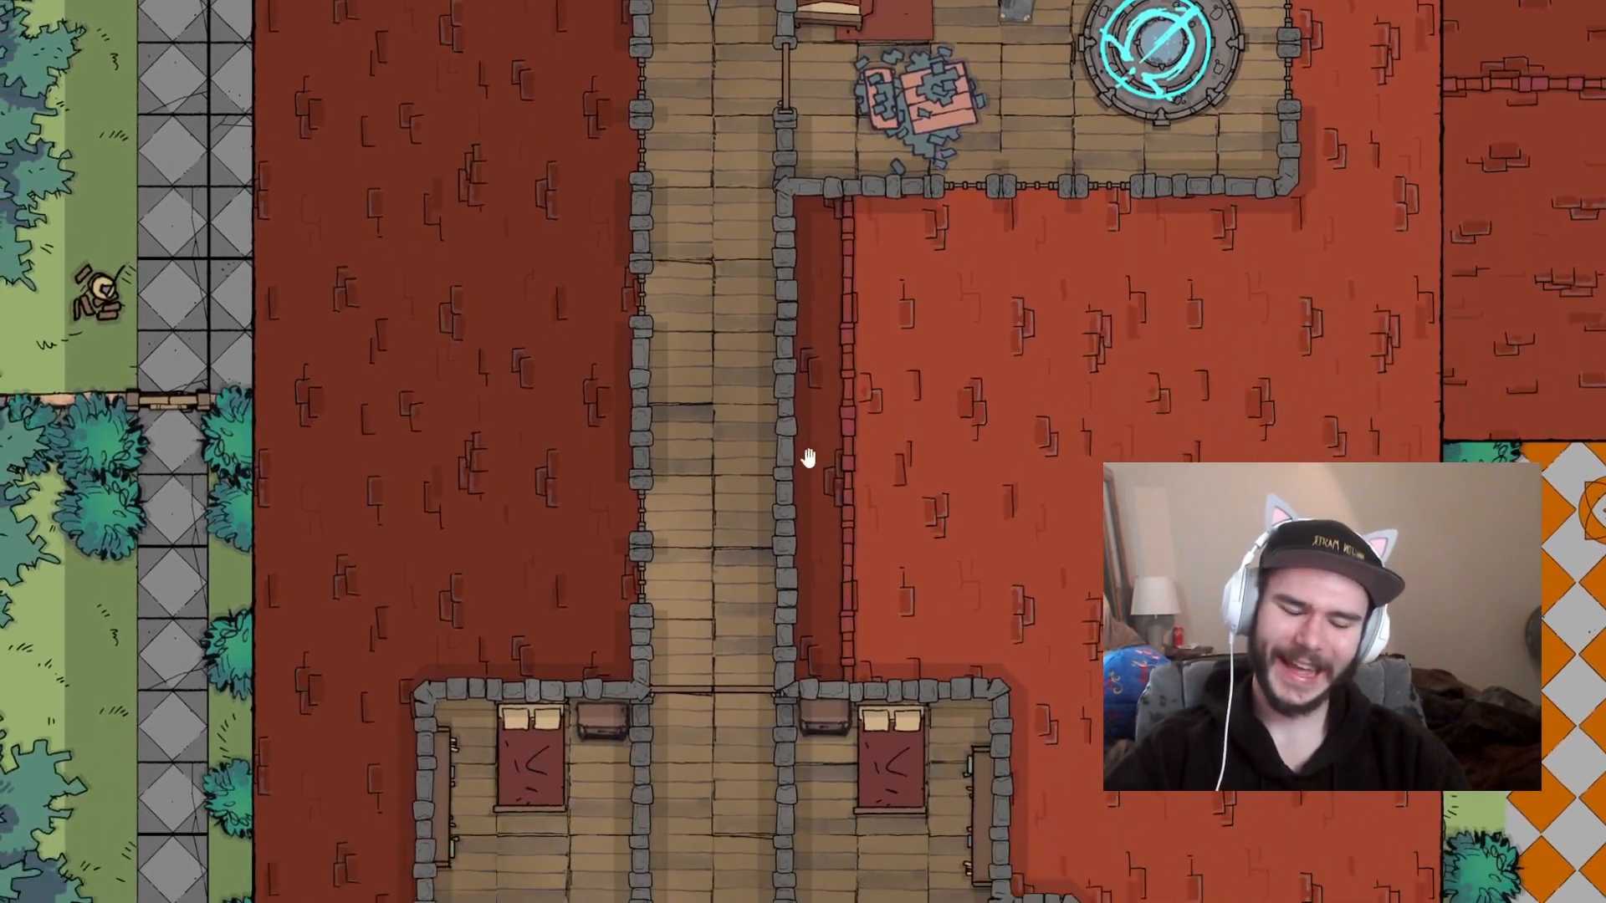
left_click_drag(793, 563, 798, 434)
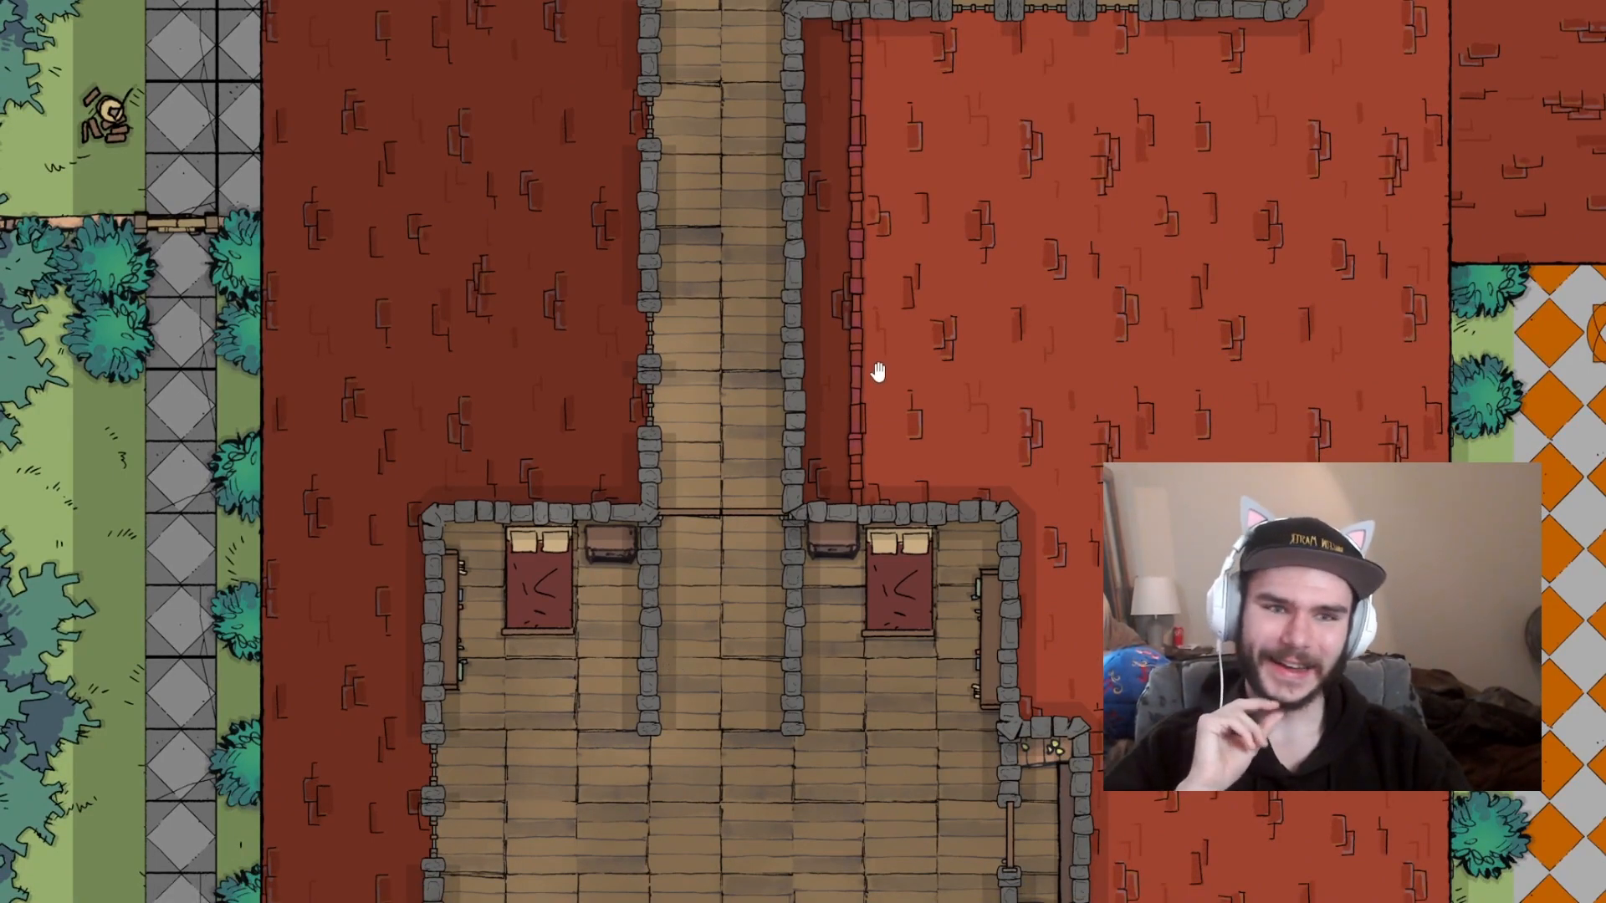
Inspect the upper floor's ballista corridor and the room with the glowing circular portal, bed and broken furniture, comparing them with the bedrooms
left_click_drag(895, 287, 867, 699)
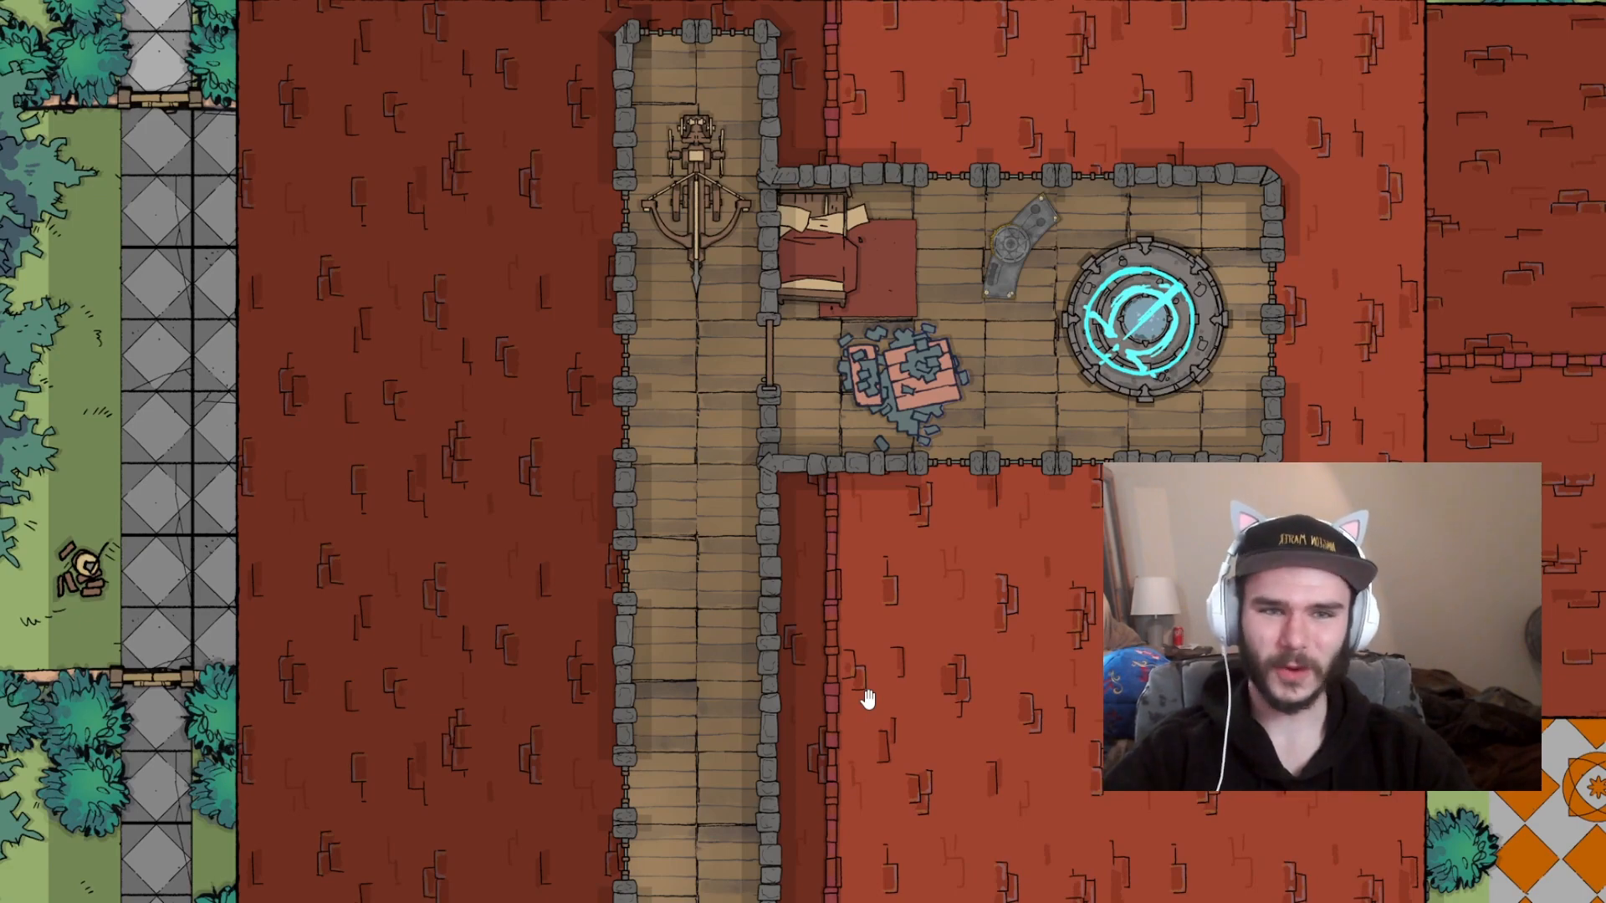
scroll(1088, 475, "up", 3)
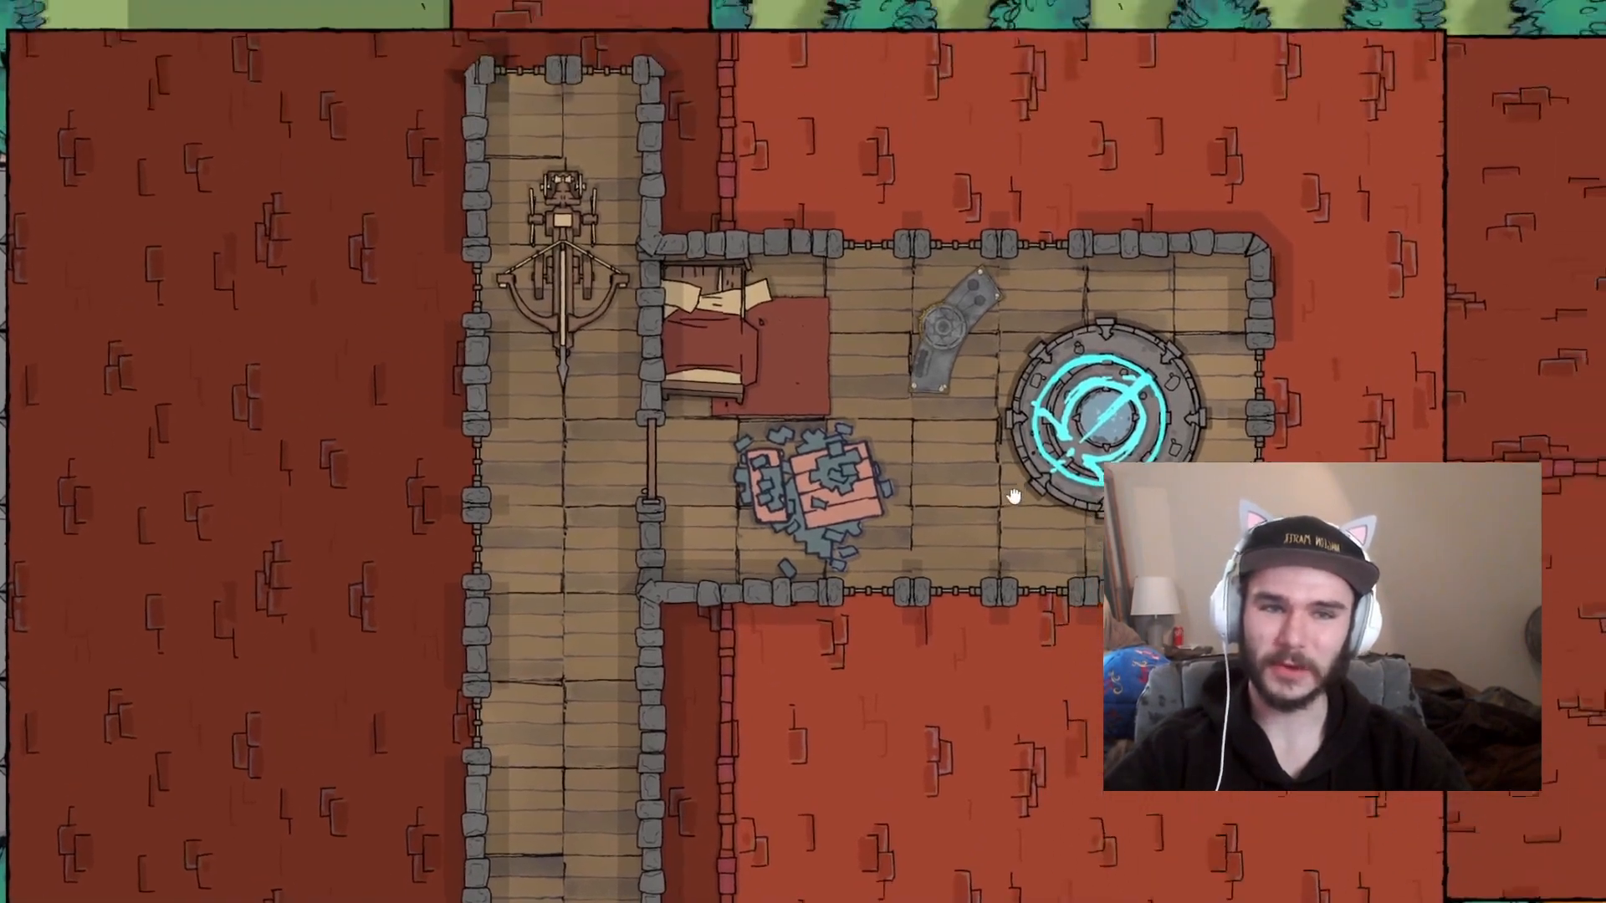
scroll(1008, 518, "up", 3)
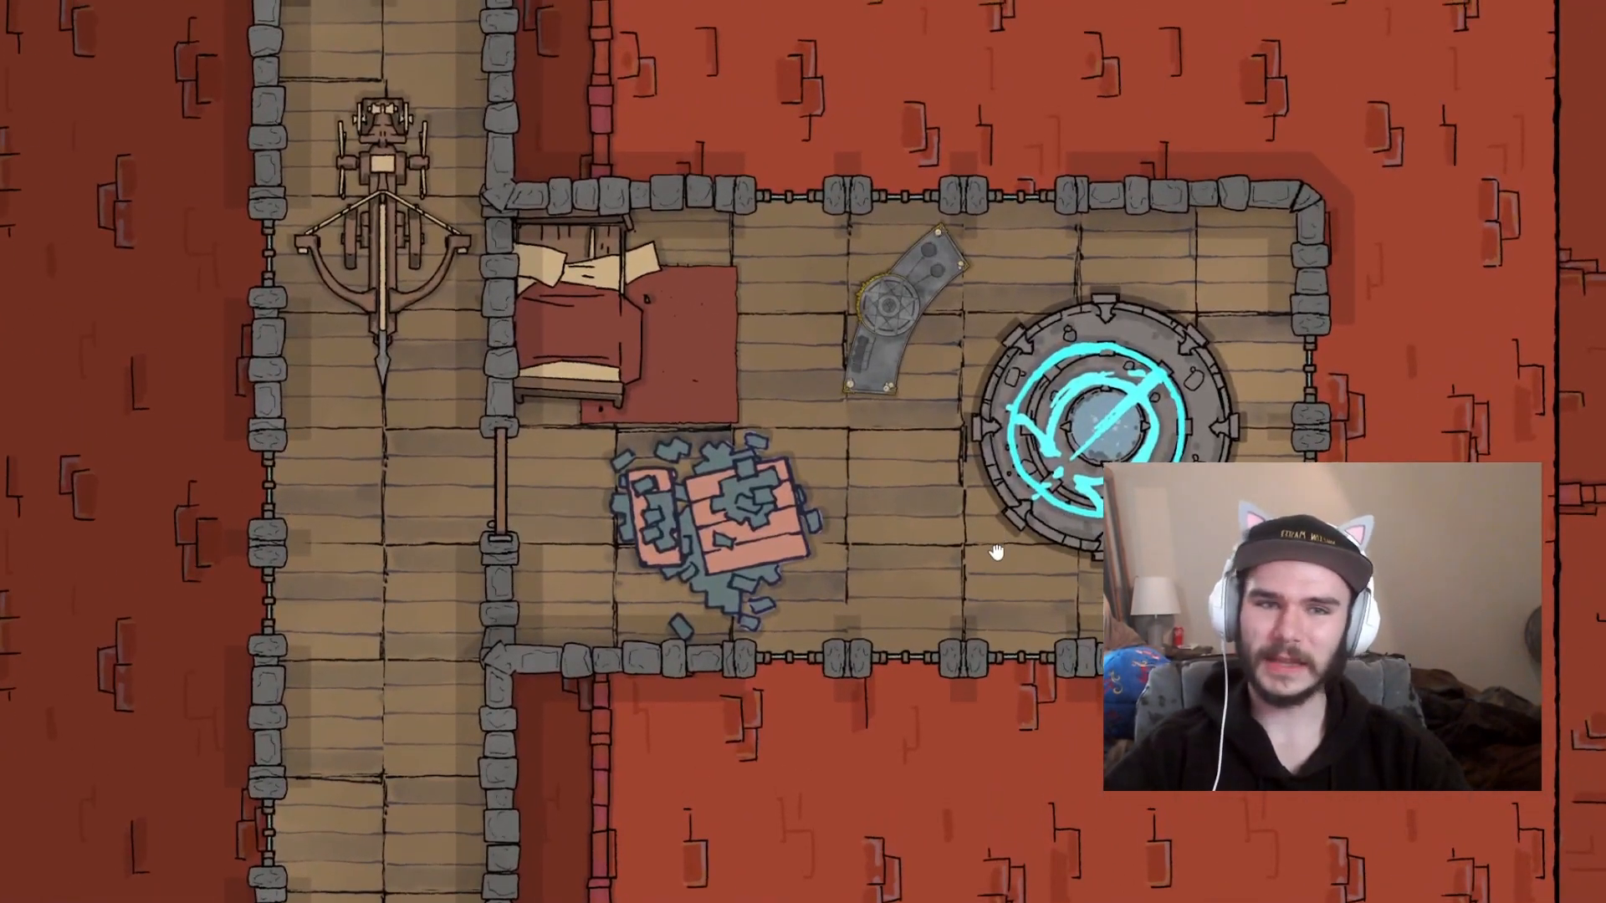
left_click_drag(996, 552, 999, 593)
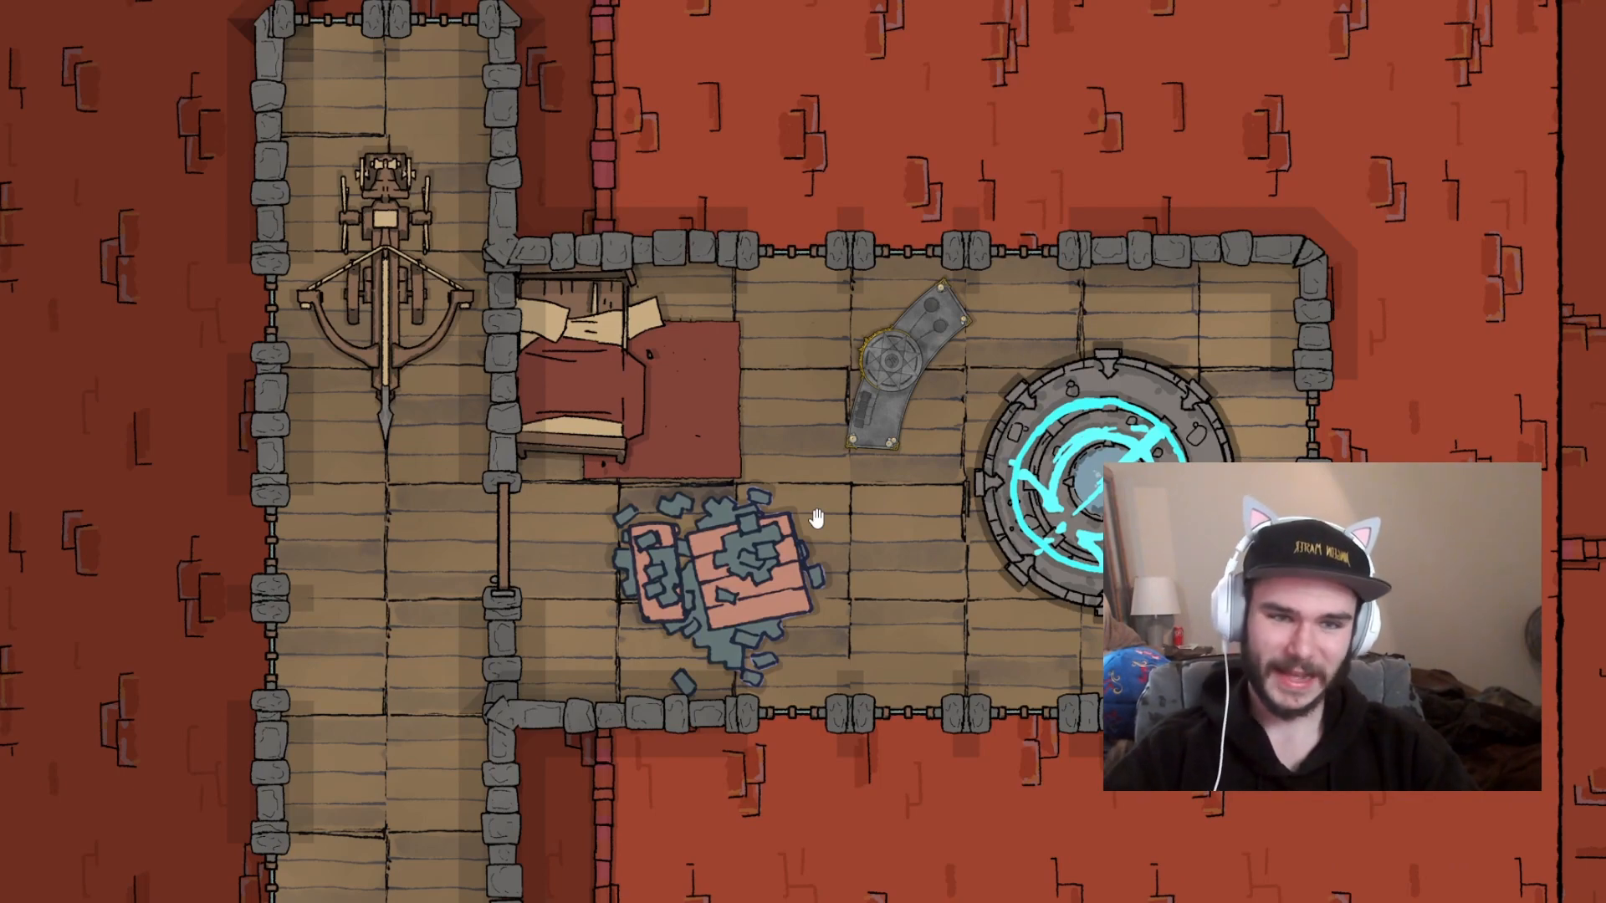
scroll(779, 536, "down", 5)
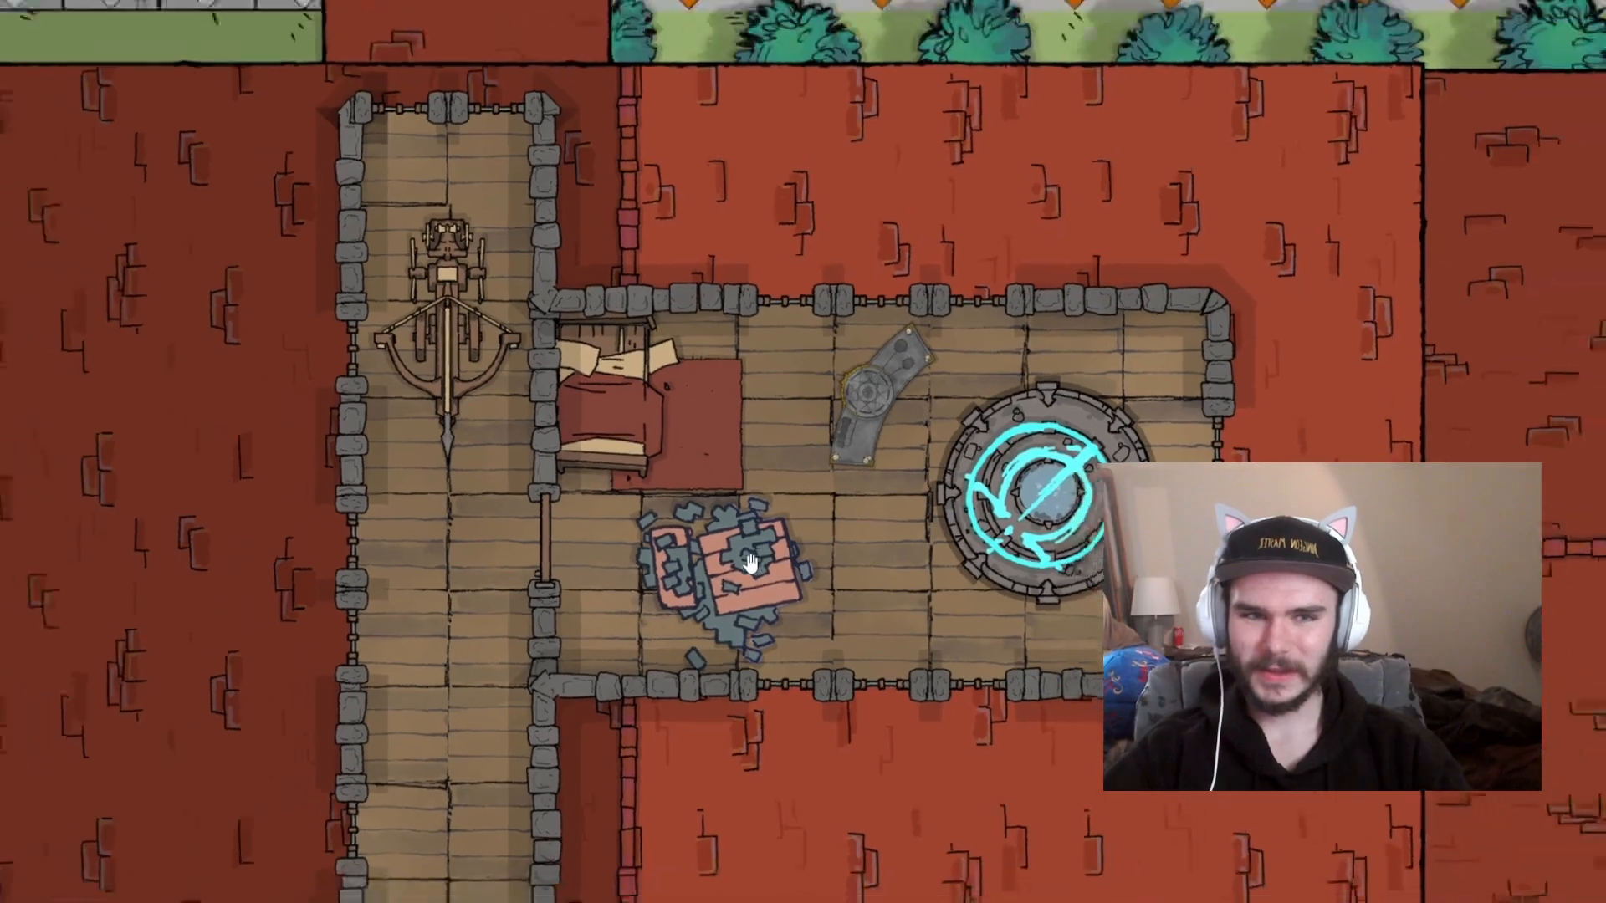
left_click_drag(814, 764, 952, 237)
left_click_drag(889, 724, 933, 295)
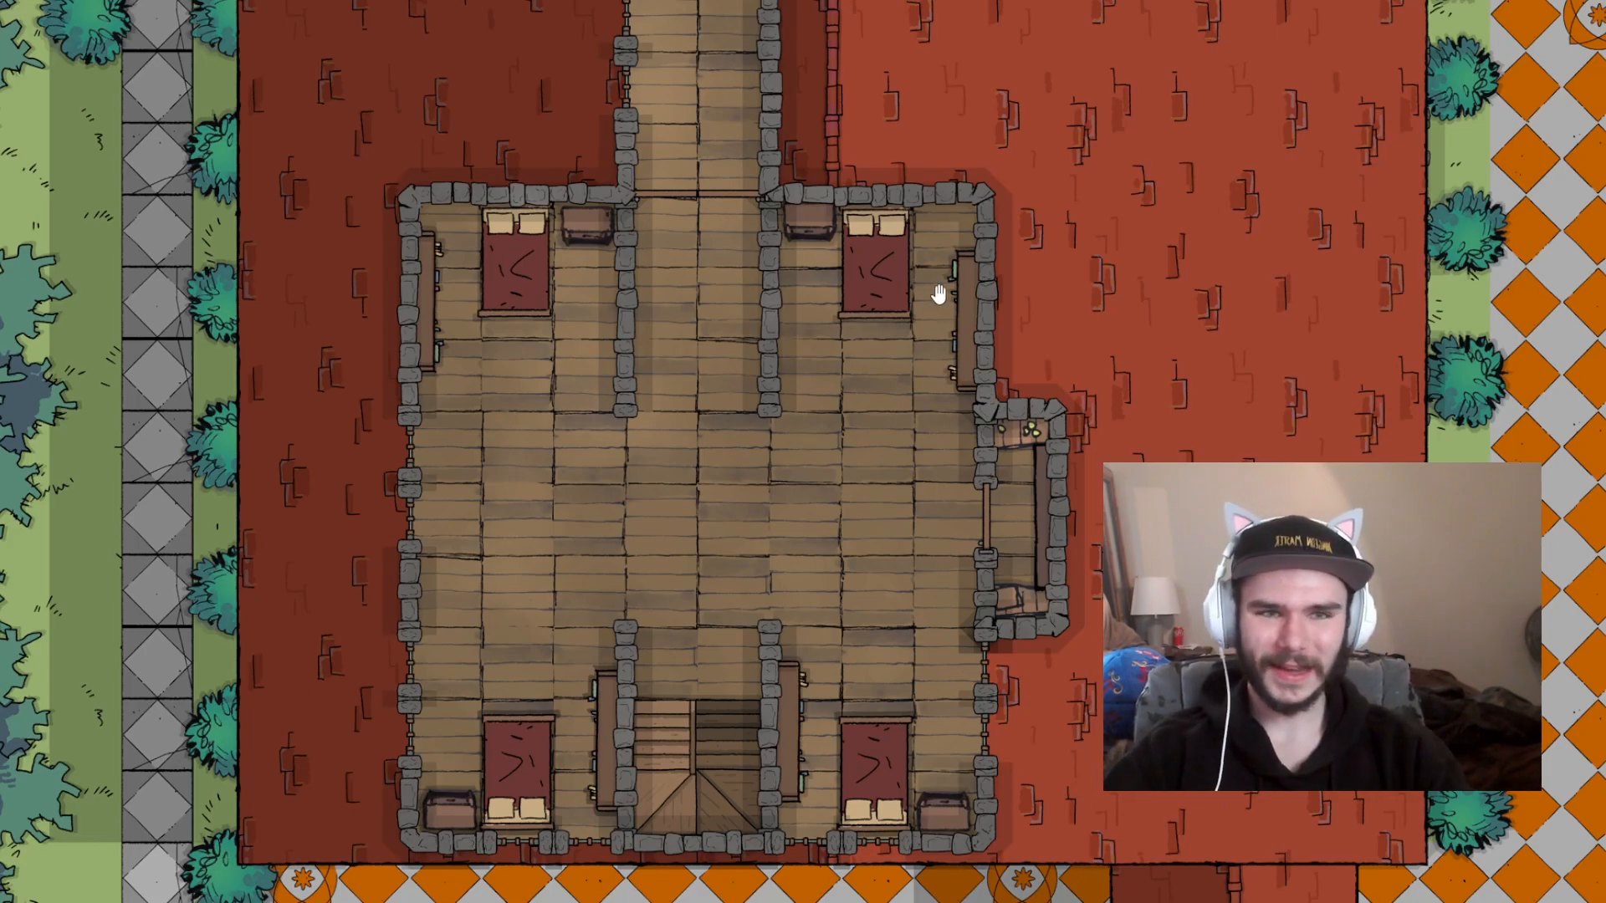
left_click_drag(943, 286, 957, 885)
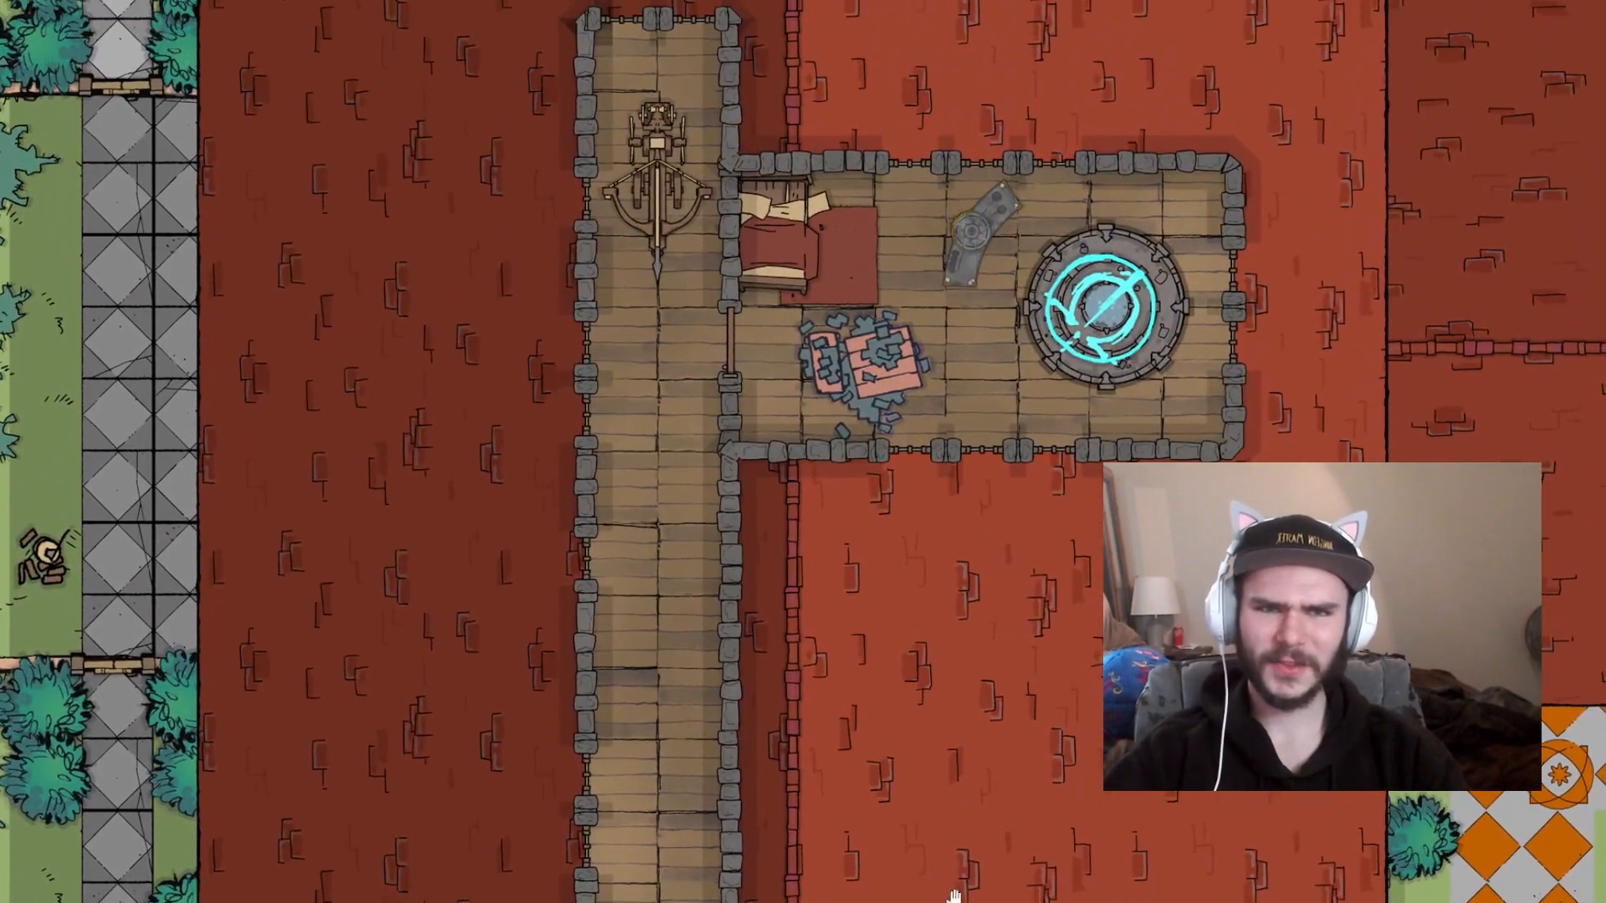
View the entire upper floor with its red roofs and surrounding garden as an overview
left_click_drag(1052, 744, 777, 735)
scroll(784, 732, "down", 1)
scroll(784, 732, "down", 3)
left_click_drag(785, 791, 836, 456)
scroll(849, 494, "down", 4)
mouse_move(902, 673)
left_mouse_down()
mouse_move(907, 591)
mouse_move(900, 676)
left_mouse_up()
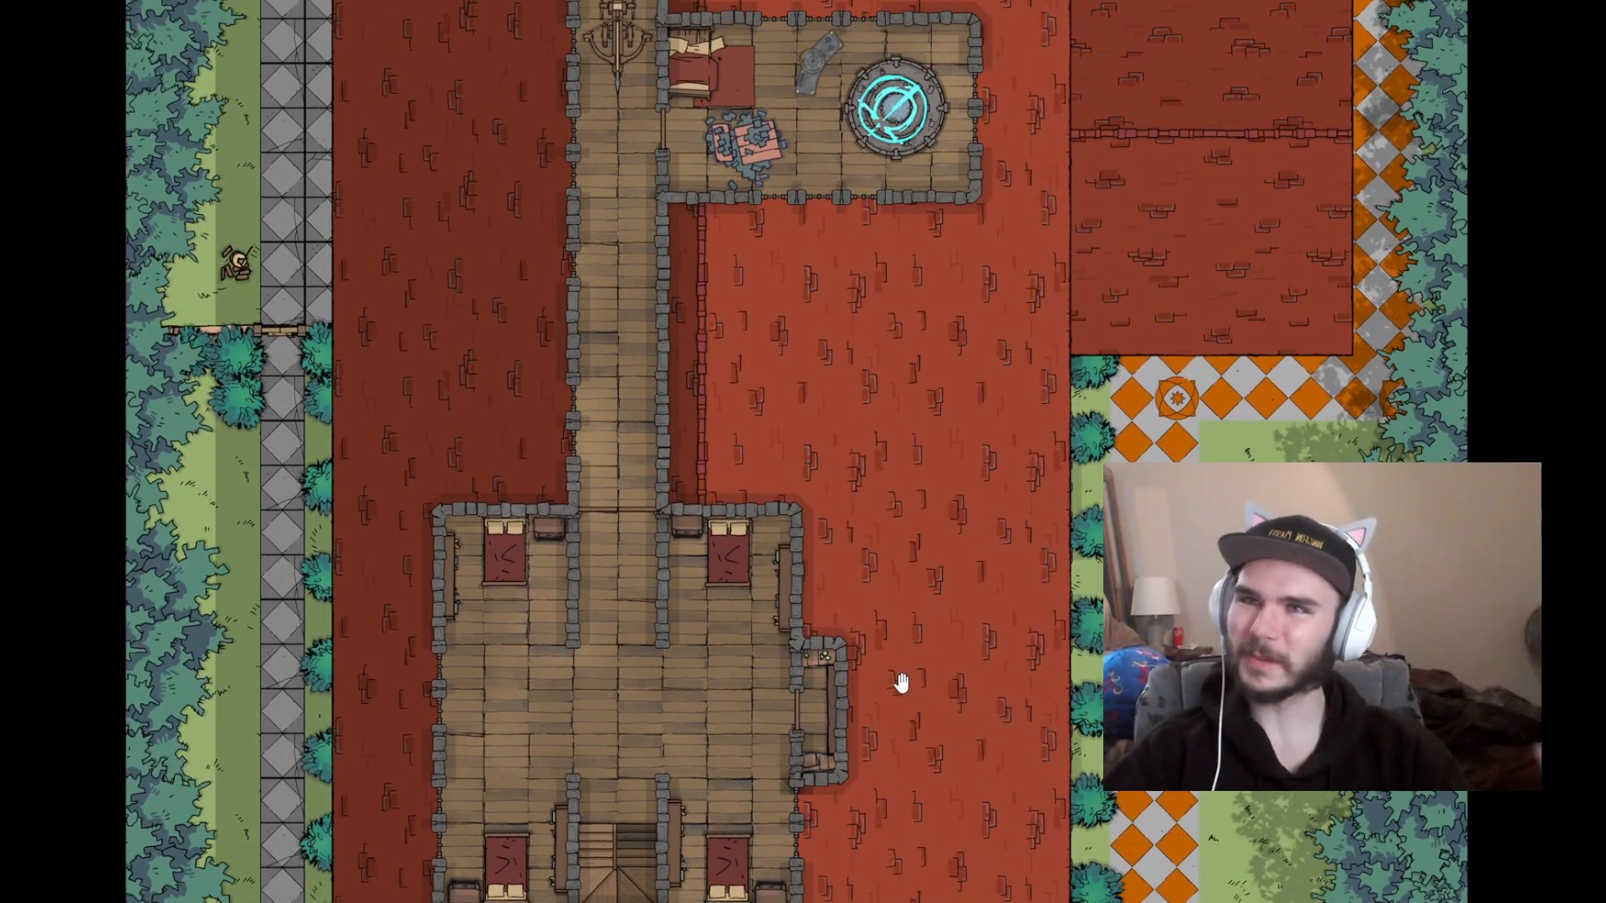
scroll(928, 653, "down", 4)
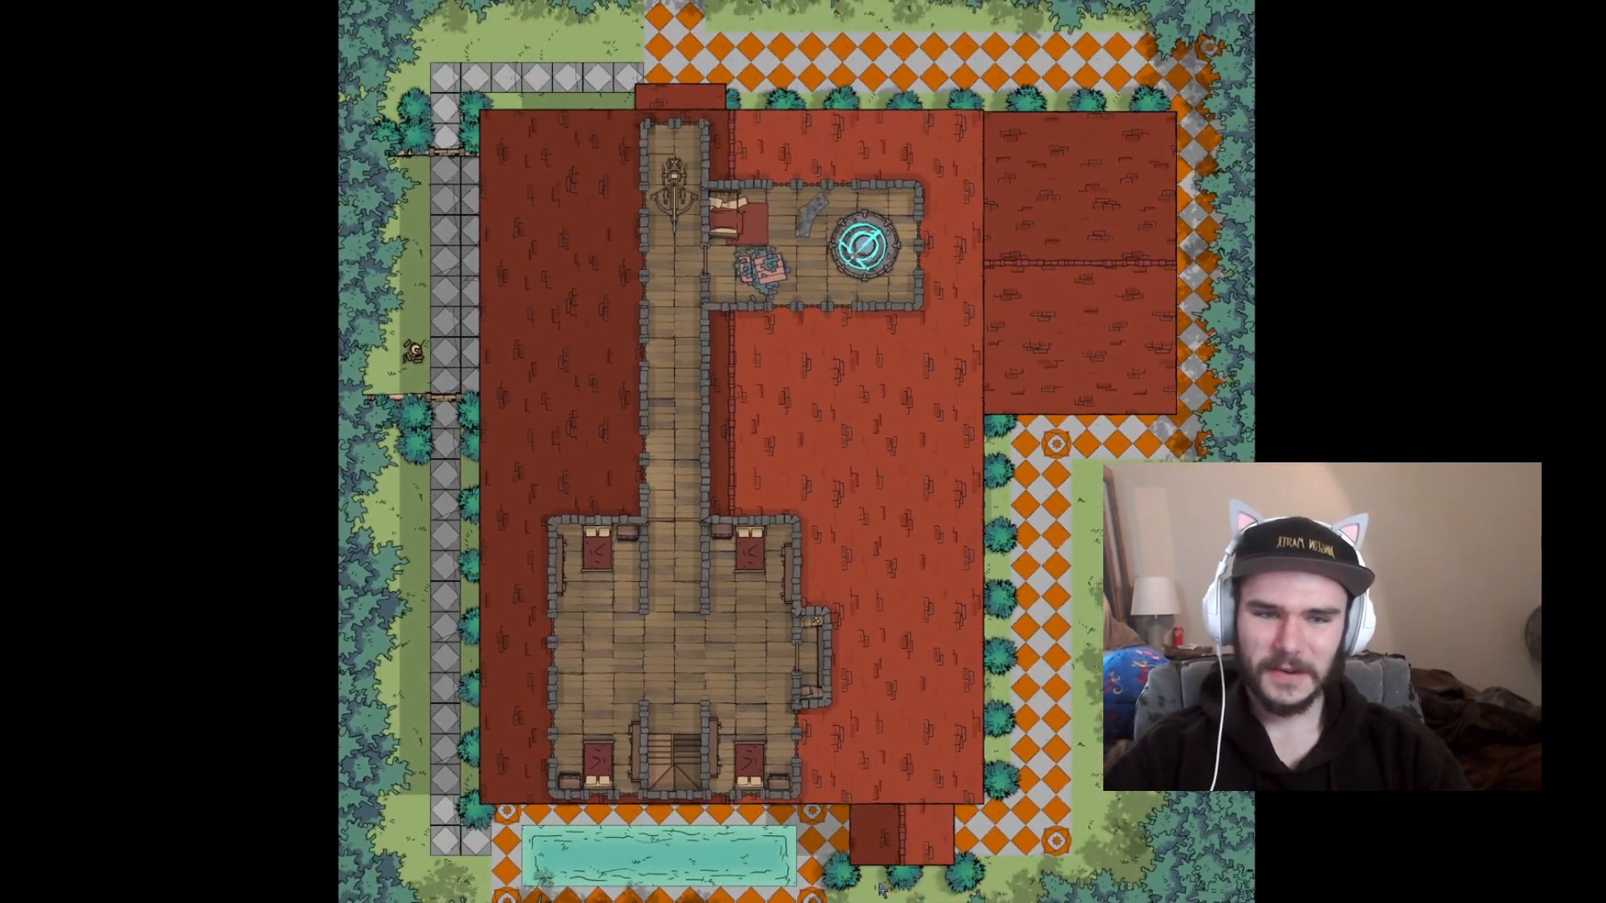
Return to the ground-floor map and review it from the pool-side entrance out to the whole layout
left_click(1, 410)
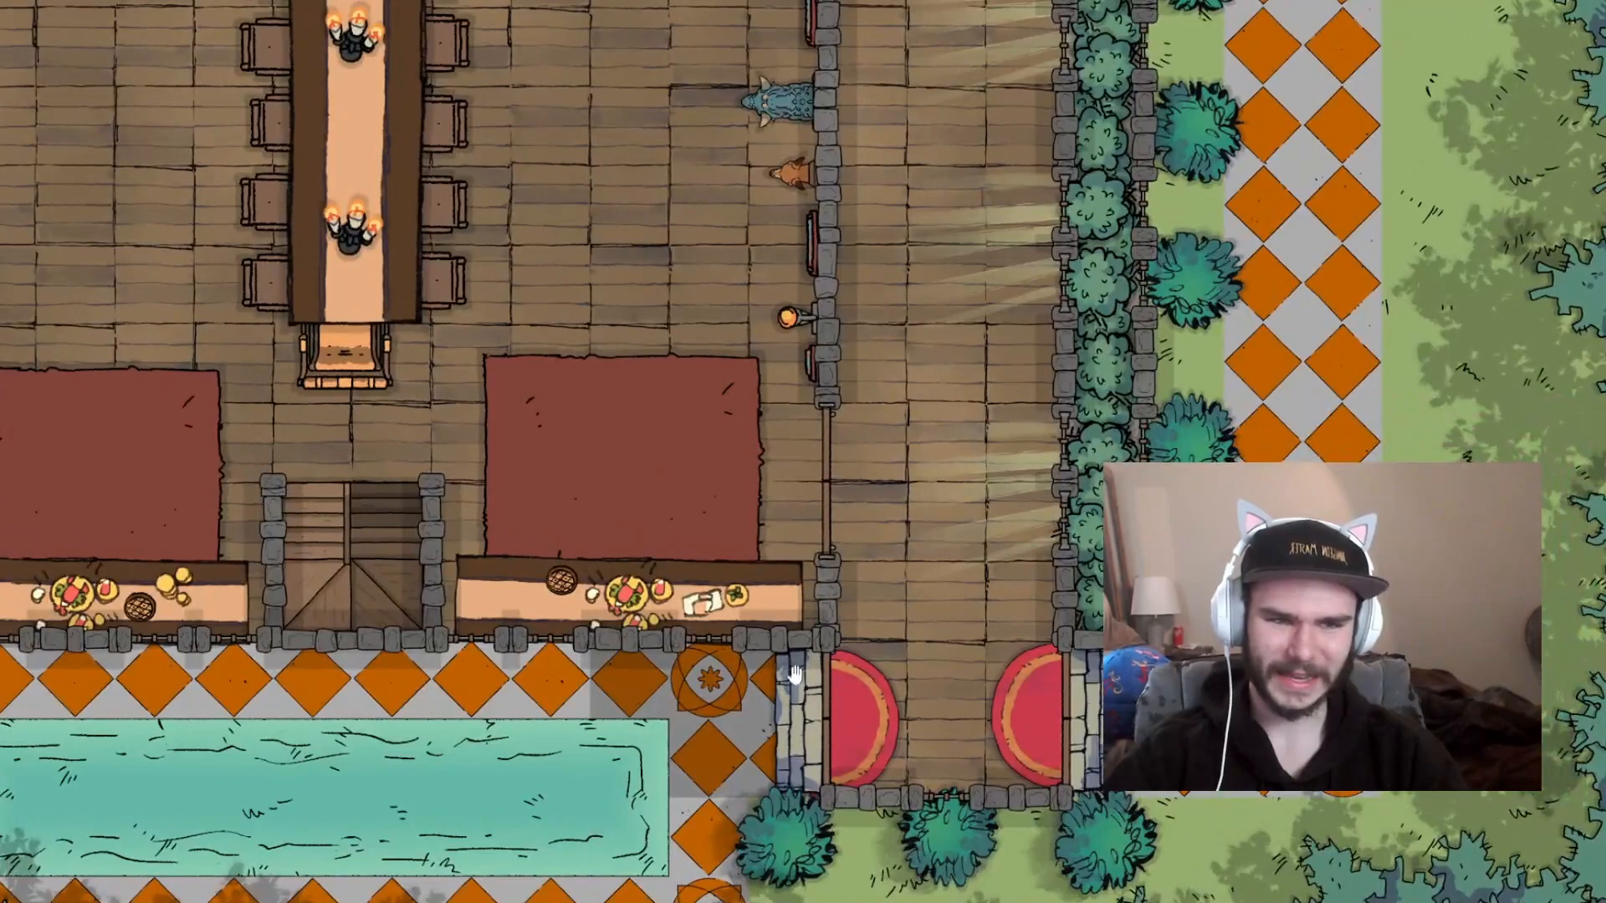
left_click_drag(809, 253, 986, 685)
left_click_drag(901, 379, 1025, 739)
scroll(997, 655, "down", 5)
scroll(1025, 739, "down", 1)
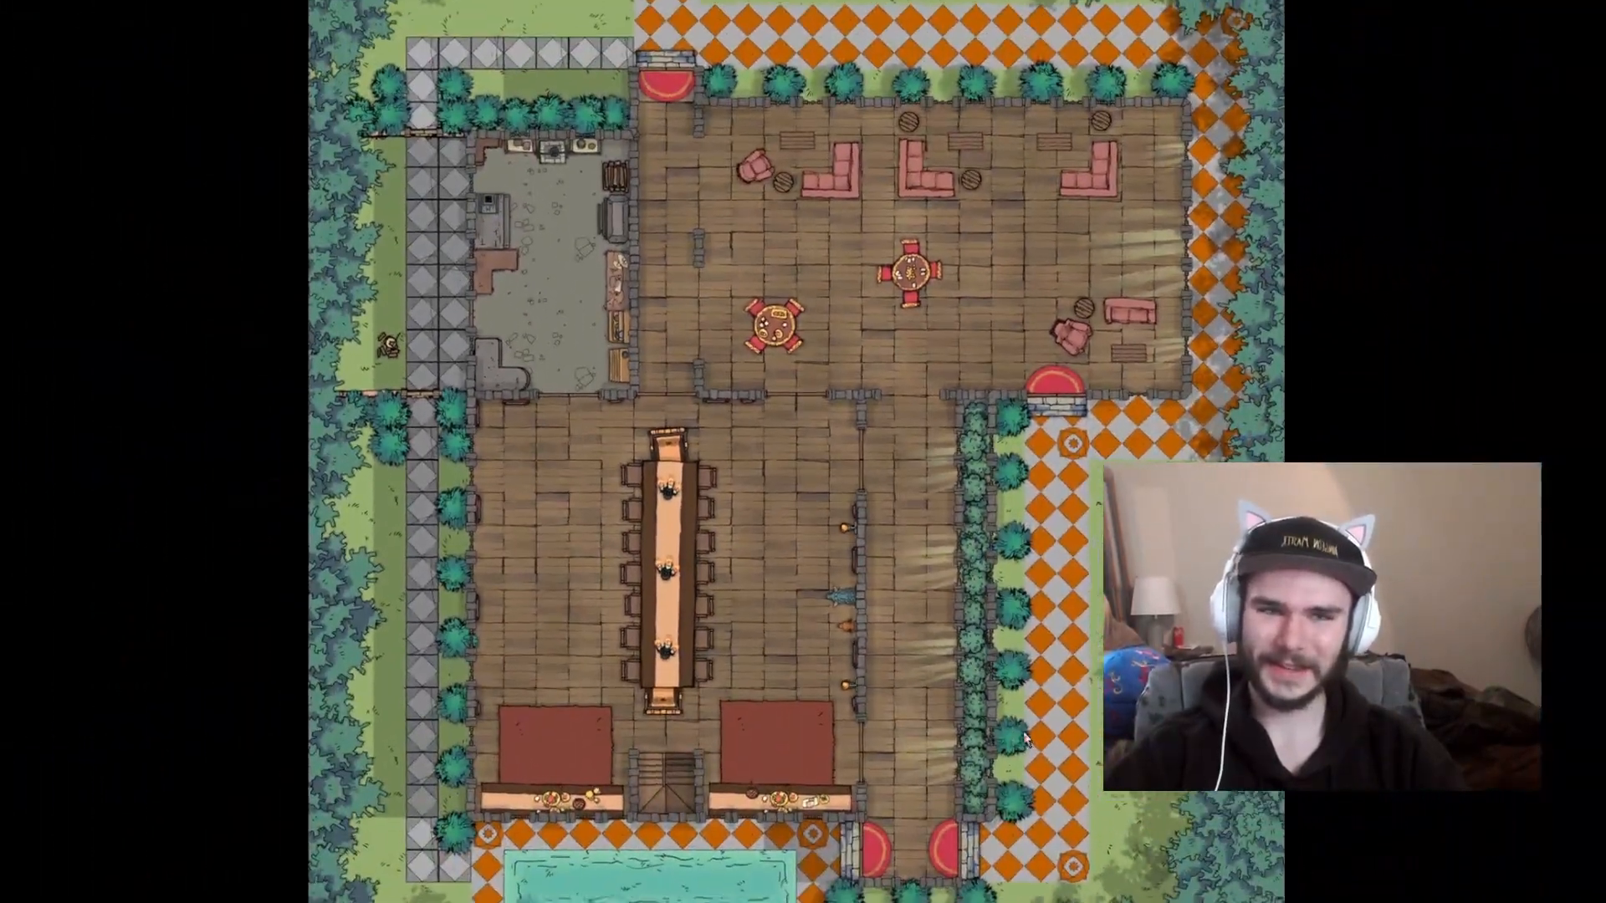